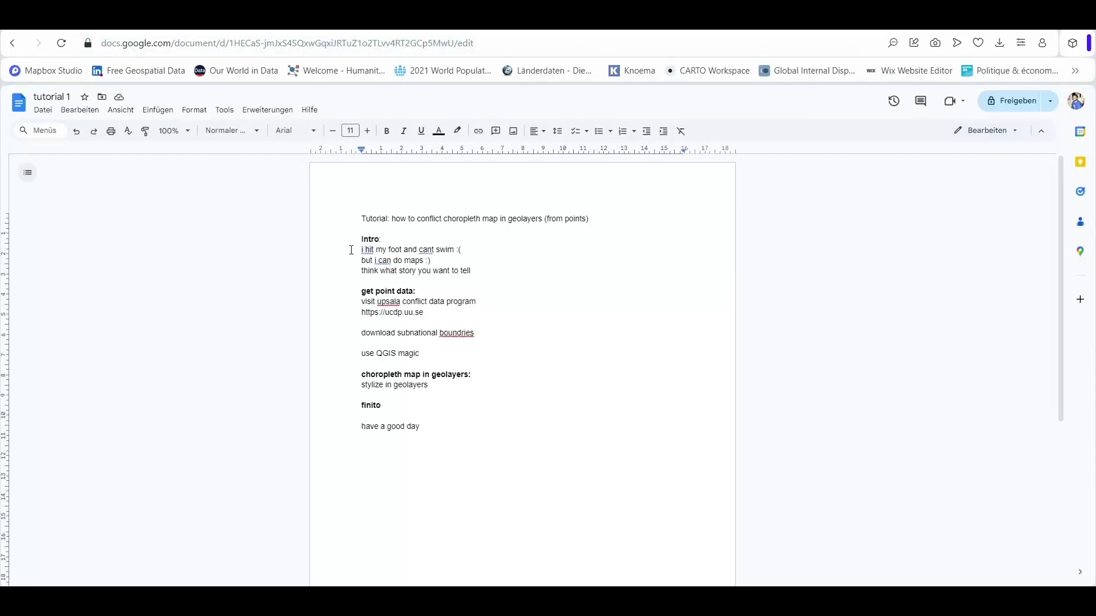
Review the tutorial outline's intro, point data and geolayers sections, highlighting the lines being discussed
{"action": "left_click_drag", "start_coordinate": [354, 293], "coordinate": [448, 310]}
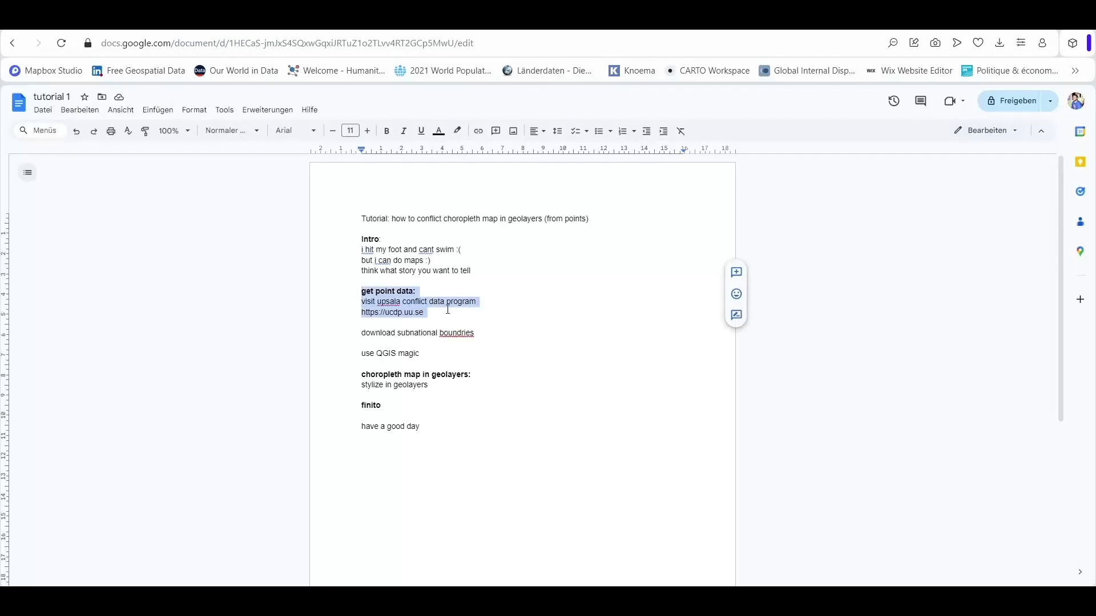
{"action": "left_click", "coordinate": [441, 314]}
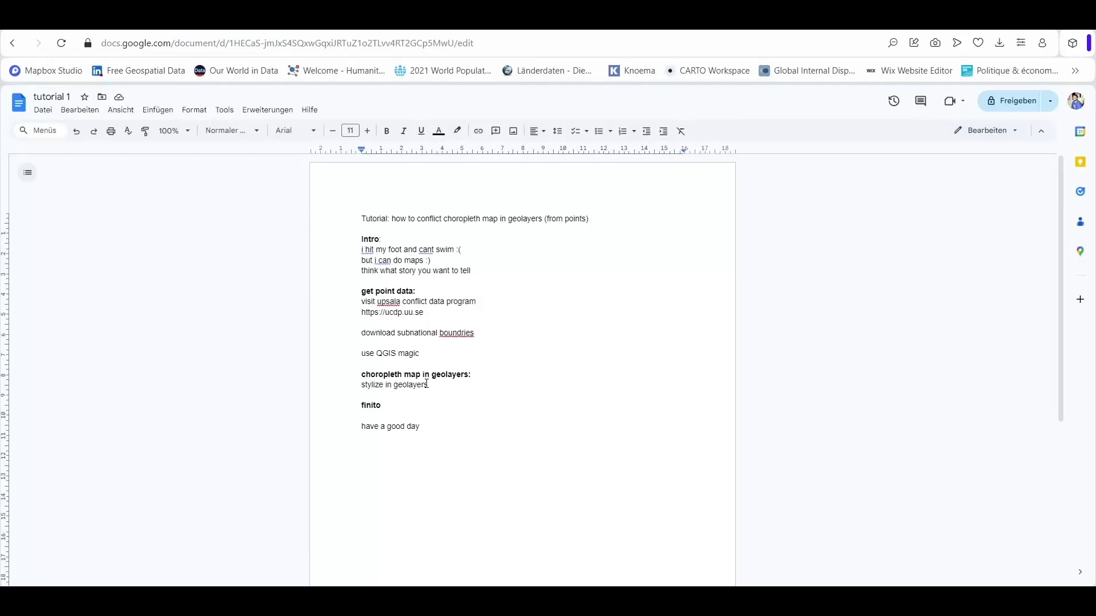
{"action": "left_click_drag", "start_coordinate": [407, 385], "coordinate": [352, 379]}
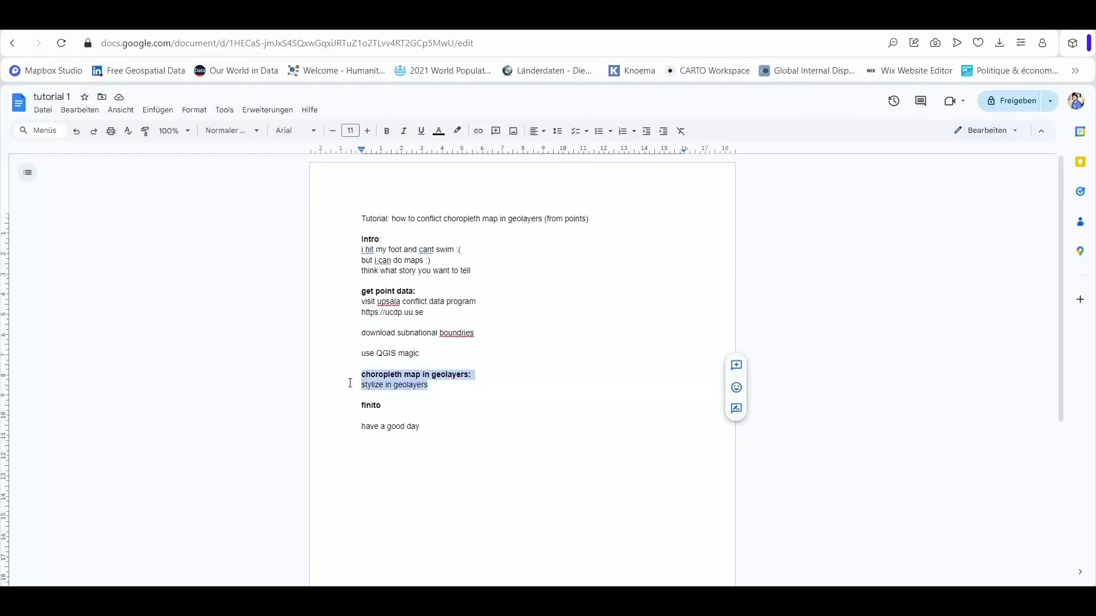
{"action": "left_click", "coordinate": [361, 378]}
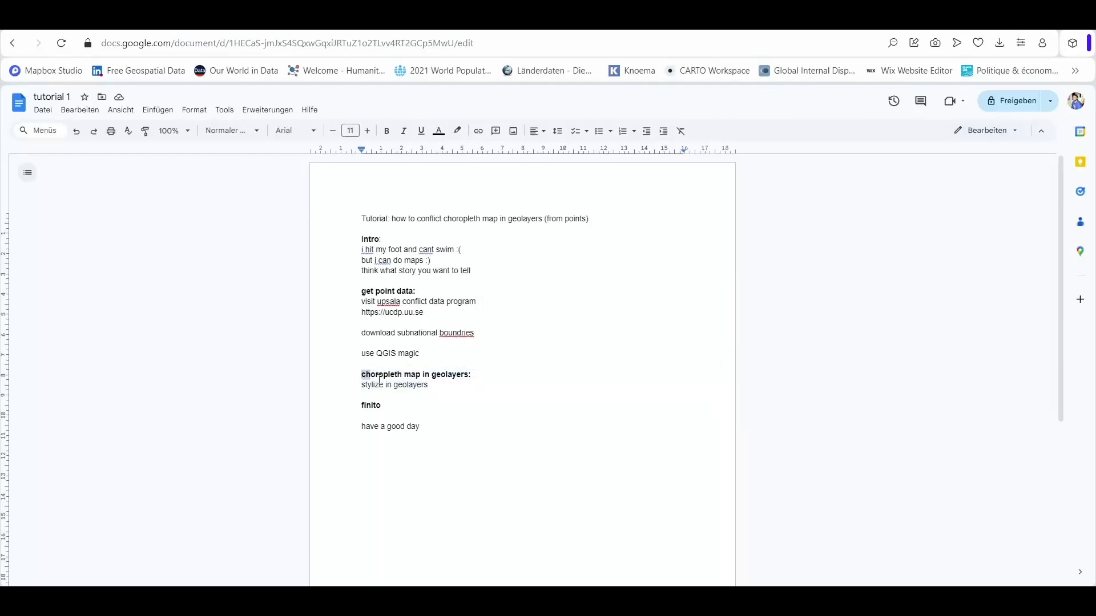
{"action": "left_click_drag", "start_coordinate": [380, 379], "coordinate": [429, 384]}
{"action": "left_click", "coordinate": [380, 384]}
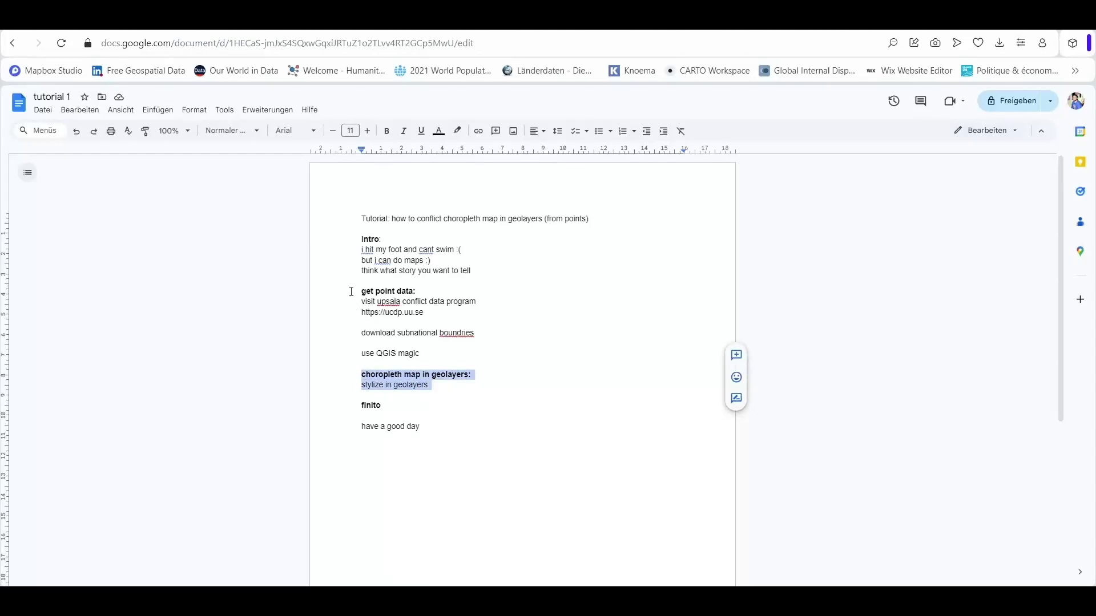
{"action": "left_click_drag", "start_coordinate": [351, 292], "coordinate": [412, 325]}
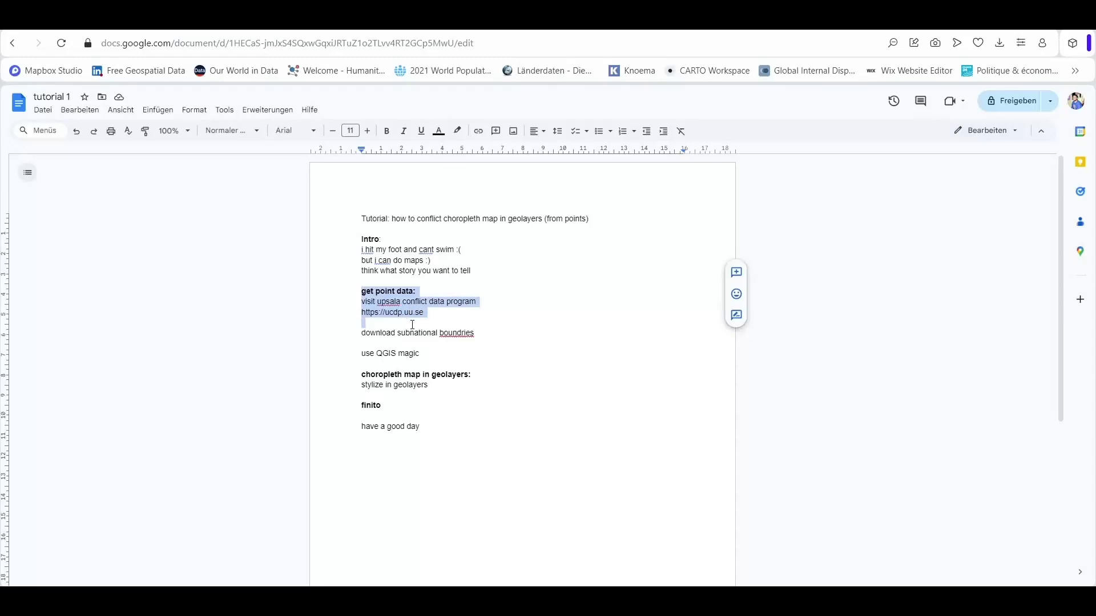
{"action": "left_click", "coordinate": [379, 229]}
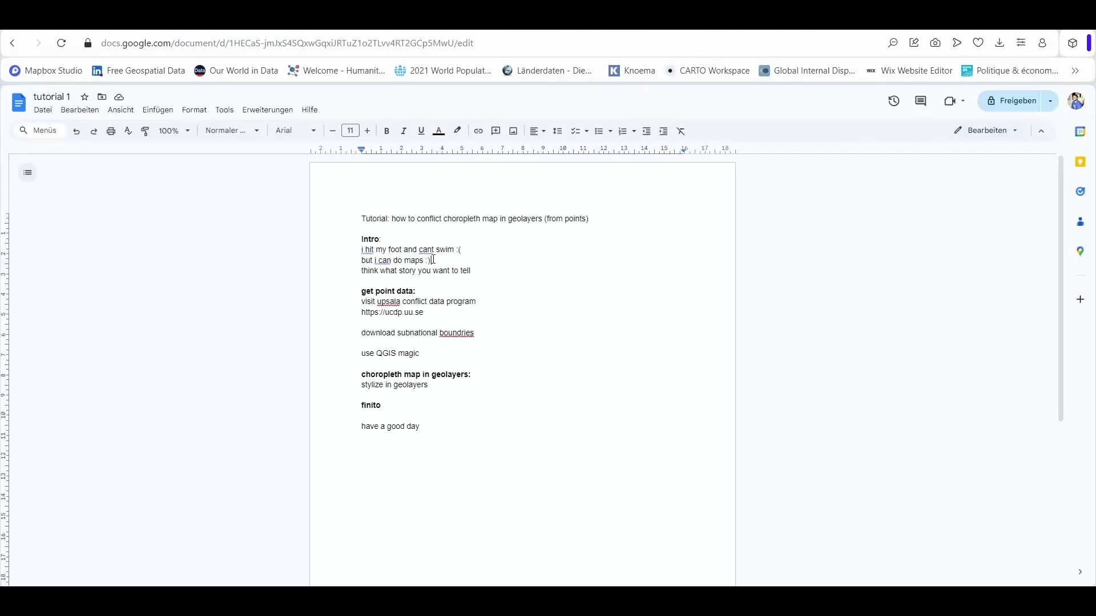
{"action": "left_click_drag", "start_coordinate": [432, 261], "coordinate": [357, 259]}
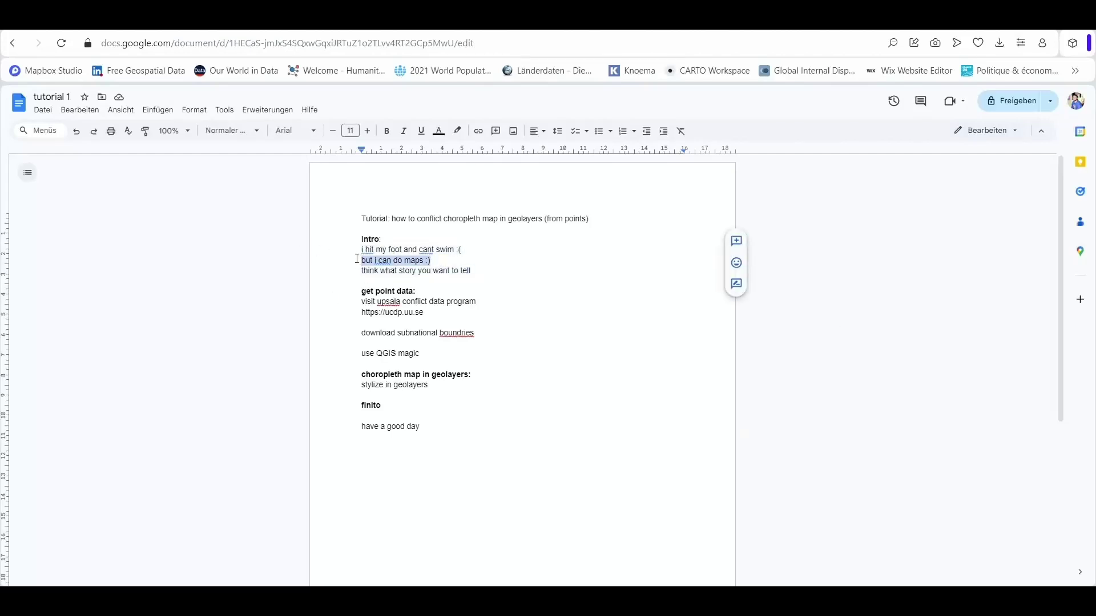
{"action": "left_click", "coordinate": [463, 278]}
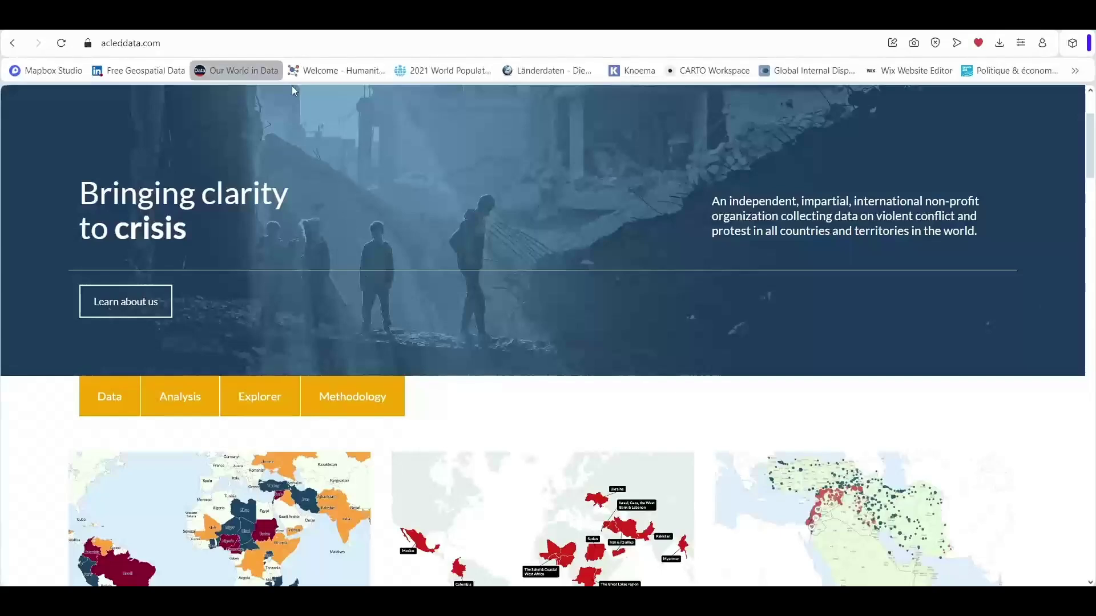
Open ACLED's article on which groups have been fighting each other in Syria and examine its map of armed-group clashes and legend
{"action": "scroll", "coordinate": [369, 163], "scroll_direction": "down", "scroll_amount": 5}
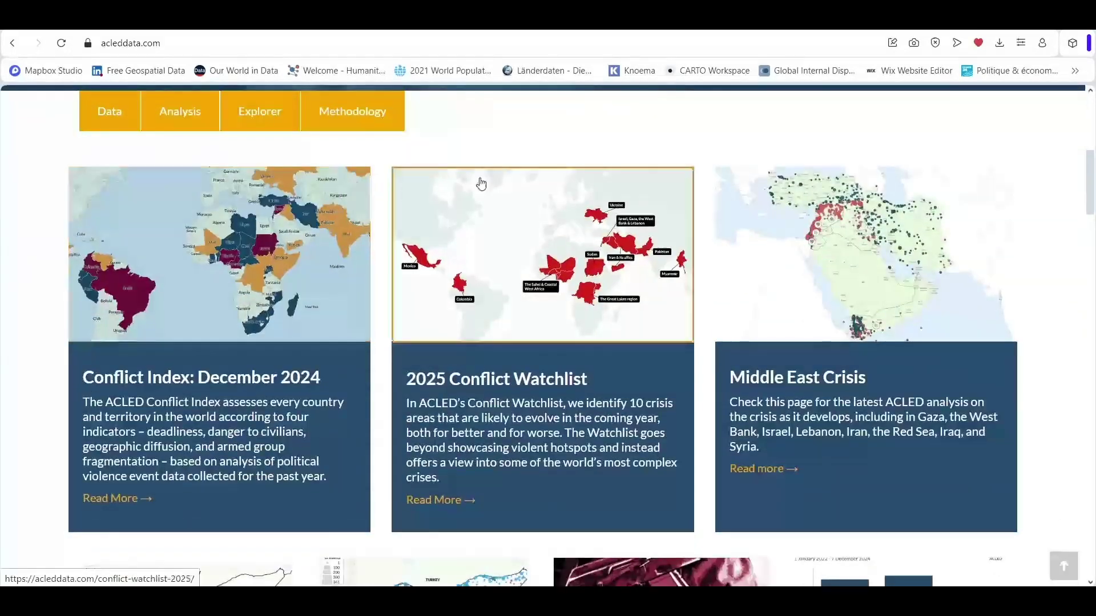
{"action": "scroll", "coordinate": [884, 285], "scroll_direction": "down", "scroll_amount": 8}
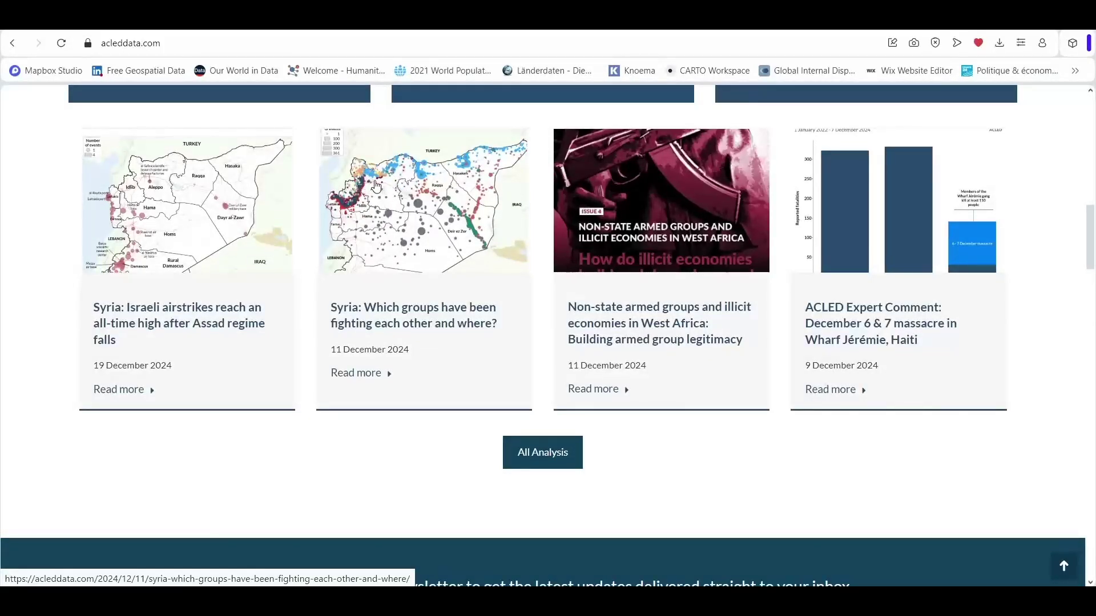
{"action": "left_click", "coordinate": [368, 183]}
{"action": "scroll", "coordinate": [388, 257], "scroll_direction": "down", "scroll_amount": 12}
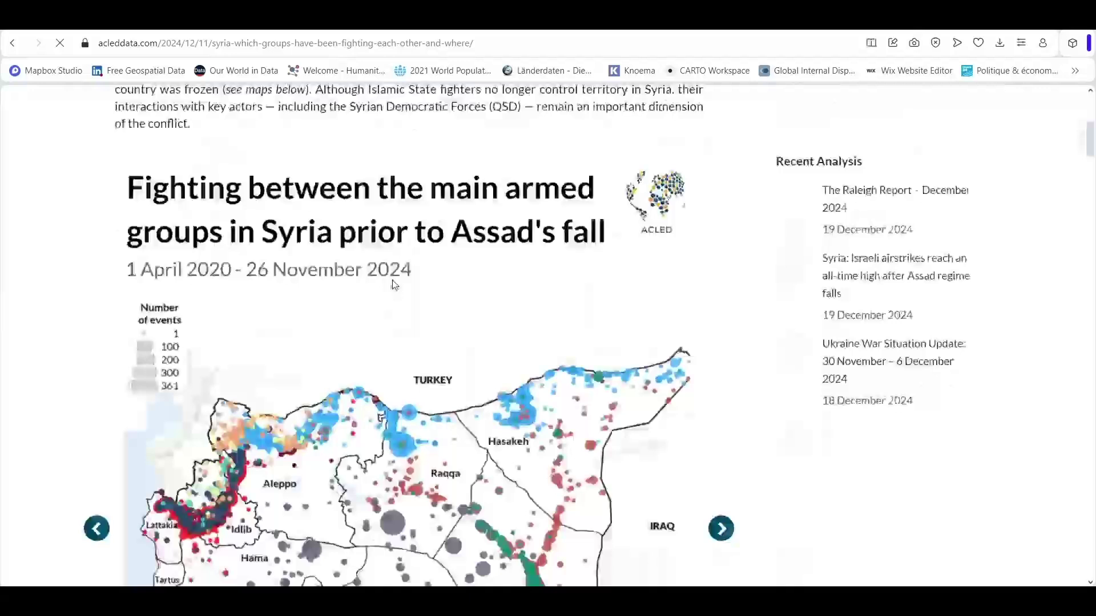
{"action": "scroll", "coordinate": [364, 268], "scroll_direction": "up", "scroll_amount": 1}
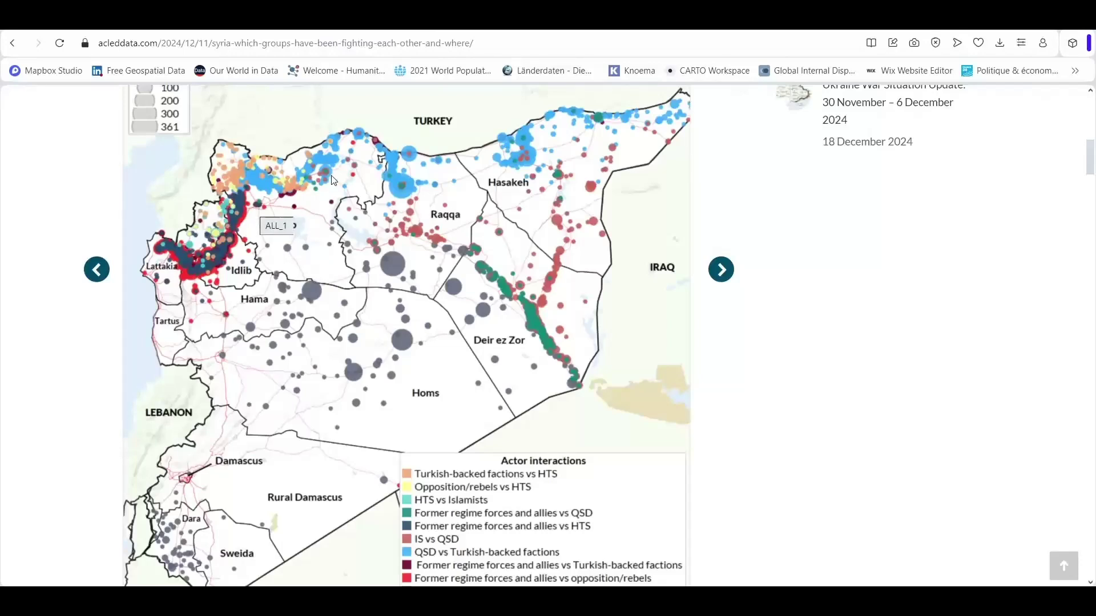
{"action": "scroll", "coordinate": [15, 231], "scroll_direction": "down", "scroll_amount": 1}
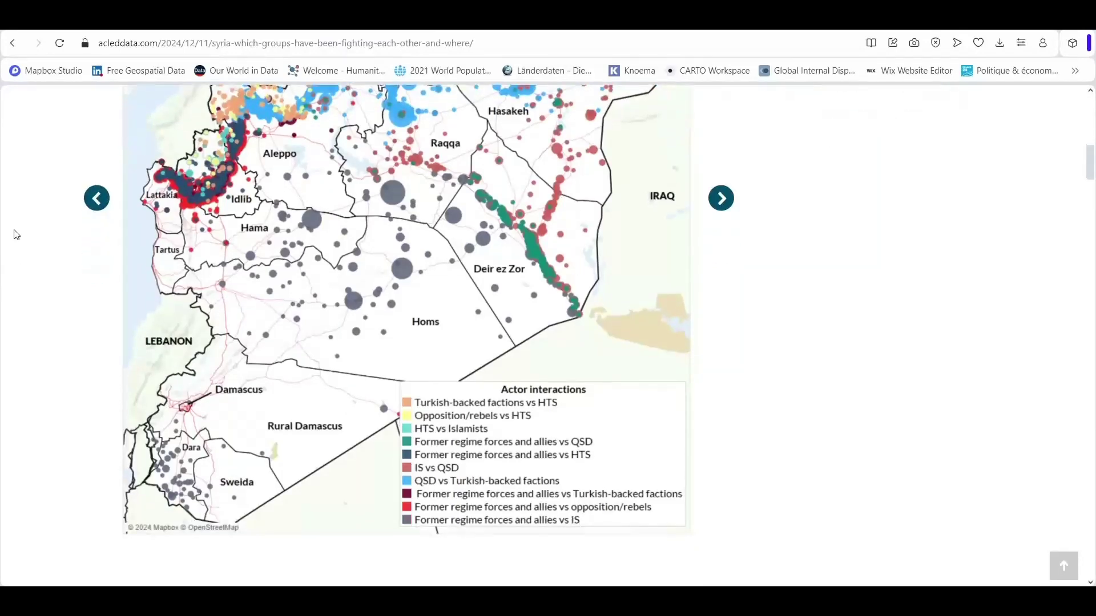
{"action": "scroll", "coordinate": [15, 231], "scroll_direction": "up", "scroll_amount": 1}
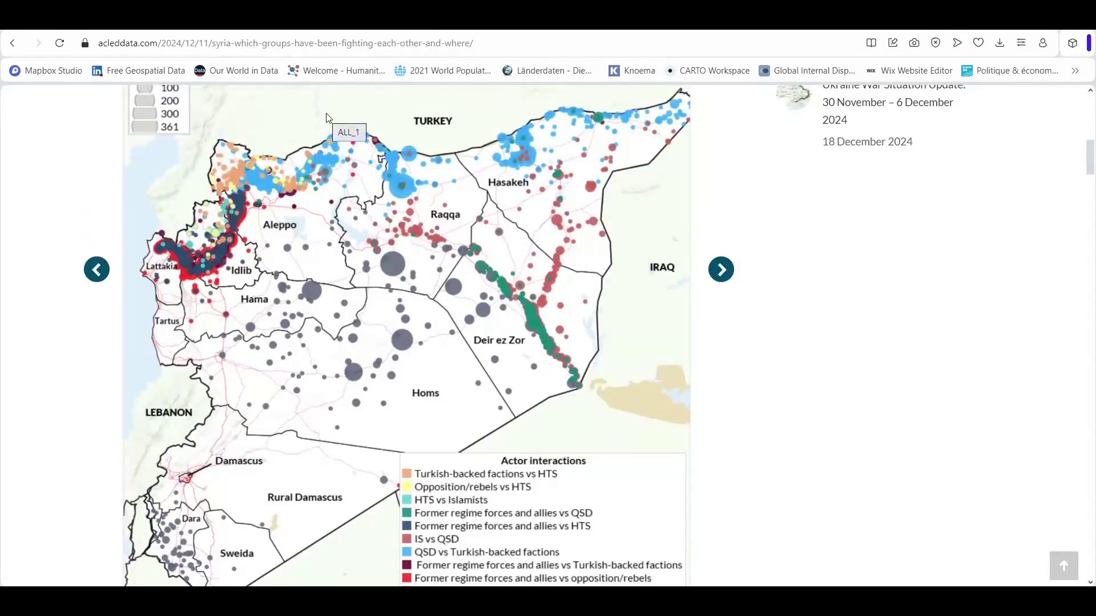
Switch to the YouTube video "The Jihad in the Sahel - Map for Genocide Watch", play it and pause at 0:20
{"action": "left_click", "coordinate": [355, 34]}
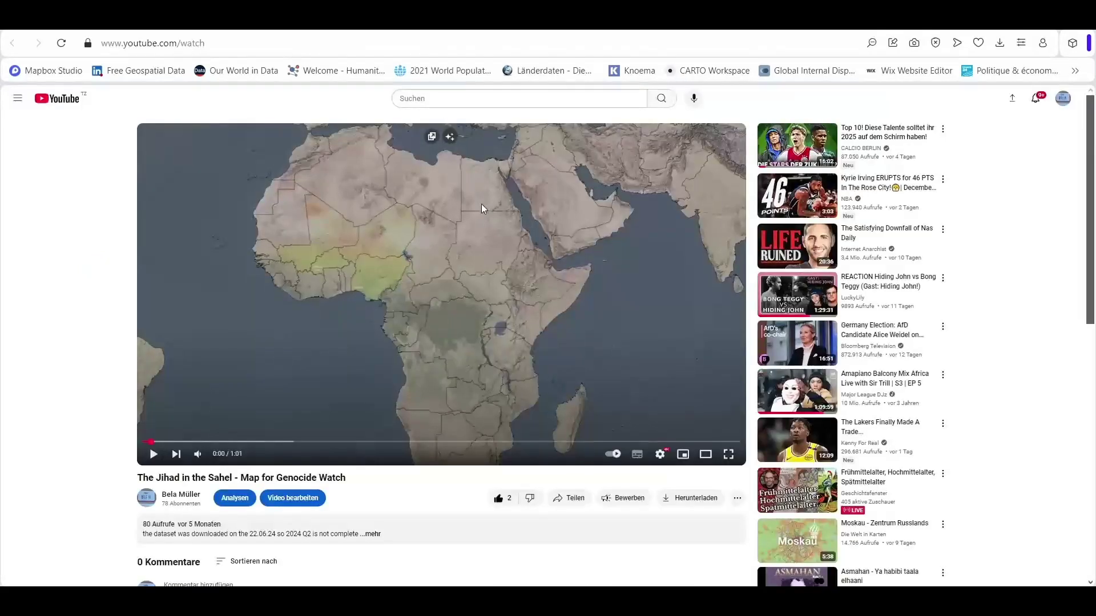
{"action": "left_click", "coordinate": [255, 339]}
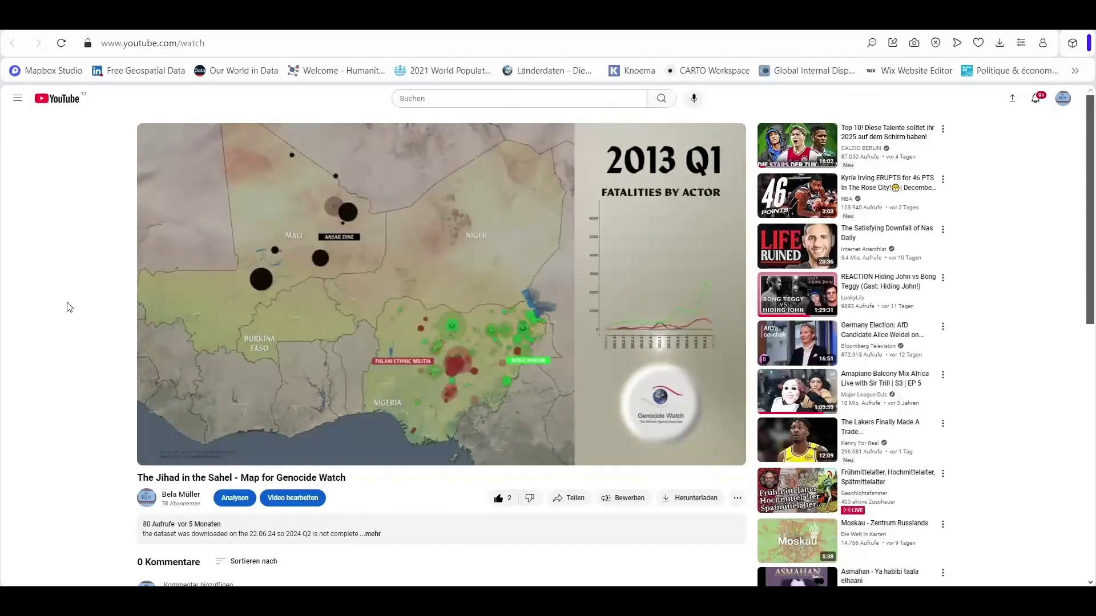
{"action": "left_click", "coordinate": [354, 240]}
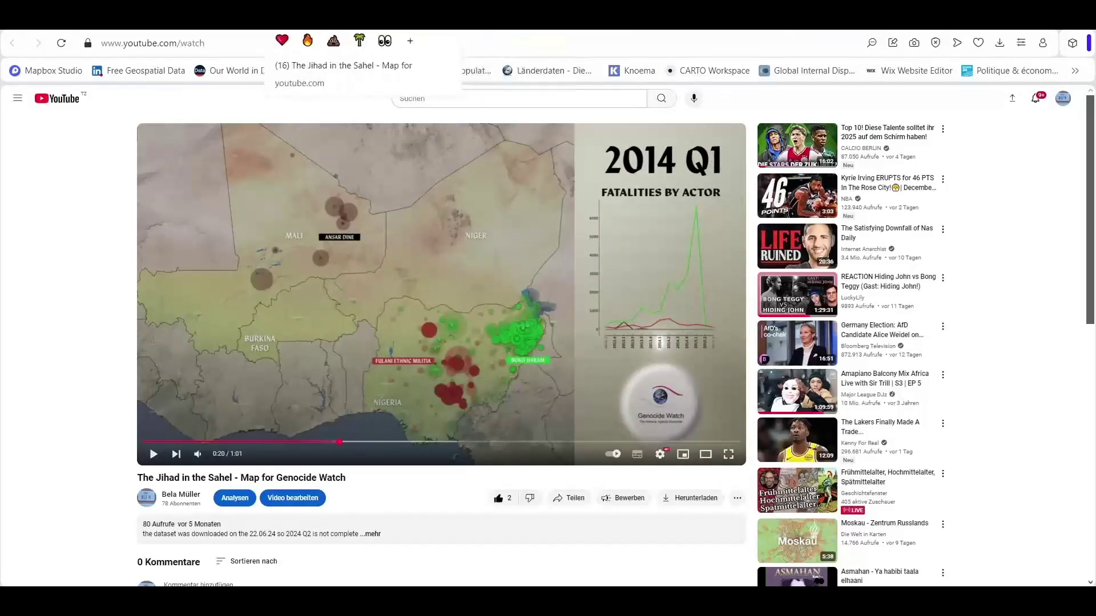
Switch to the X post with the Lebanon fatalities animation and replay the video from the start in full screen
{"action": "key", "text": "ctrl+Tab"}
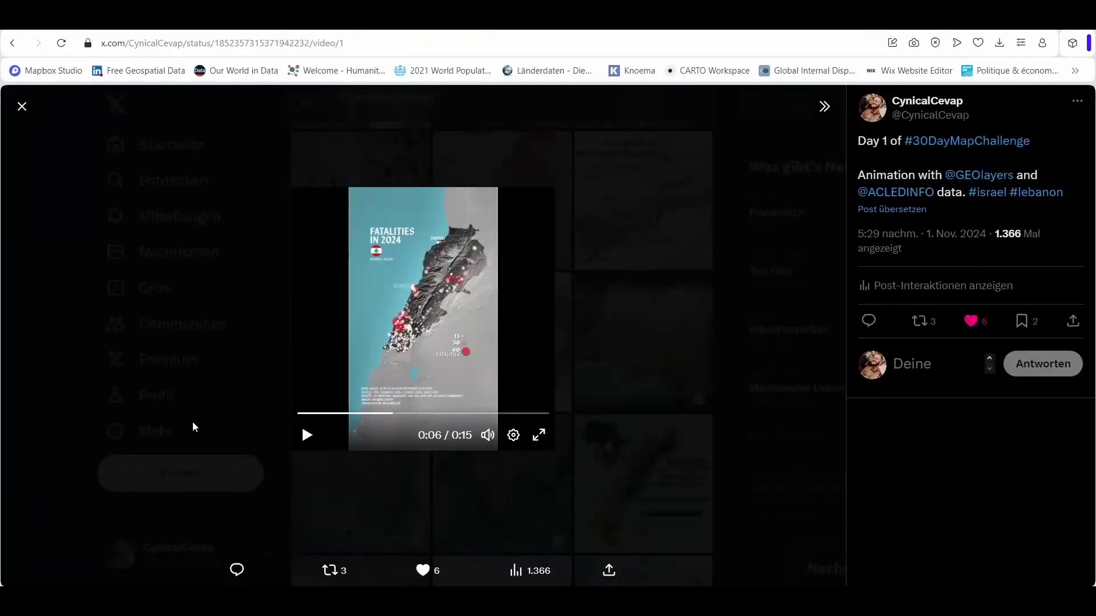
{"action": "left_click", "coordinate": [540, 439]}
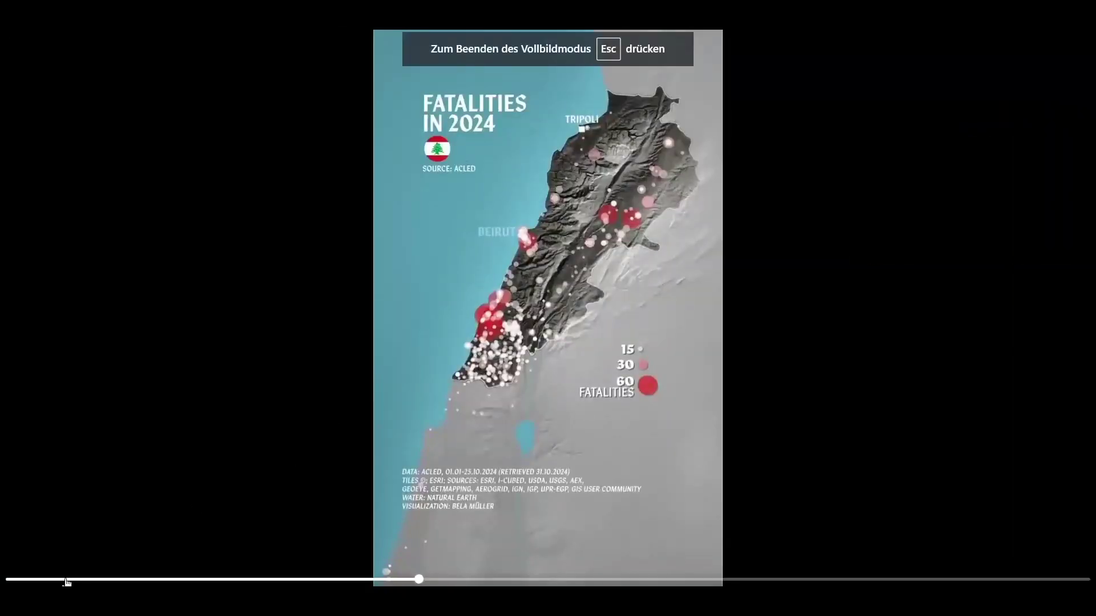
{"action": "left_click", "coordinate": [11, 579]}
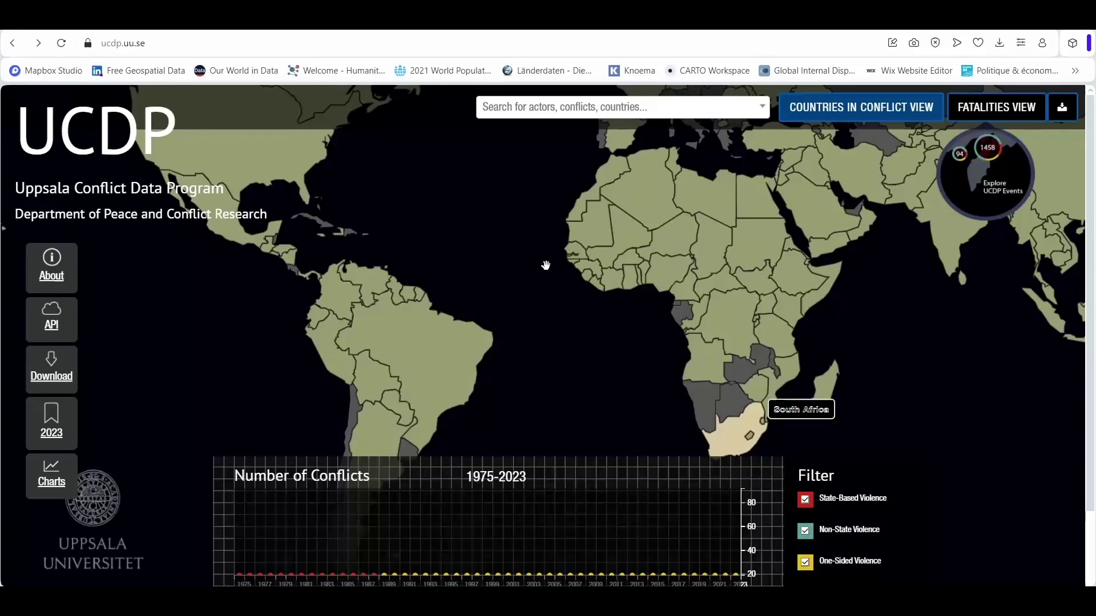
Examine the UCDP map of countries in conflict across Africa, Europe, Asia and Australia, along with the number-of-conflicts chart
{"action": "scroll", "coordinate": [544, 262], "scroll_direction": "down", "scroll_amount": 1}
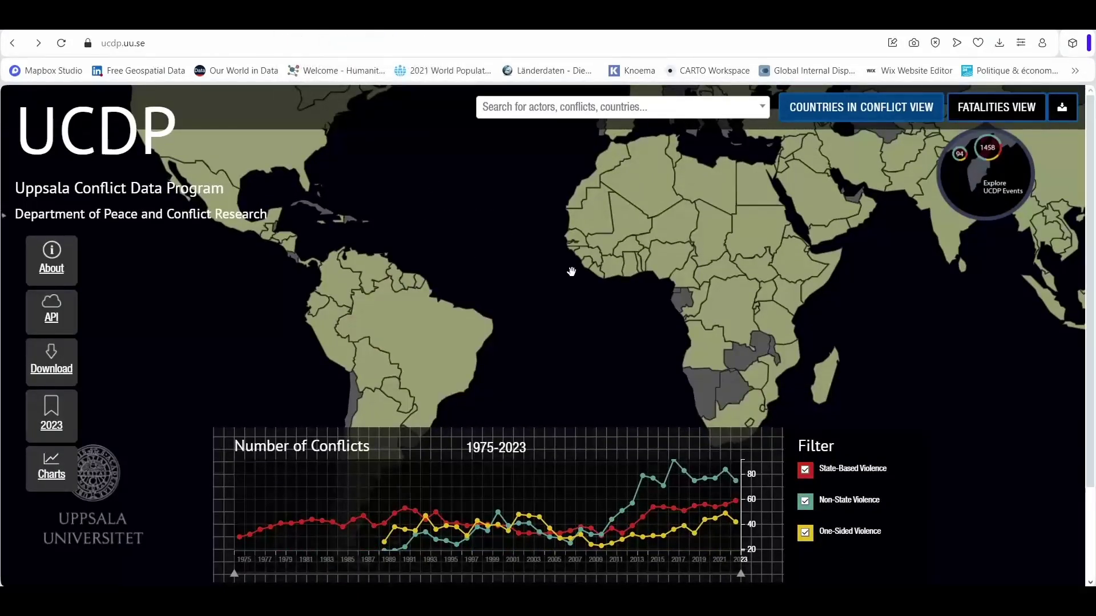
{"action": "left_click_drag", "start_coordinate": [572, 271], "coordinate": [354, 218]}
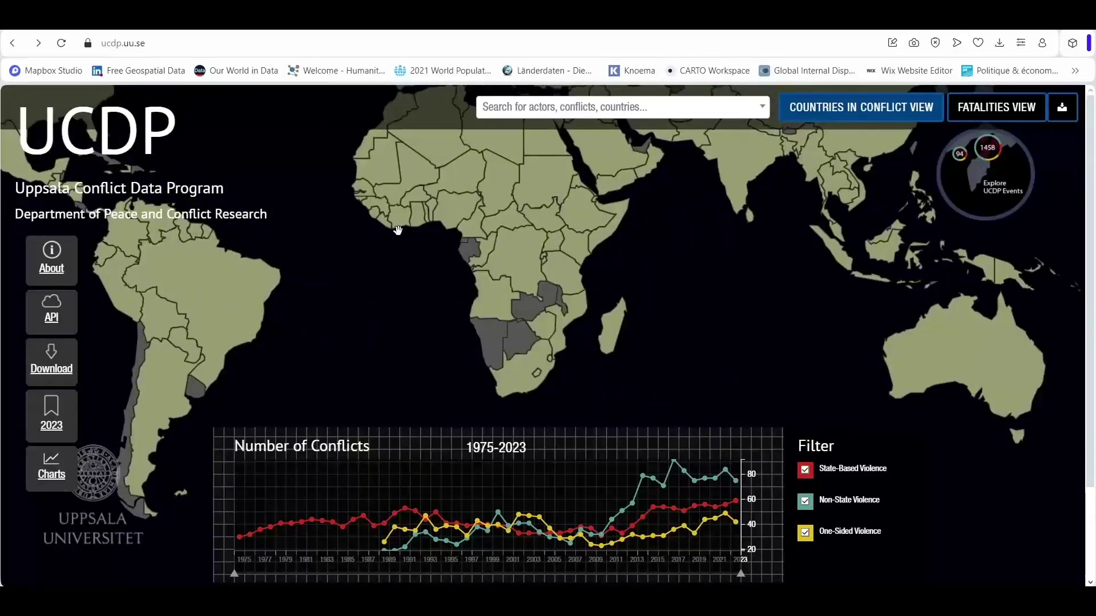
{"action": "left_click_drag", "start_coordinate": [655, 291], "coordinate": [736, 548]}
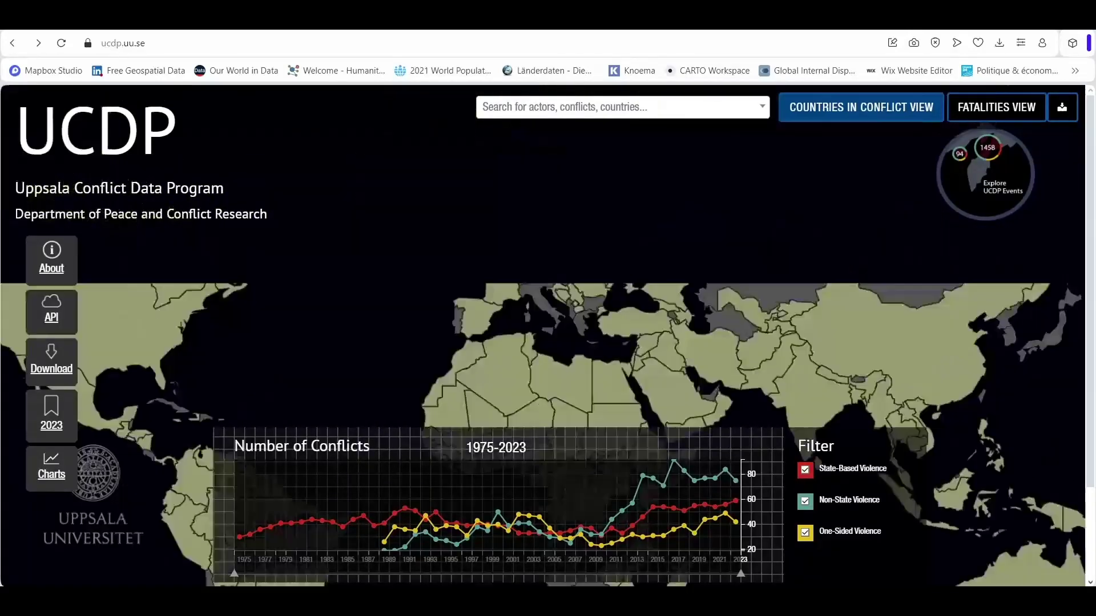
{"action": "left_click_drag", "start_coordinate": [734, 437], "coordinate": [648, 197]}
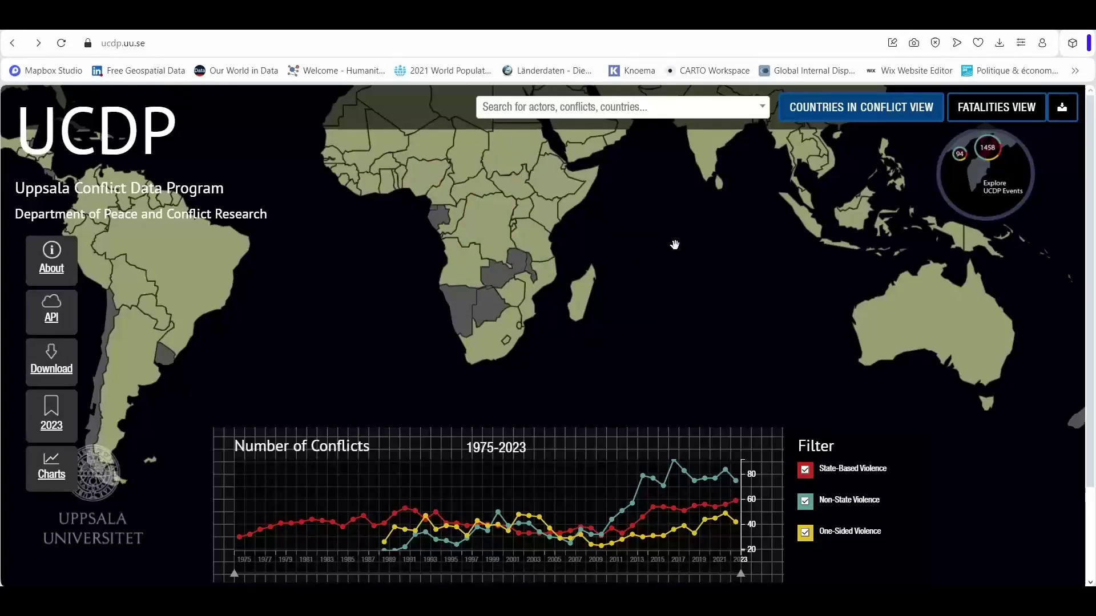
{"action": "left_click_drag", "start_coordinate": [675, 244], "coordinate": [567, 398]}
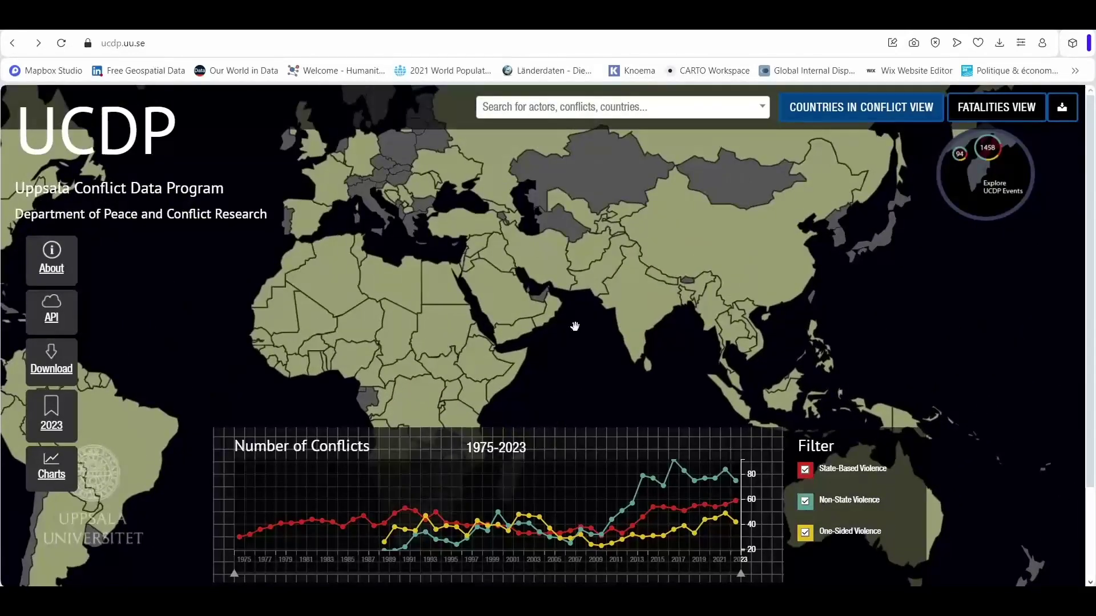
{"action": "left_click_drag", "start_coordinate": [575, 327], "coordinate": [567, 245]}
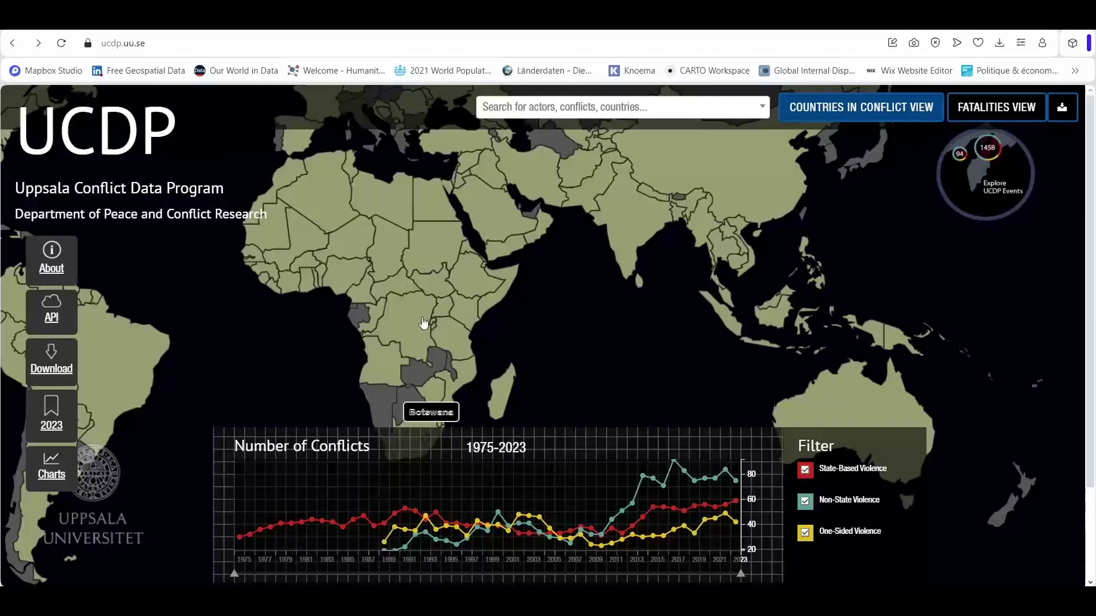
{"action": "left_click_drag", "start_coordinate": [556, 287], "coordinate": [416, 315]}
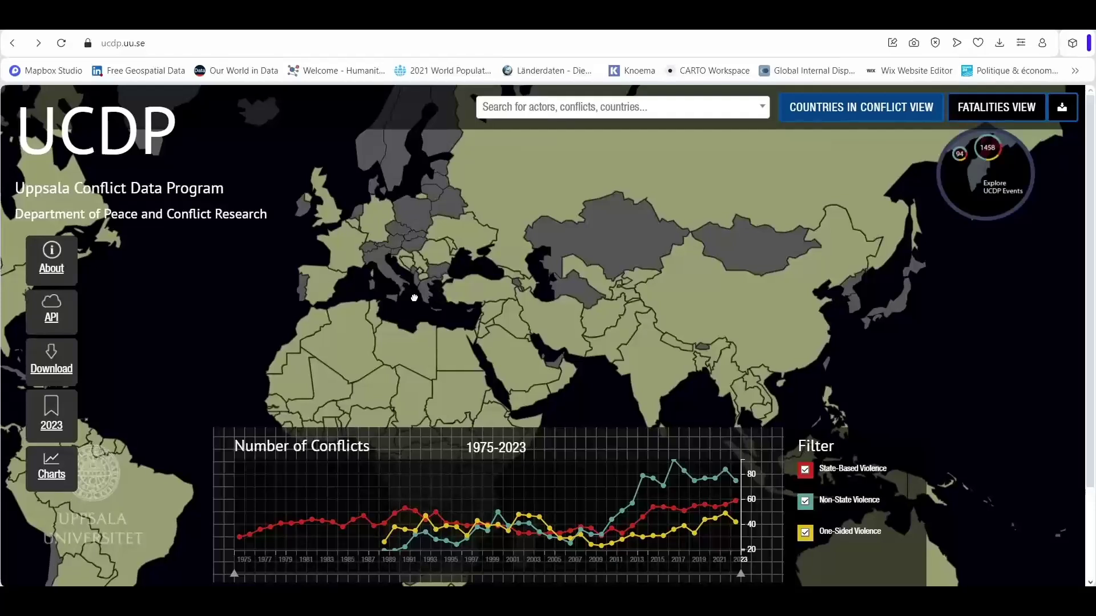
{"action": "left_click_drag", "start_coordinate": [434, 297], "coordinate": [343, 316]}
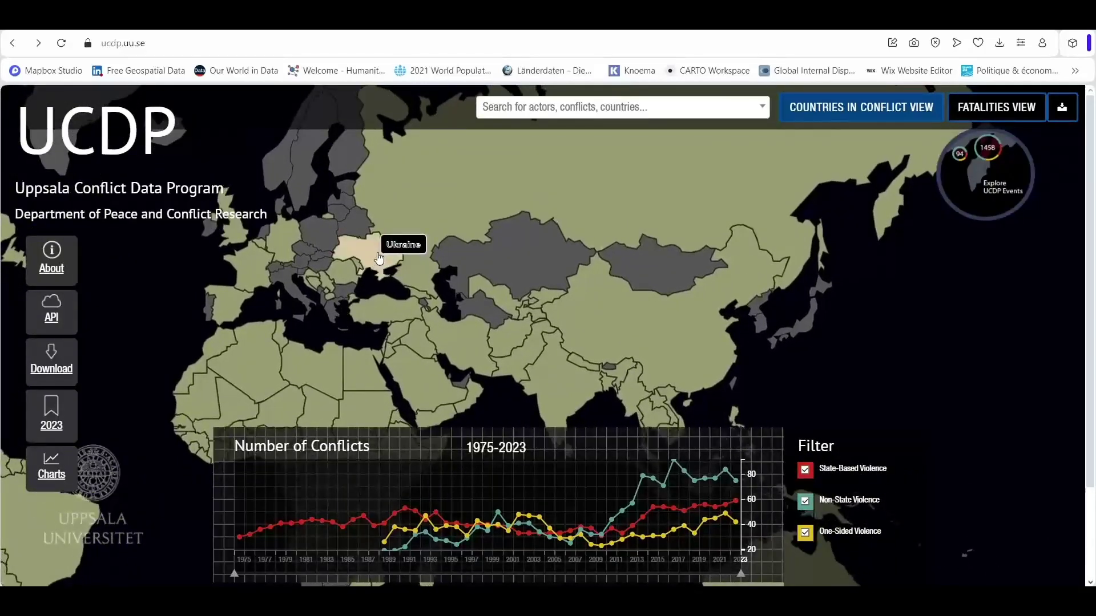
{"action": "key", "text": "Down"}
{"action": "key", "text": "Down"}
{"action": "key", "text": "Down"}
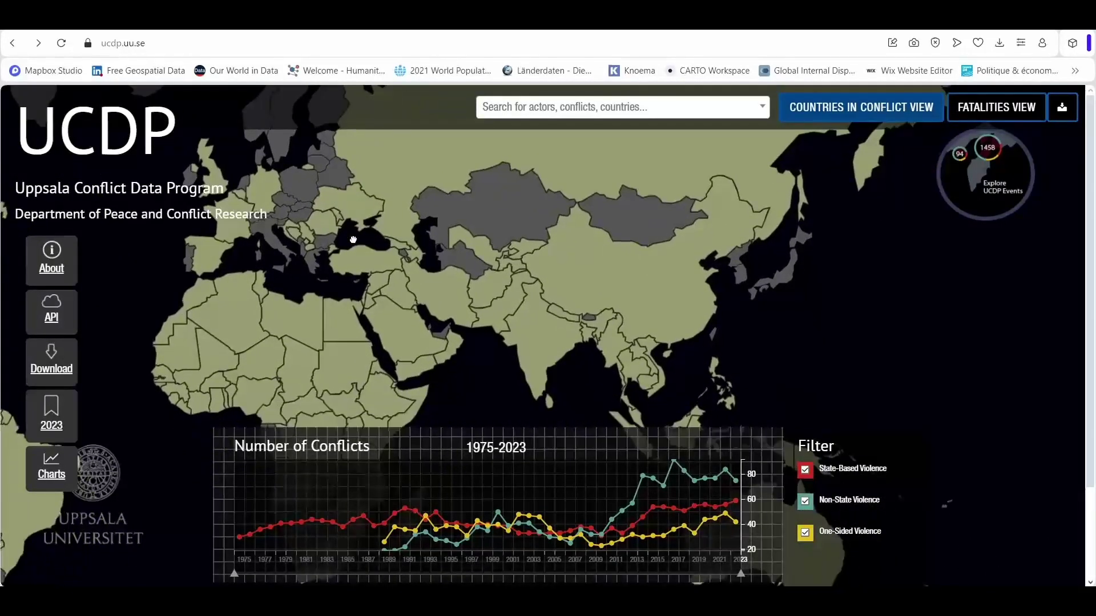
{"action": "key", "text": "Left"}
{"action": "key", "text": "Left"}
{"action": "key", "text": "Down"}
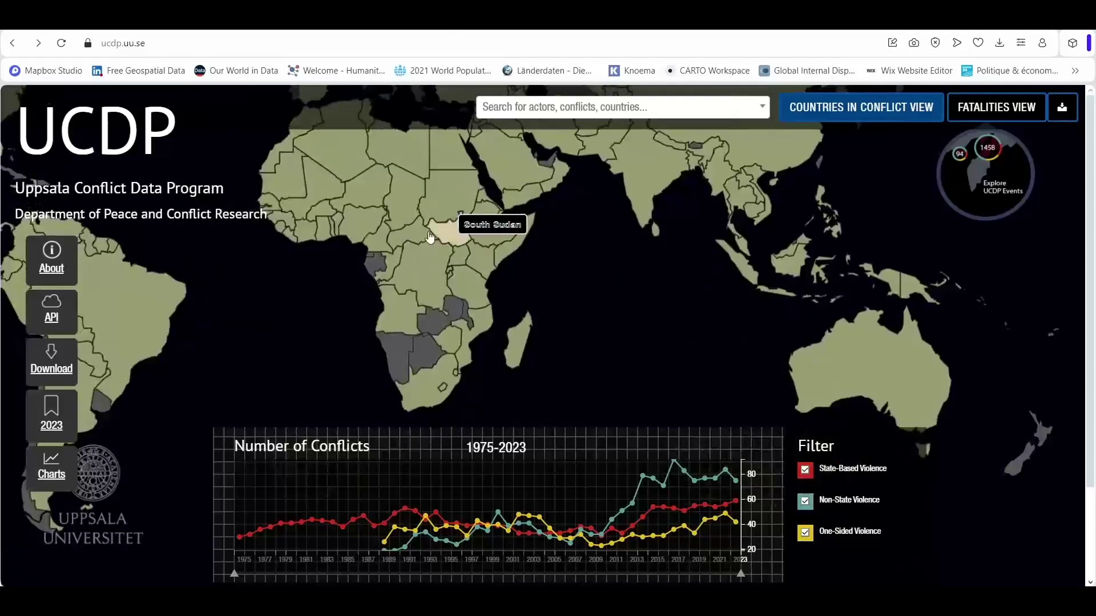
Open Angola's country page from the UCDP conflict map and view its deaths chart and event map
{"action": "left_click_drag", "start_coordinate": [544, 260], "coordinate": [621, 238]}
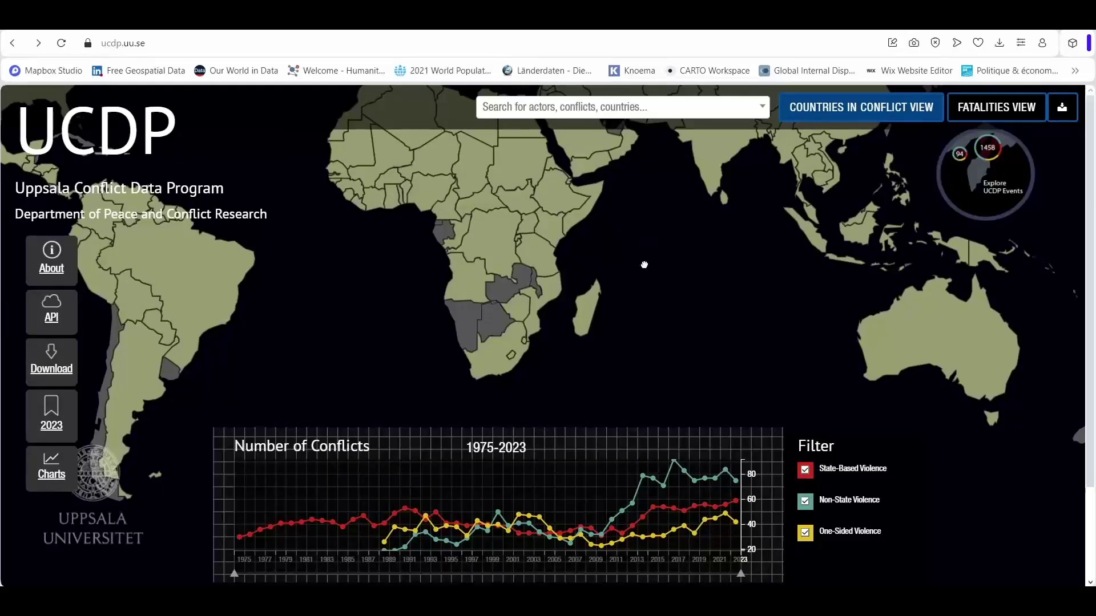
{"action": "left_click_drag", "start_coordinate": [644, 265], "coordinate": [610, 273]}
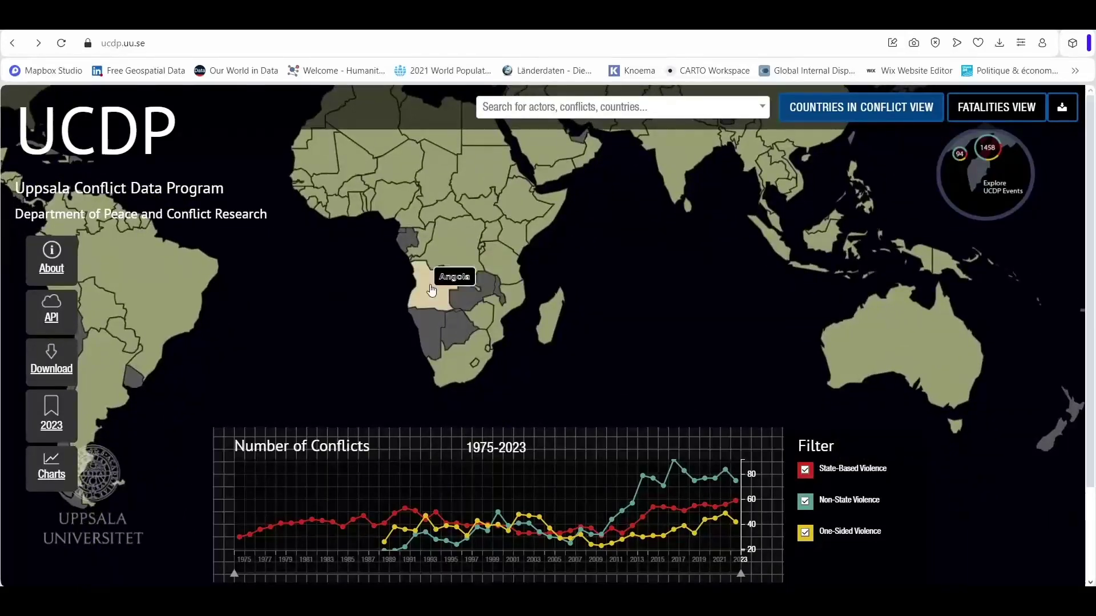
{"action": "left_click", "coordinate": [432, 291]}
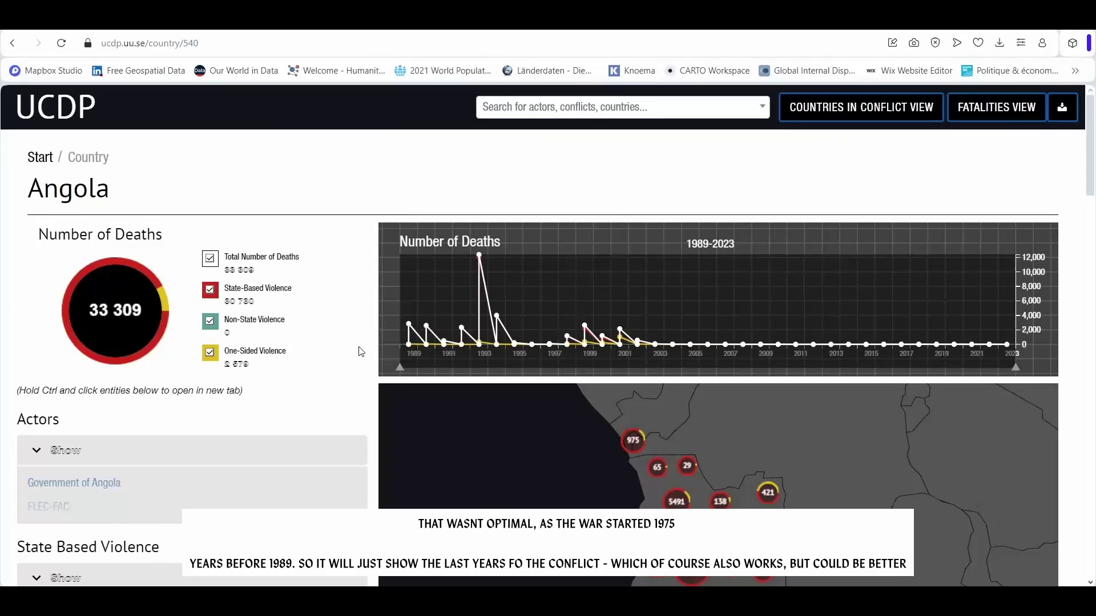
{"action": "scroll", "coordinate": [361, 352], "scroll_direction": "down", "scroll_amount": 3}
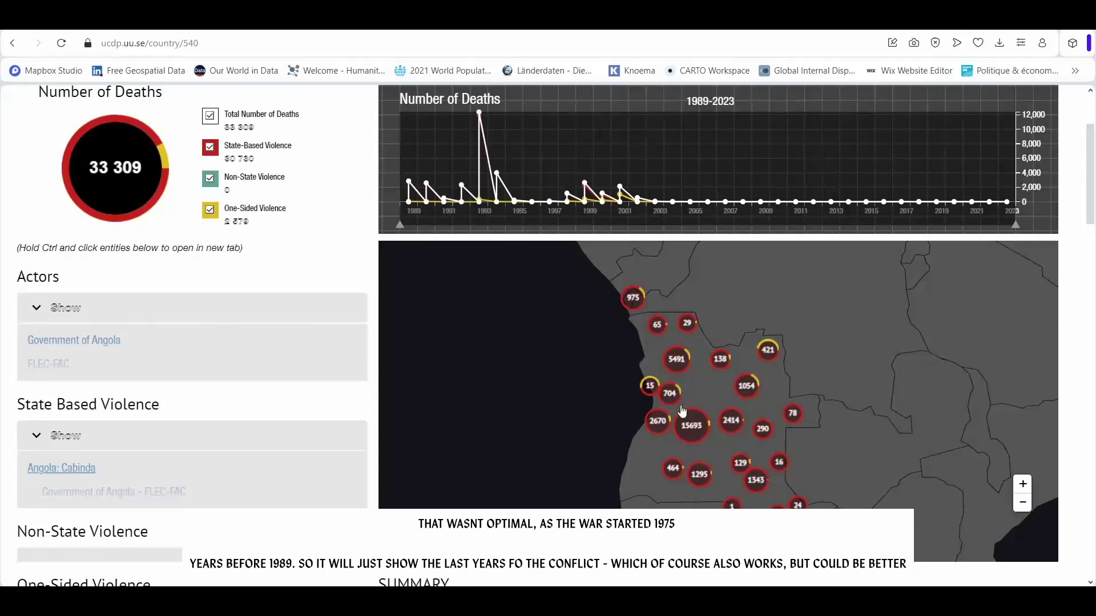
Add Angola's country page to the UCDP download list and download its conflict event data as a CSV
{"action": "scroll", "coordinate": [771, 432], "scroll_direction": "down", "scroll_amount": 2}
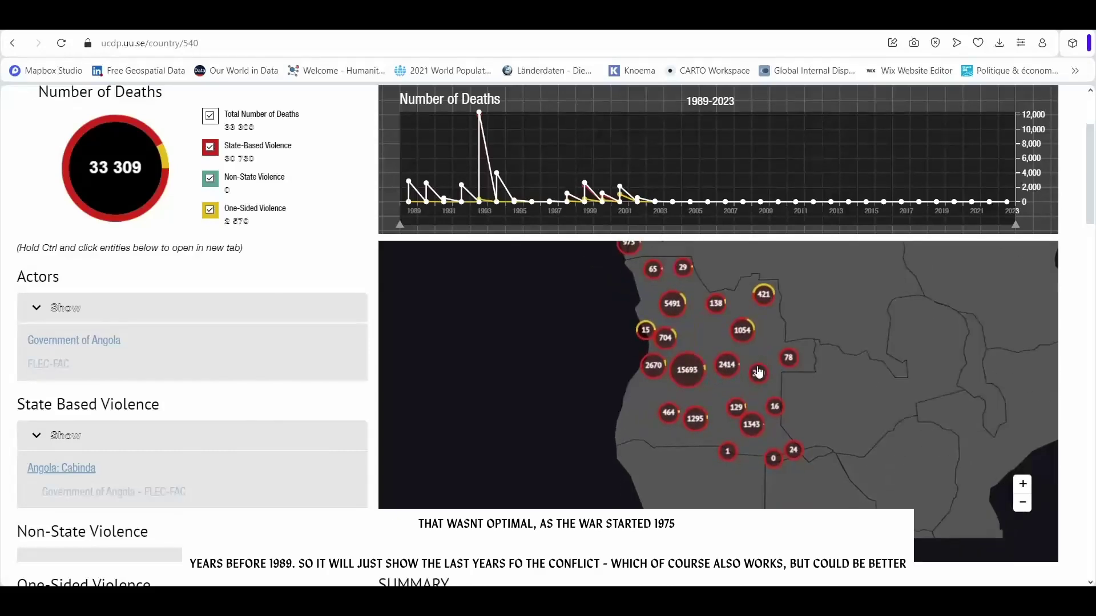
{"action": "scroll", "coordinate": [286, 468], "scroll_direction": "down", "scroll_amount": 8}
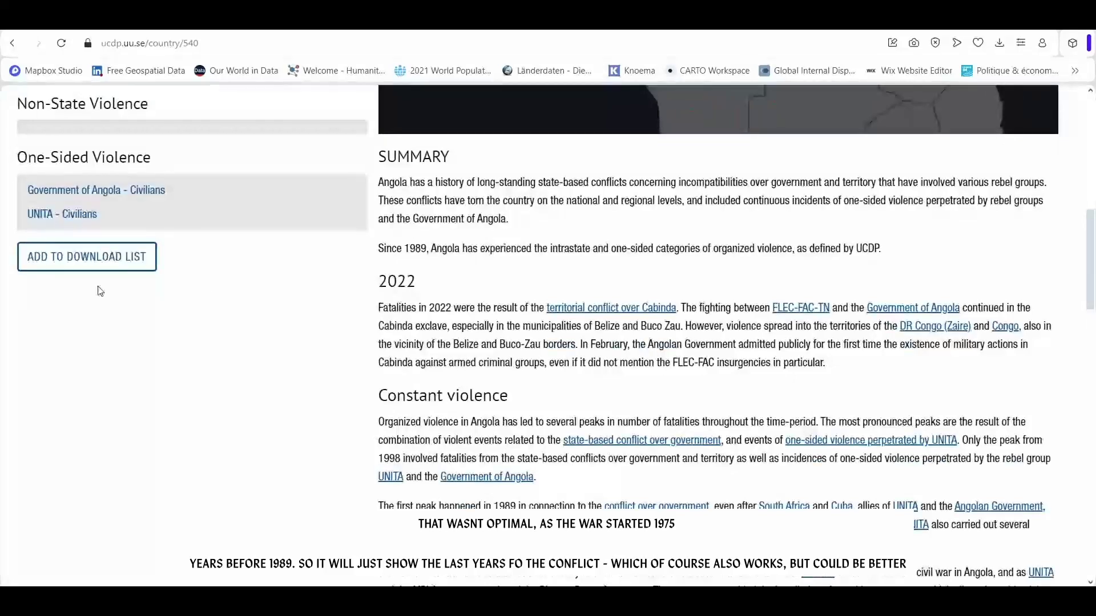
{"action": "left_click", "coordinate": [106, 264]}
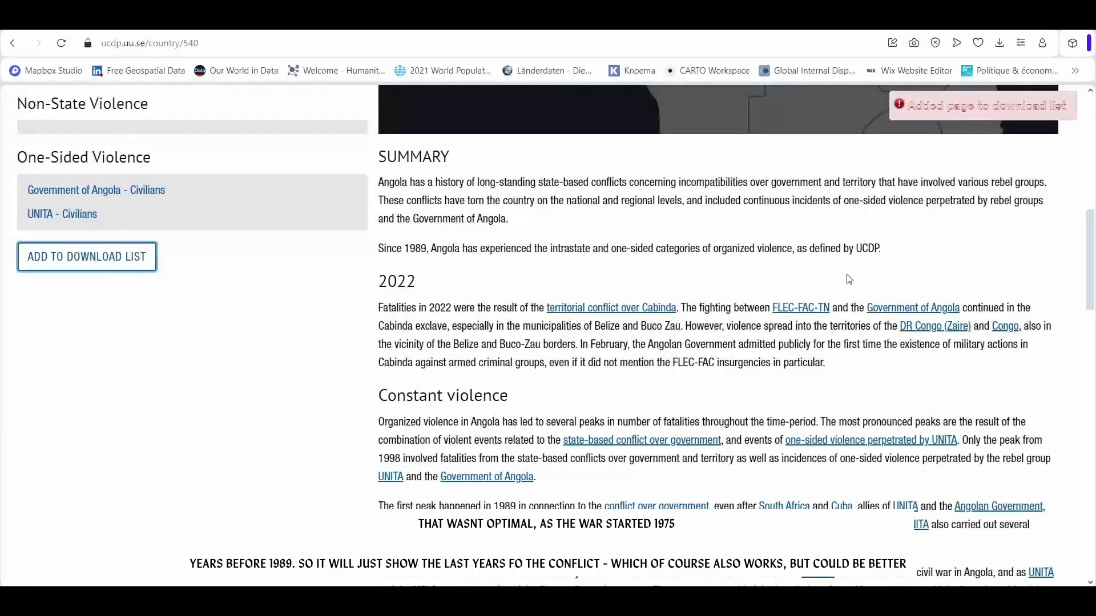
{"action": "scroll", "coordinate": [896, 177], "scroll_direction": "up", "scroll_amount": 6}
{"action": "scroll", "coordinate": [1065, 151], "scroll_direction": "up", "scroll_amount": 4}
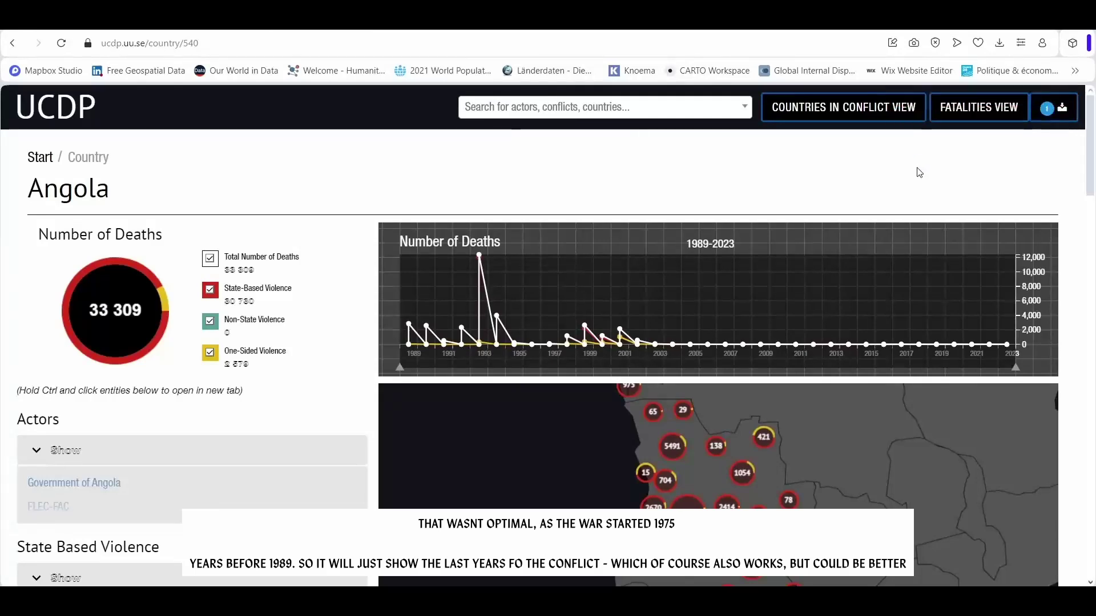
{"action": "left_click", "coordinate": [1054, 107]}
{"action": "left_click", "coordinate": [915, 200]}
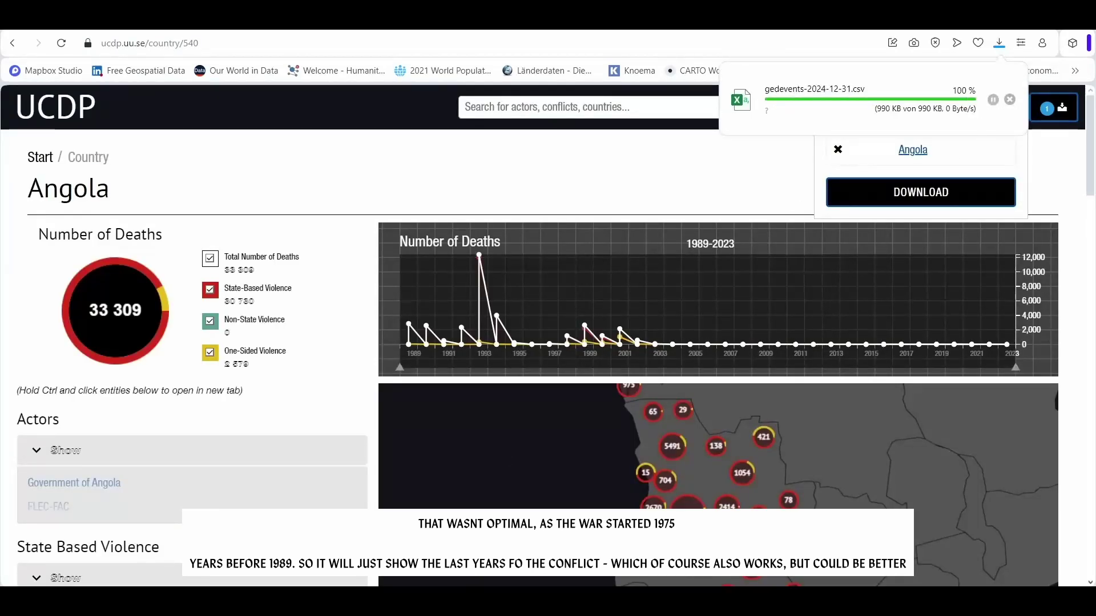
Move the gedevents-2024-12-31 file from Downloads into the project's 01 input folder in the file explorer
{"action": "key", "text": "alt+Tab"}
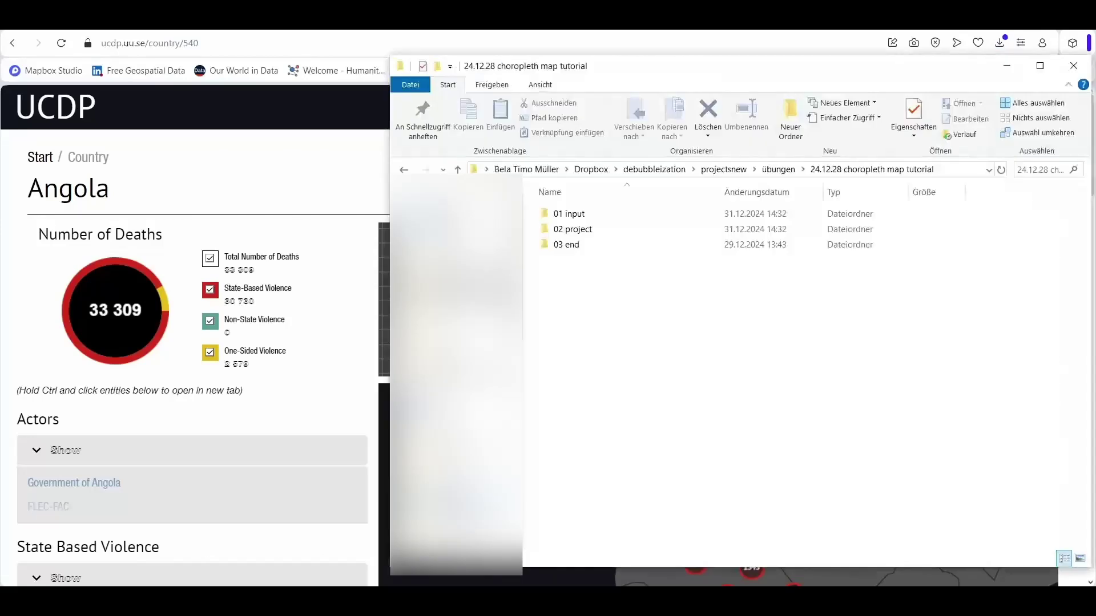
{"action": "double_click", "coordinate": [618, 215]}
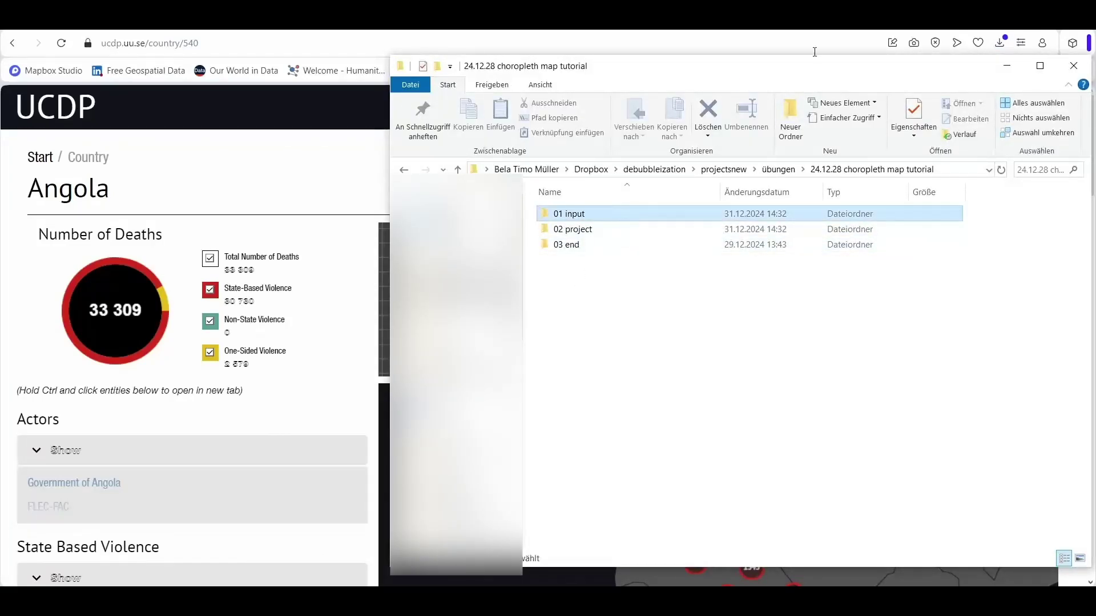
{"action": "left_click", "coordinate": [999, 43]}
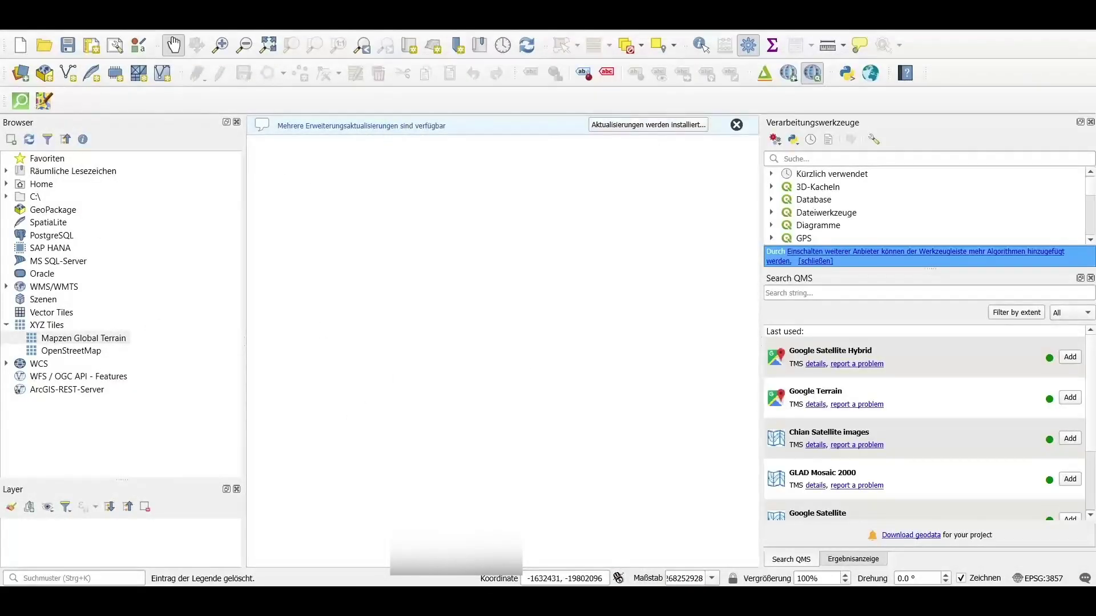
{"action": "left_click", "coordinate": [293, 599]}
{"action": "right_click", "coordinate": [293, 599]}
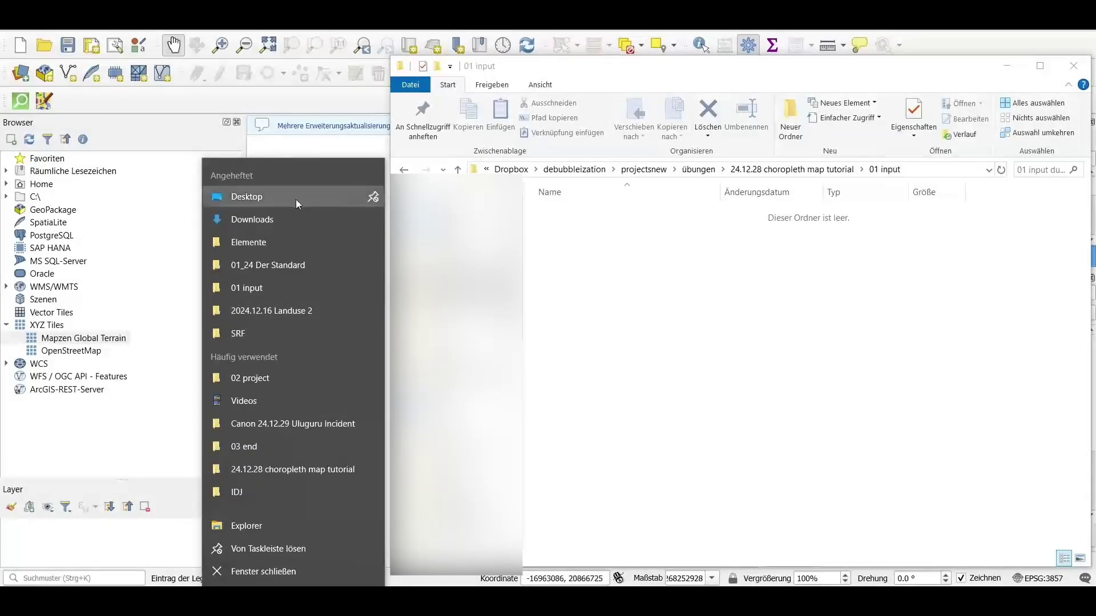
{"action": "left_click", "coordinate": [295, 217]}
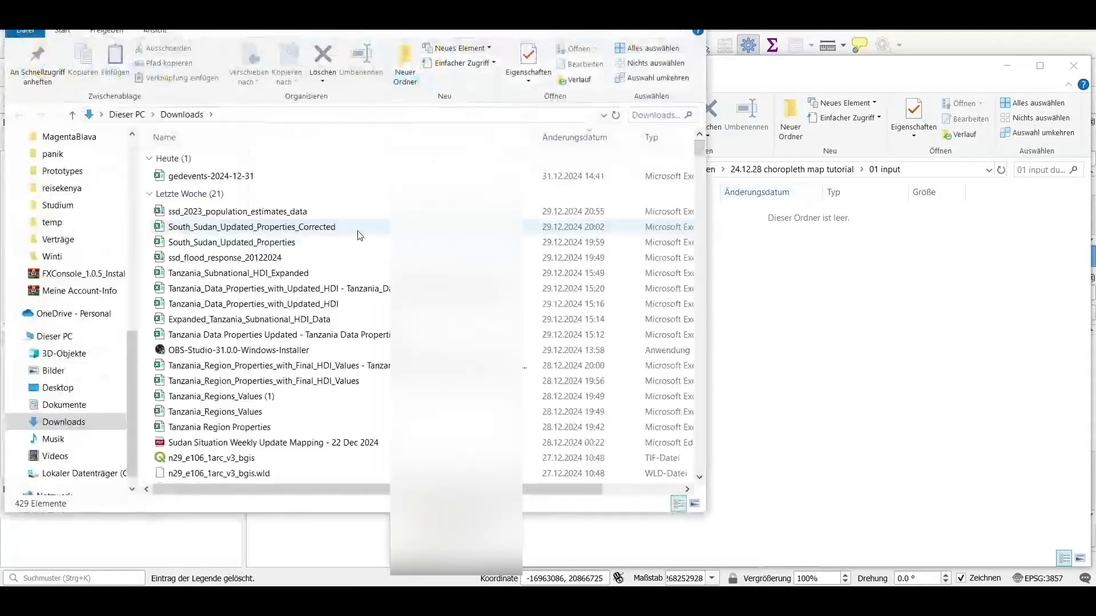
{"action": "left_click", "coordinate": [269, 175]}
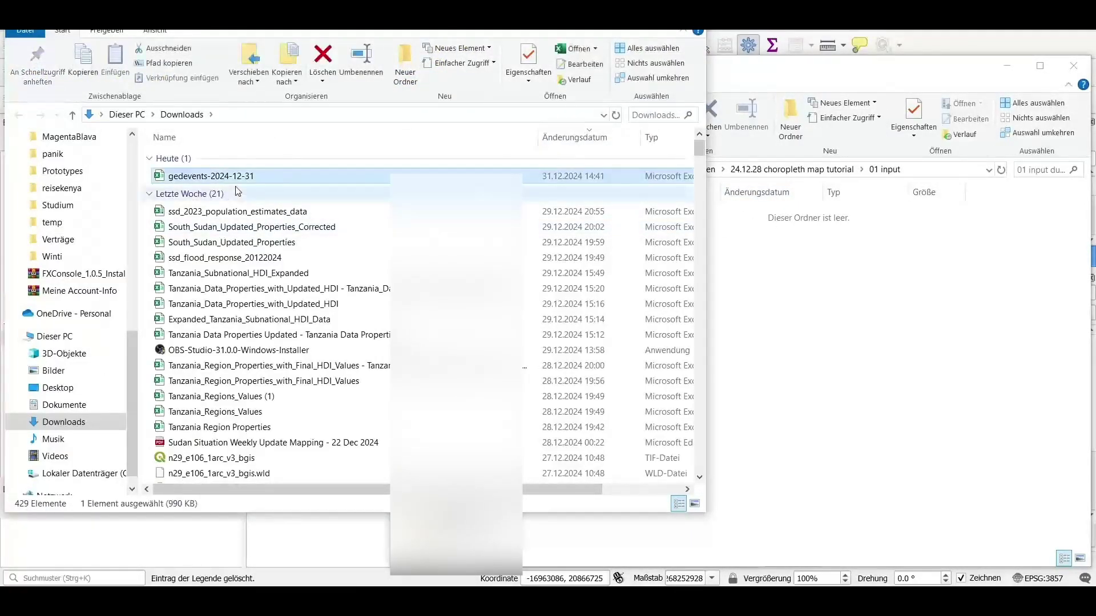
{"action": "left_click_drag", "start_coordinate": [240, 178], "coordinate": [572, 267]}
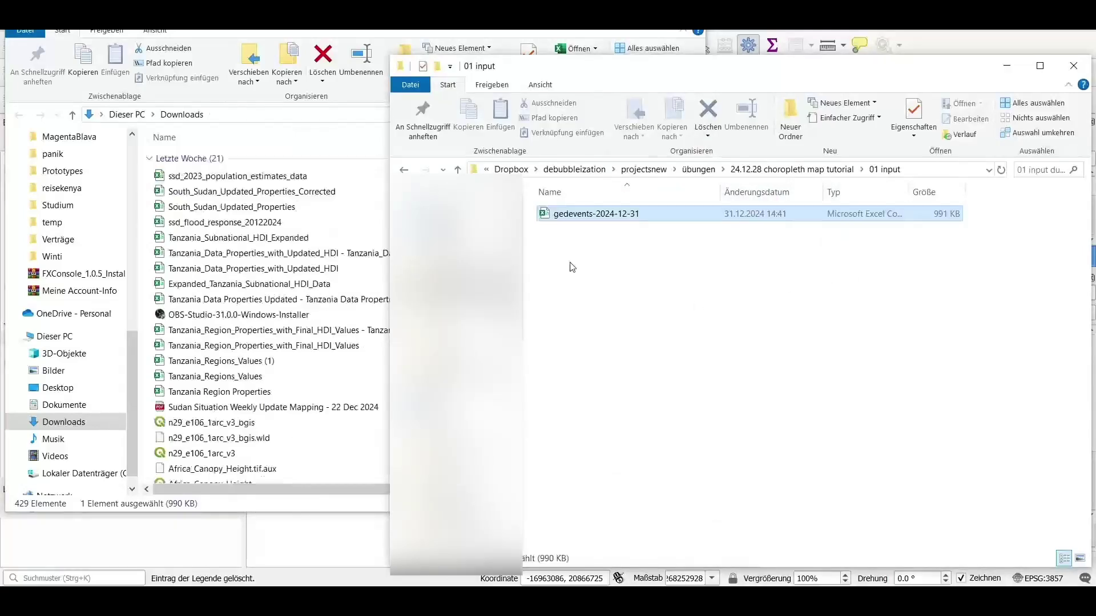
Open gedevents-2024-12-31 in Excel to examine its columns, and close it, choosing to remove the recovered files
{"action": "left_click", "coordinate": [576, 215]}
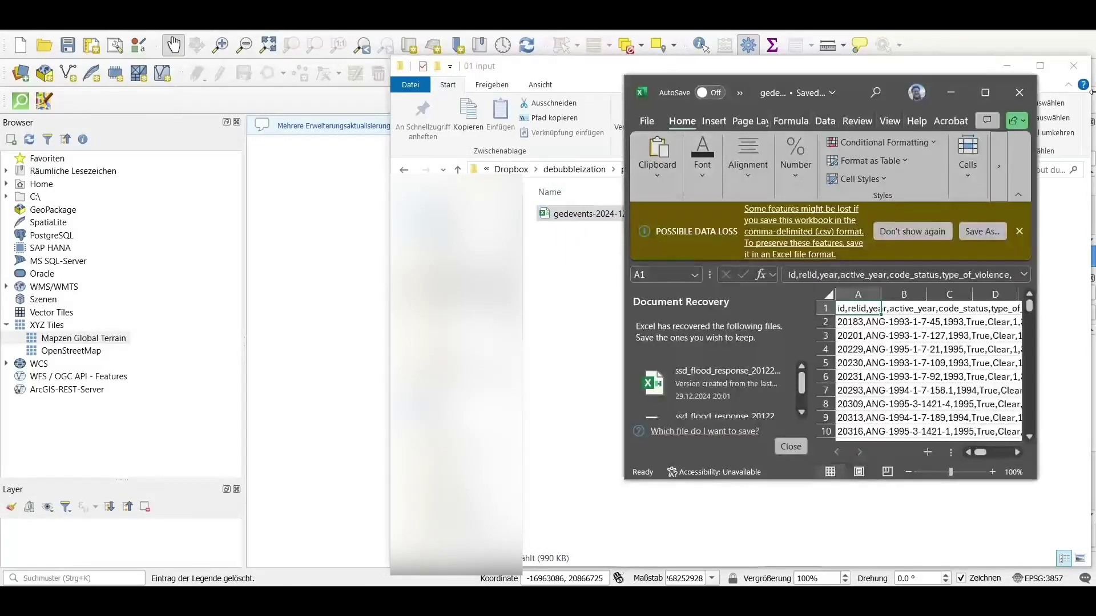
{"action": "left_click", "coordinate": [985, 93]}
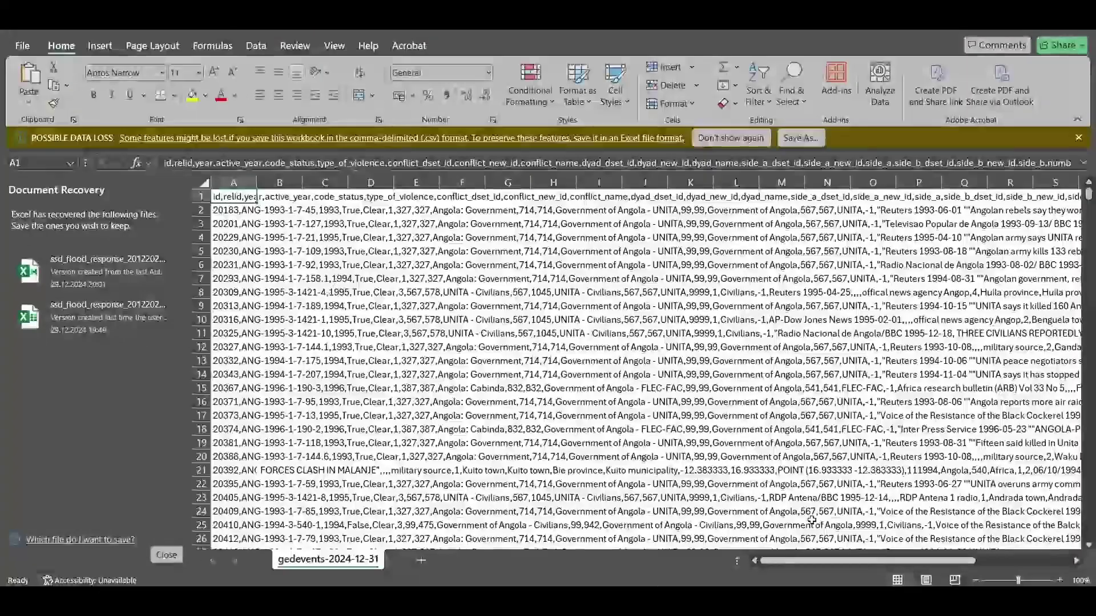
{"action": "left_click_drag", "start_coordinate": [813, 562], "coordinate": [911, 561]}
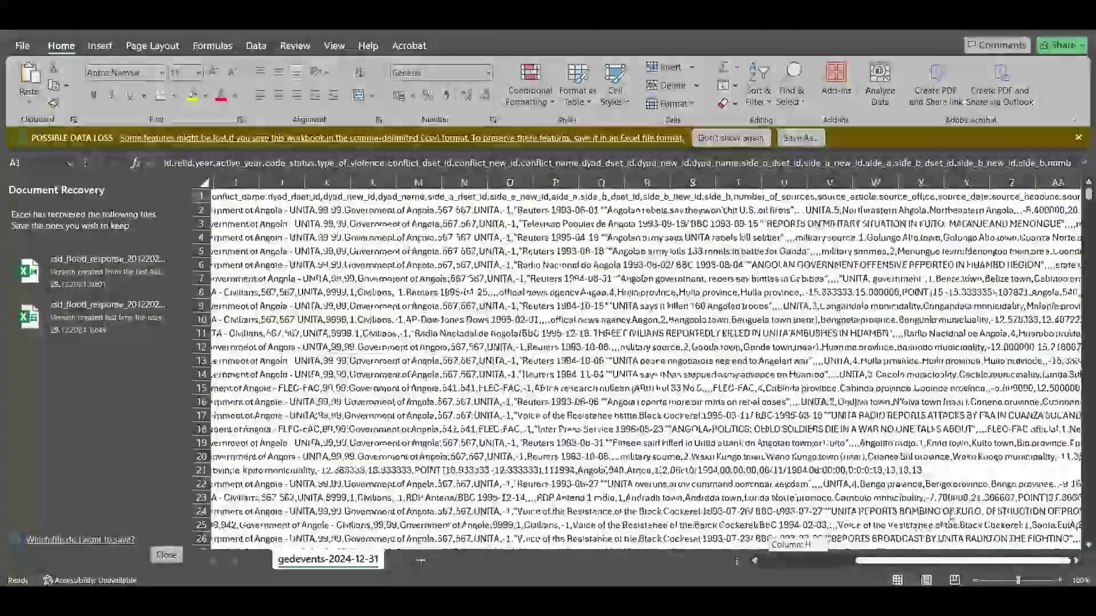
{"action": "scroll", "coordinate": [925, 514], "scroll_direction": "left", "scroll_amount": 5}
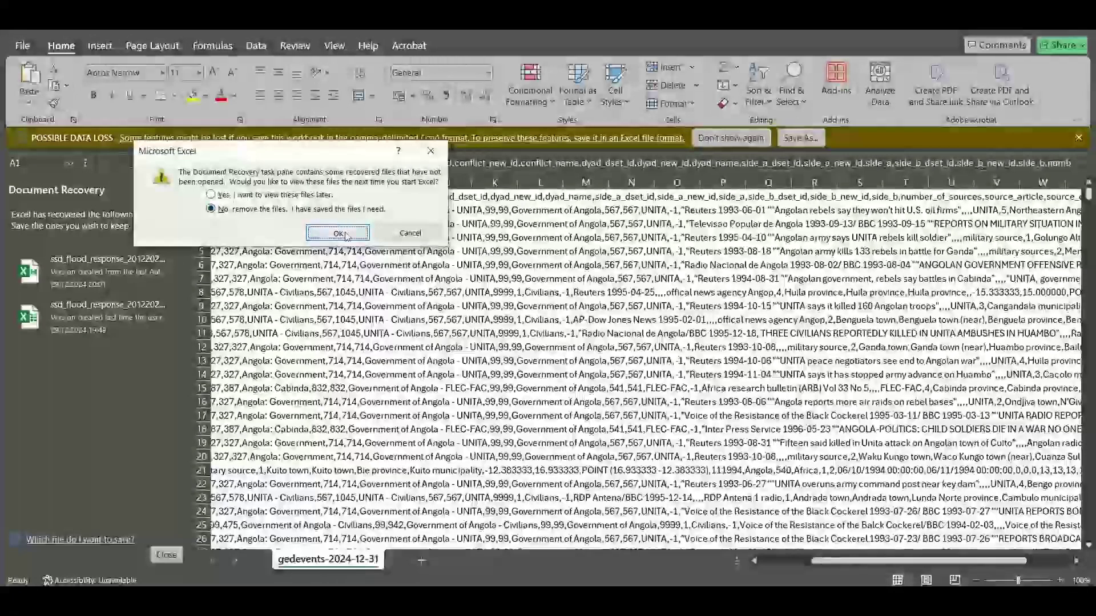
{"action": "left_click", "coordinate": [339, 233]}
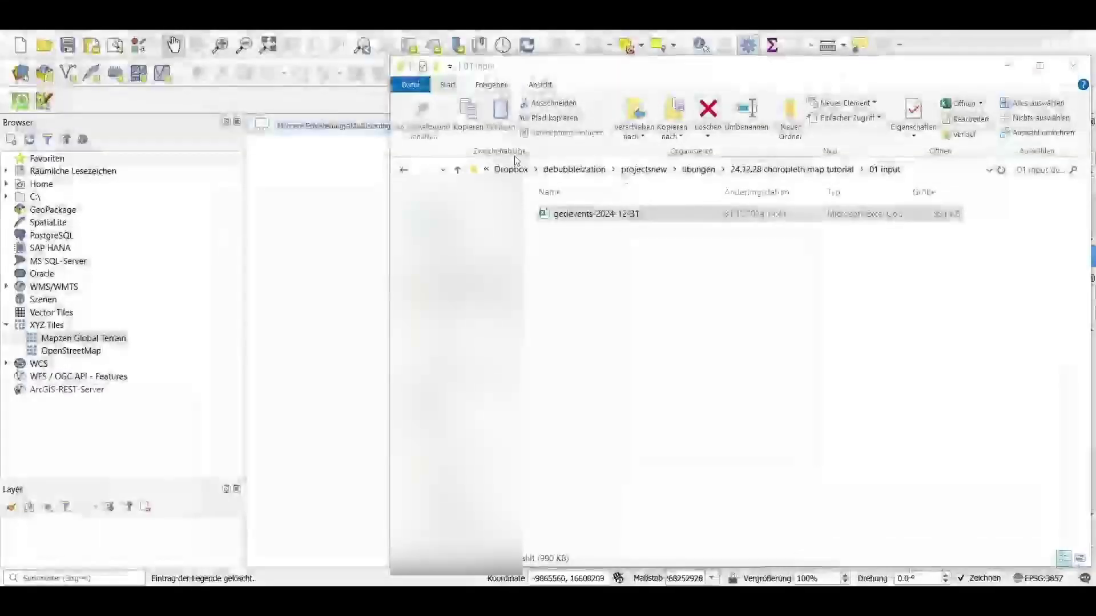
Switch to QGIS and add gedevents-2024-12-31.csv as a delimited text point layer, with longitude as X, latitude as Y and EPSG:4326
{"action": "left_click", "coordinate": [107, 134]}
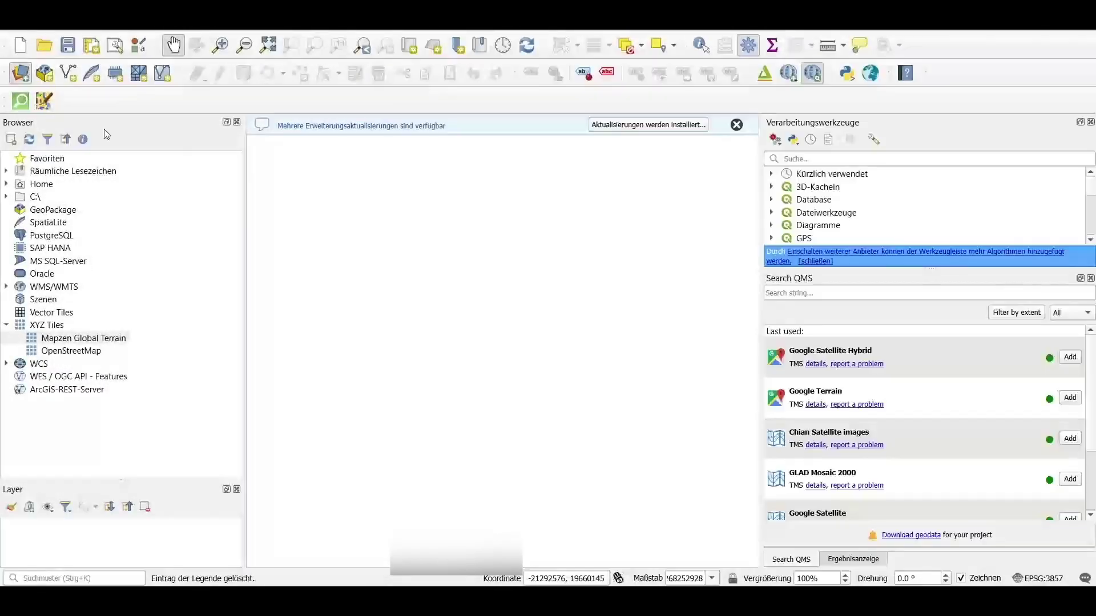
{"action": "left_click", "coordinate": [20, 73]}
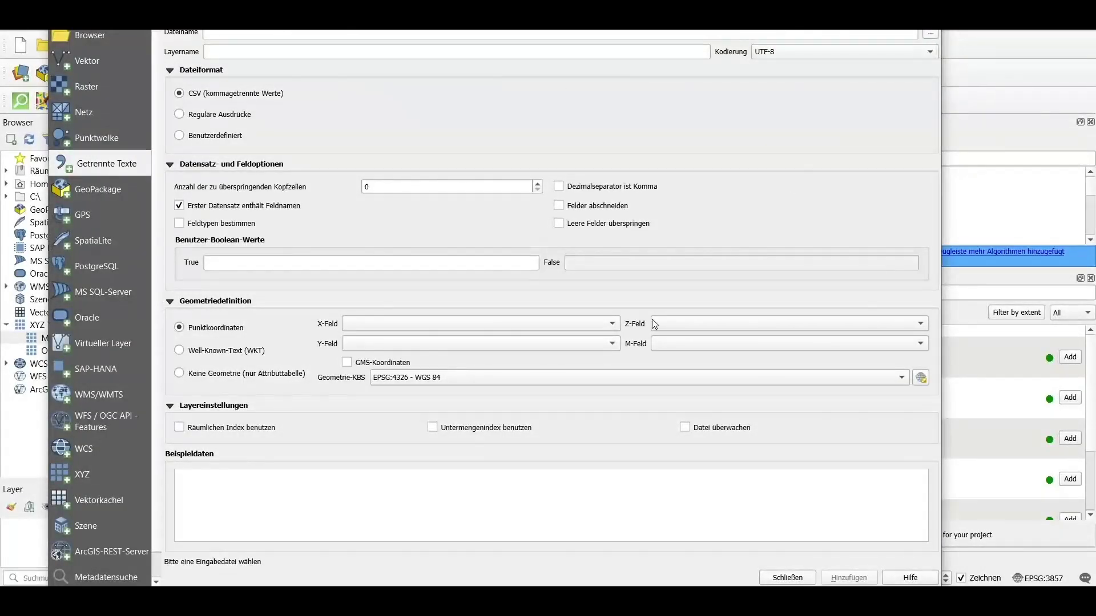
{"action": "left_click", "coordinate": [926, 34]}
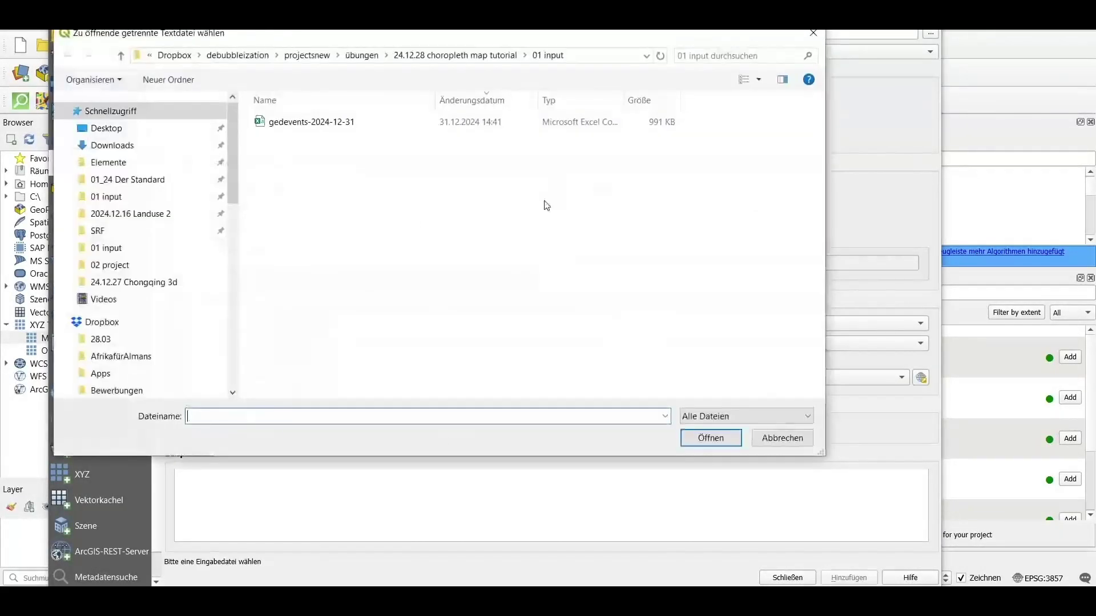
{"action": "double_click", "coordinate": [365, 130]}
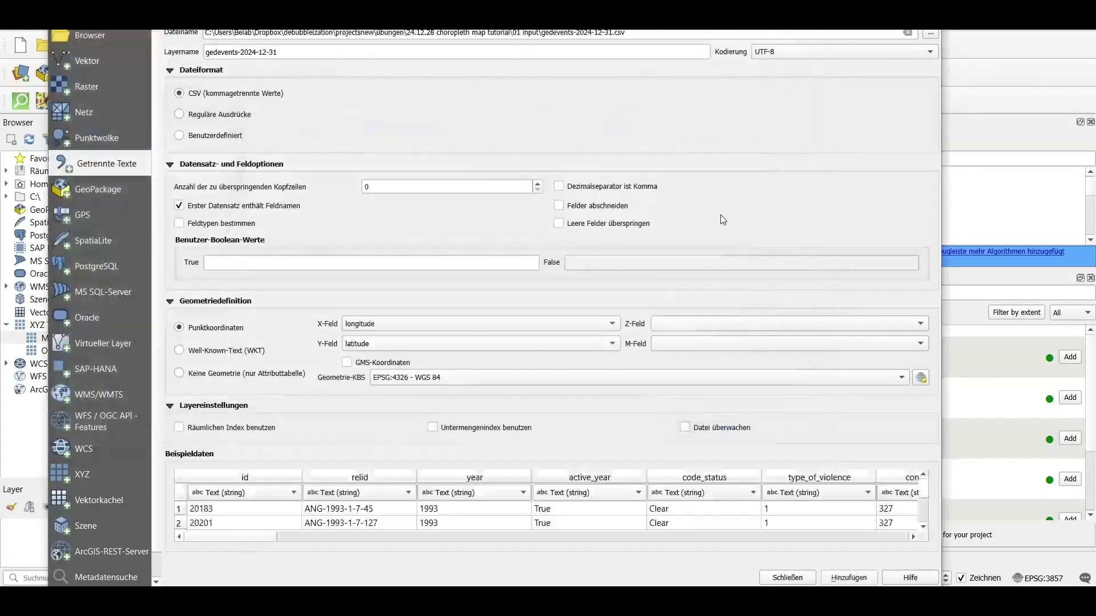
{"action": "scroll", "coordinate": [492, 518], "scroll_direction": "down", "scroll_amount": 6}
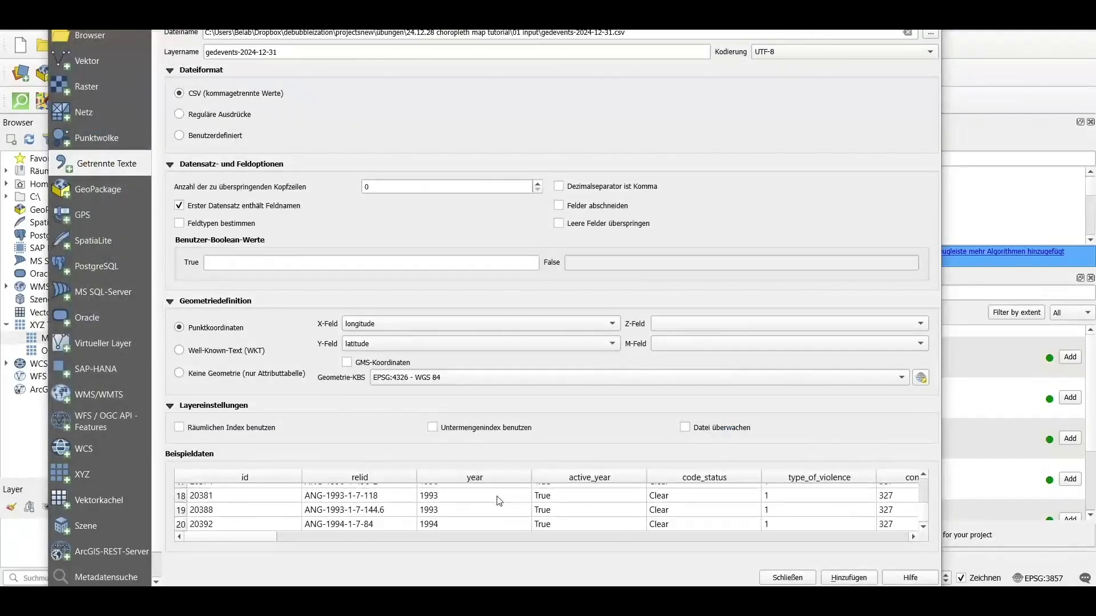
{"action": "left_click", "coordinate": [847, 577]}
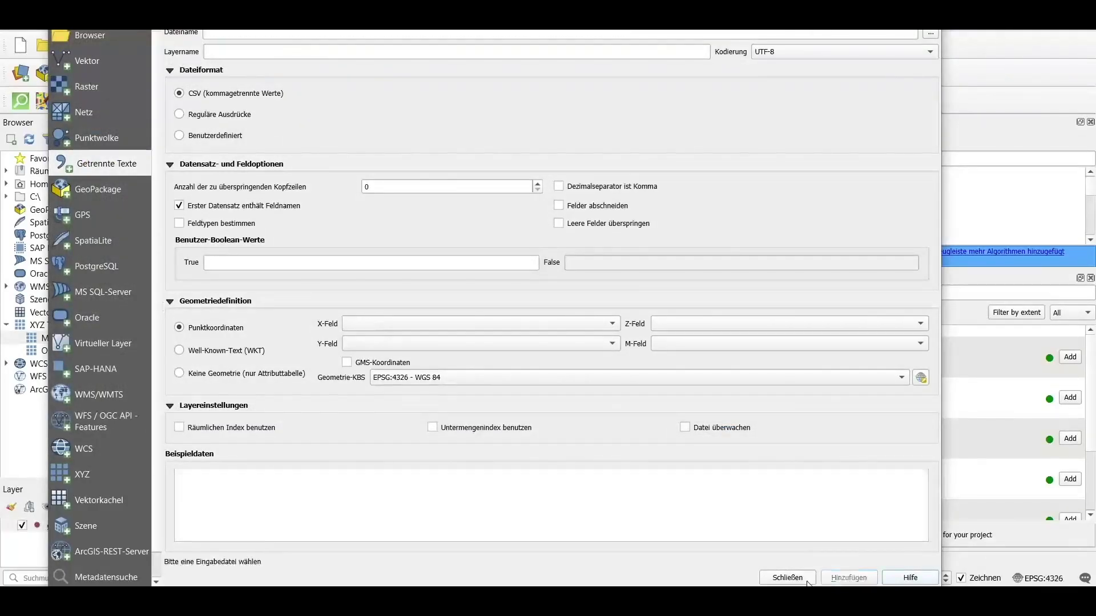
{"action": "left_click", "coordinate": [798, 580]}
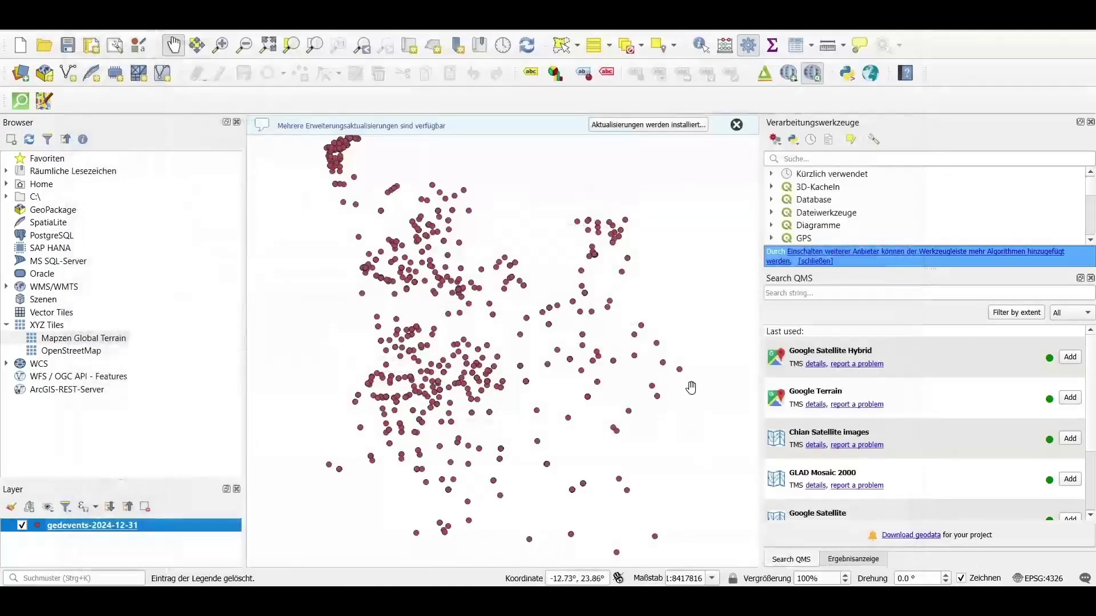
Add the Mapzen Global Terrain tiles and place them beneath the gedevents-2024-12-31 points as a background
{"action": "scroll", "coordinate": [362, 226], "scroll_direction": "down", "scroll_amount": 1}
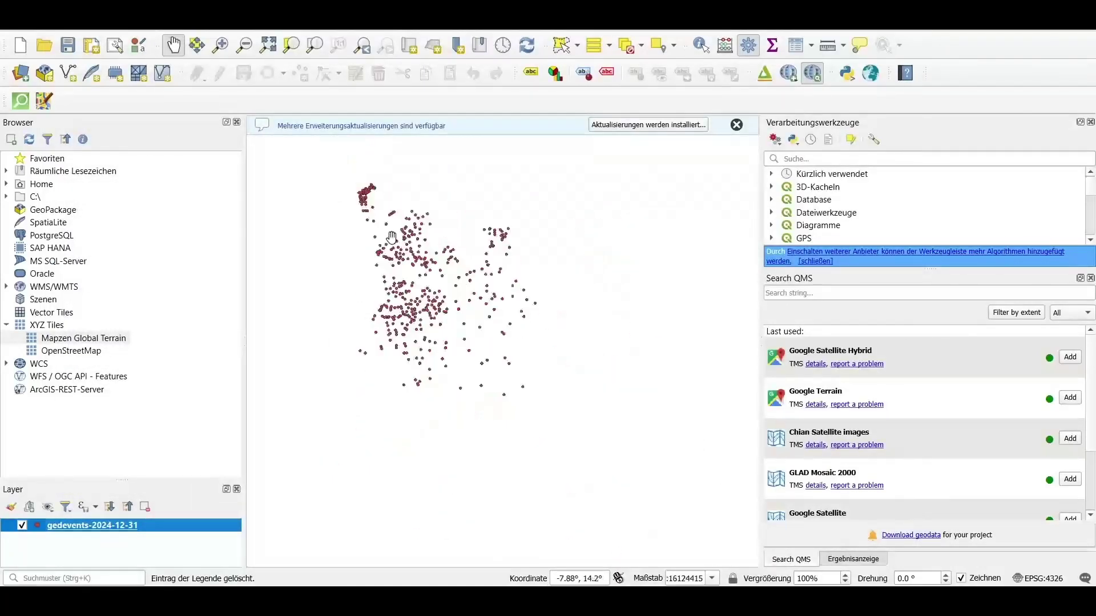
{"action": "left_click_drag", "start_coordinate": [436, 250], "coordinate": [454, 283]}
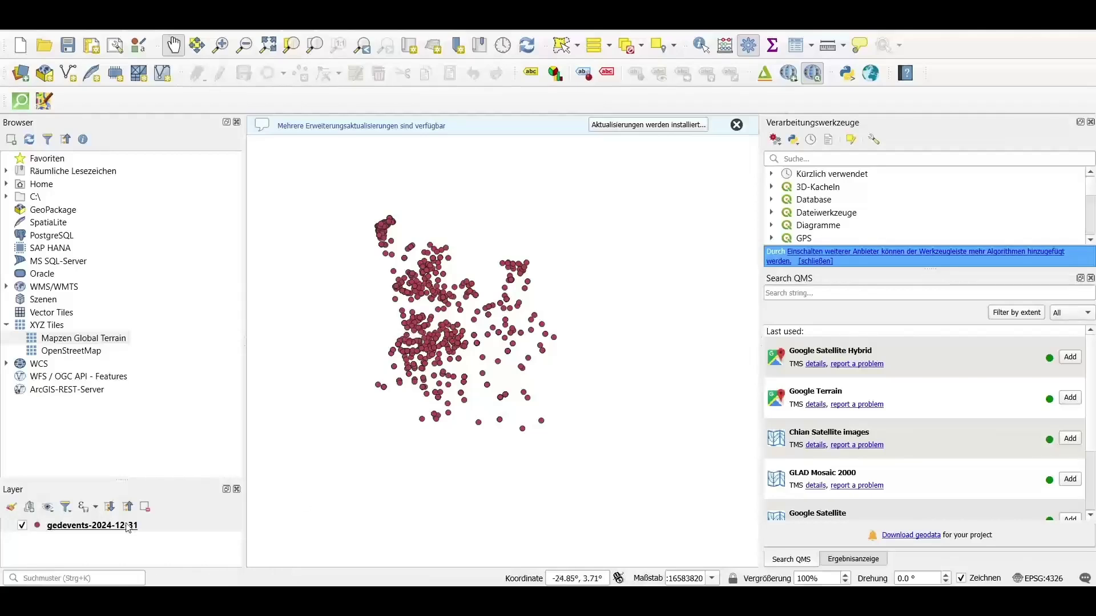
{"action": "double_click", "coordinate": [83, 341]}
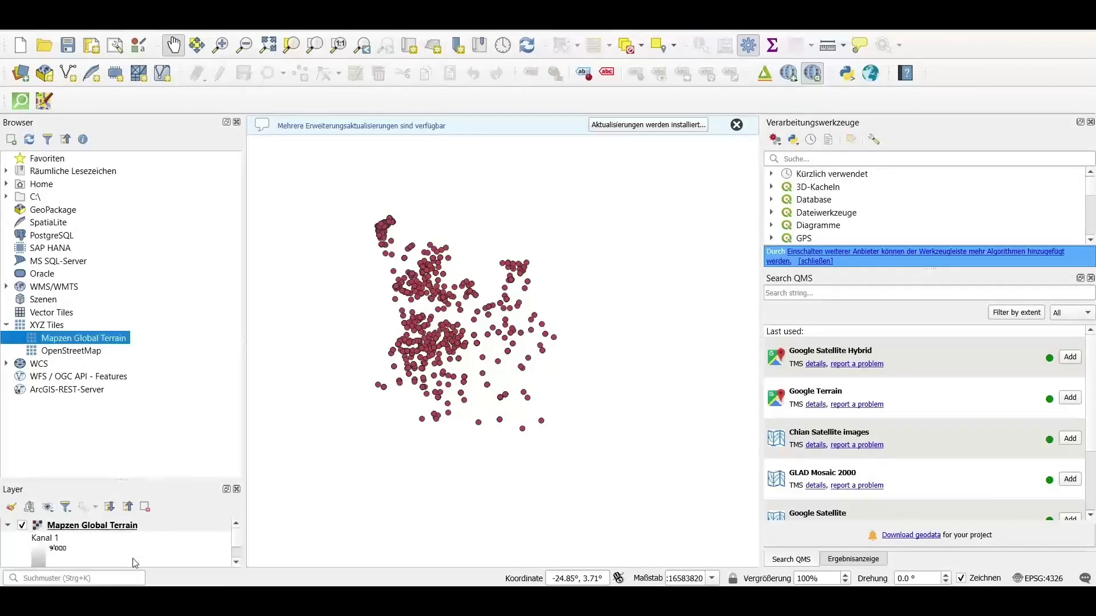
{"action": "left_click", "coordinate": [8, 526]}
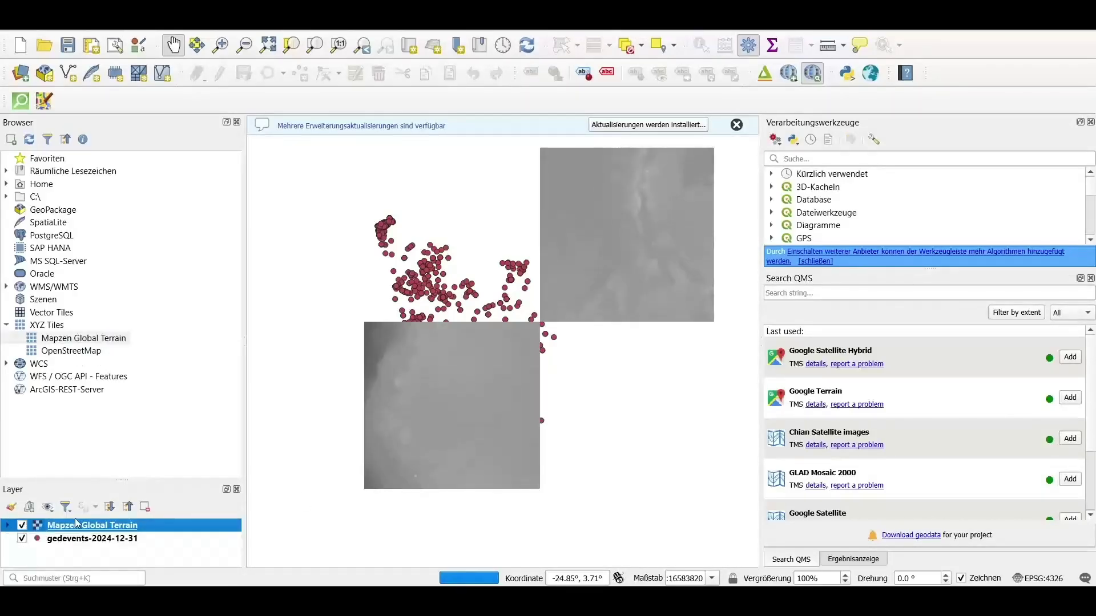
{"action": "left_click_drag", "start_coordinate": [78, 525], "coordinate": [91, 556]}
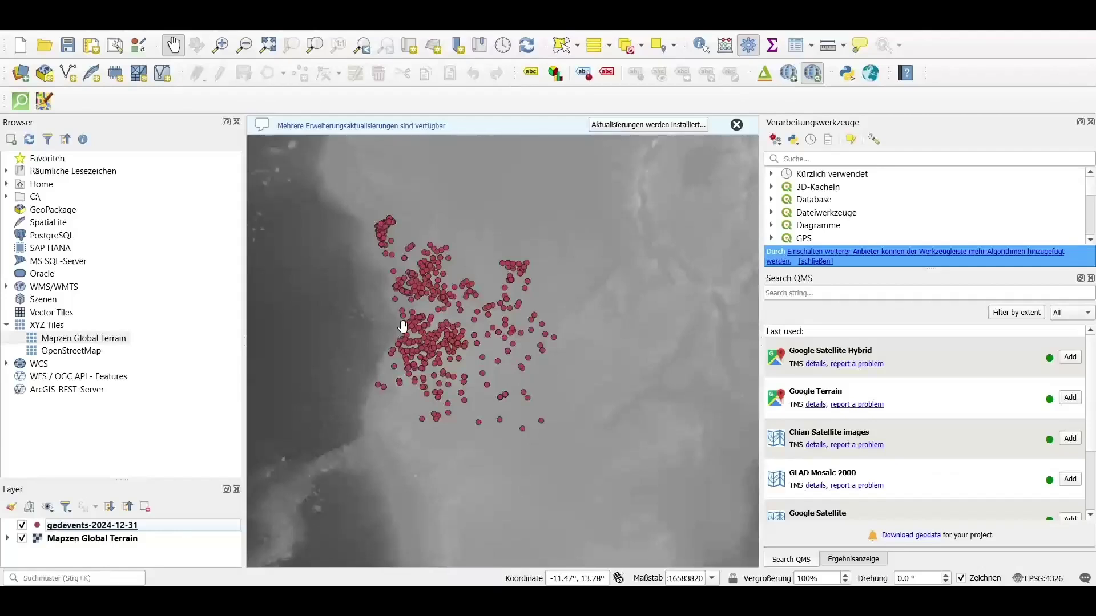
{"action": "left_click_drag", "start_coordinate": [441, 358], "coordinate": [444, 287]}
{"action": "scroll", "coordinate": [444, 287], "scroll_direction": "down", "scroll_amount": 2}
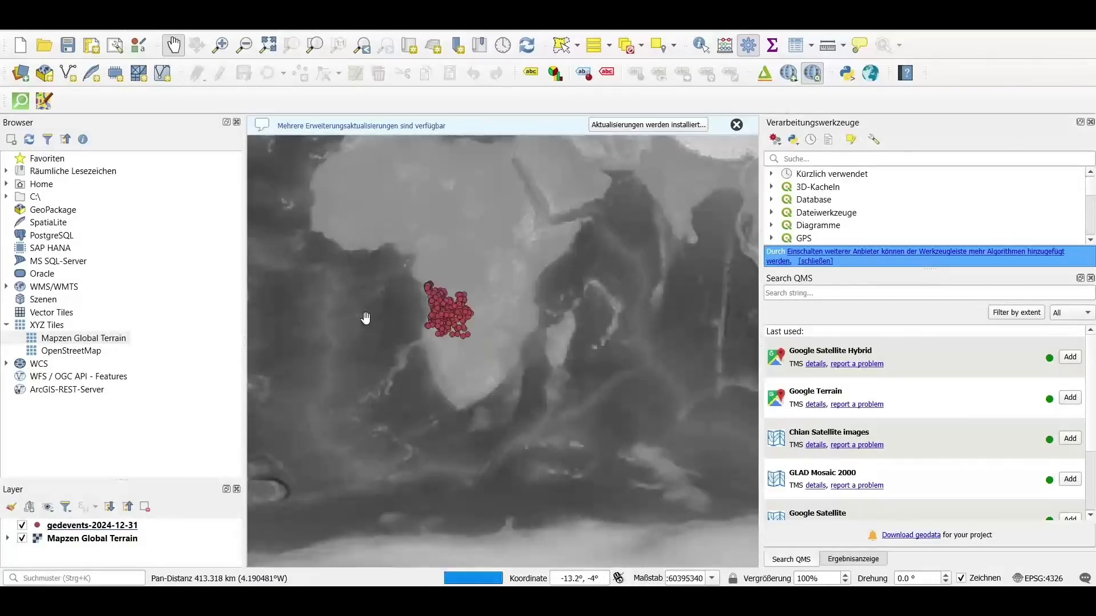
{"action": "scroll", "coordinate": [445, 306], "scroll_direction": "up", "scroll_amount": 2}
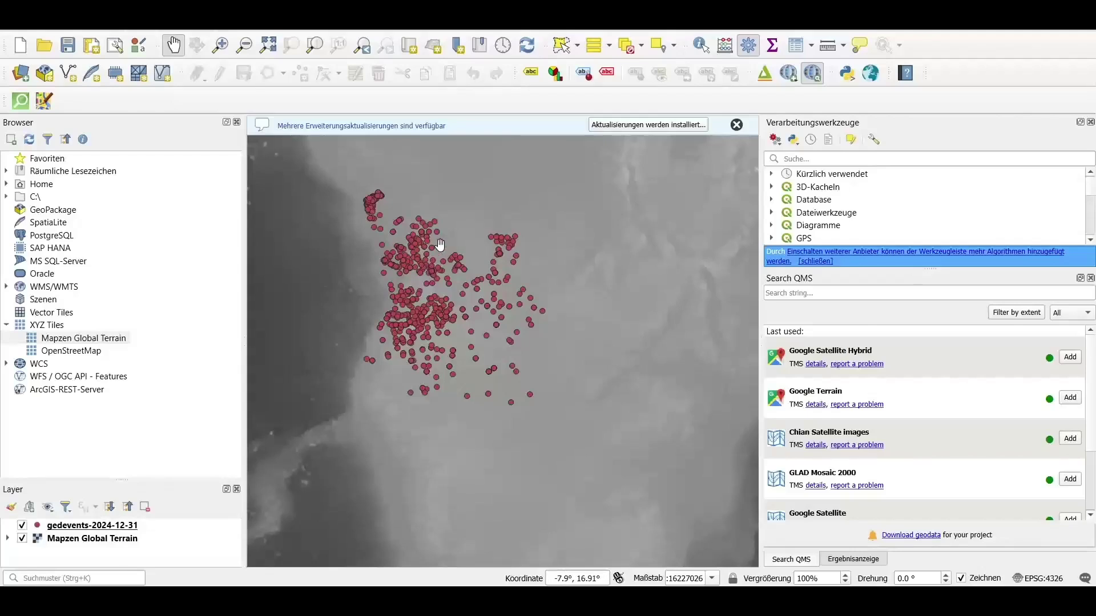
{"action": "left_click_drag", "start_coordinate": [426, 240], "coordinate": [428, 258]}
Filter the gedevents-2024-12-31 layer to events whose best_est is greater than or equal to a minimum value
{"action": "left_click", "coordinate": [156, 526]}
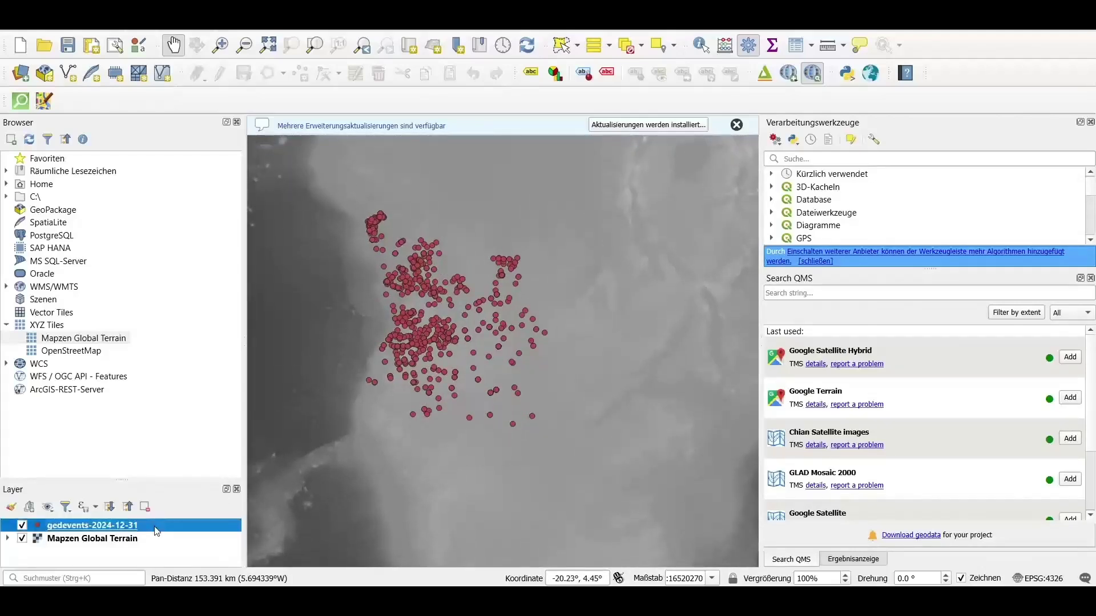
{"action": "right_click", "coordinate": [155, 526]}
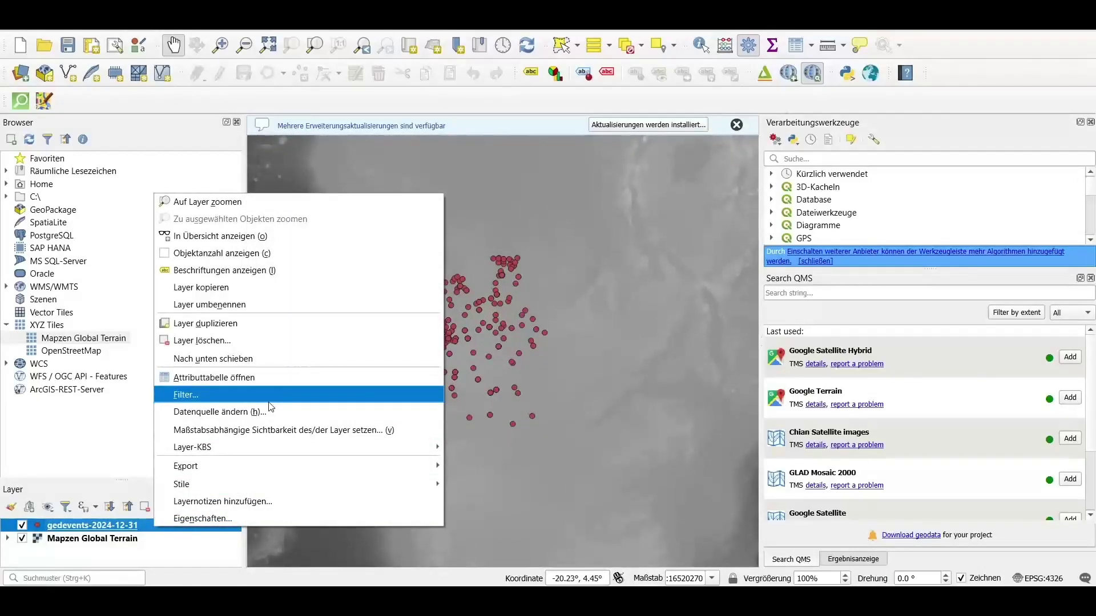
{"action": "left_click", "coordinate": [269, 401]}
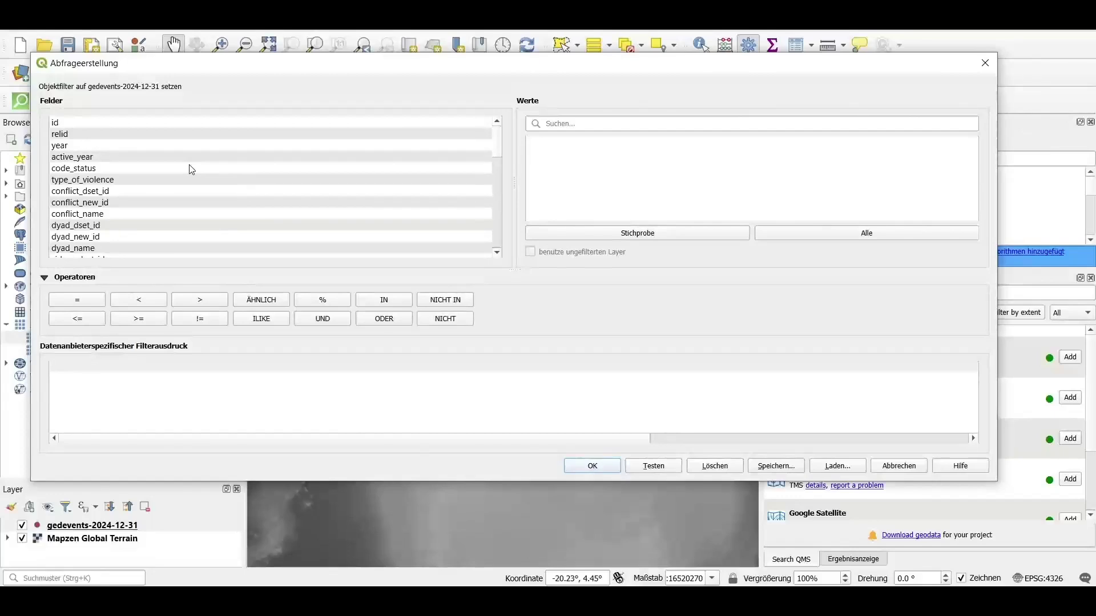
{"action": "scroll", "coordinate": [191, 169], "scroll_direction": "down", "scroll_amount": 12}
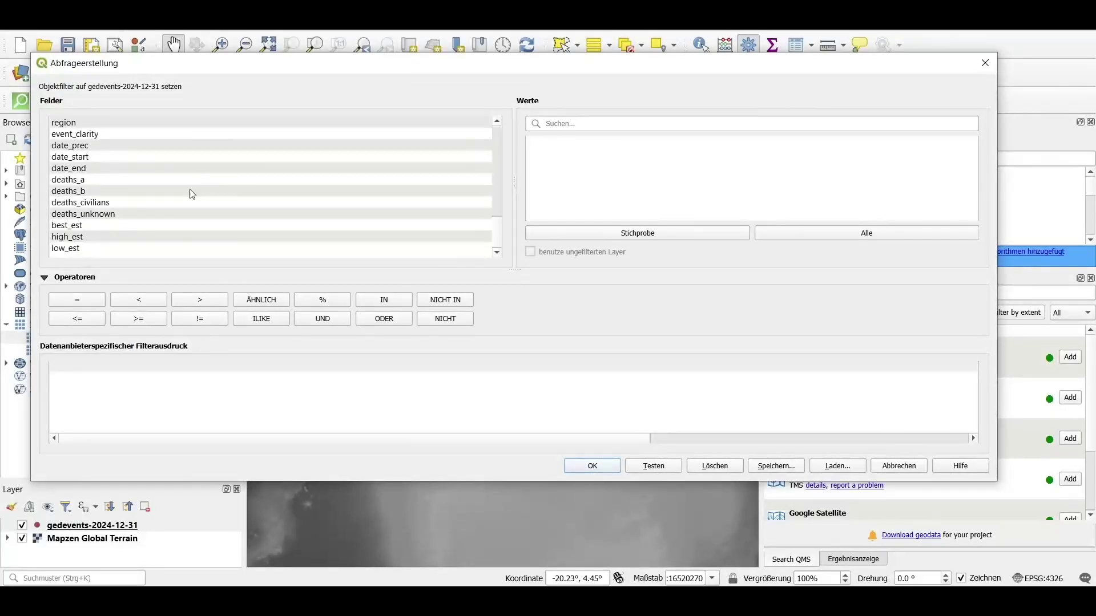
{"action": "double_click", "coordinate": [129, 225]}
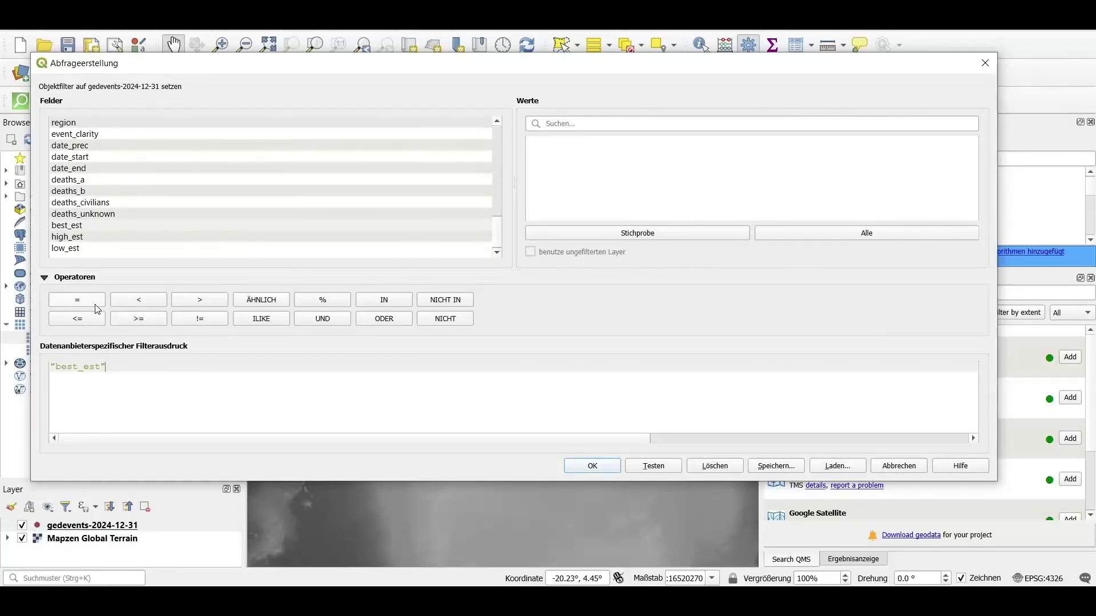
{"action": "left_click", "coordinate": [143, 321]}
{"action": "left_click", "coordinate": [594, 466]}
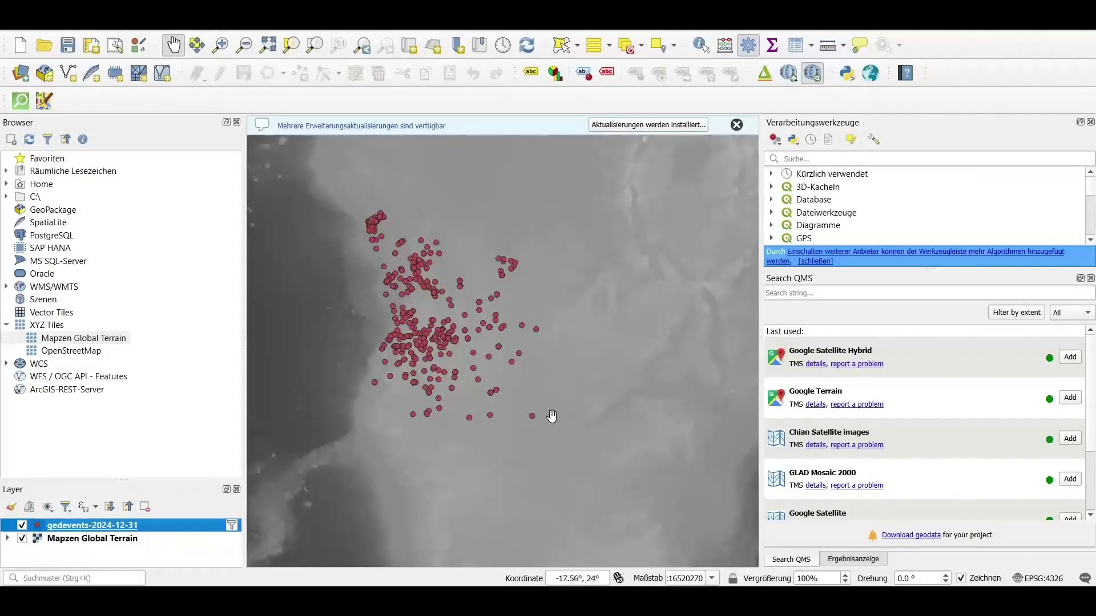
{"action": "left_click_drag", "start_coordinate": [506, 259], "coordinate": [513, 273]}
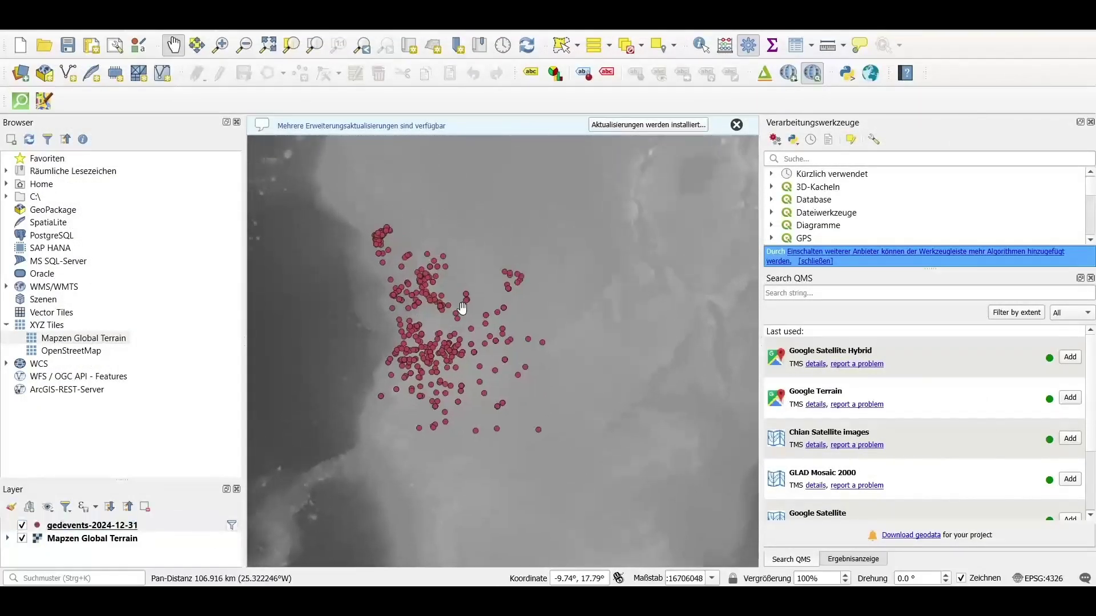
{"action": "scroll", "coordinate": [440, 308], "scroll_direction": "up", "scroll_amount": 2}
{"action": "scroll", "coordinate": [366, 231], "scroll_direction": "down", "scroll_amount": 2}
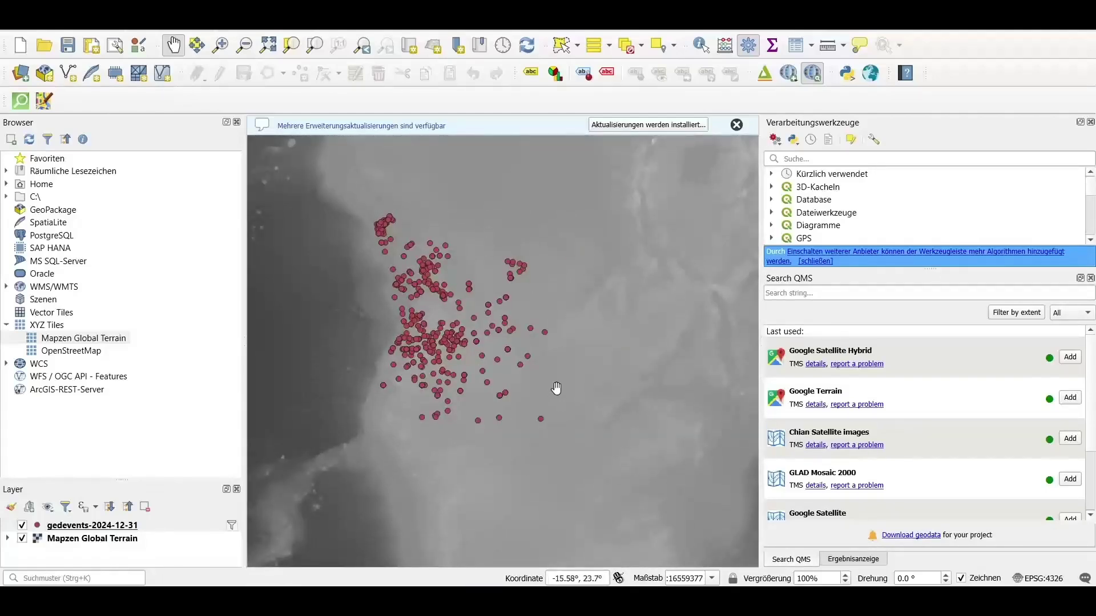
{"action": "left_click_drag", "start_coordinate": [555, 388], "coordinate": [548, 417]}
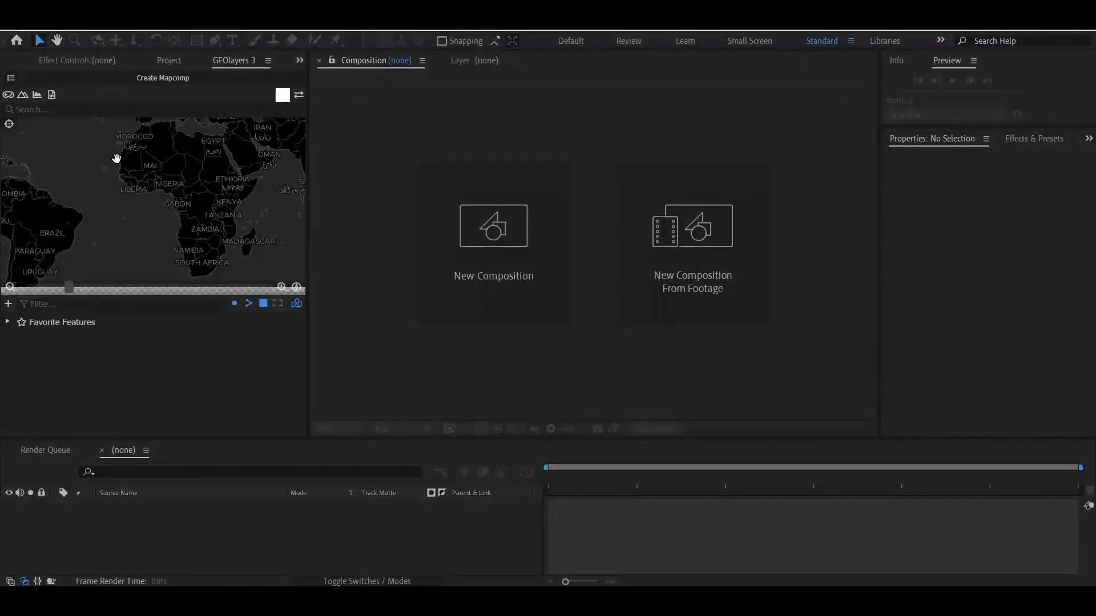
Switch to After Effects and add Angola's Natural Earth States & Provinces to the GEOlayers browser
{"action": "scroll", "coordinate": [218, 244], "scroll_direction": "up", "scroll_amount": 5}
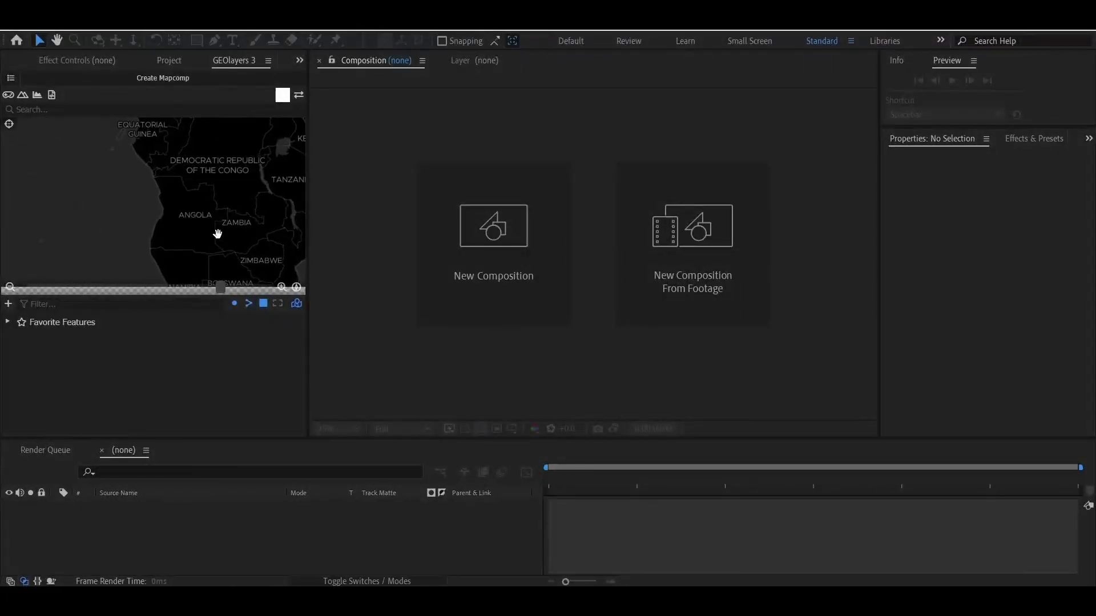
{"action": "left_click", "coordinate": [180, 220]}
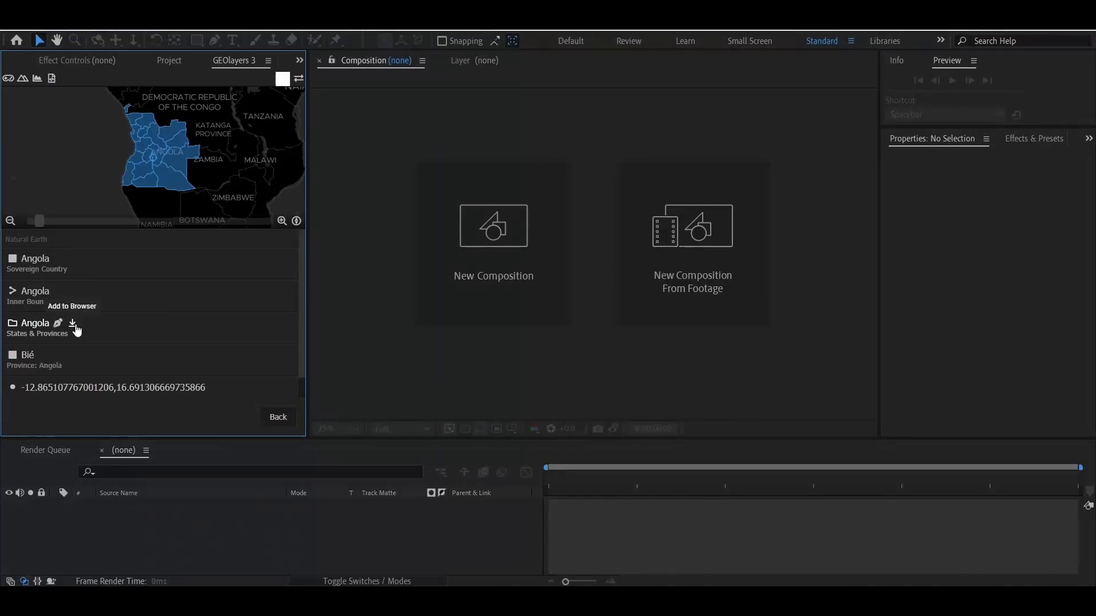
{"action": "left_click", "coordinate": [73, 323]}
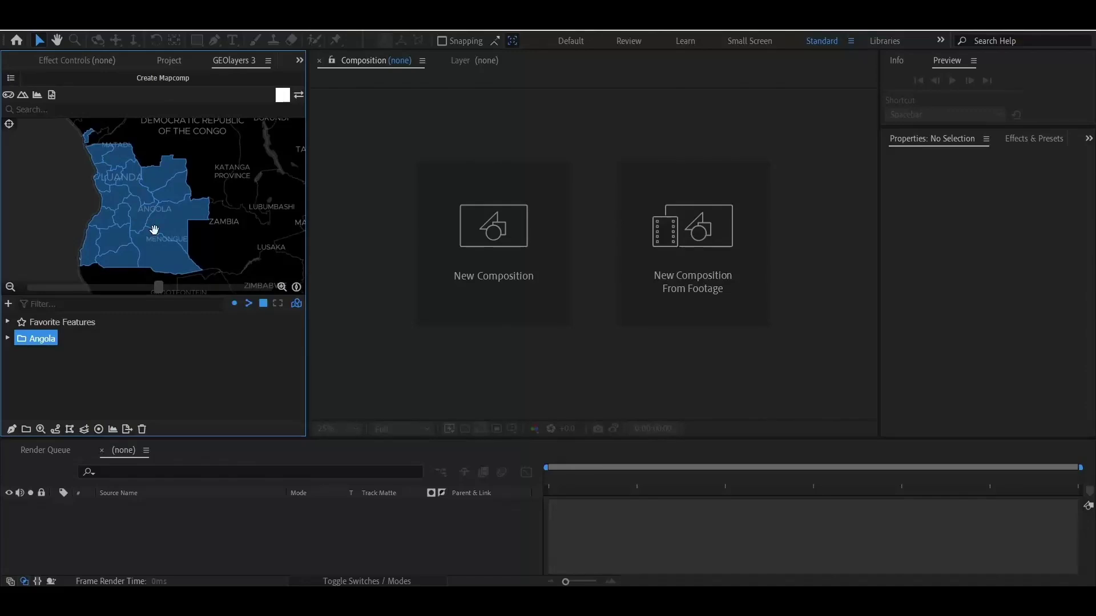
Examine the provinces contained in the Angola folder and their outlines on the GEOlayers map
{"action": "mouse_move", "coordinate": [143, 228]}
{"action": "left_mouse_down"}
{"action": "mouse_move", "coordinate": [142, 215]}
{"action": "mouse_move", "coordinate": [138, 226]}
{"action": "left_mouse_up"}
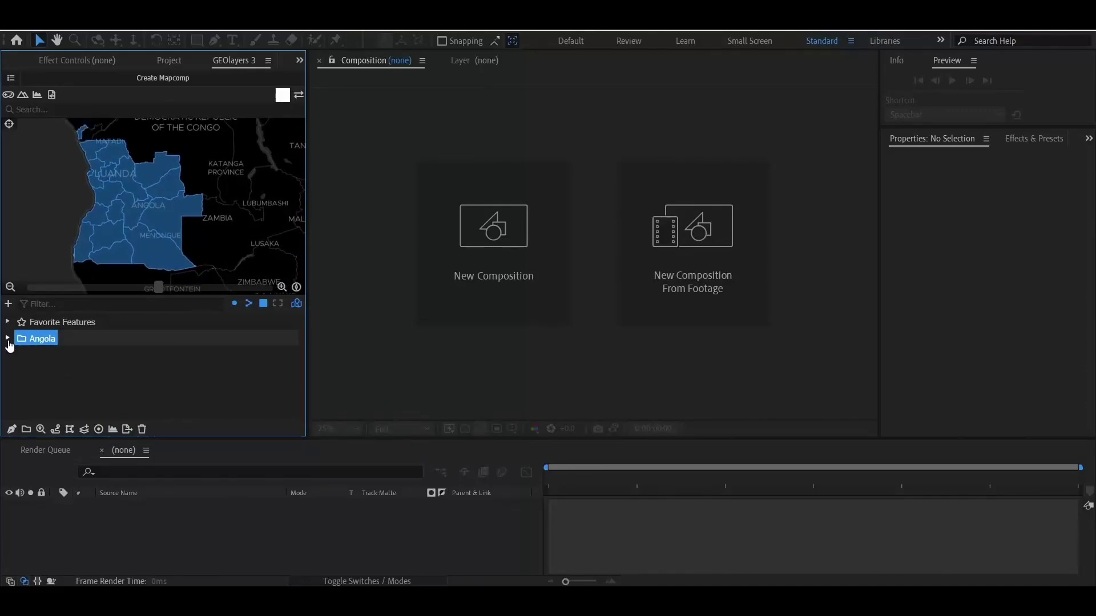
{"action": "left_click", "coordinate": [8, 338]}
{"action": "scroll", "coordinate": [106, 399], "scroll_direction": "down", "scroll_amount": 3}
{"action": "scroll", "coordinate": [52, 377], "scroll_direction": "up", "scroll_amount": 3}
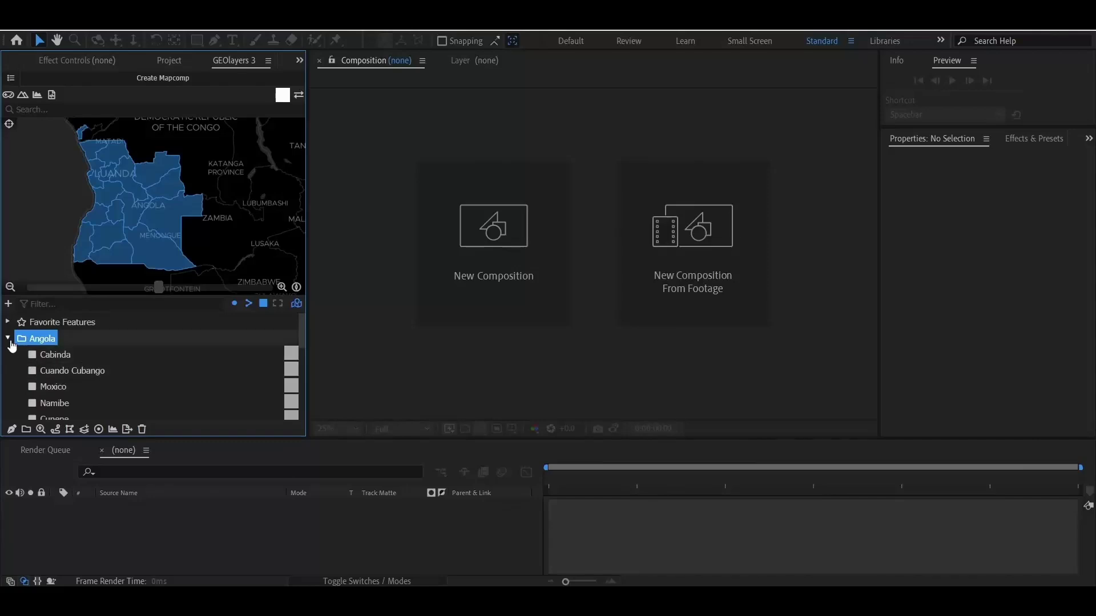
{"action": "left_click", "coordinate": [8, 339]}
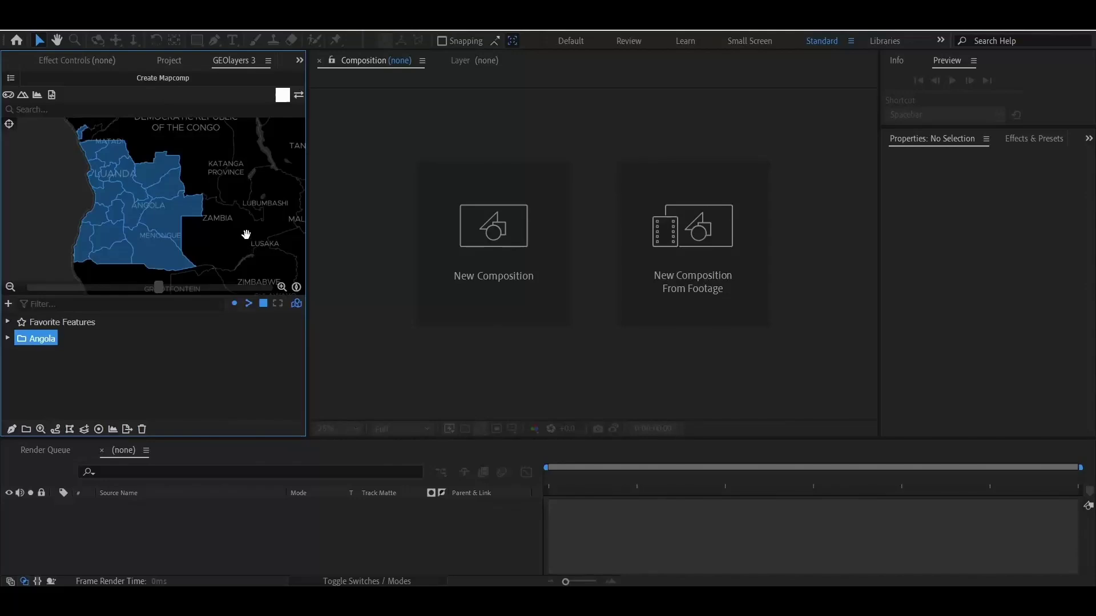
{"action": "scroll", "coordinate": [164, 196], "scroll_direction": "up", "scroll_amount": 2}
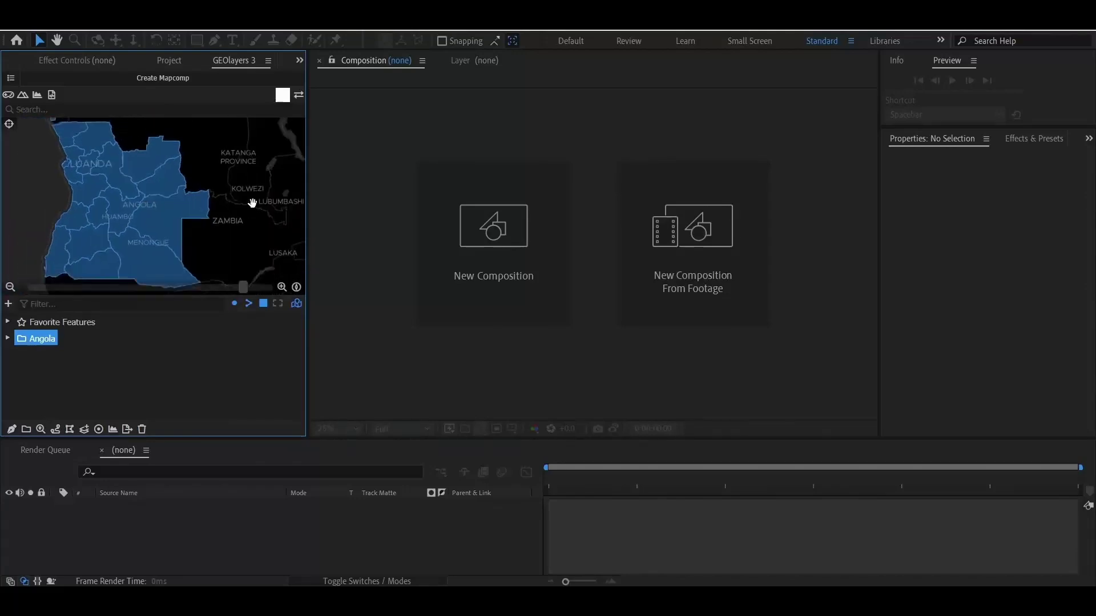
{"action": "scroll", "coordinate": [188, 224], "scroll_direction": "down", "scroll_amount": 1}
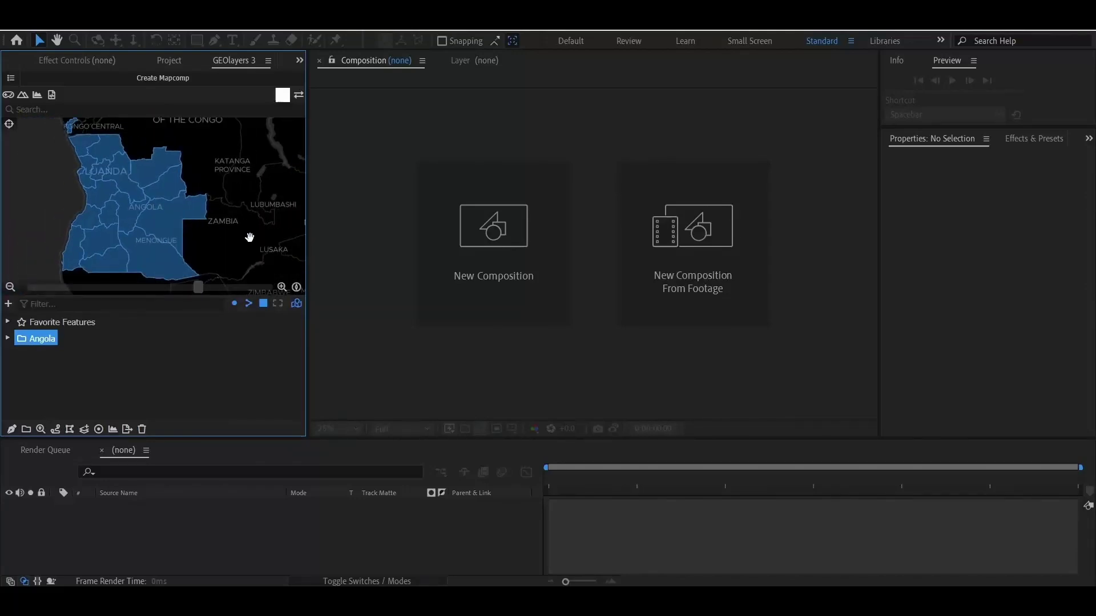
Export the Angola provinces as a GeoJSON file named "angola region borders ne" in the project's 01 input folder
{"action": "left_click", "coordinate": [127, 430]}
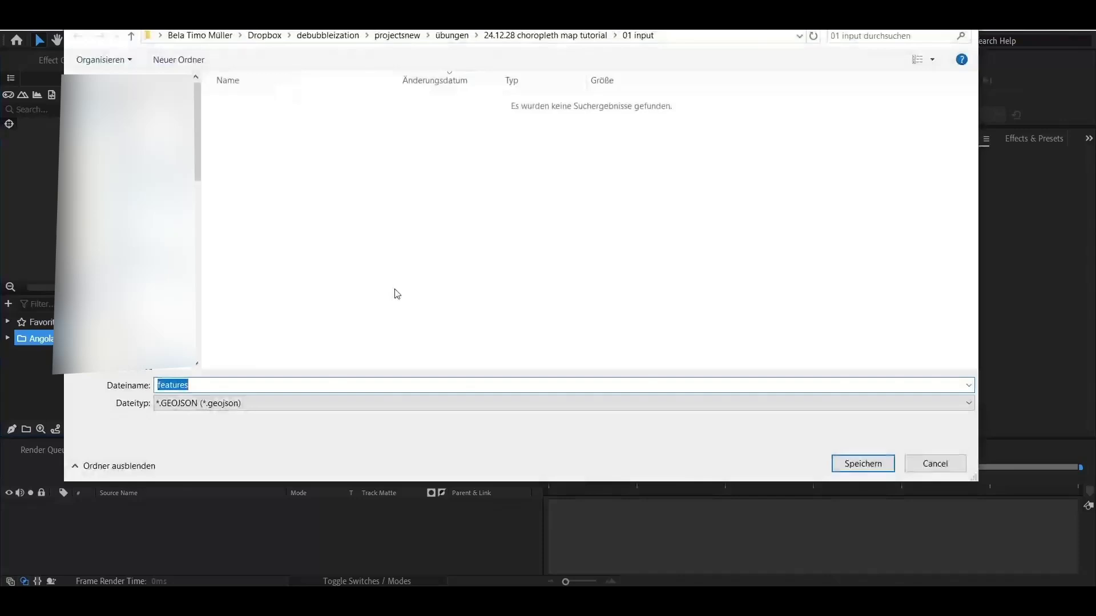
{"action": "left_click_drag", "start_coordinate": [385, 12], "coordinate": [451, 63]}
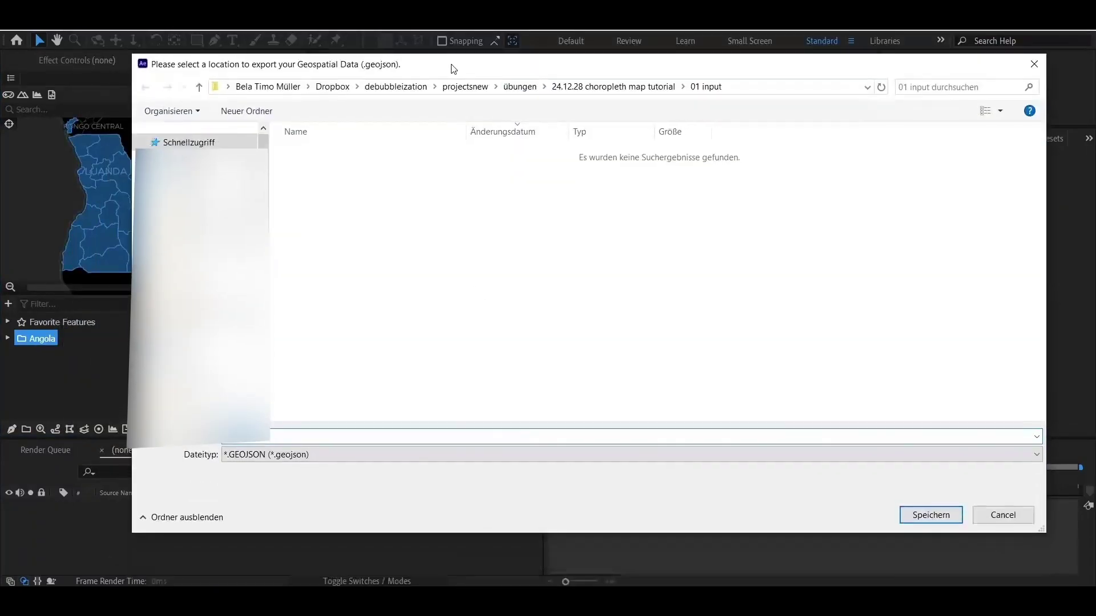
{"action": "left_click", "coordinate": [636, 87]}
{"action": "double_click", "coordinate": [392, 153]}
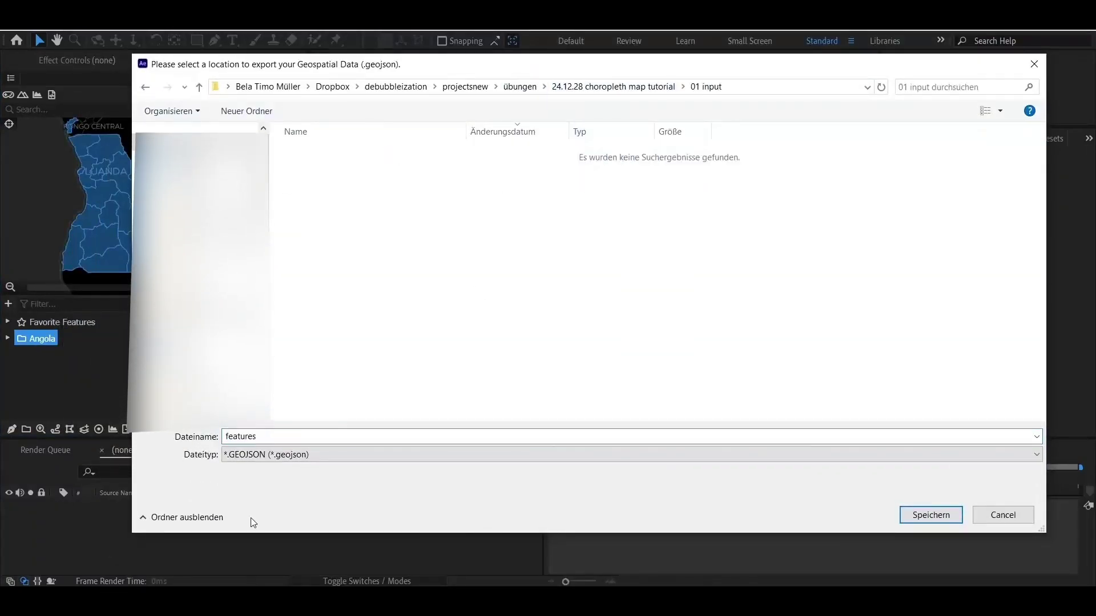
{"action": "double_click", "coordinate": [302, 434]}
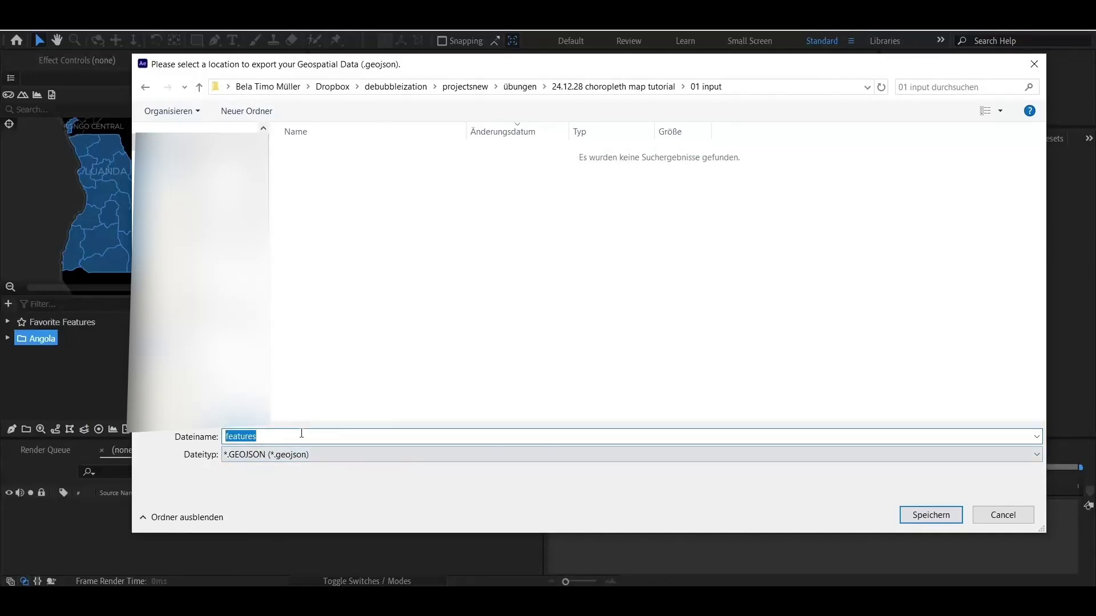
{"action": "type", "text": "a region borders  ne"}
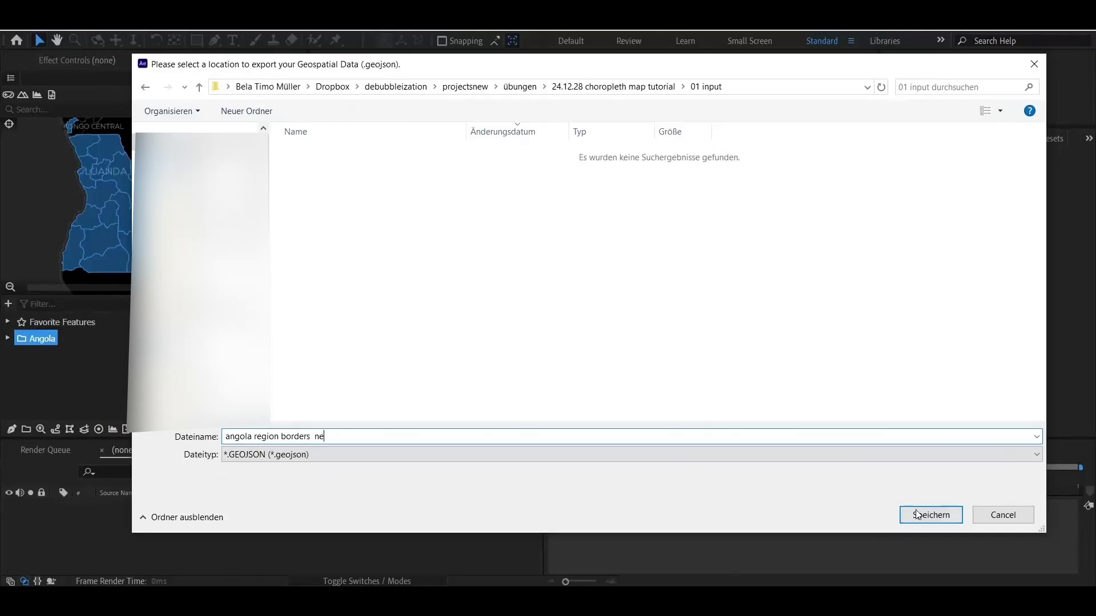
{"action": "left_click", "coordinate": [913, 516]}
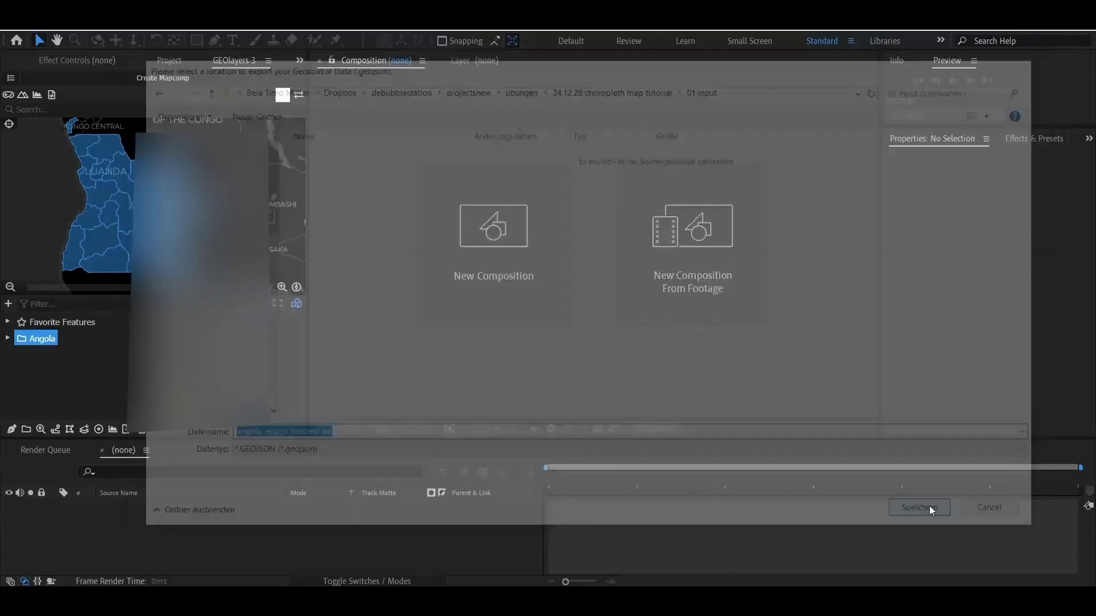
Deselect the Angola folder, check the Natural Earth features offered for Angola on the map, and return to the browser
{"action": "left_click", "coordinate": [96, 390]}
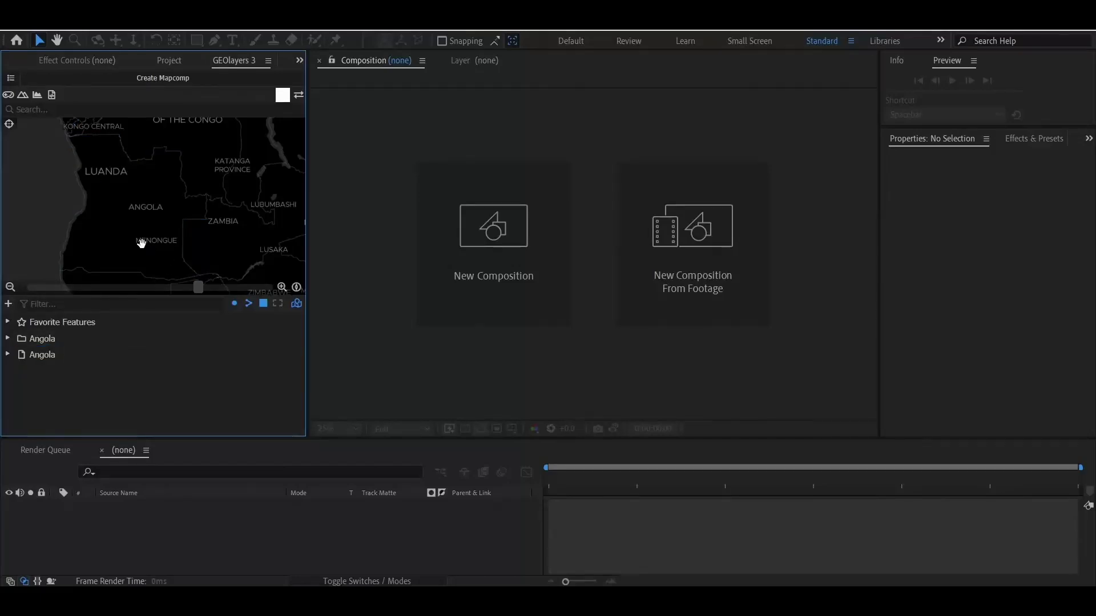
{"action": "left_click", "coordinate": [142, 245]}
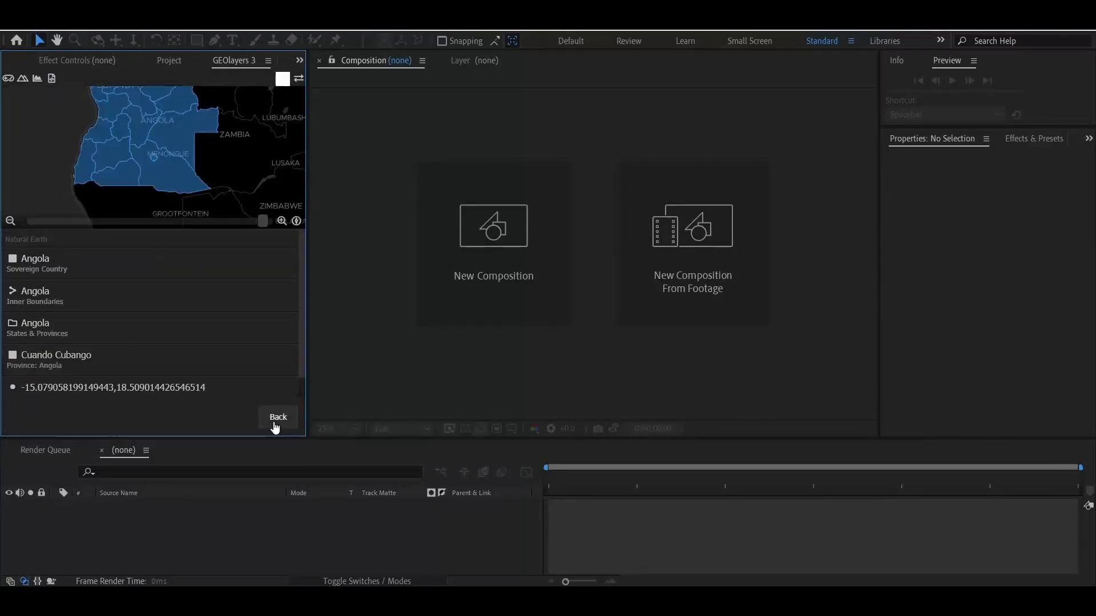
{"action": "left_click", "coordinate": [277, 418]}
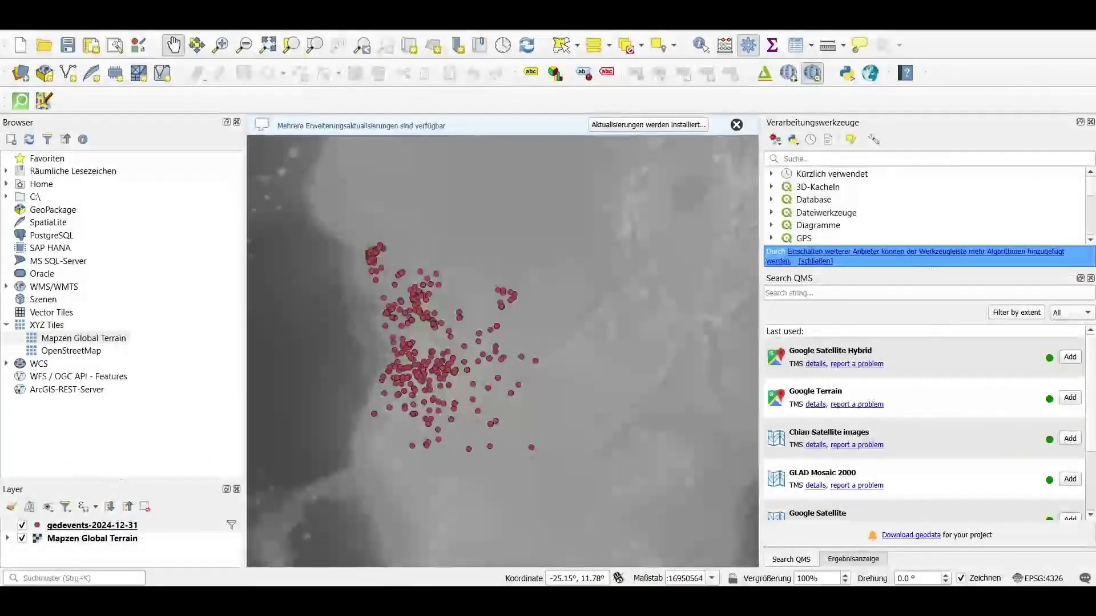
Switch to QGIS and add angola region borders ne.geojson from the 01 input folder as a layer
{"action": "key", "text": "alt+Tab"}
{"action": "left_click", "coordinate": [647, 215]}
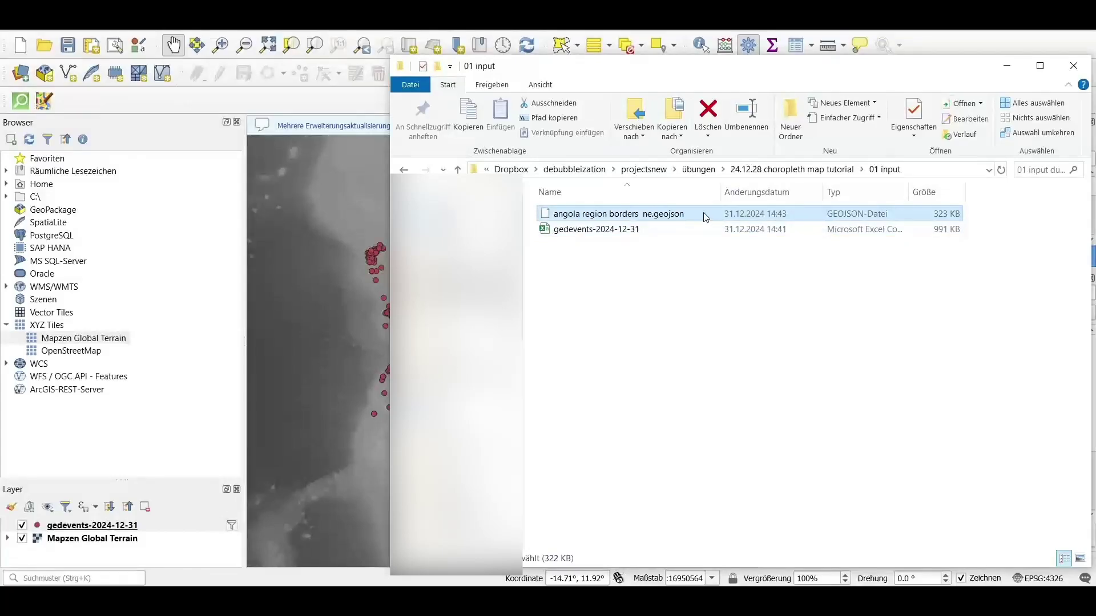
{"action": "left_click_drag", "start_coordinate": [706, 217], "coordinate": [109, 514]}
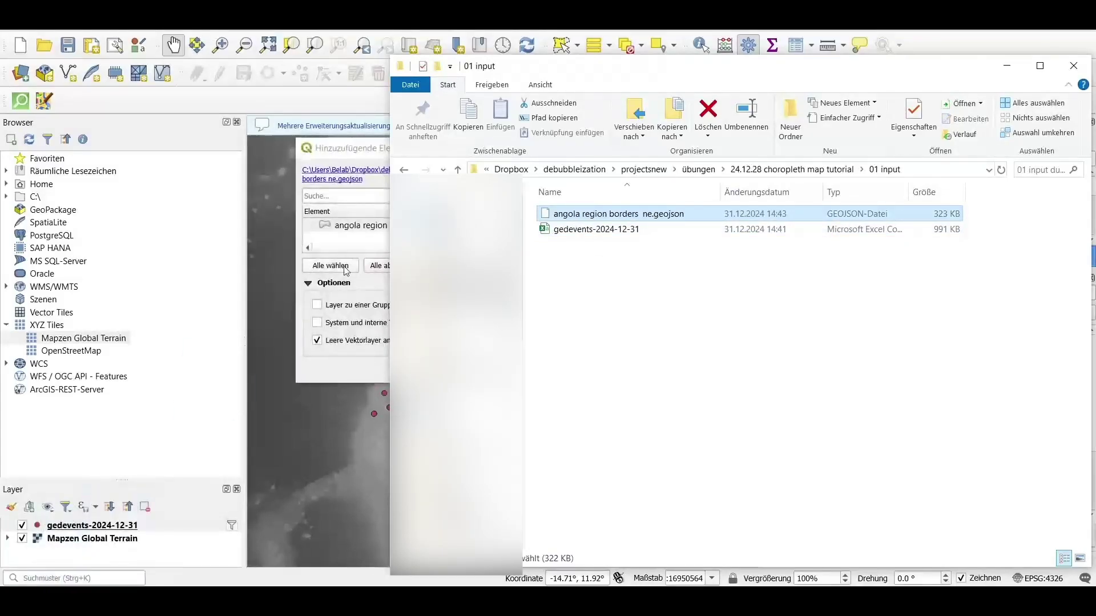
{"action": "left_click", "coordinate": [361, 230]}
{"action": "left_click", "coordinate": [611, 368]}
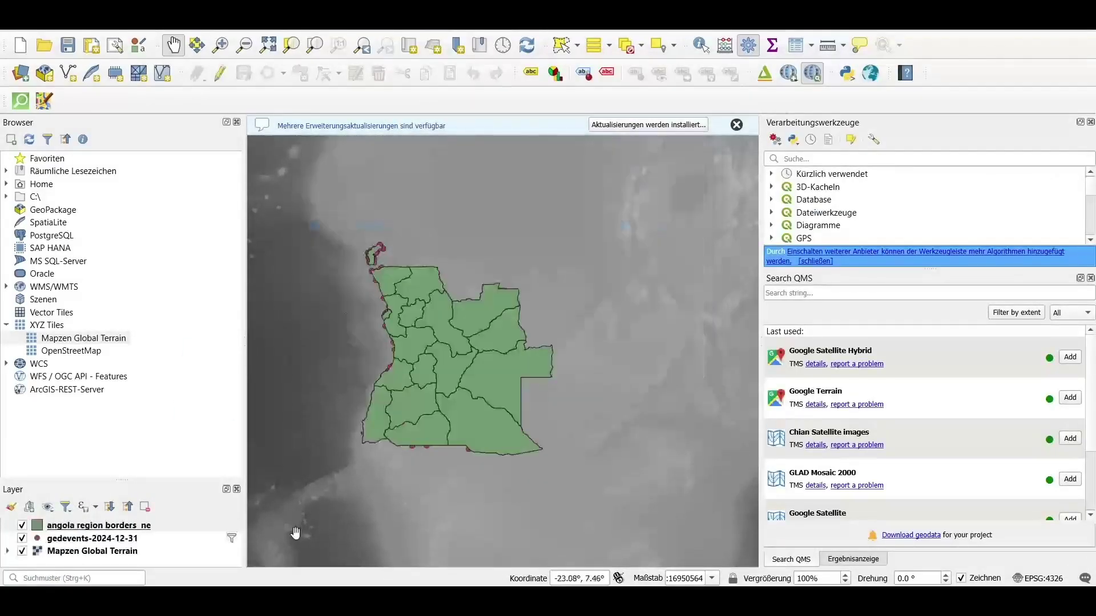
Place the gedevents-2024-12-31 points above the angola region borders ne layer so the events overlay the provinces
{"action": "left_click_drag", "start_coordinate": [67, 545], "coordinate": [68, 546]}
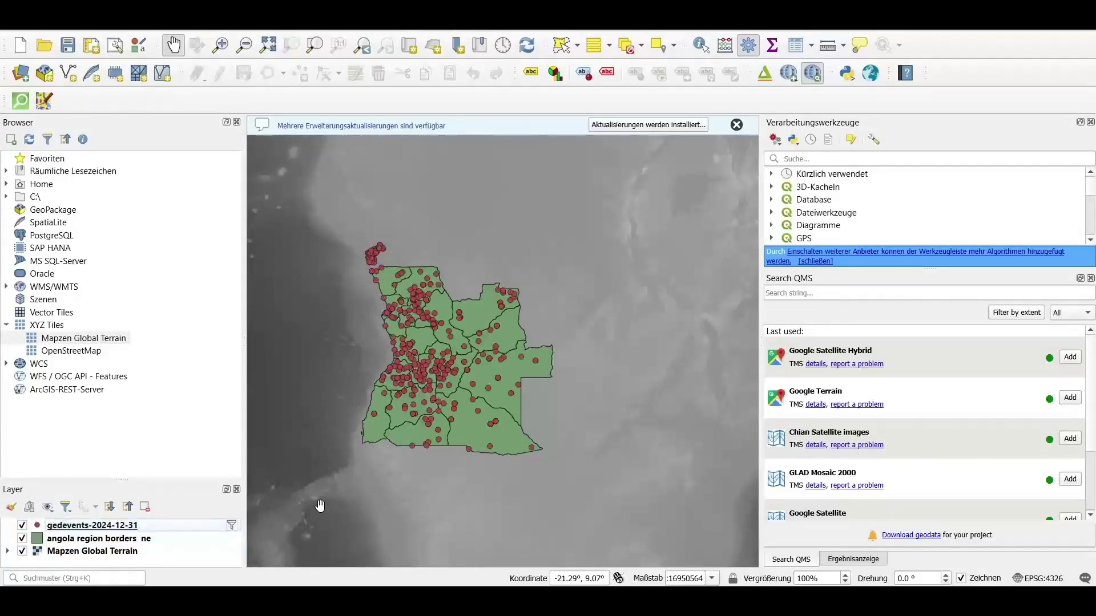
{"action": "scroll", "coordinate": [483, 314], "scroll_direction": "up", "scroll_amount": 1}
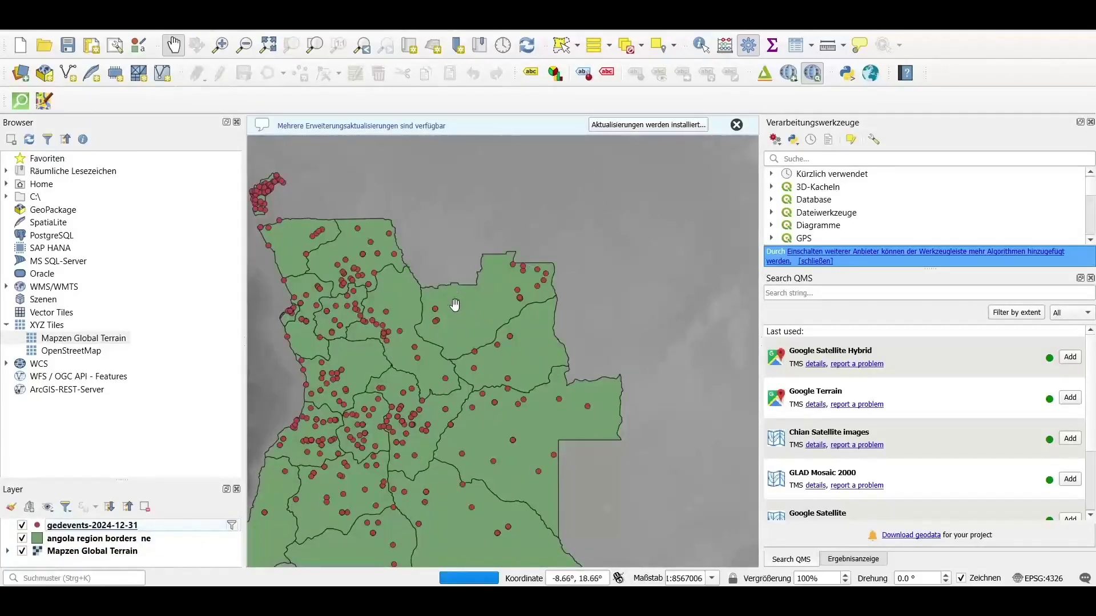
{"action": "scroll", "coordinate": [470, 278], "scroll_direction": "down", "scroll_amount": 1}
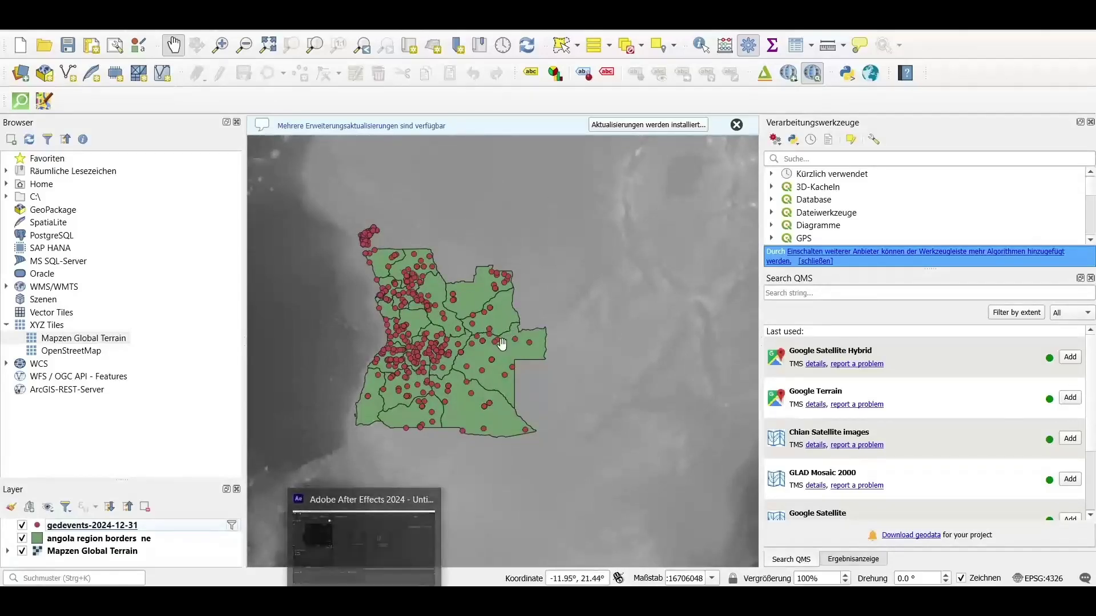
Open the GeoJSON export of the gedevents-2024-12-31 layer and keep only the best_est, high_est and low_est fields
{"action": "right_click", "coordinate": [157, 532]}
{"action": "mouse_move", "coordinate": [411, 553]}
{"action": "left_click", "coordinate": [516, 558]}
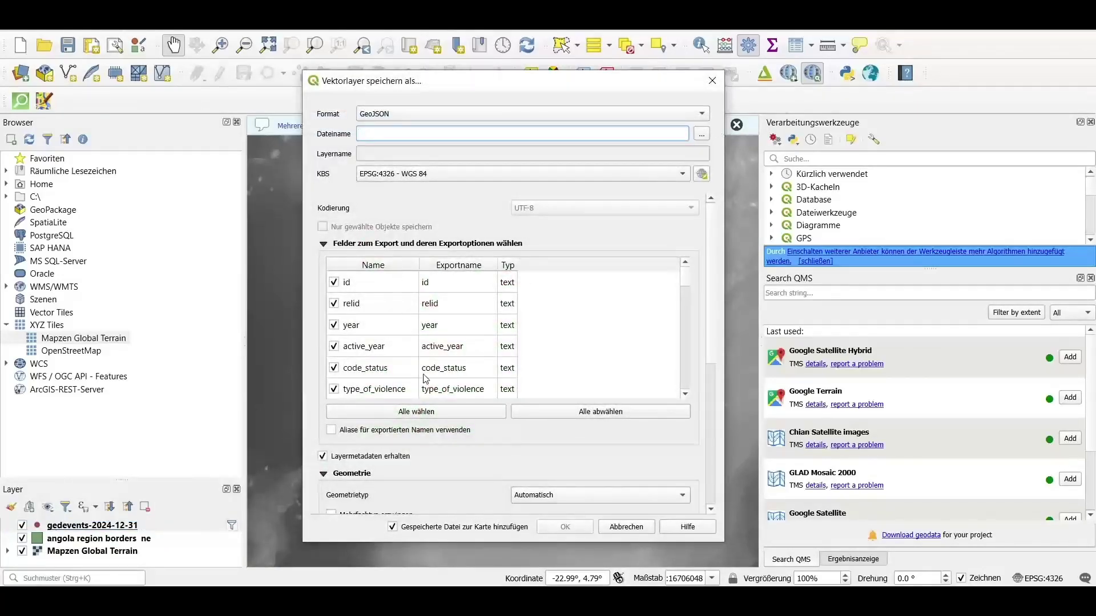
{"action": "scroll", "coordinate": [426, 379], "scroll_direction": "down", "scroll_amount": 10}
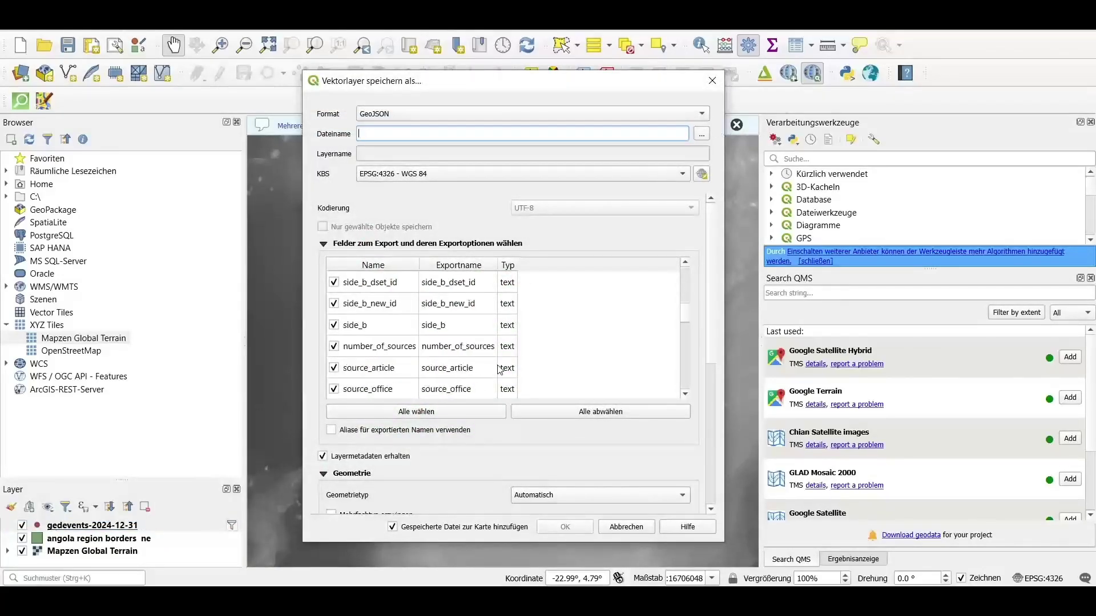
{"action": "left_click", "coordinate": [635, 419]}
{"action": "scroll", "coordinate": [543, 371], "scroll_direction": "down", "scroll_amount": 8}
{"action": "scroll", "coordinate": [453, 336], "scroll_direction": "up", "scroll_amount": 3}
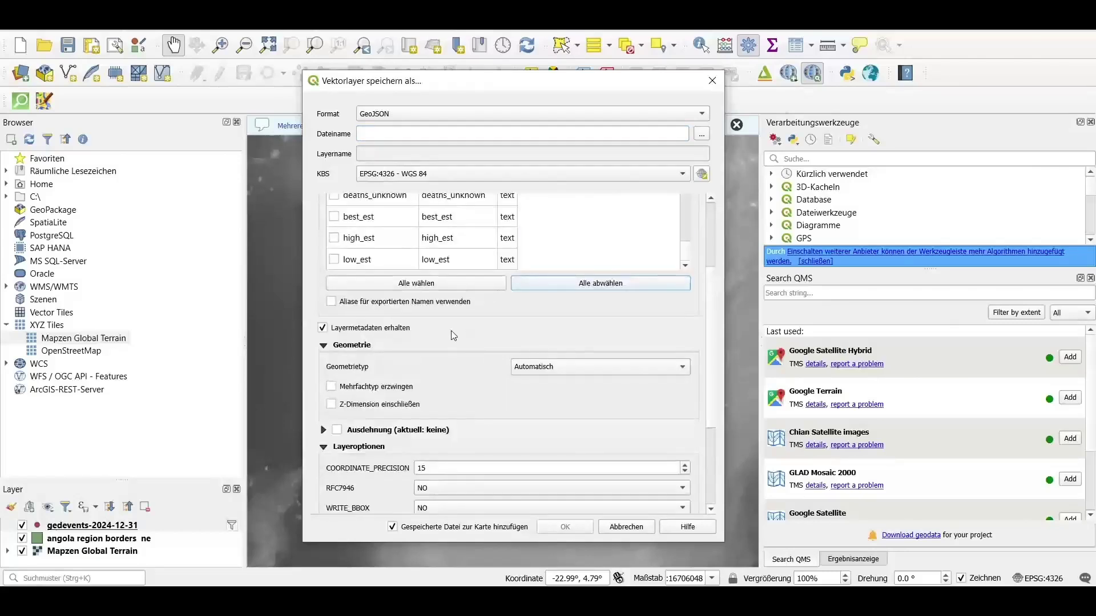
{"action": "left_click", "coordinate": [358, 221]}
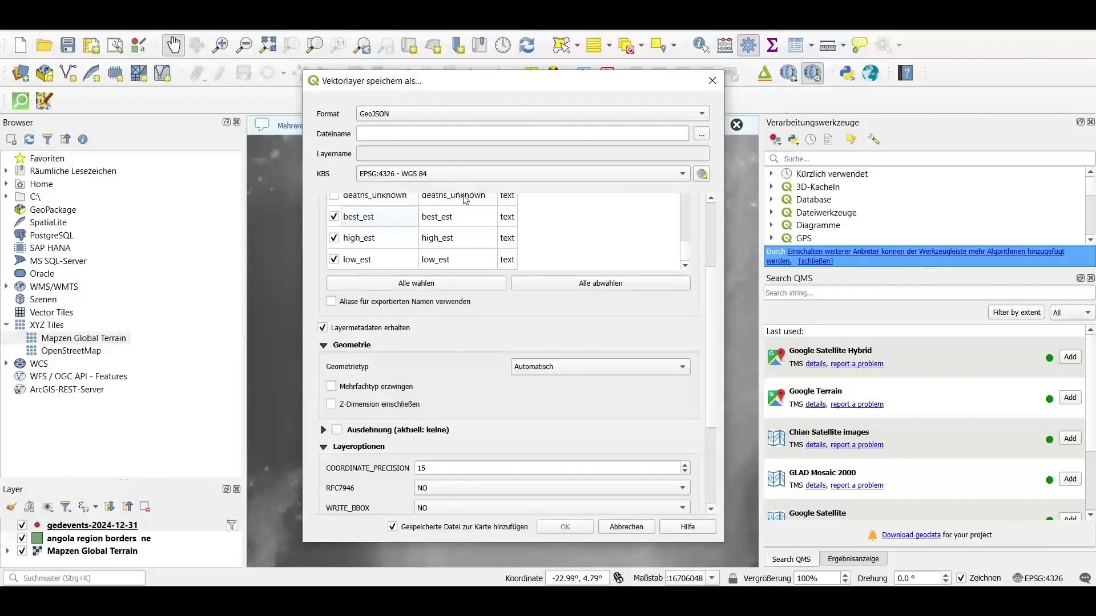
Export the filtered events as "udcp filtered" in the 01 input folder without adding the saved file to the map
{"action": "left_click", "coordinate": [700, 133]}
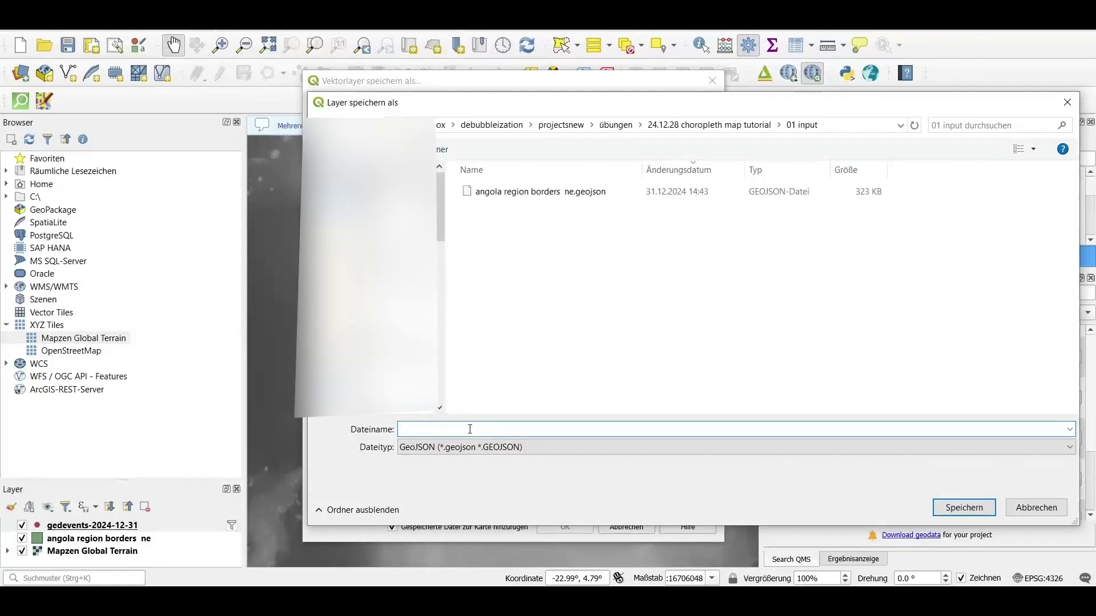
{"action": "type", "text": "udcp filtered"}
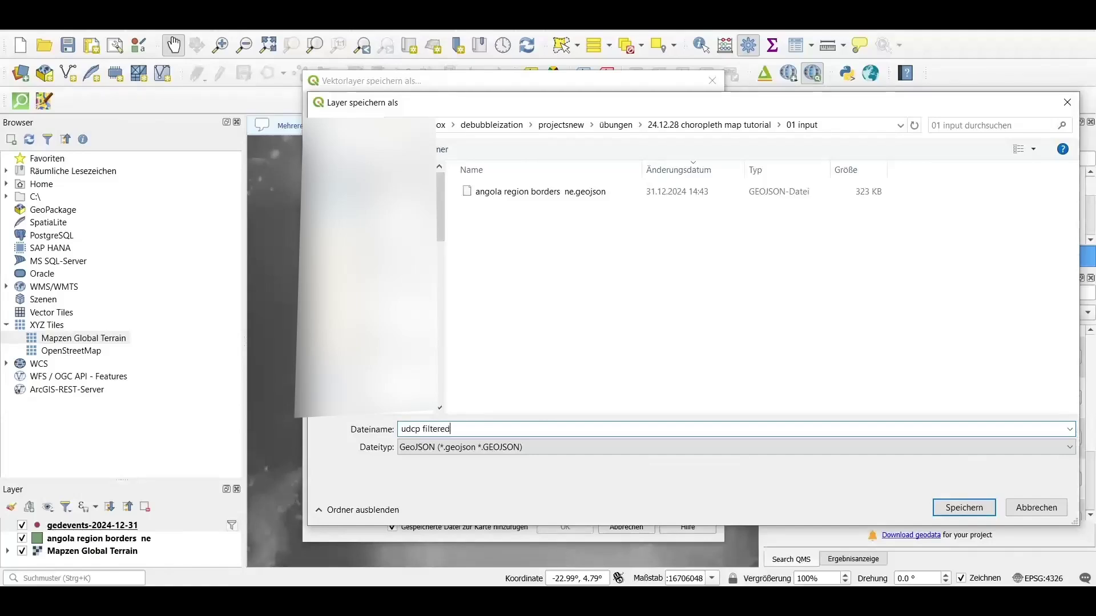
{"action": "left_click", "coordinate": [964, 507]}
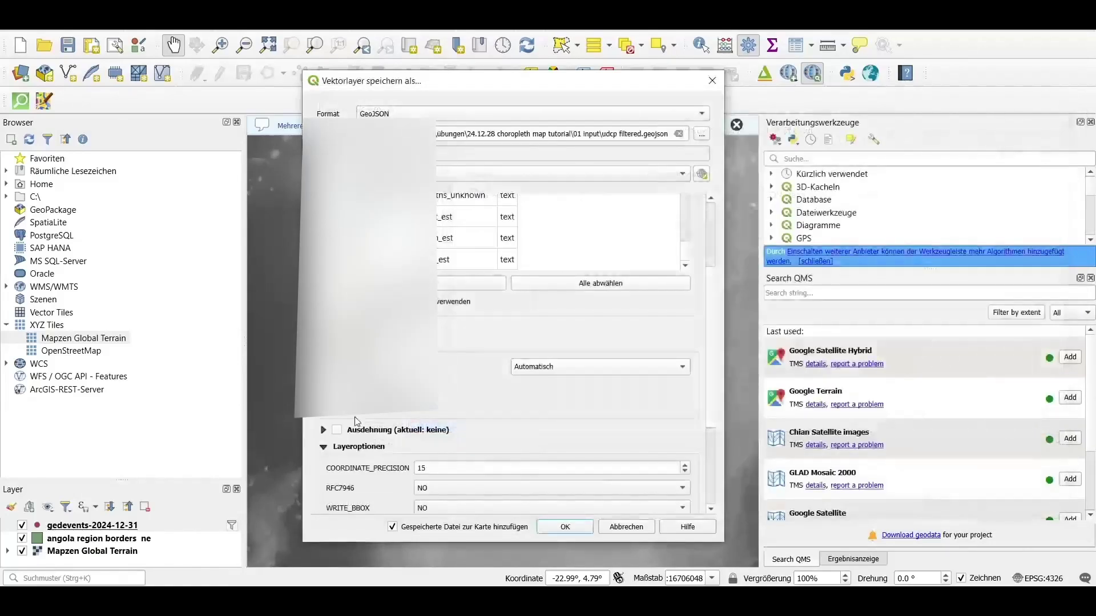
{"action": "scroll", "coordinate": [355, 422], "scroll_direction": "down", "scroll_amount": 3}
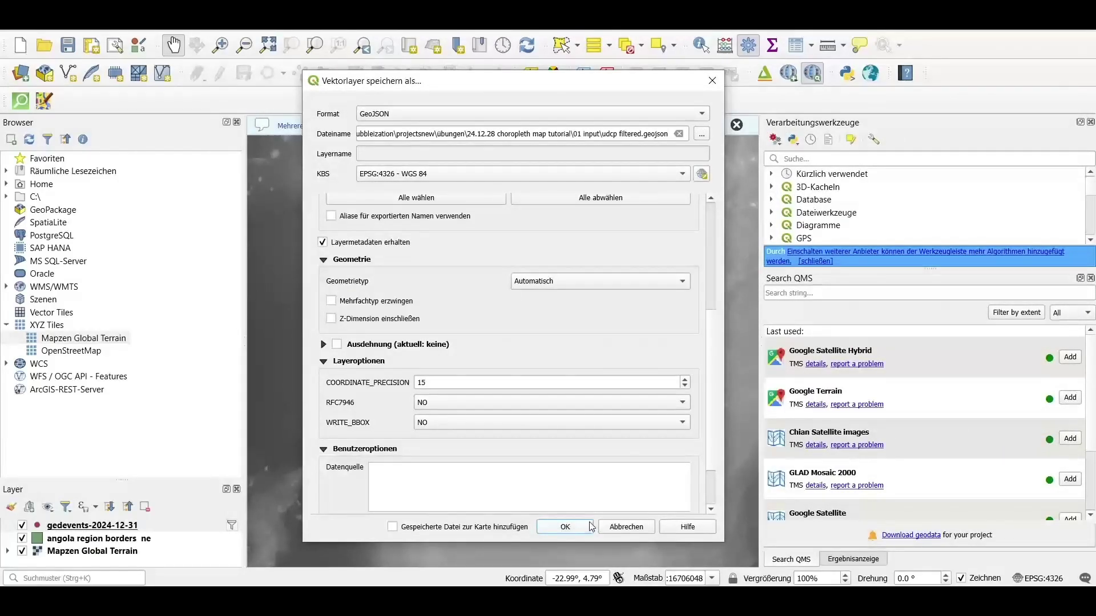
{"action": "left_click", "coordinate": [565, 526]}
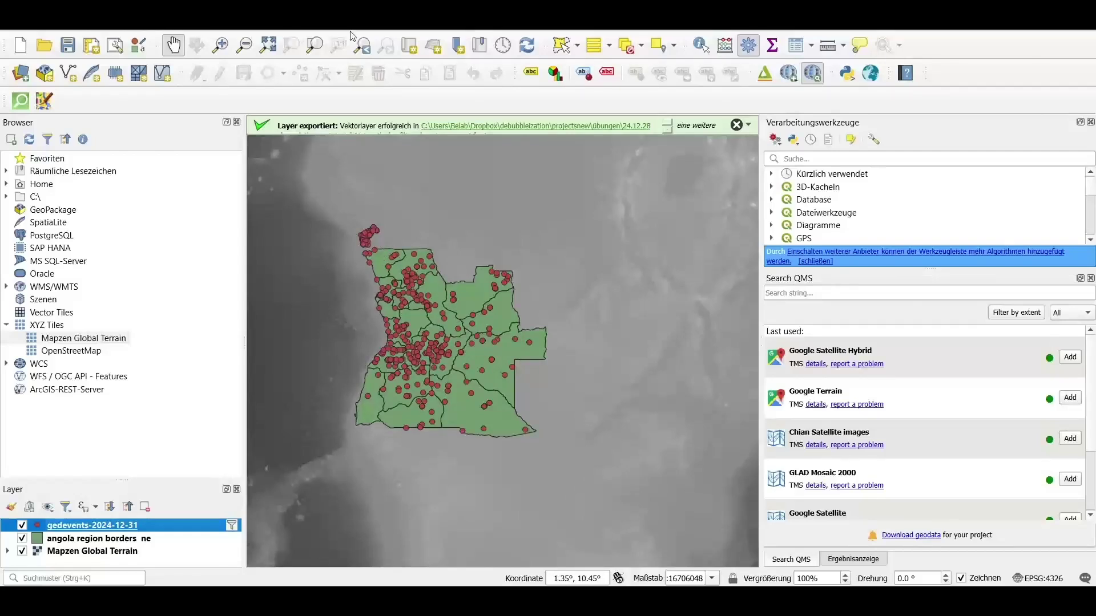
Set up a points-in-polygon count of gedevents-2024-12-31 within angola region borders ne, weighted by best_est
{"action": "left_click", "coordinate": [306, 30]}
{"action": "mouse_move", "coordinate": [387, 91]}
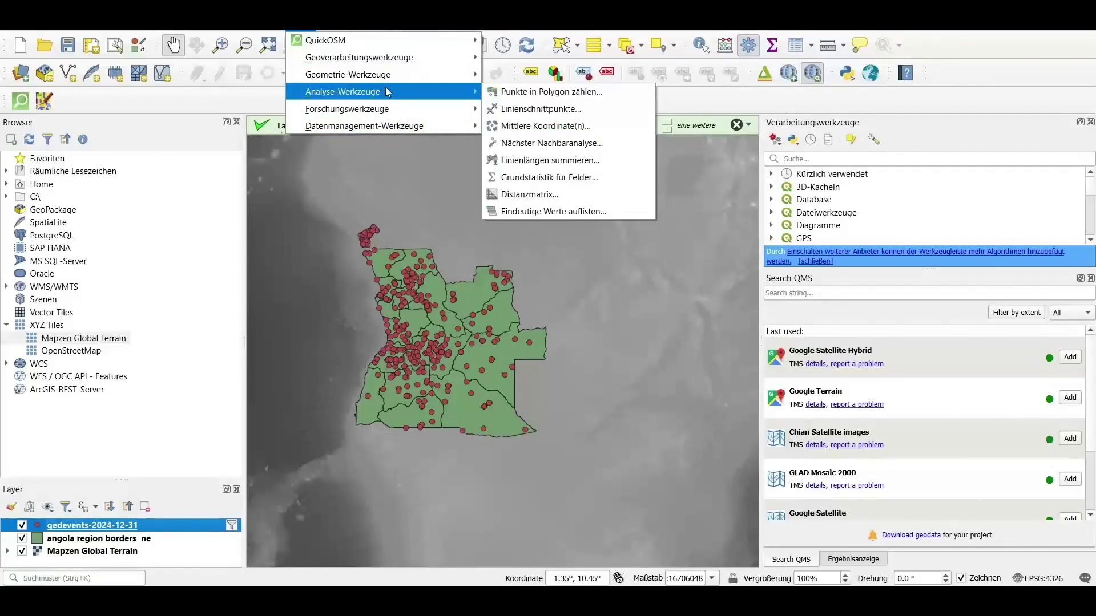
{"action": "left_click", "coordinate": [516, 93]}
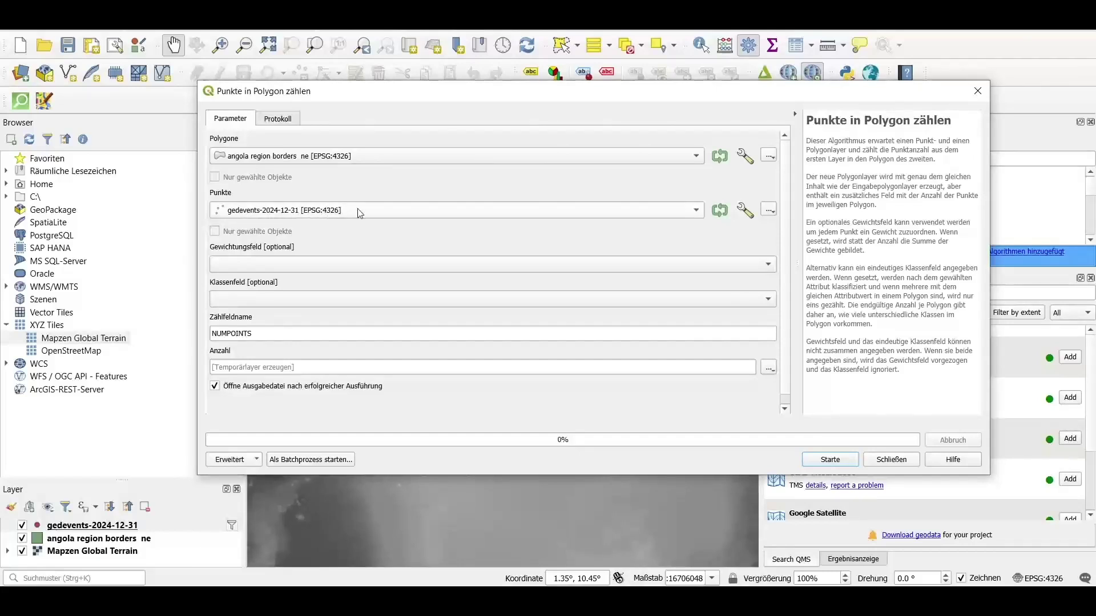
{"action": "left_click", "coordinate": [306, 265]}
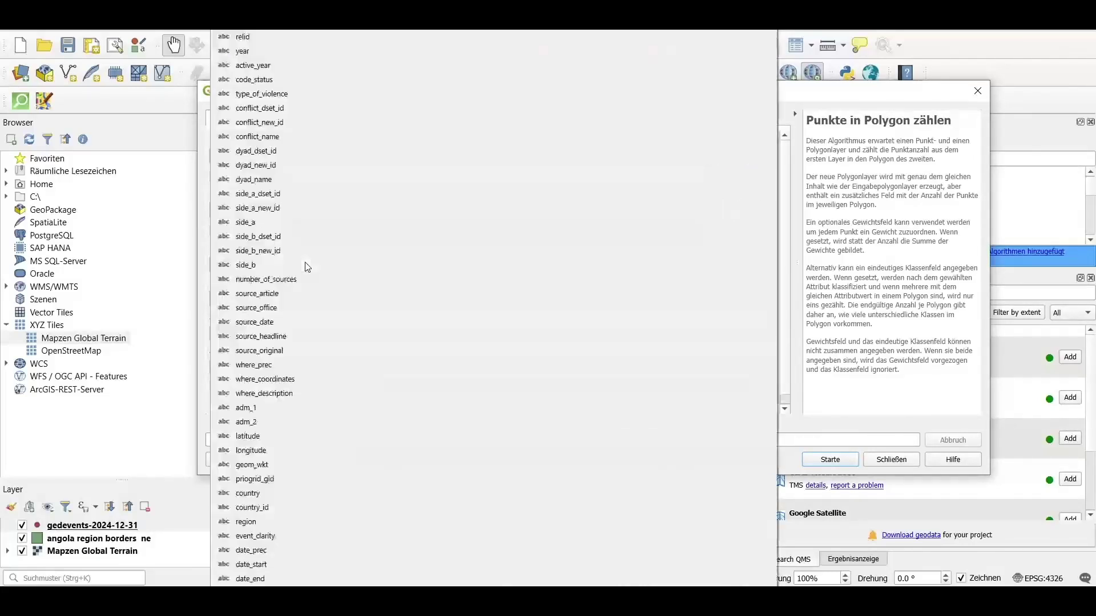
{"action": "left_click", "coordinate": [207, 240]}
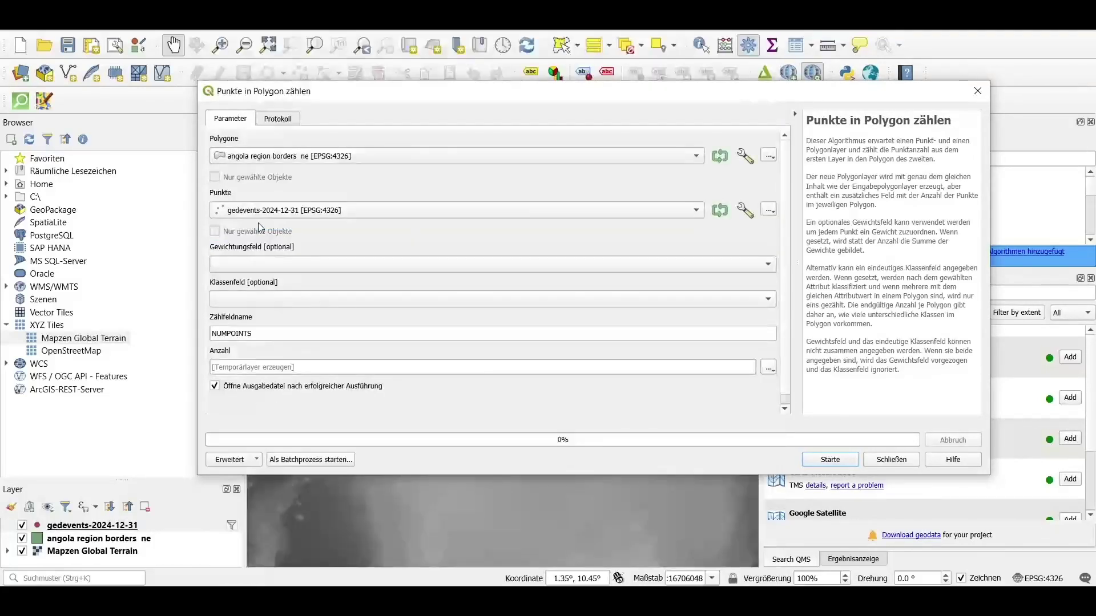
{"action": "left_click", "coordinate": [265, 266]}
{"action": "scroll", "coordinate": [286, 343], "scroll_direction": "down", "scroll_amount": 3}
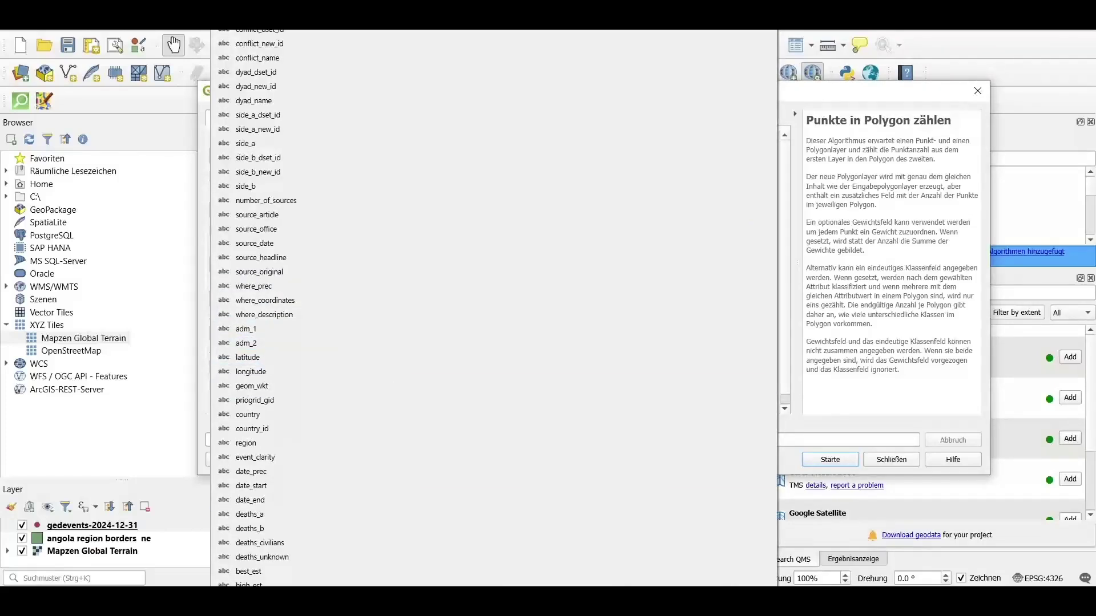
{"action": "left_click", "coordinate": [268, 572]}
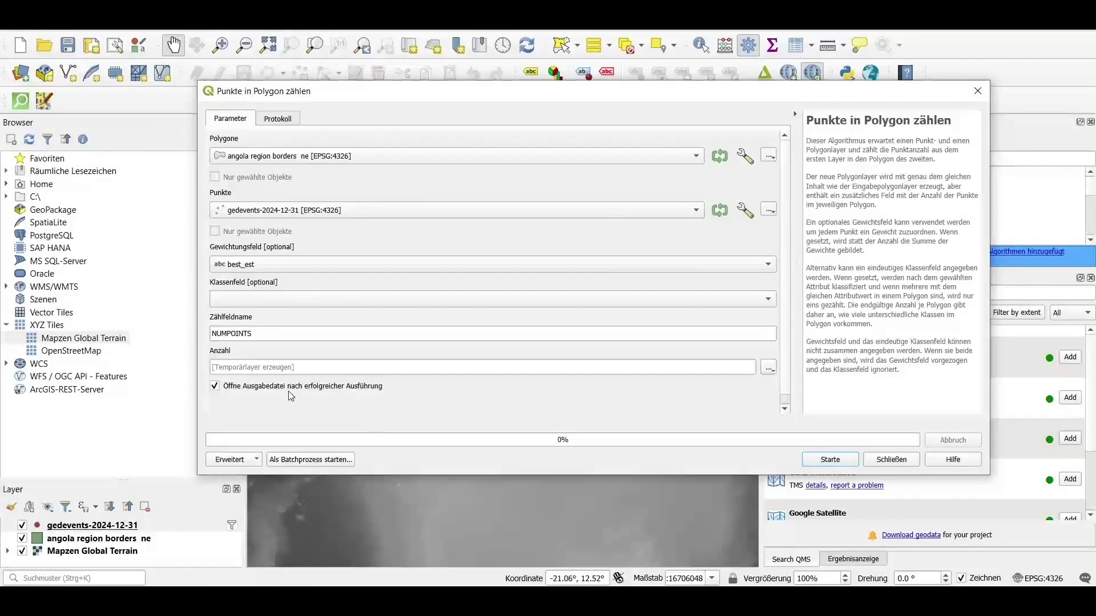
Name the count field deathsangola, run the points-in-polygon count as a temporary layer and close the tool
{"action": "left_click", "coordinate": [274, 328]}
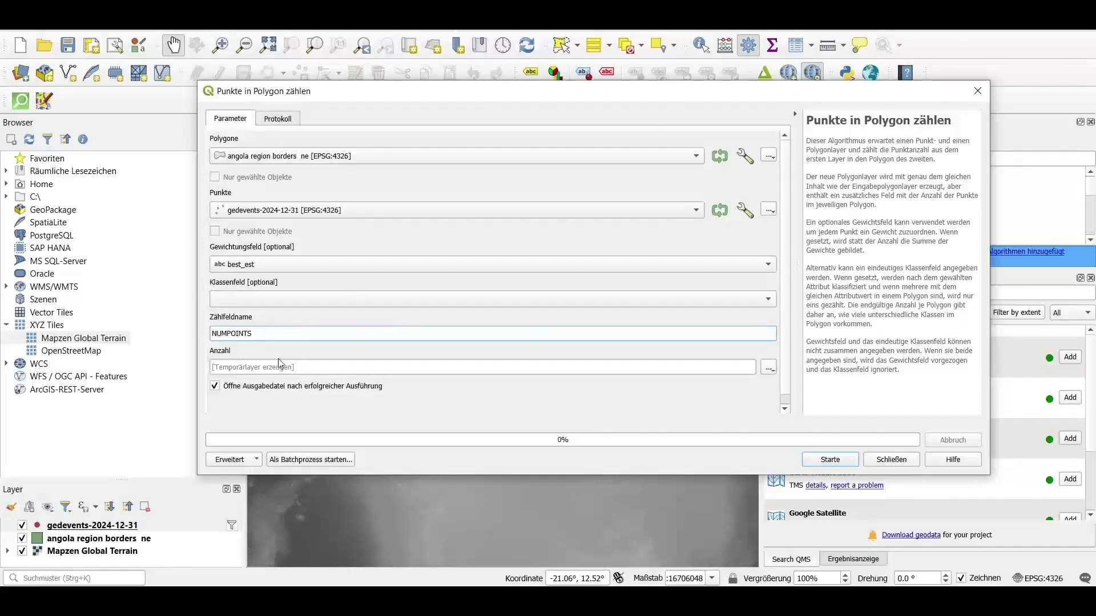
{"action": "key", "text": "ctrl+a"}
{"action": "type", "text": "deathsangola"}
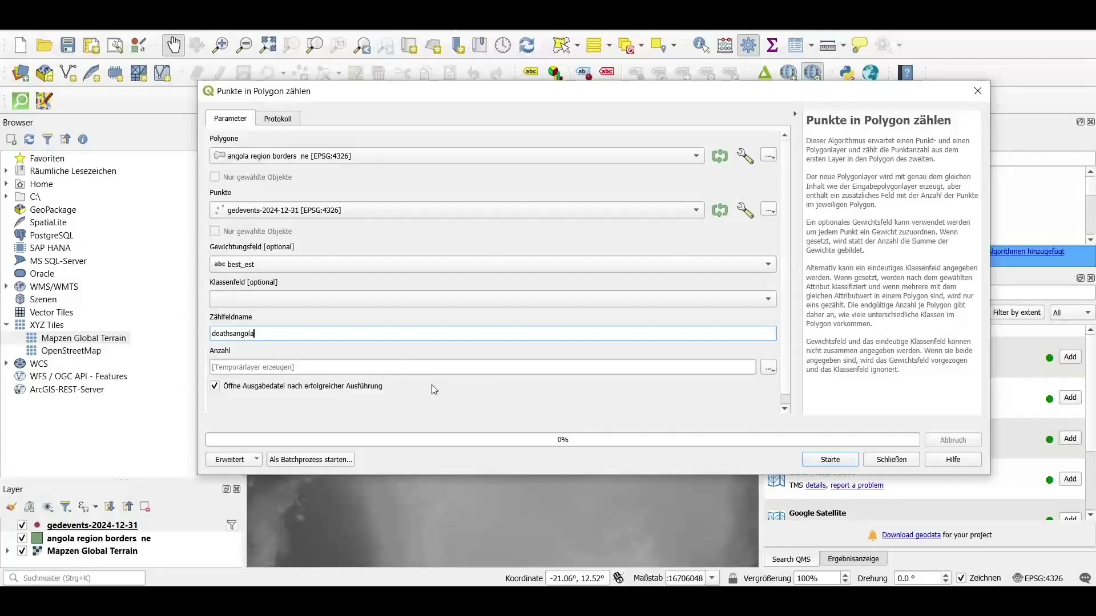
{"action": "left_click", "coordinate": [818, 463]}
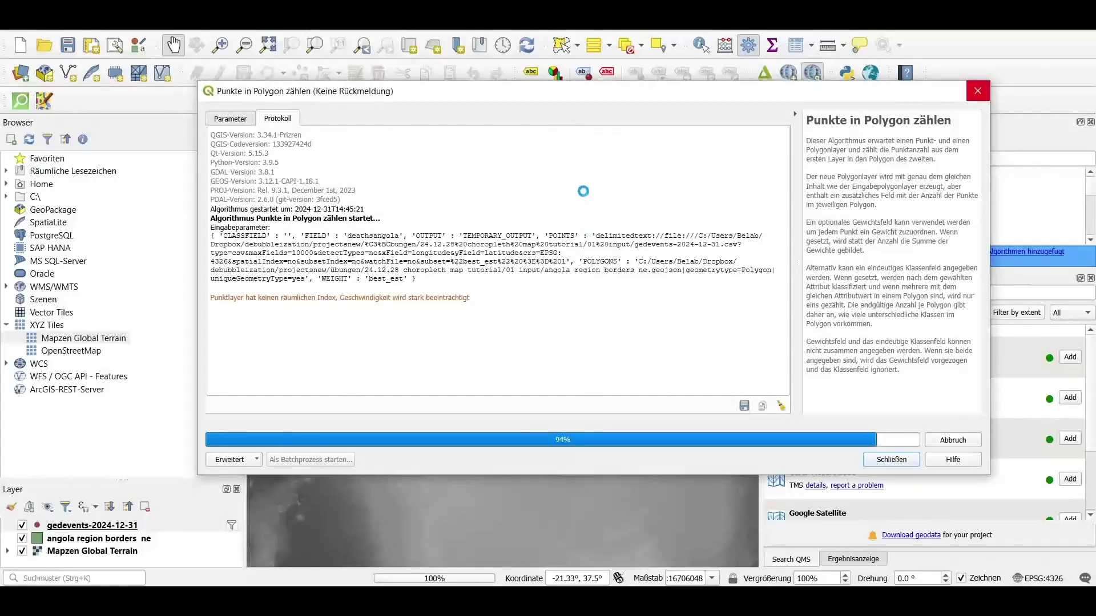
{"action": "left_click", "coordinate": [892, 463]}
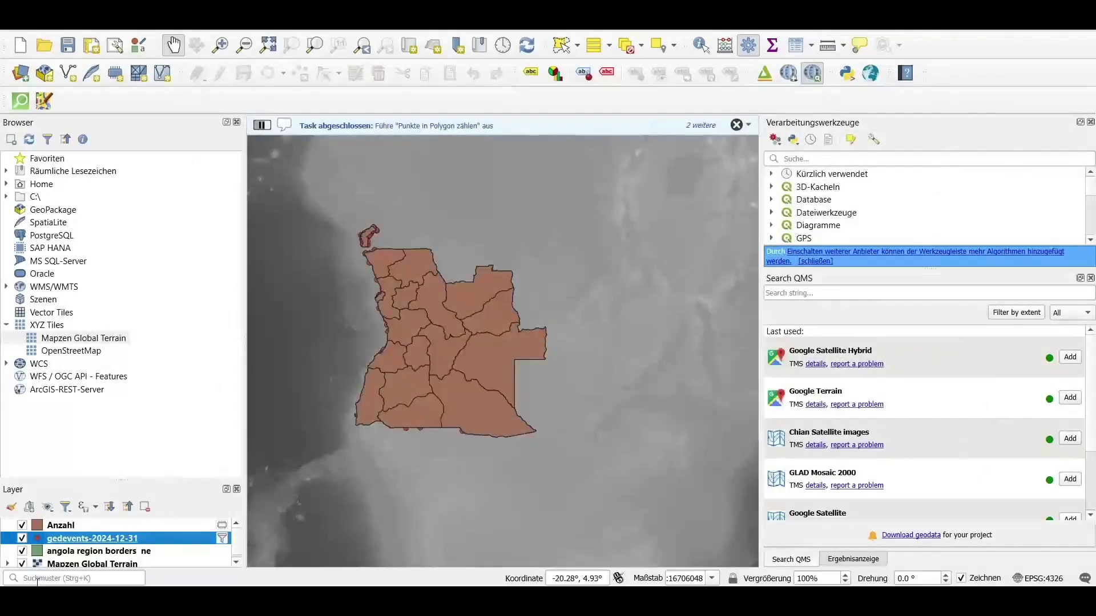
Hide the gedevents-2024-12-31 and angola region borders ne layers and select the Anzahl layer
{"action": "left_click", "coordinate": [22, 538]}
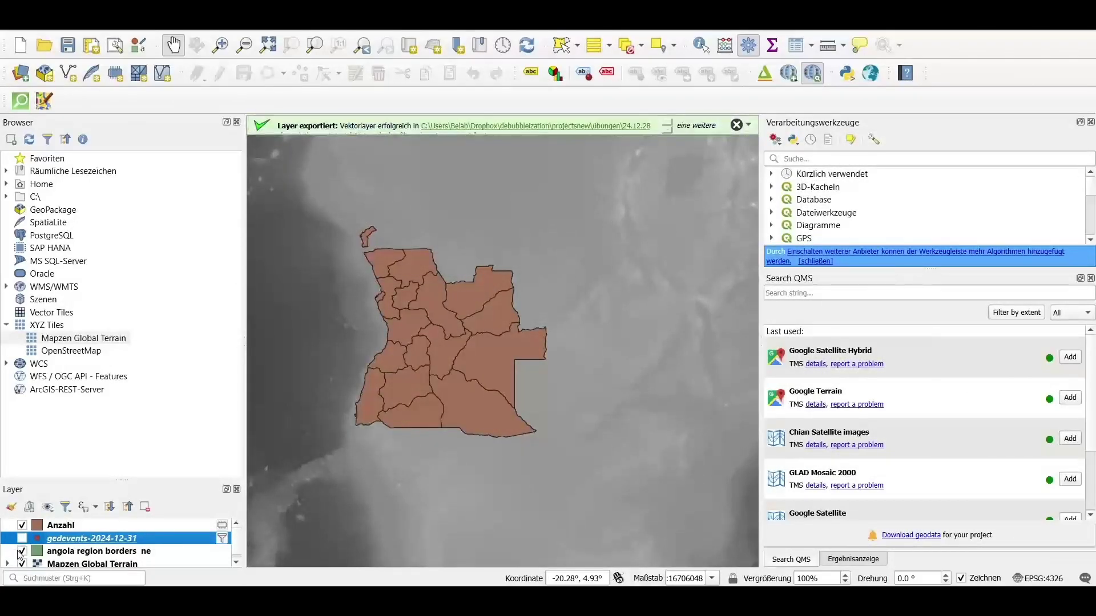
{"action": "left_click", "coordinate": [22, 552]}
{"action": "left_click", "coordinate": [97, 526]}
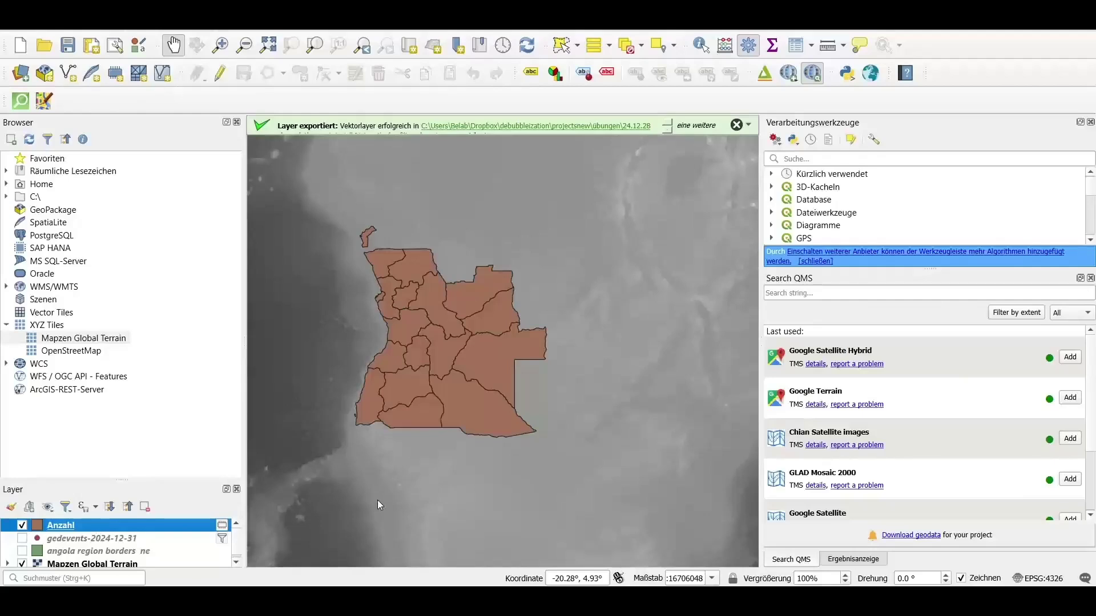
Switch the Anzahl layer's symbology to graduated (Abgestuft), based on the deathsangola field
{"action": "double_click", "coordinate": [60, 525]}
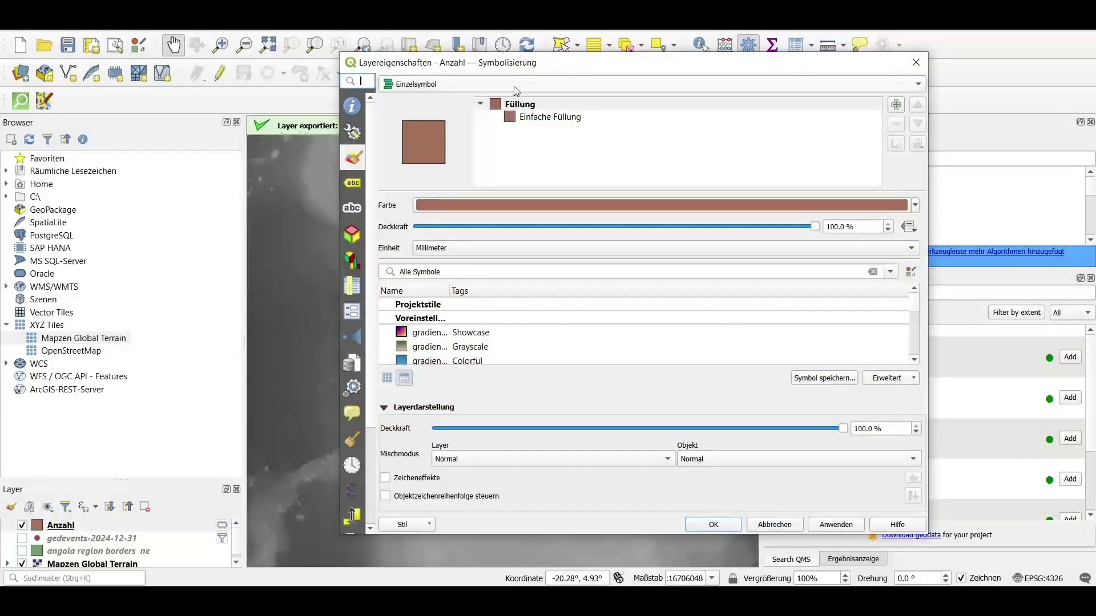
{"action": "left_click", "coordinate": [497, 83]}
{"action": "left_click", "coordinate": [502, 98]}
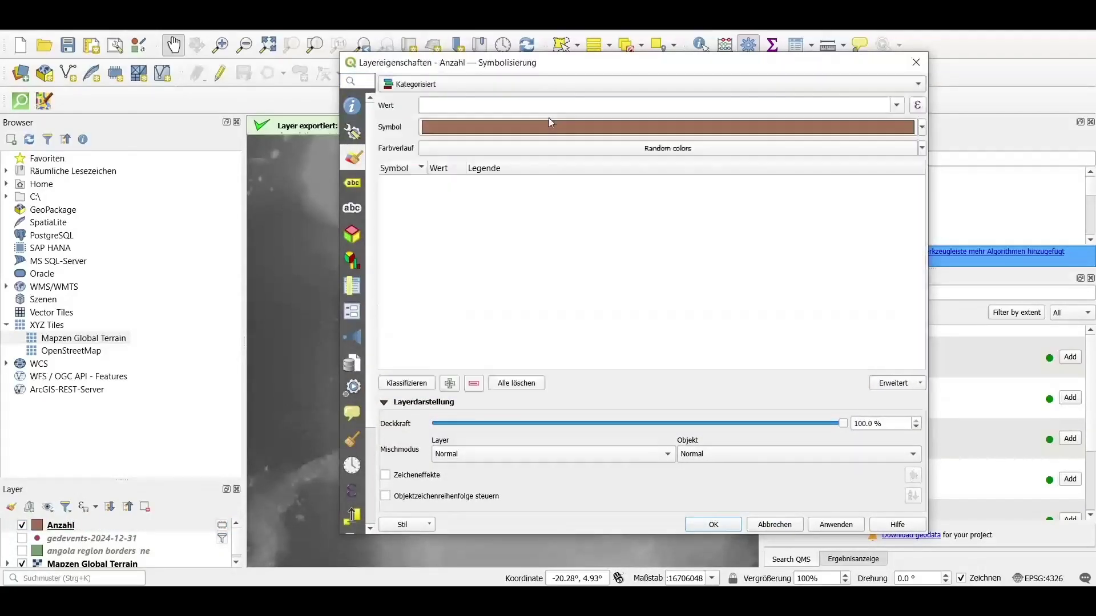
{"action": "left_click", "coordinate": [528, 85]}
{"action": "left_click", "coordinate": [505, 99]}
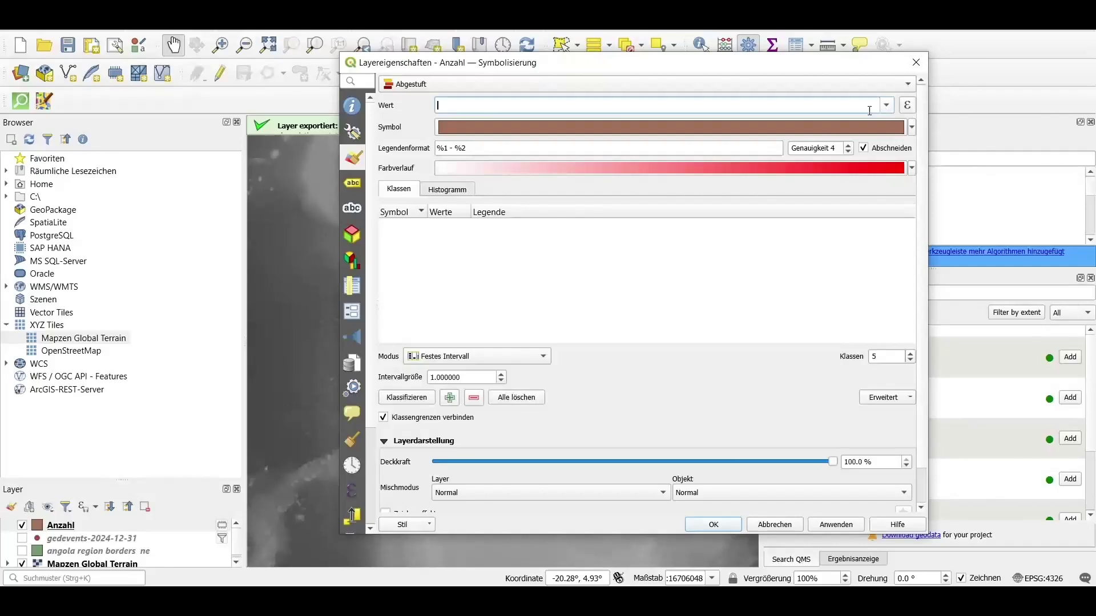
{"action": "left_click", "coordinate": [890, 107]}
{"action": "scroll", "coordinate": [600, 237], "scroll_direction": "down", "scroll_amount": 10}
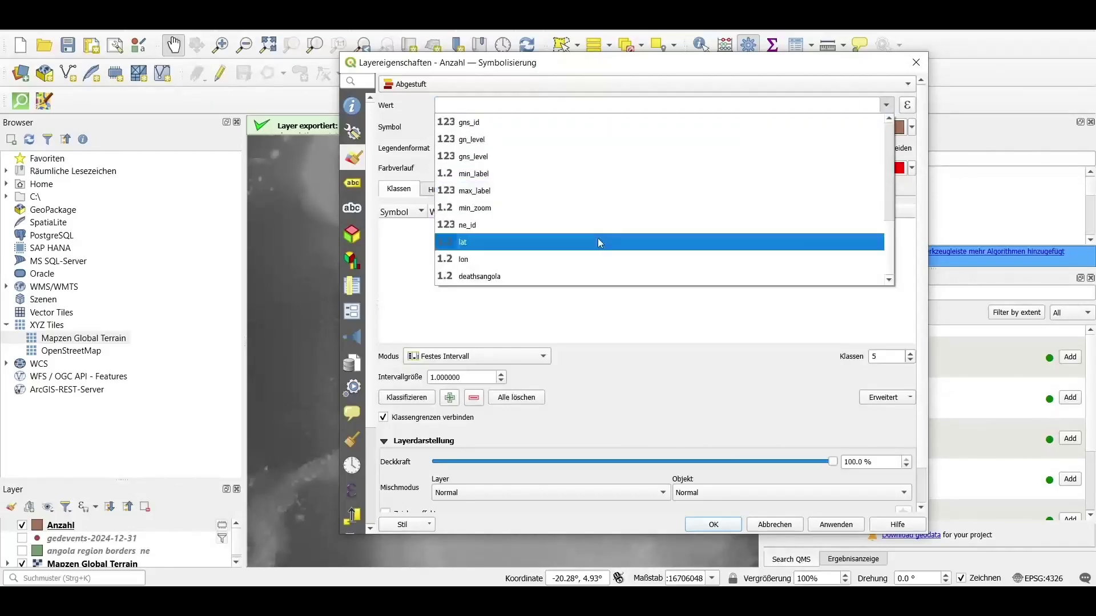
{"action": "left_click", "coordinate": [562, 275]}
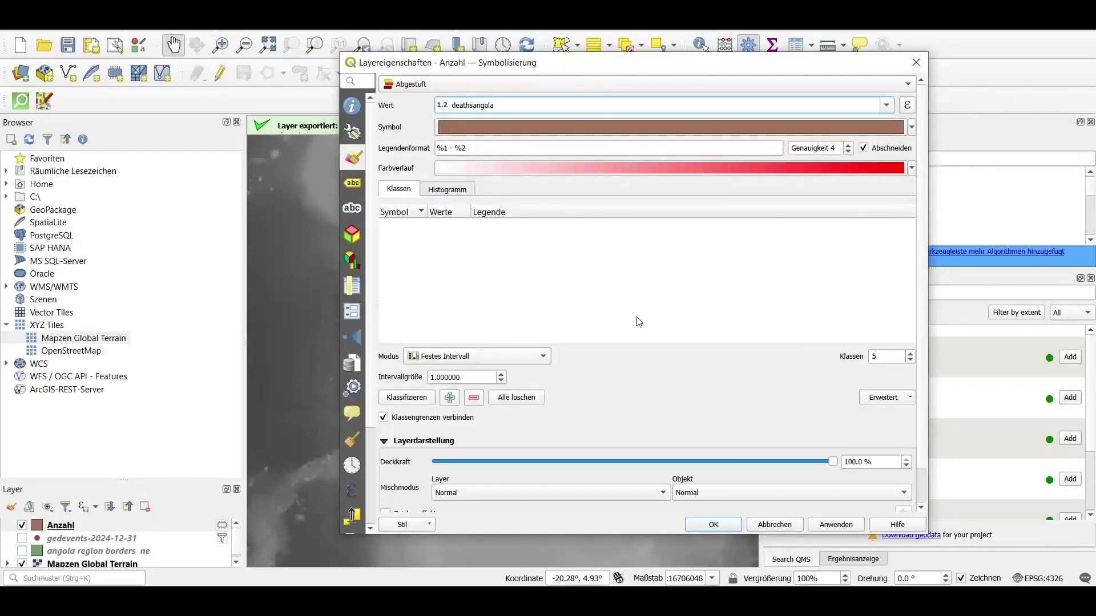
Classify deathsangola into five equal-interval classes on the white-to-red ramp, apply the styling and inspect the shaded provinces
{"action": "left_click", "coordinate": [445, 358]}
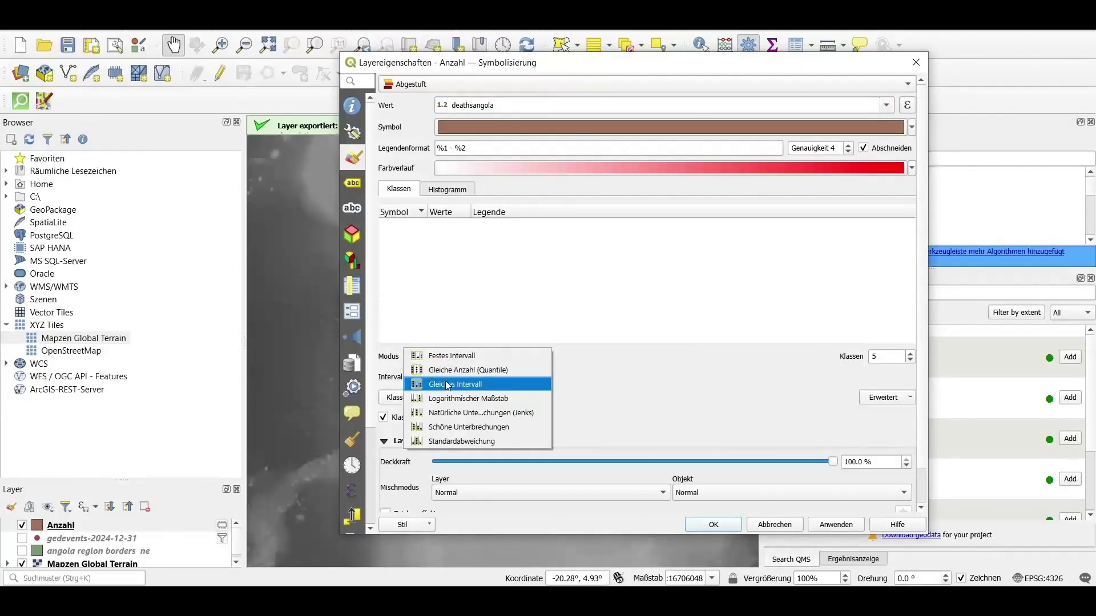
{"action": "left_click", "coordinate": [448, 384]}
{"action": "left_click", "coordinate": [417, 362]}
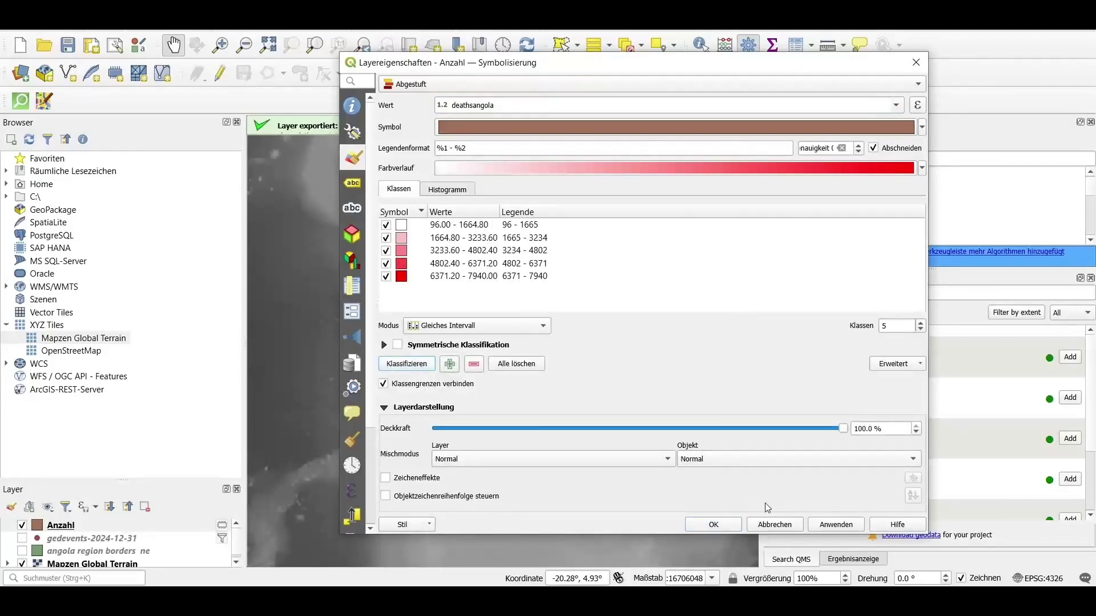
{"action": "left_click", "coordinate": [710, 528]}
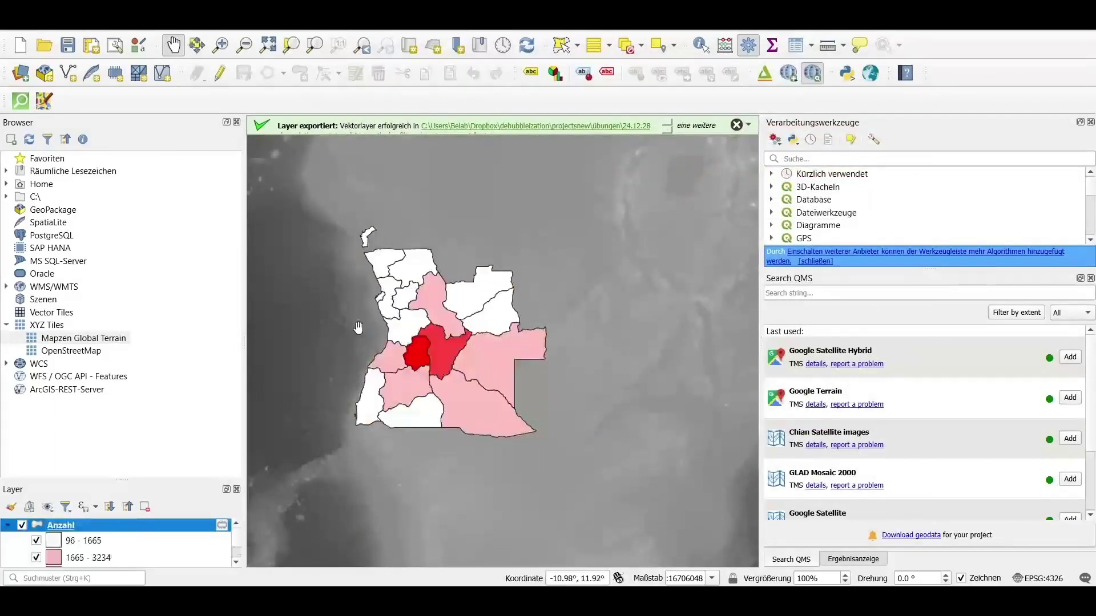
{"action": "left_click_drag", "start_coordinate": [354, 342], "coordinate": [375, 339]}
{"action": "scroll", "coordinate": [462, 264], "scroll_direction": "up", "scroll_amount": 1}
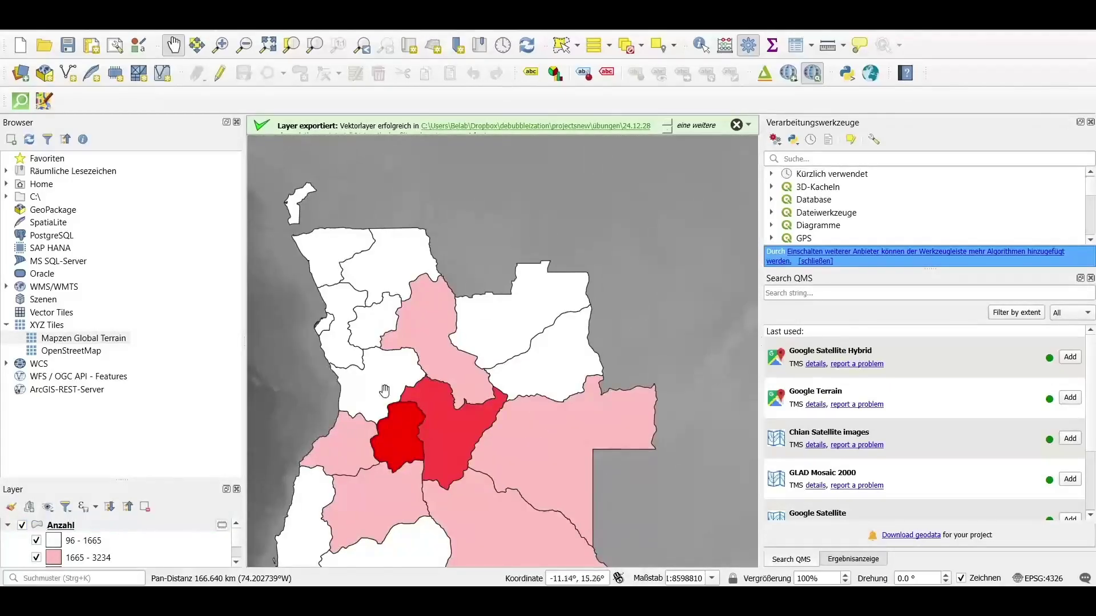
{"action": "scroll", "coordinate": [508, 391], "scroll_direction": "down", "scroll_amount": 1}
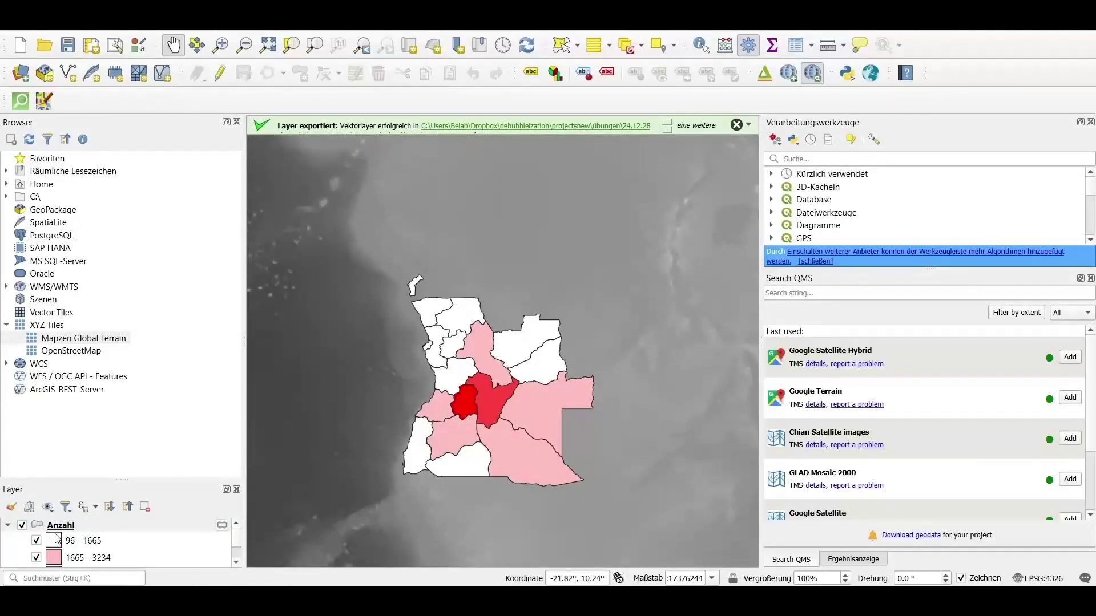
{"action": "left_click", "coordinate": [7, 525]}
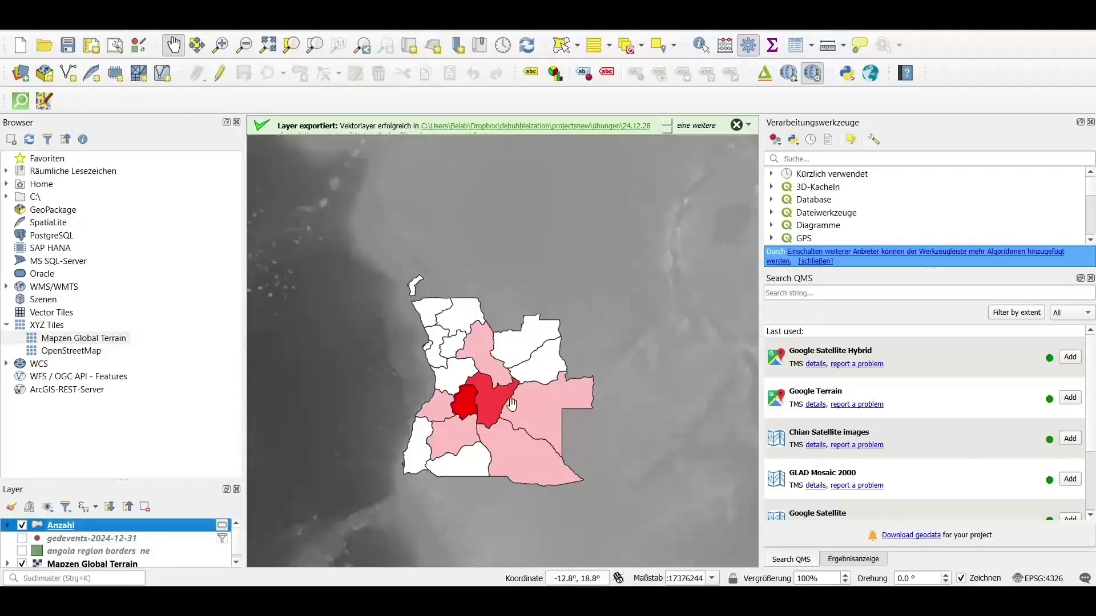
{"action": "right_click", "coordinate": [121, 528]}
{"action": "mouse_move", "coordinate": [334, 467]}
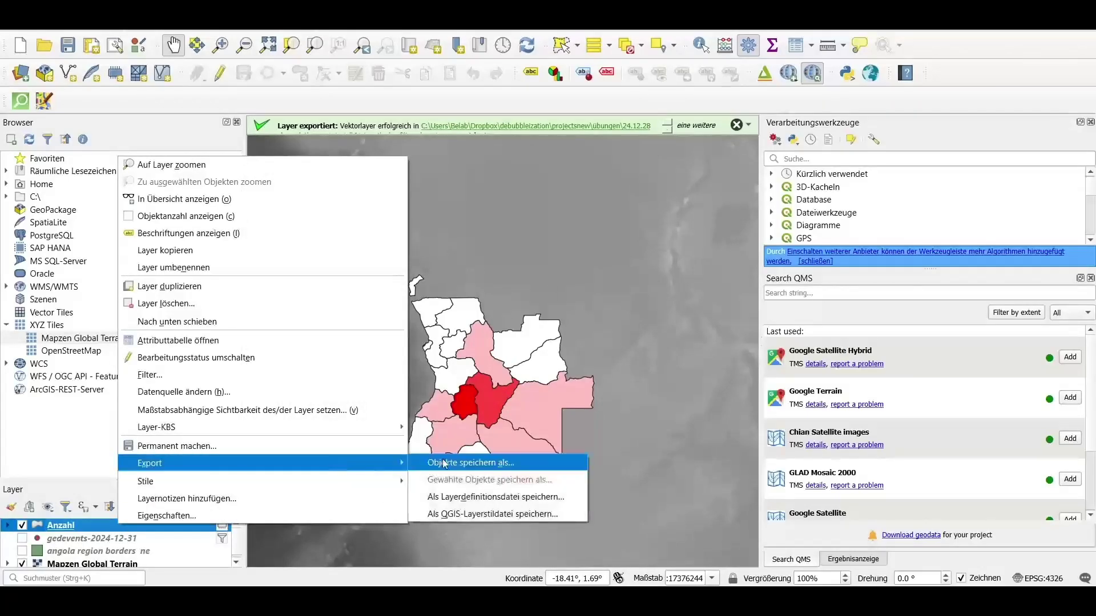
{"action": "left_click", "coordinate": [497, 464]}
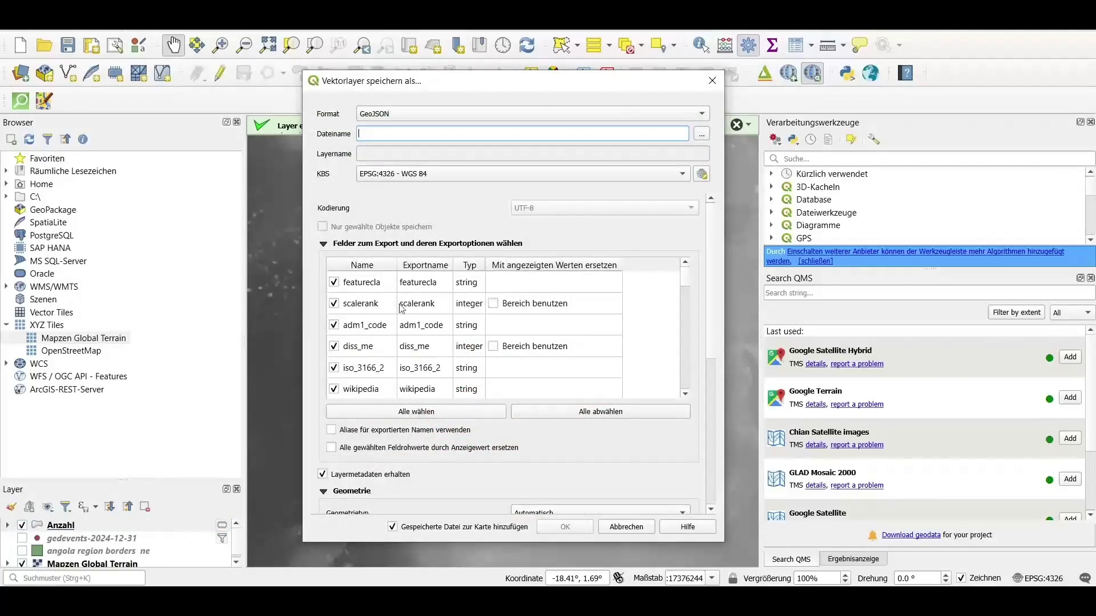
{"action": "scroll", "coordinate": [514, 319], "scroll_direction": "down", "scroll_amount": 2}
{"action": "scroll", "coordinate": [458, 334], "scroll_direction": "up", "scroll_amount": 6}
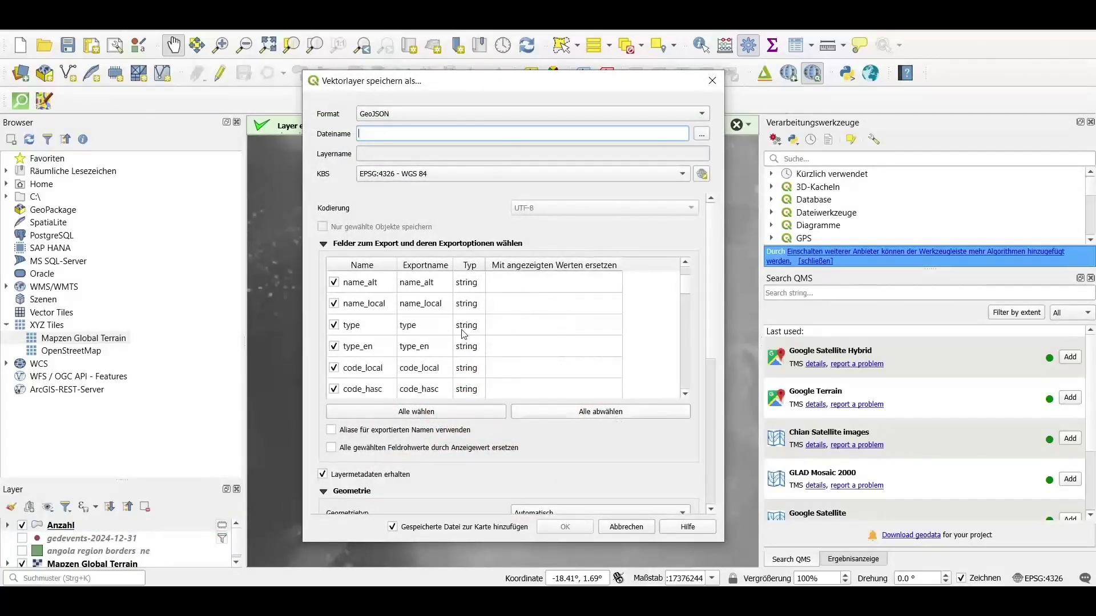
{"action": "scroll", "coordinate": [458, 334], "scroll_direction": "down", "scroll_amount": 15}
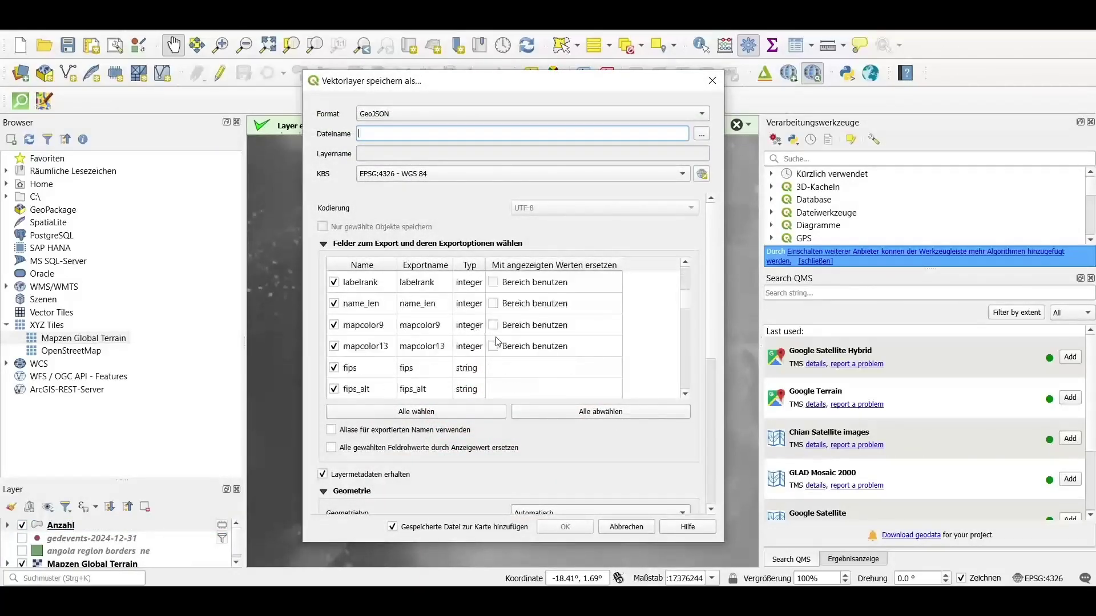
{"action": "left_click", "coordinate": [627, 526]}
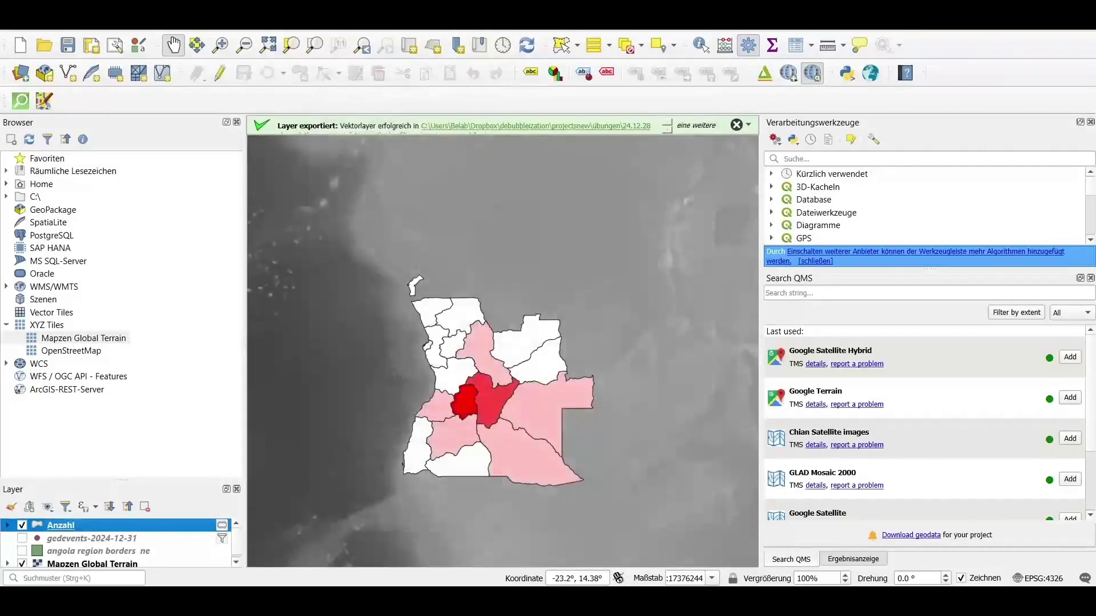
Set up a GeoJSON export of the Anzahl layer, saved as data final in the 01 input folder
{"action": "right_click", "coordinate": [135, 528]}
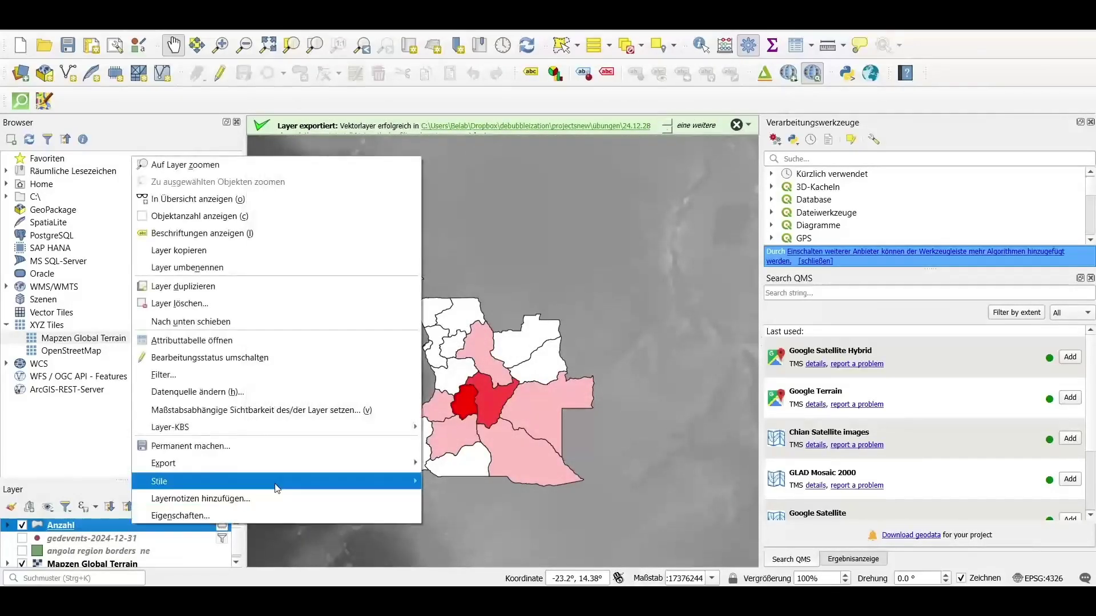
{"action": "left_click", "coordinate": [637, 410]}
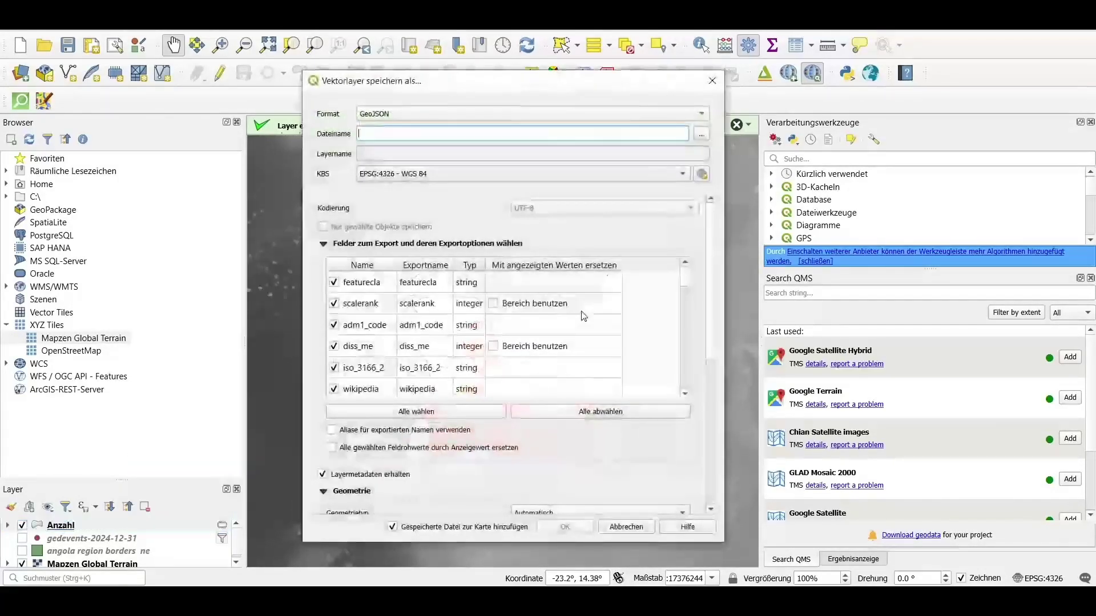
{"action": "left_click", "coordinate": [701, 136]}
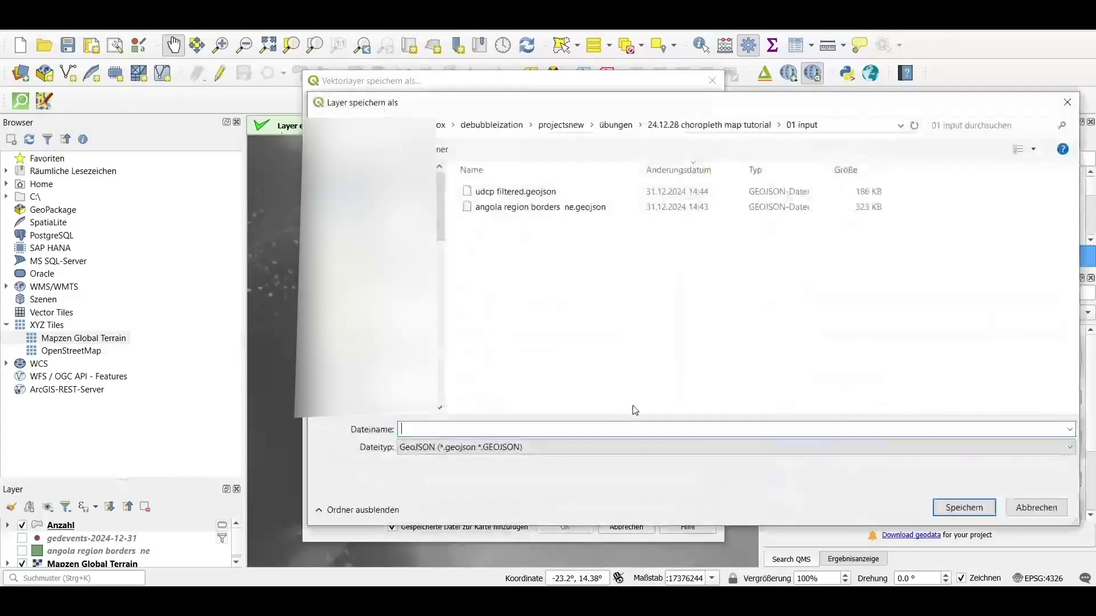
{"action": "type", "text": "dat"}
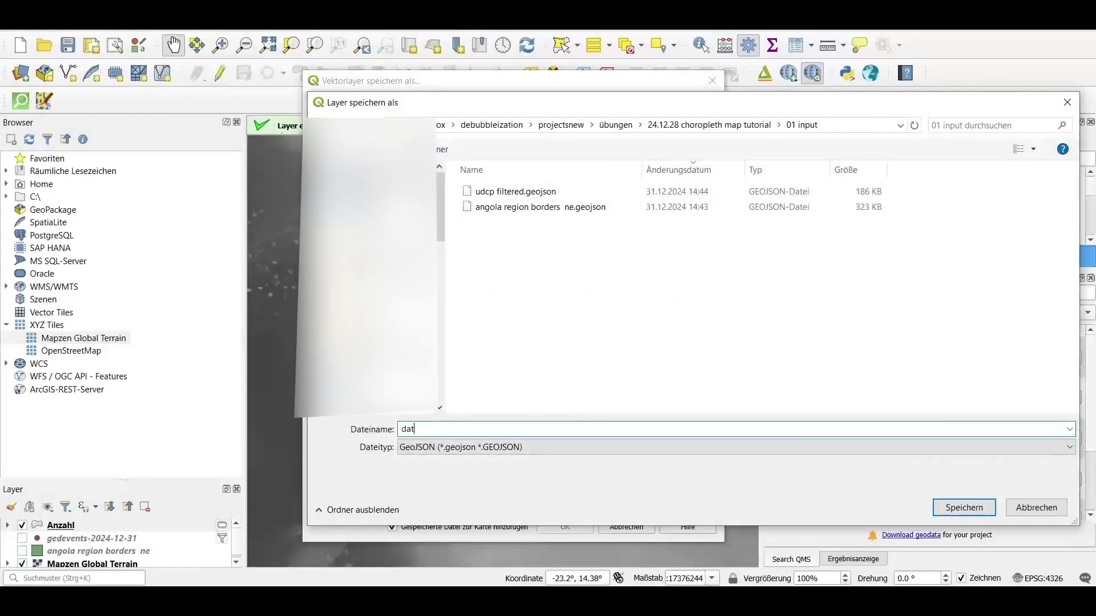
{"action": "type", "text": "a final"}
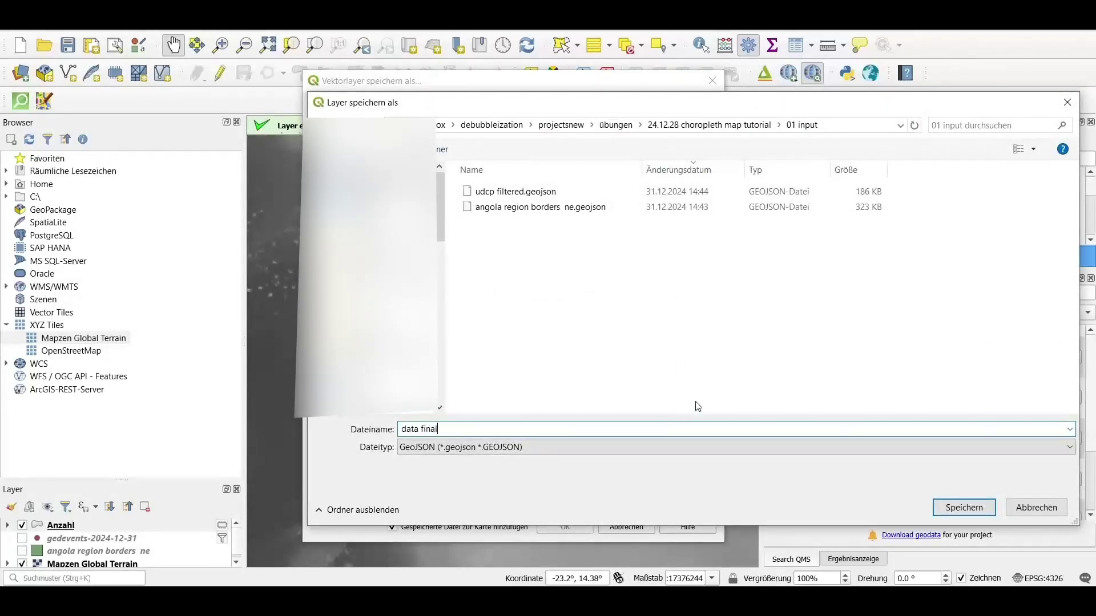
{"action": "left_click", "coordinate": [963, 508]}
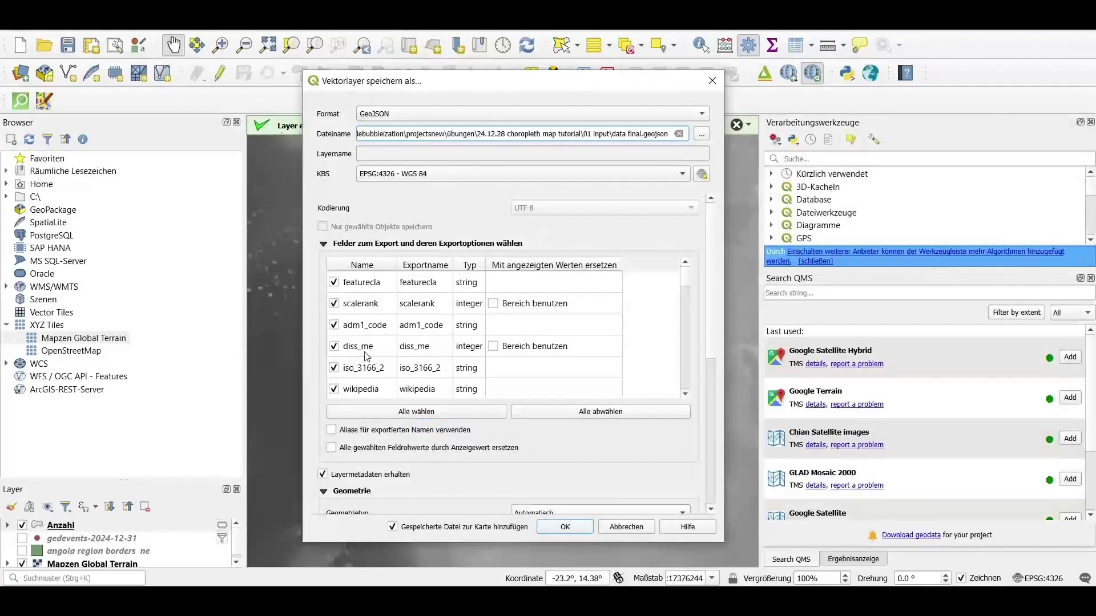
Deselect the other attribute fields, keep deathsangola selected for the export and save the layer
{"action": "scroll", "coordinate": [398, 332], "scroll_direction": "down", "scroll_amount": 15}
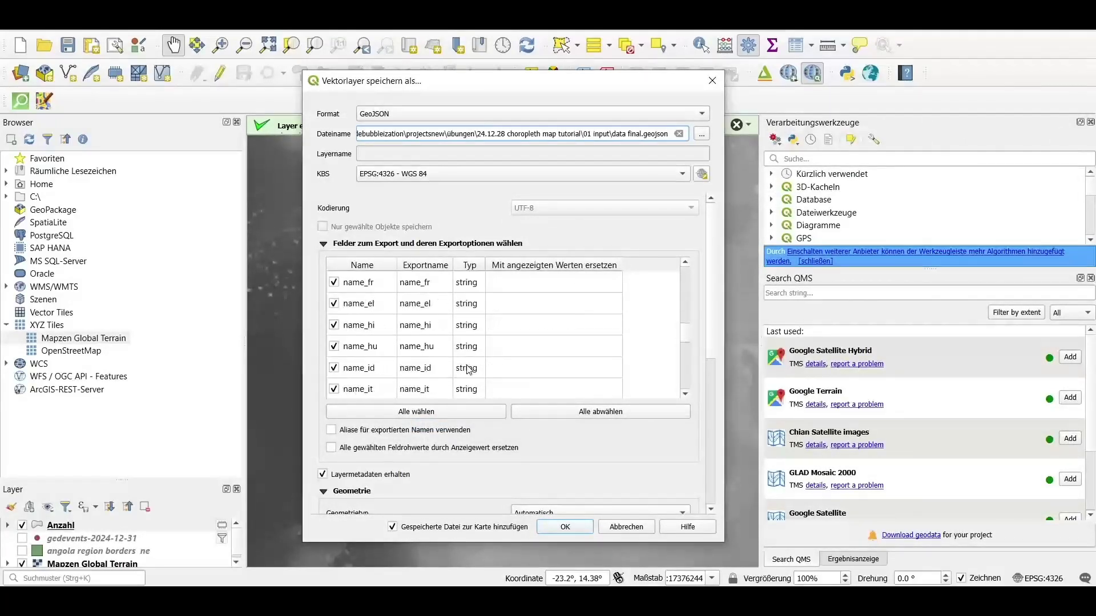
{"action": "scroll", "coordinate": [472, 373], "scroll_direction": "down", "scroll_amount": 6}
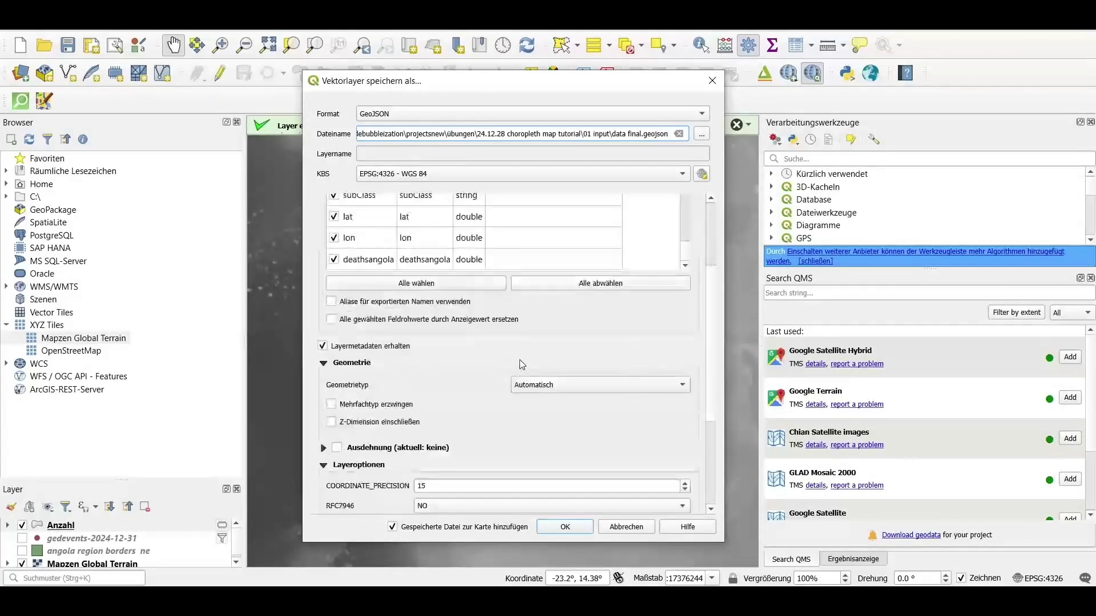
{"action": "left_click", "coordinate": [543, 327]}
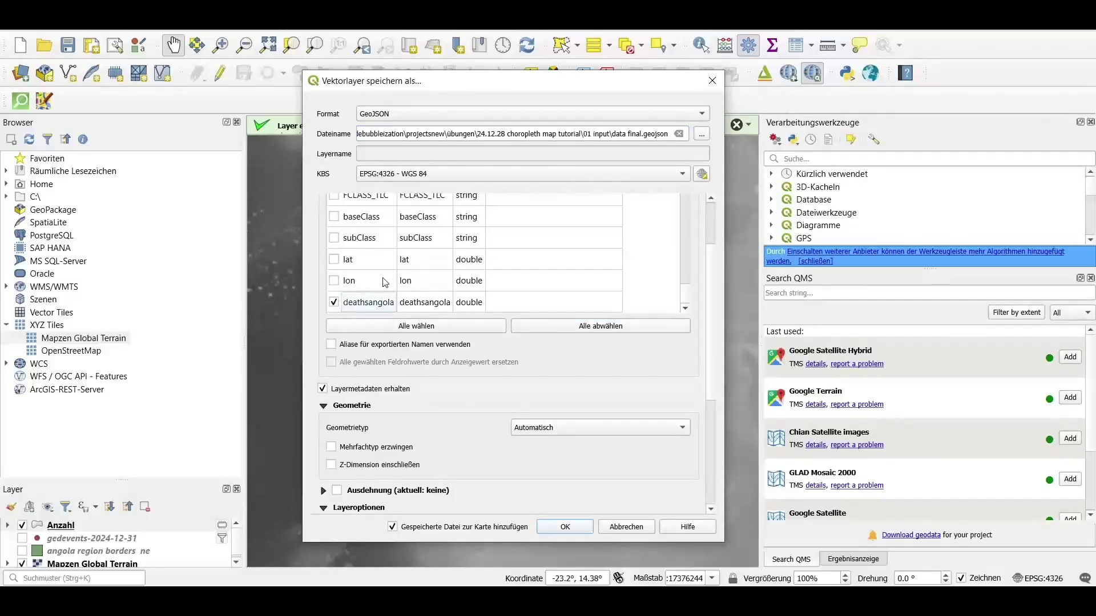
{"action": "scroll", "coordinate": [361, 269], "scroll_direction": "up", "scroll_amount": 10}
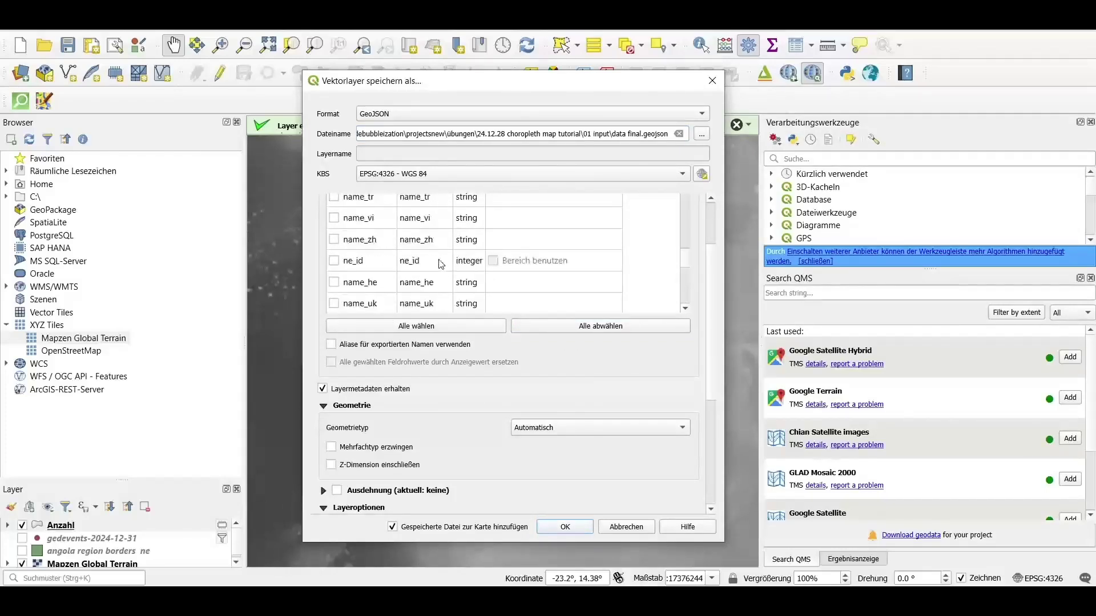
{"action": "scroll", "coordinate": [435, 258], "scroll_direction": "up", "scroll_amount": 6}
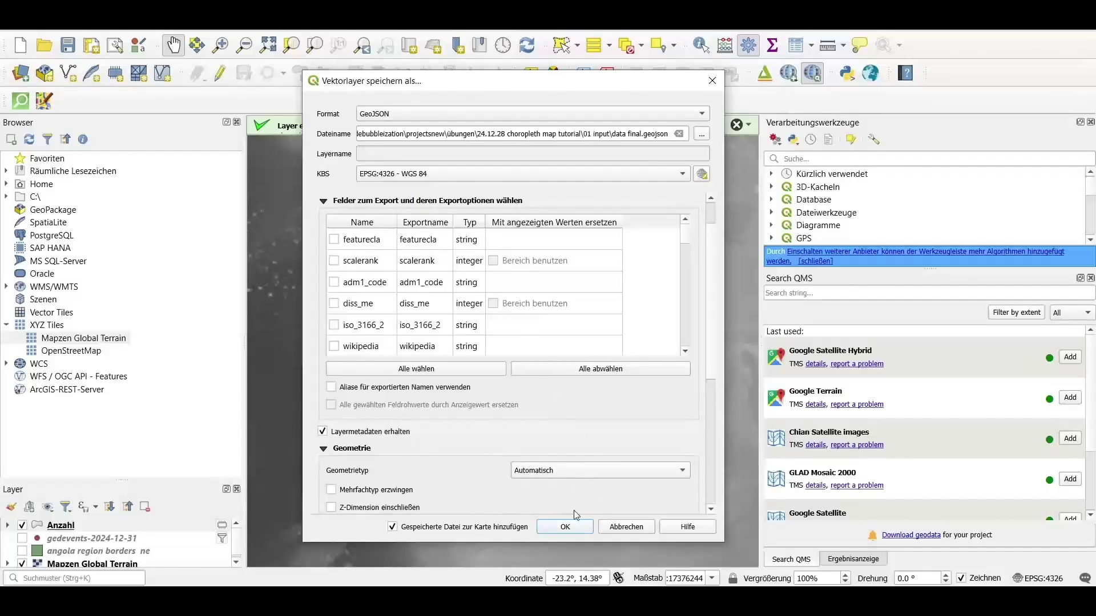
{"action": "left_click", "coordinate": [550, 527]}
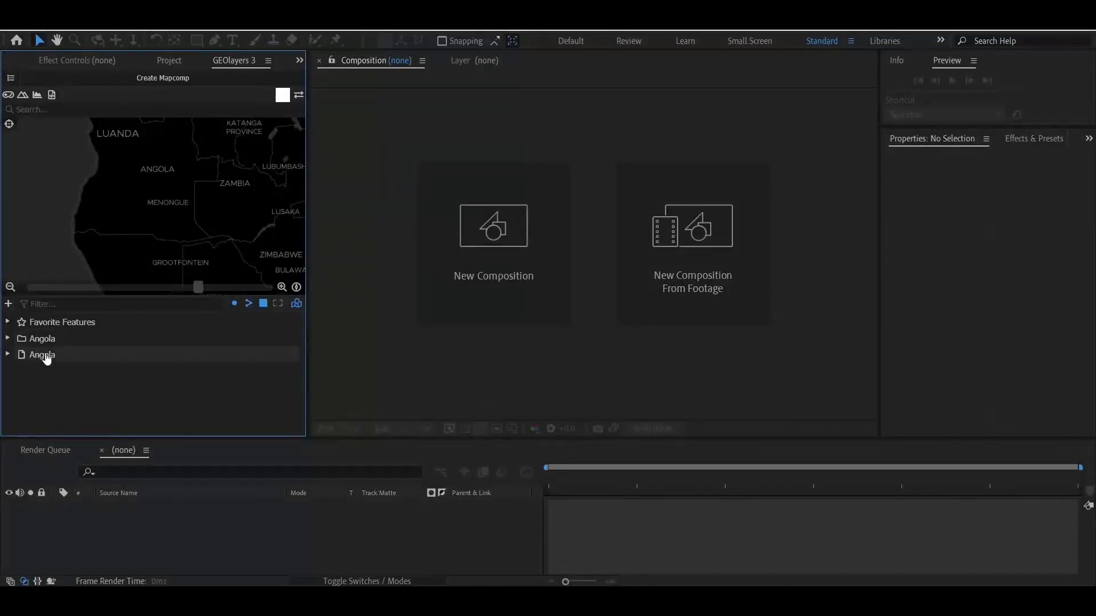
Switch to After Effects, delete both Angola entries from the GEOlayers feature list and import data final.geojson from the 01 input folder
{"action": "left_click", "coordinate": [47, 359]}
{"action": "left_click", "coordinate": [43, 339], "text": "shift"}
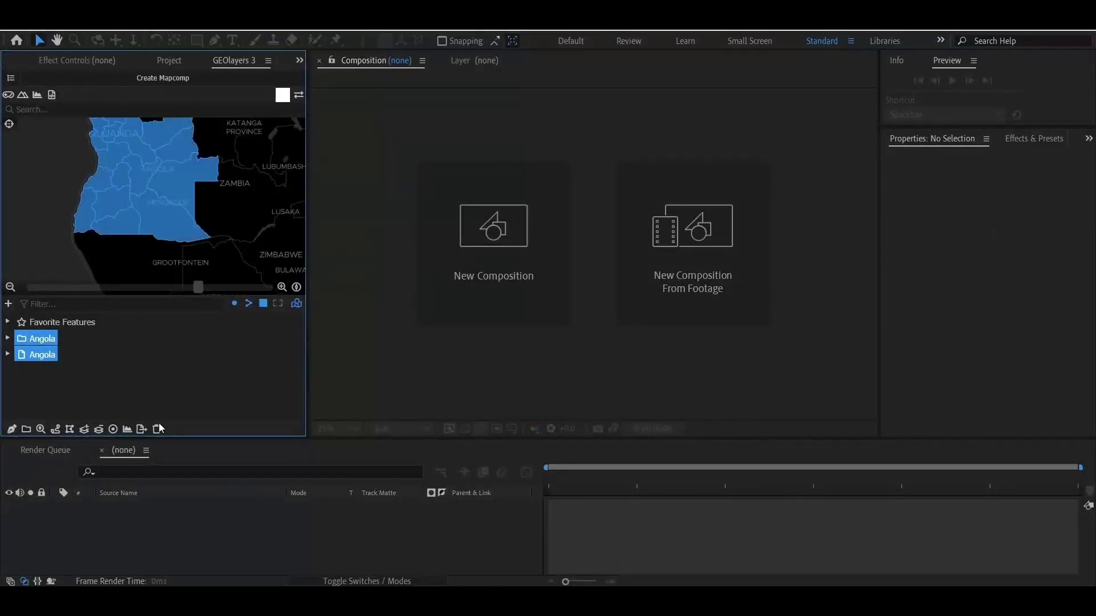
{"action": "left_click", "coordinate": [158, 429]}
{"action": "key", "text": "alt+Tab"}
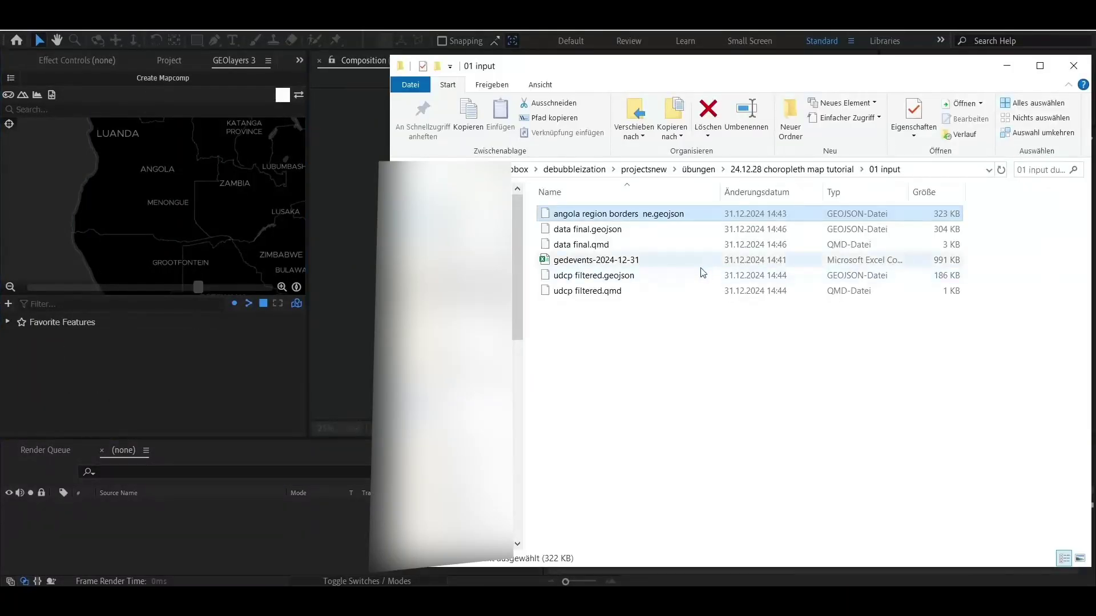
{"action": "left_click_drag", "start_coordinate": [670, 232], "coordinate": [169, 399]}
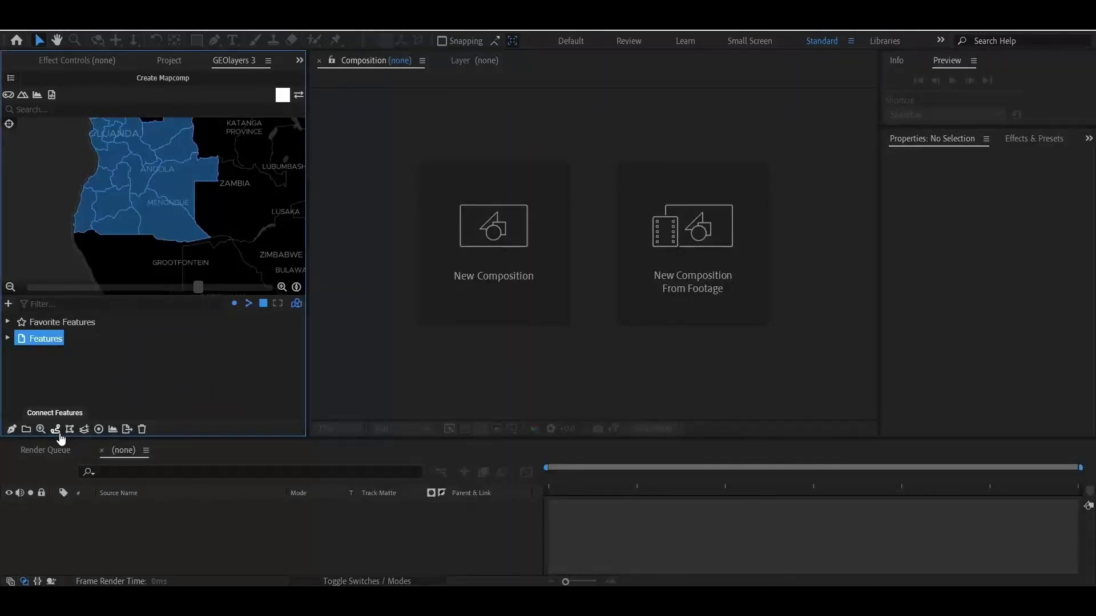
Examine the deathsangola range in the imported features' properties, and close them without changes
{"action": "left_click_drag", "start_coordinate": [89, 438], "coordinate": [86, 465]}
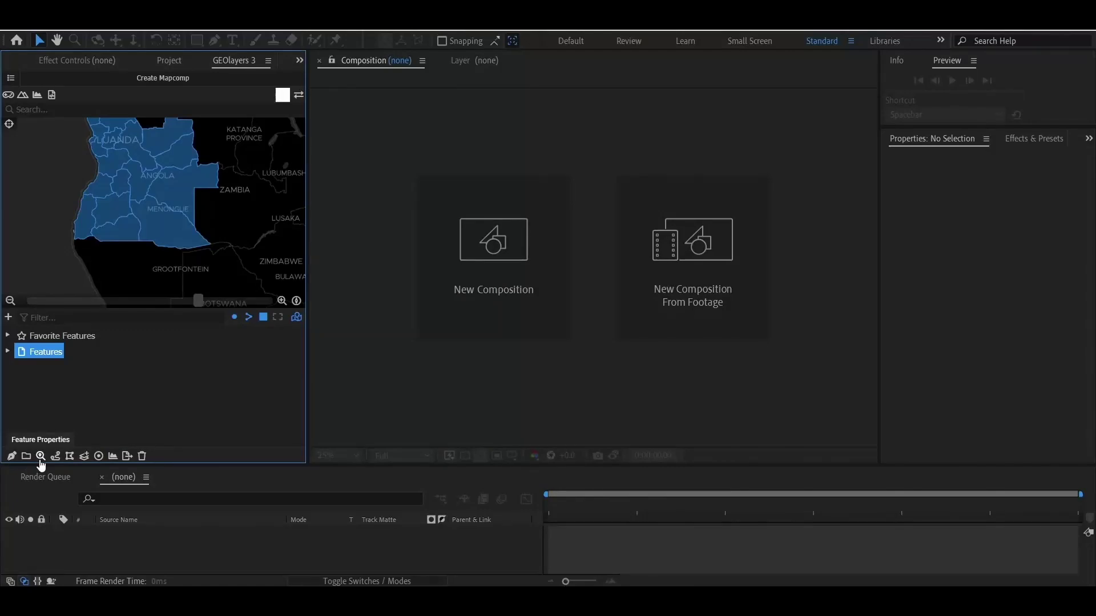
{"action": "left_click", "coordinate": [41, 460]}
{"action": "scroll", "coordinate": [74, 342], "scroll_direction": "down", "scroll_amount": 5}
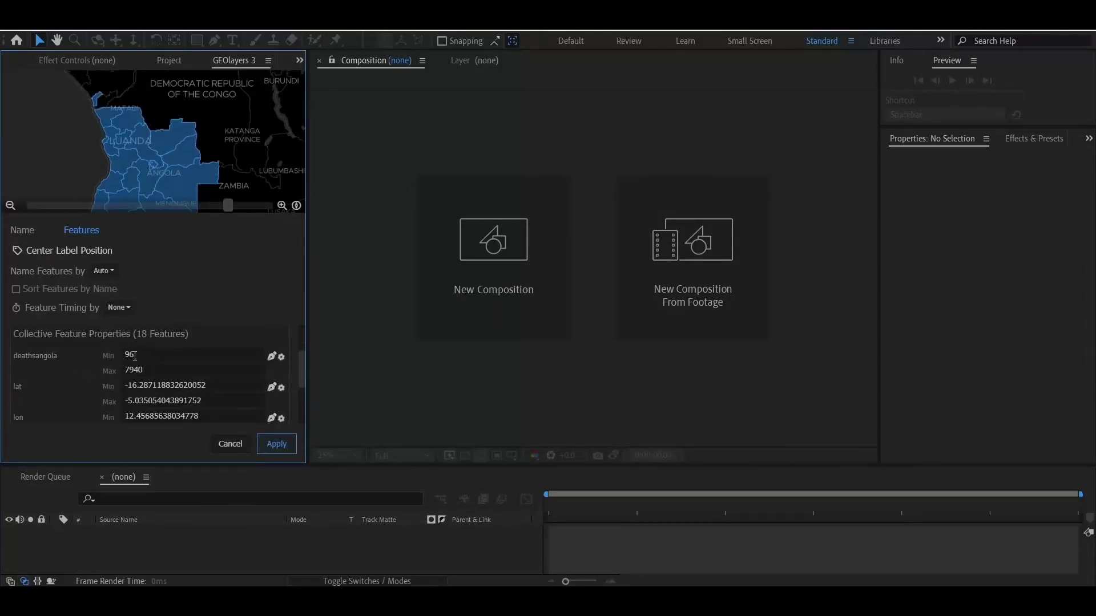
{"action": "left_click", "coordinate": [216, 450]}
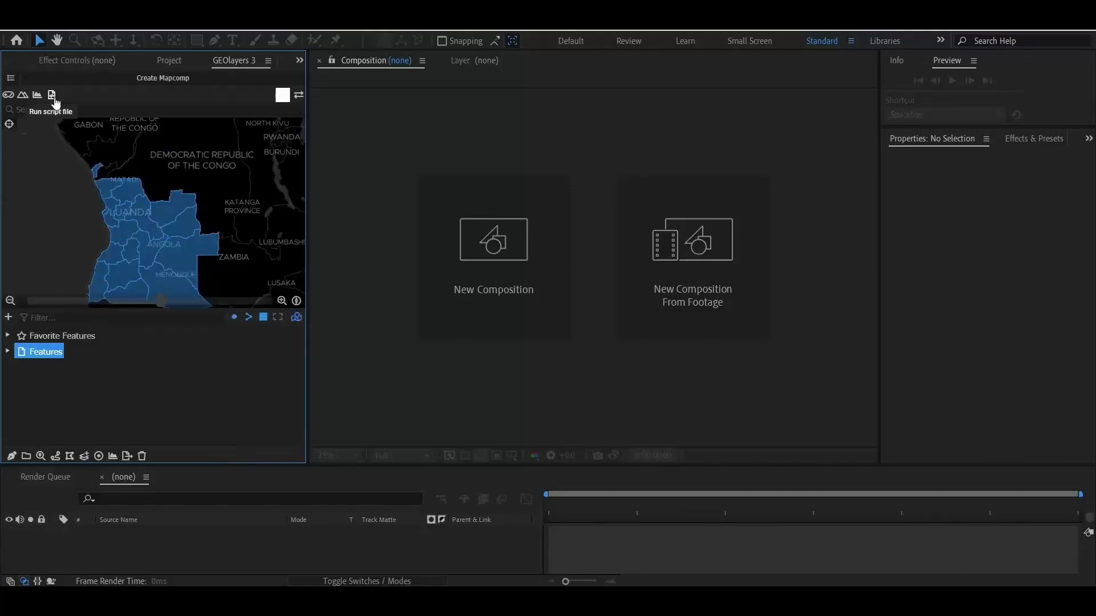
Set up a new mapcomp framed on Angola with a 12-second duration and continue to the imagery selection
{"action": "left_click", "coordinate": [25, 91]}
{"action": "left_click", "coordinate": [164, 140]}
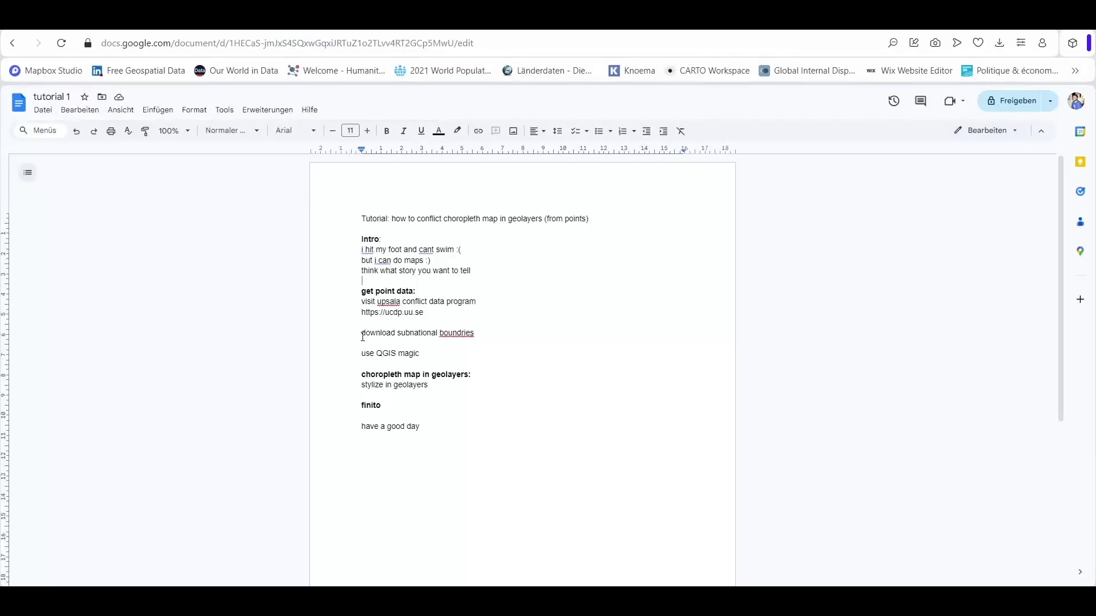
{"action": "left_click_drag", "start_coordinate": [357, 374], "coordinate": [466, 390]}
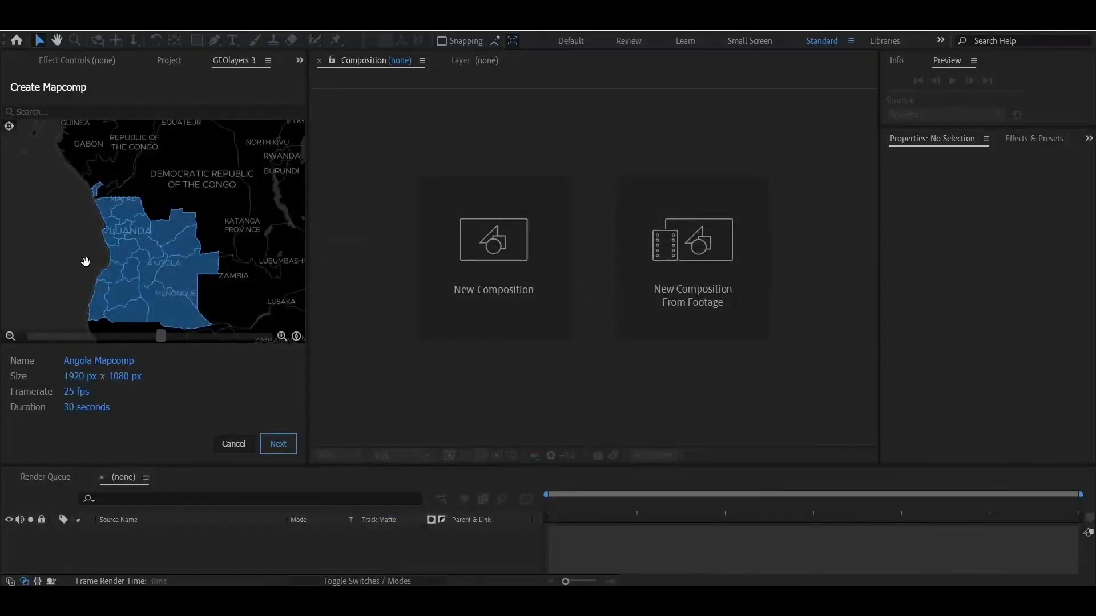
{"action": "left_click", "coordinate": [80, 378]}
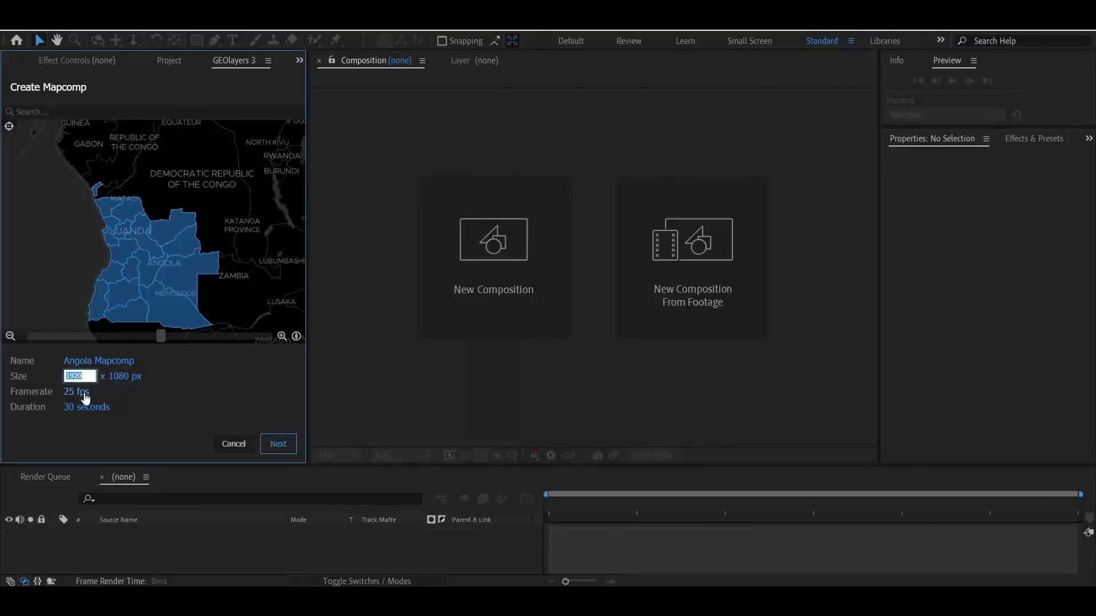
{"action": "left_click", "coordinate": [128, 398]}
{"action": "left_click_drag", "start_coordinate": [155, 296], "coordinate": [162, 264]}
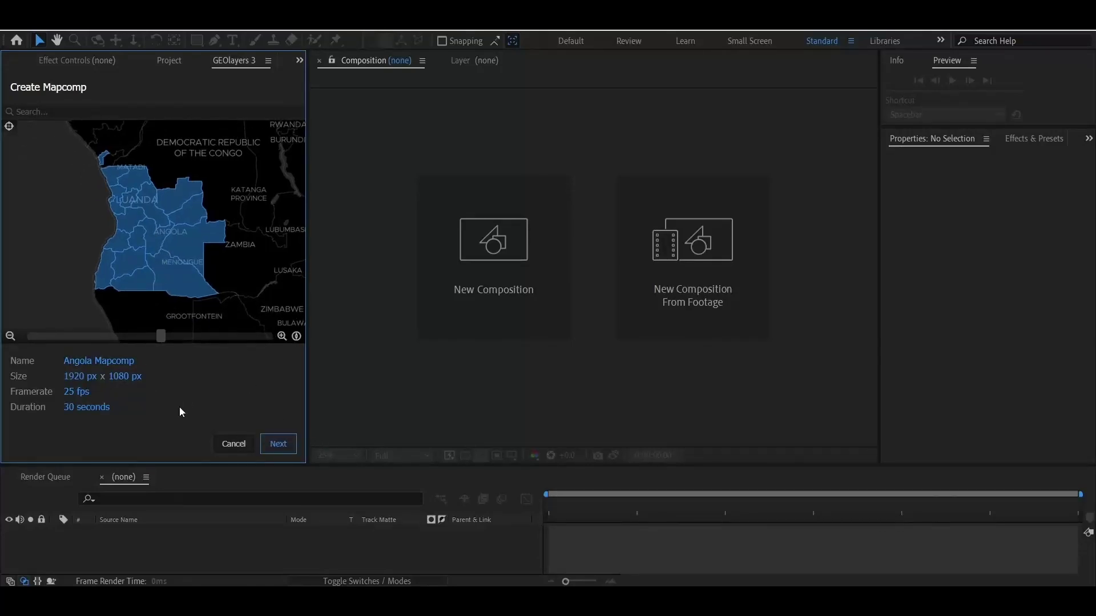
{"action": "left_click", "coordinate": [95, 411]}
{"action": "type", "text": "12"}
{"action": "key", "text": "Return"}
{"action": "key", "text": "Return"}
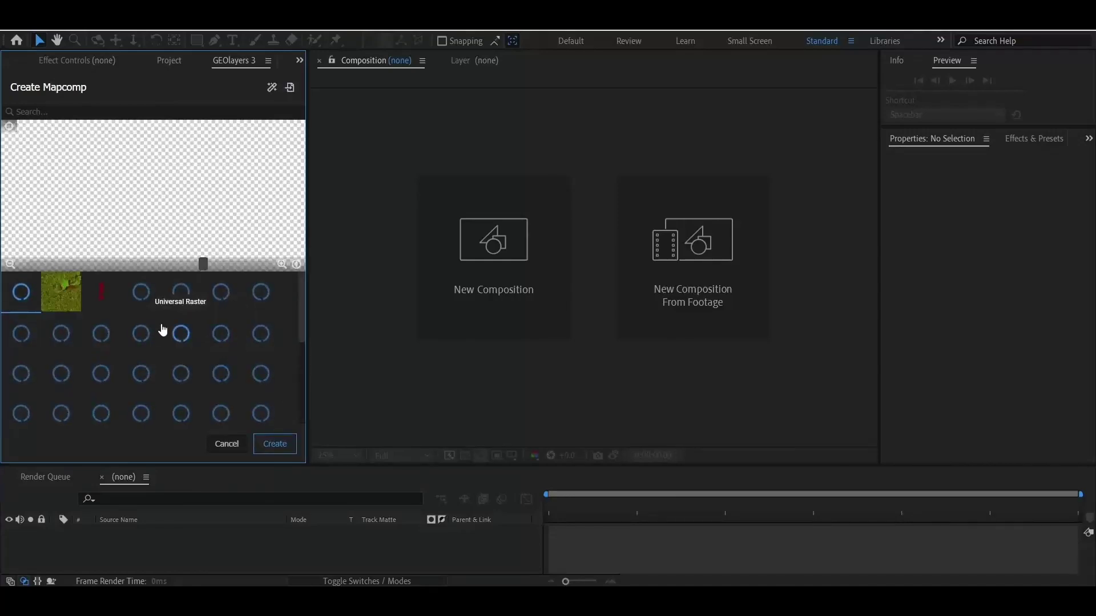
Choose the ESRI imagery for the mapcomp and open its imagery settings
{"action": "scroll", "coordinate": [179, 343], "scroll_direction": "down", "scroll_amount": 1}
{"action": "scroll", "coordinate": [179, 346], "scroll_direction": "down", "scroll_amount": 1}
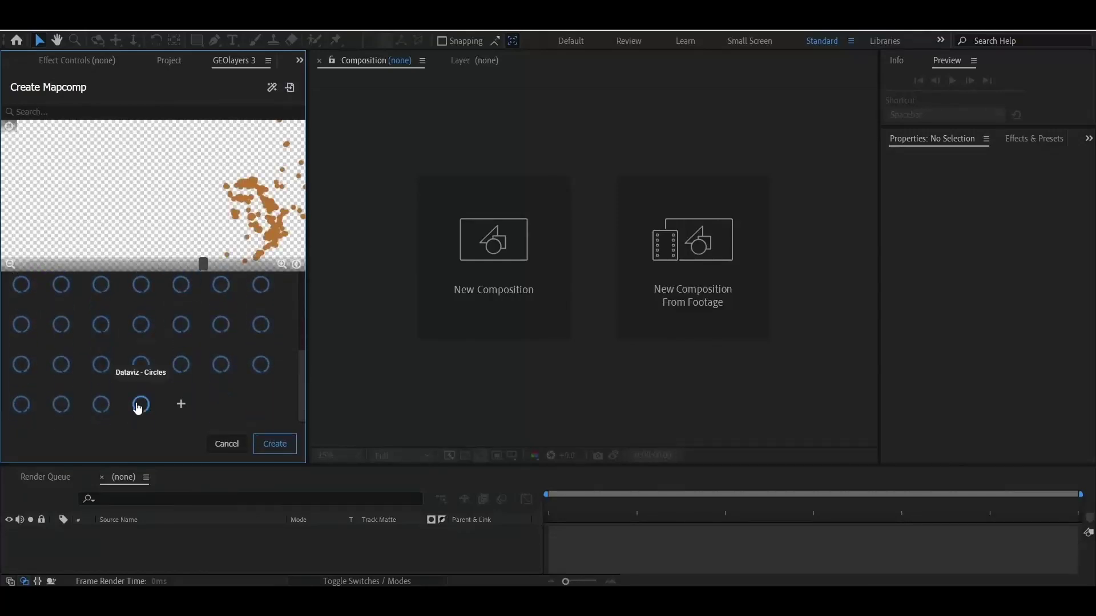
{"action": "left_click", "coordinate": [221, 366]}
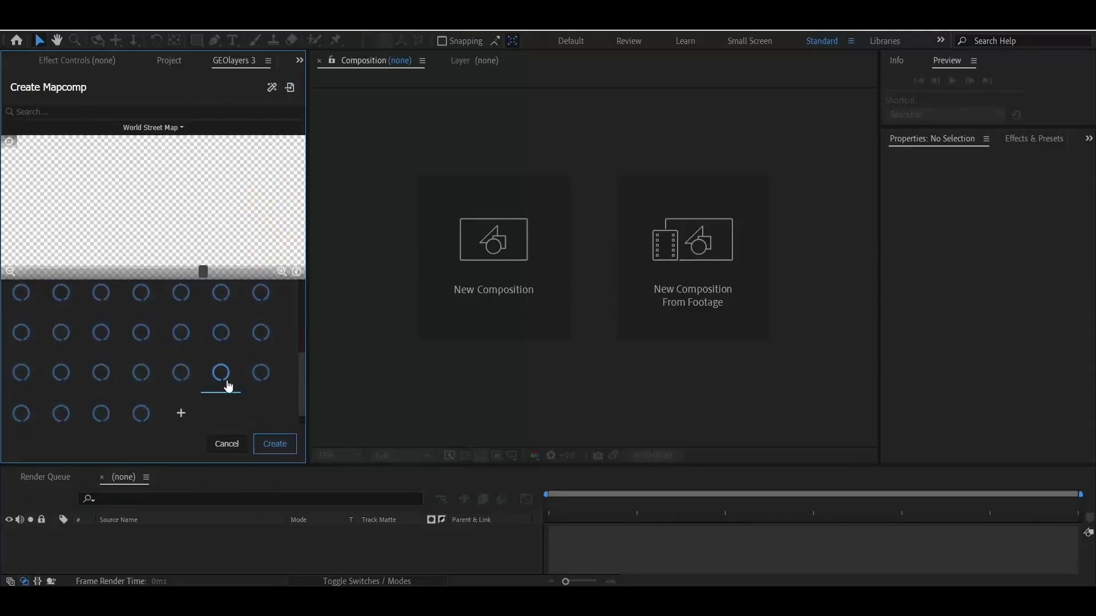
{"action": "left_click", "coordinate": [220, 375]}
Try the World Terrain style, switch the ESRI imagery to World Shaded Relief and inspect its map preview
{"action": "left_click", "coordinate": [80, 303]}
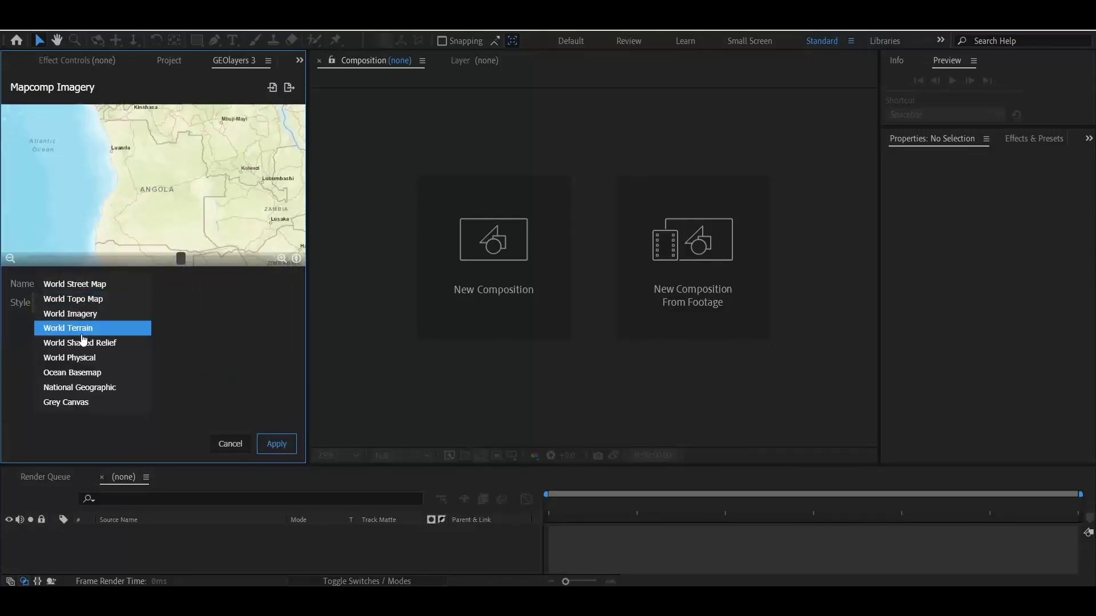
{"action": "left_click", "coordinate": [75, 326]}
{"action": "left_click", "coordinate": [84, 302]}
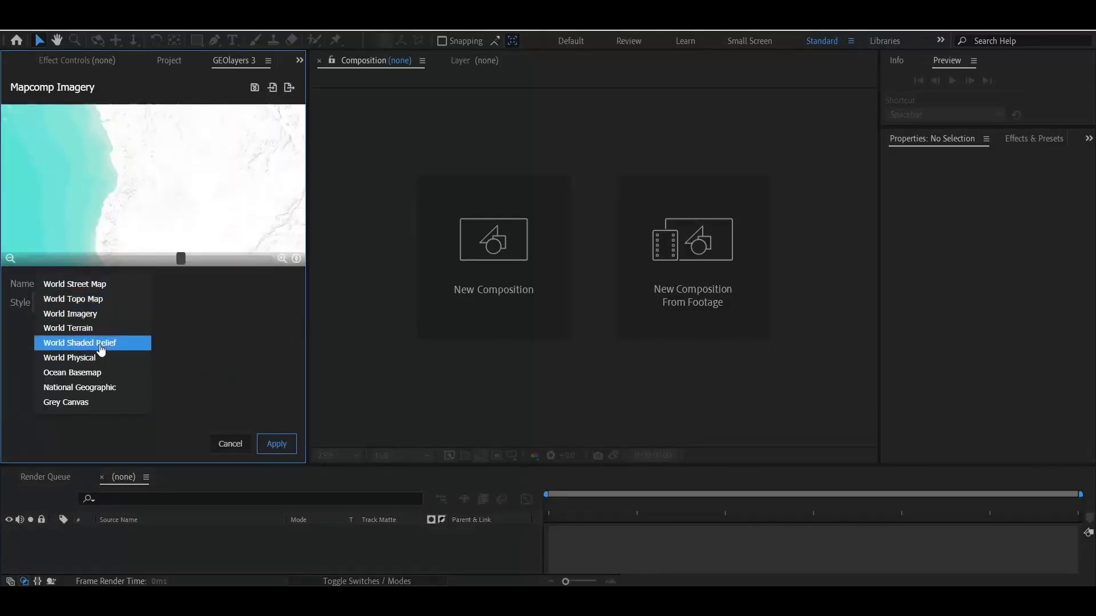
{"action": "left_click", "coordinate": [96, 349]}
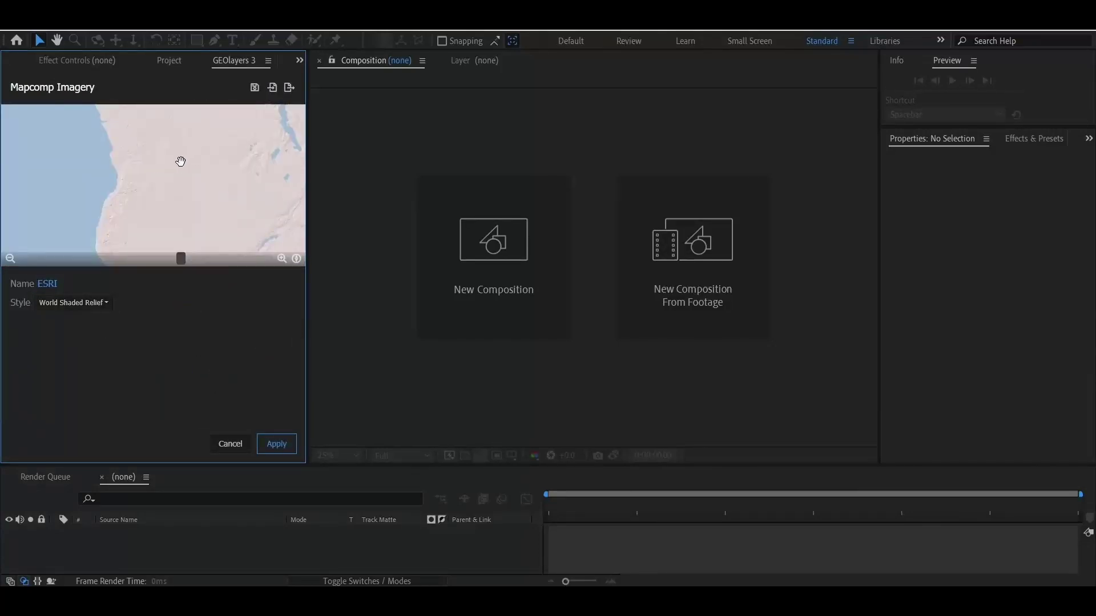
{"action": "scroll", "coordinate": [152, 164], "scroll_direction": "down", "scroll_amount": 5}
{"action": "scroll", "coordinate": [176, 190], "scroll_direction": "up", "scroll_amount": 5}
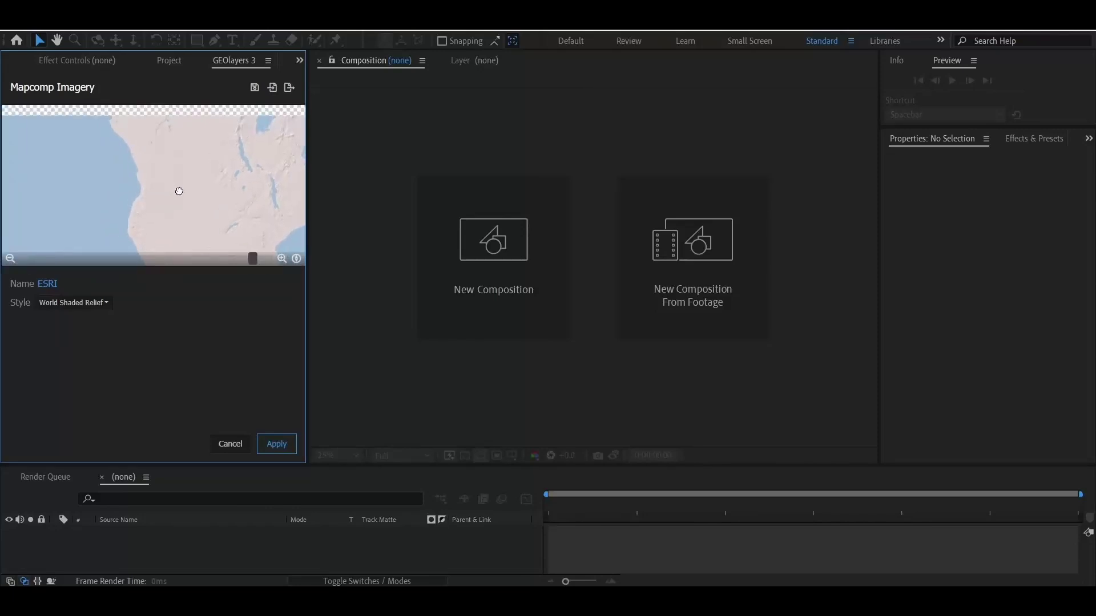
Apply the World Shaded Relief style to the ESRI imagery and create the Angola mapcomp
{"action": "left_click", "coordinate": [279, 445]}
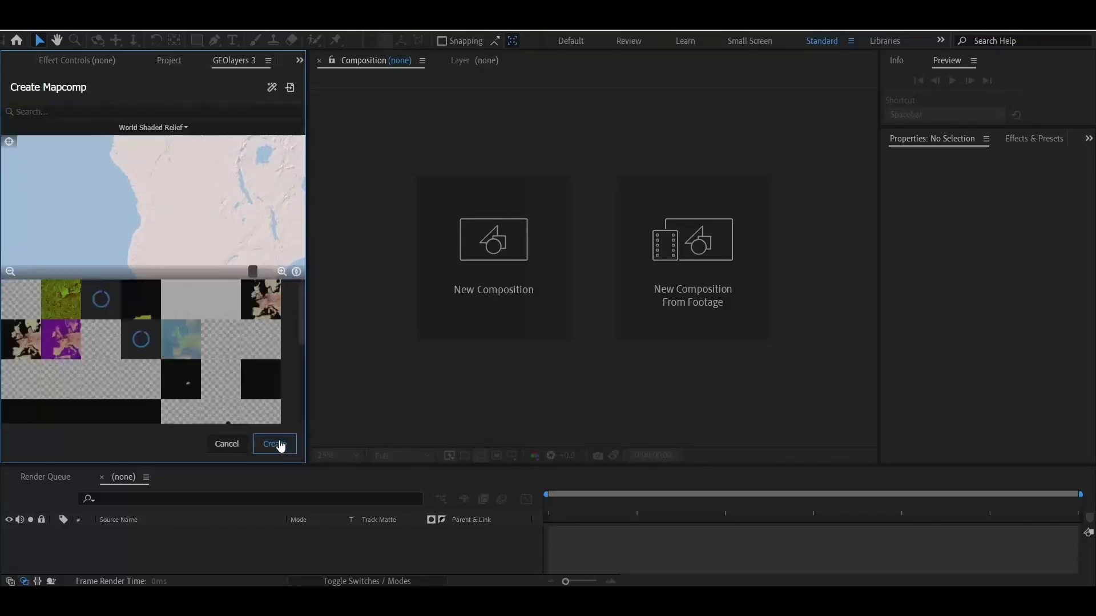
{"action": "left_click", "coordinate": [277, 443]}
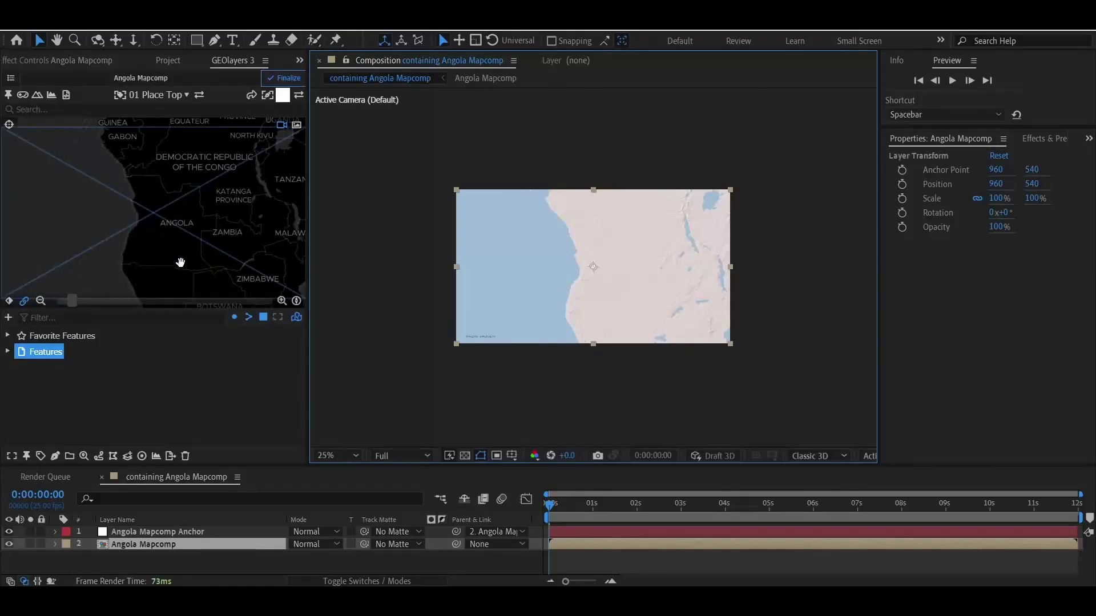
{"action": "left_click_drag", "start_coordinate": [179, 259], "coordinate": [147, 223]}
{"action": "scroll", "coordinate": [147, 223], "scroll_direction": "up", "scroll_amount": 3}
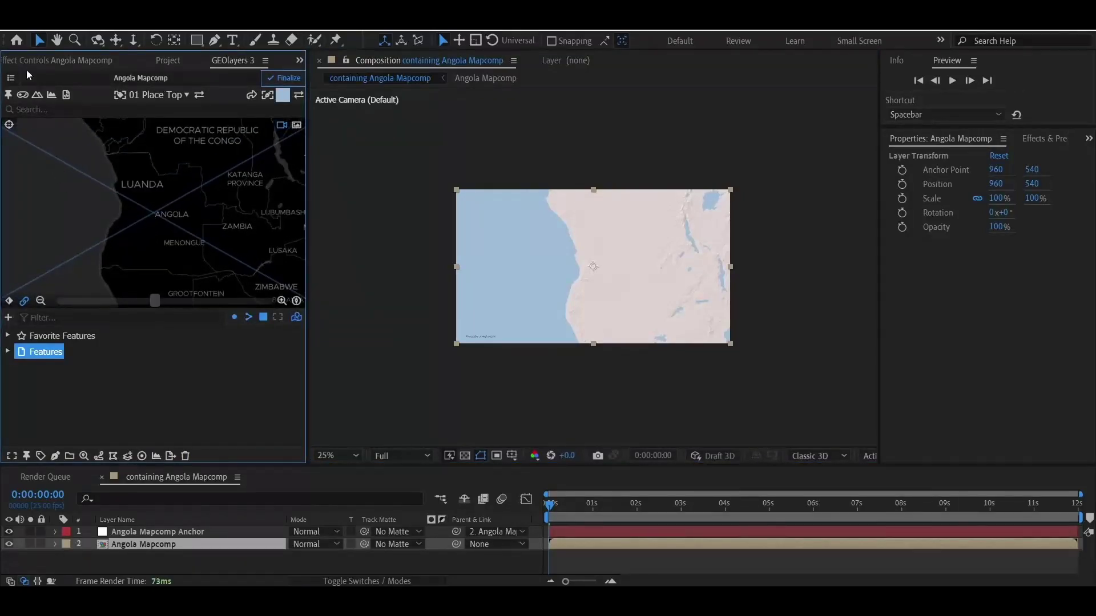
Change the Angola mapcomp's ESRI imagery style to World Imagery in its settings and finalize the mapcomp
{"action": "left_click", "coordinate": [10, 78]}
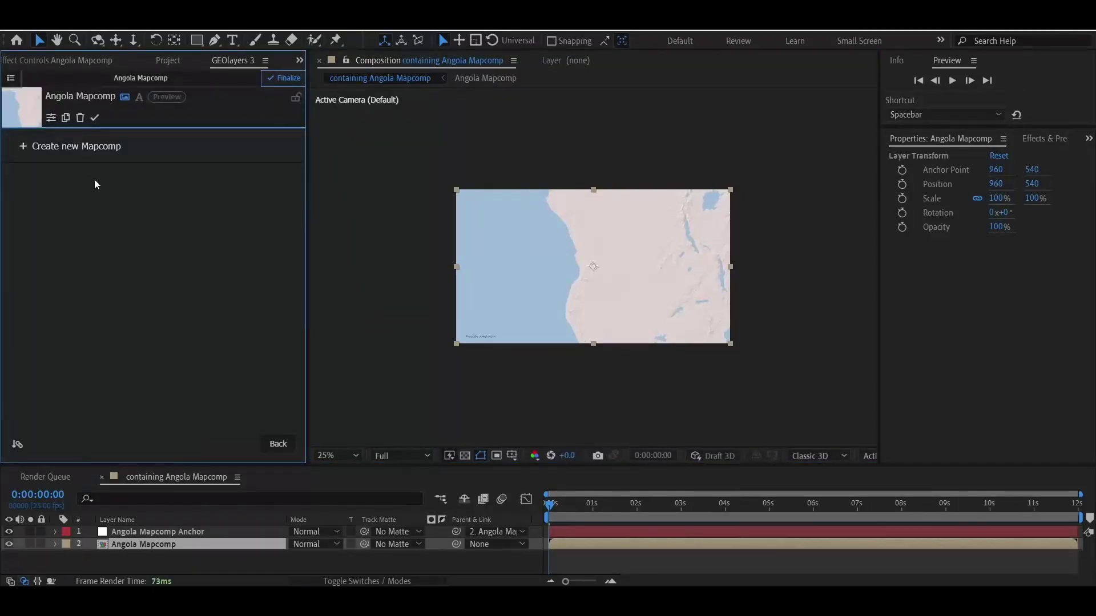
{"action": "left_click", "coordinate": [52, 121]}
{"action": "scroll", "coordinate": [223, 365], "scroll_direction": "down", "scroll_amount": 3}
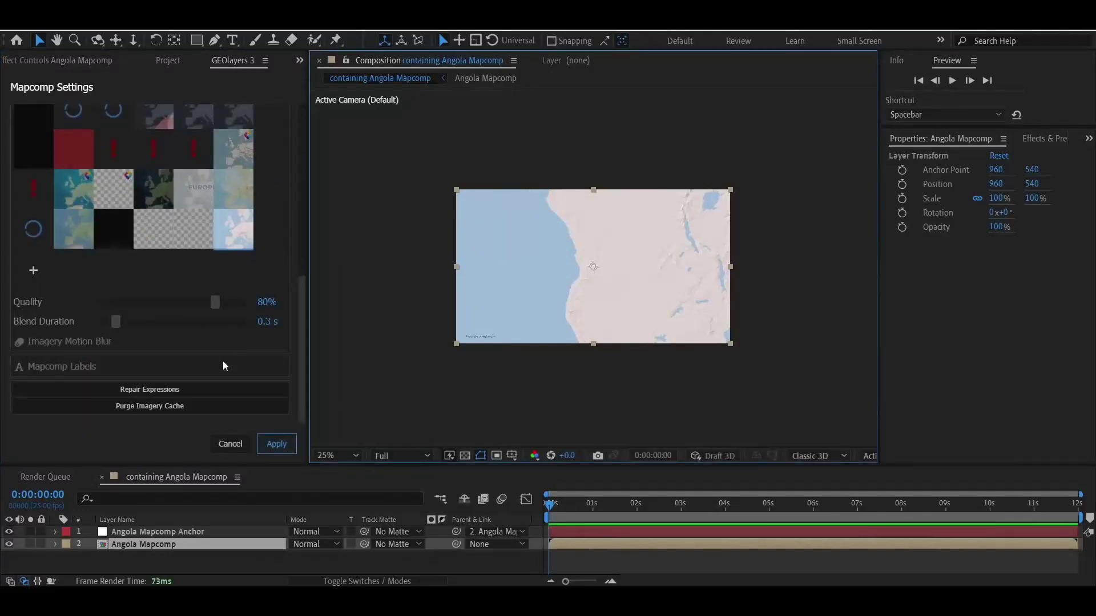
{"action": "left_click", "coordinate": [243, 250]}
{"action": "left_click", "coordinate": [96, 302]}
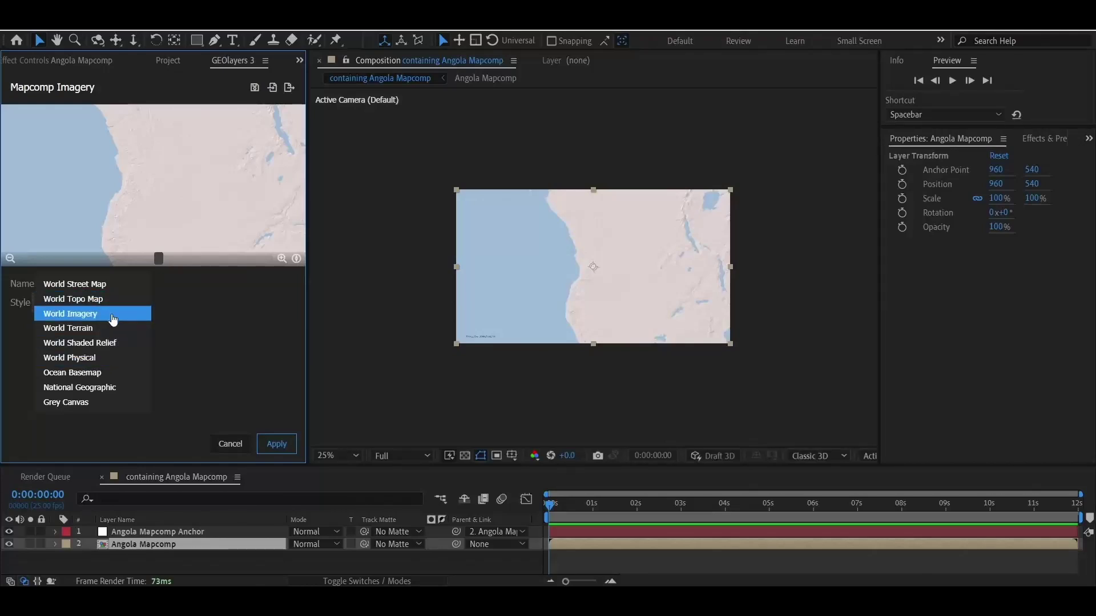
{"action": "left_click", "coordinate": [114, 314]}
{"action": "left_click", "coordinate": [289, 448]}
{"action": "left_click", "coordinate": [276, 445]}
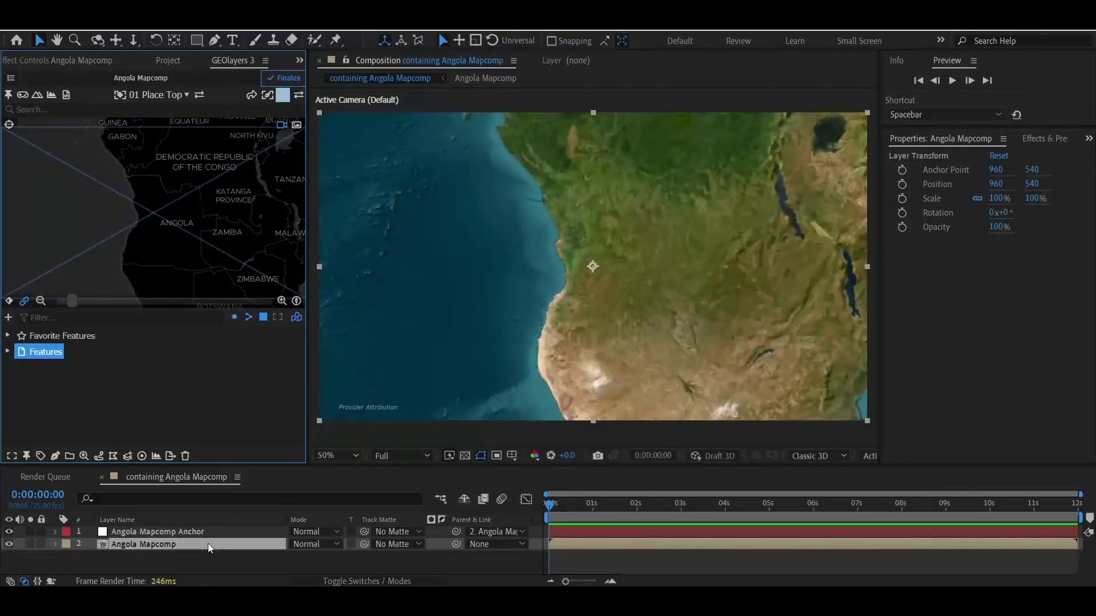
{"action": "left_click", "coordinate": [284, 77]}
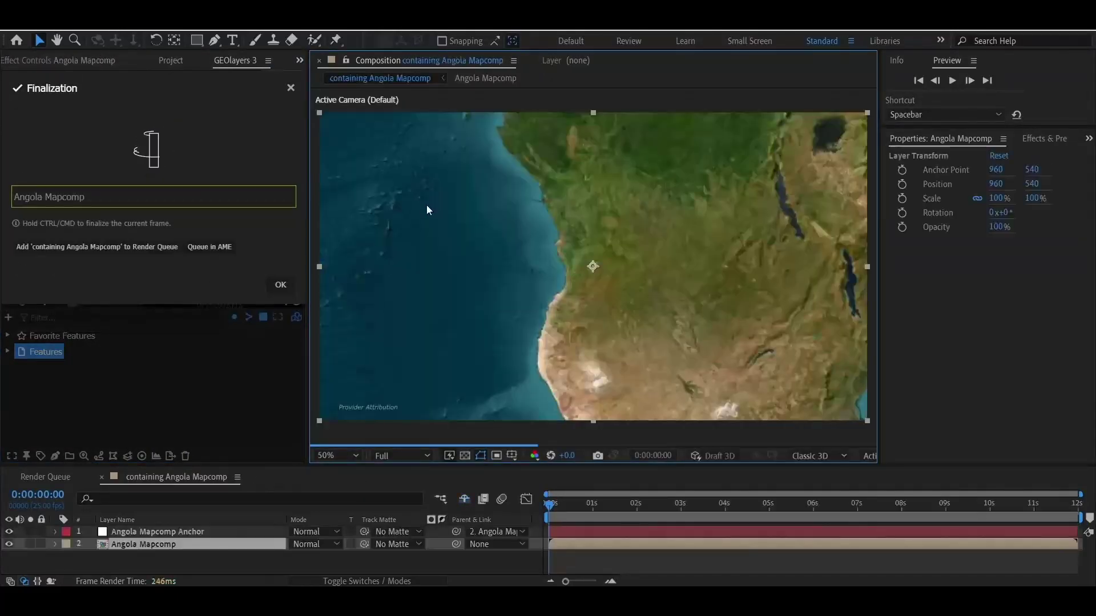
{"action": "left_click", "coordinate": [282, 285]}
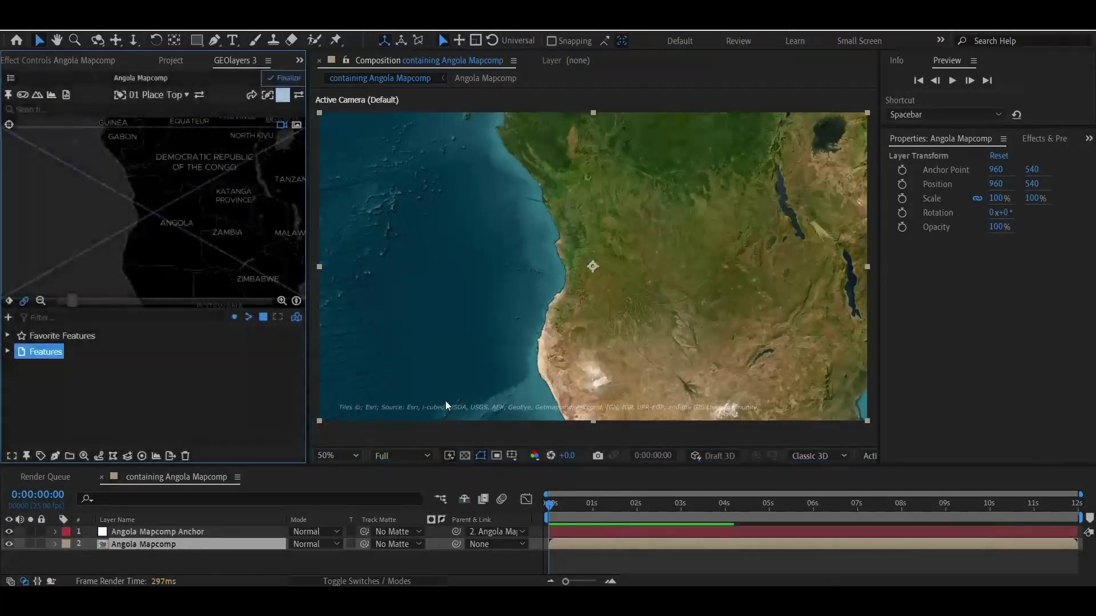
Inside the Angola Mapcomp composition, reveal the hidden layers, and unlock and copy the providerattributiontemplate text layer
{"action": "double_click", "coordinate": [142, 547]}
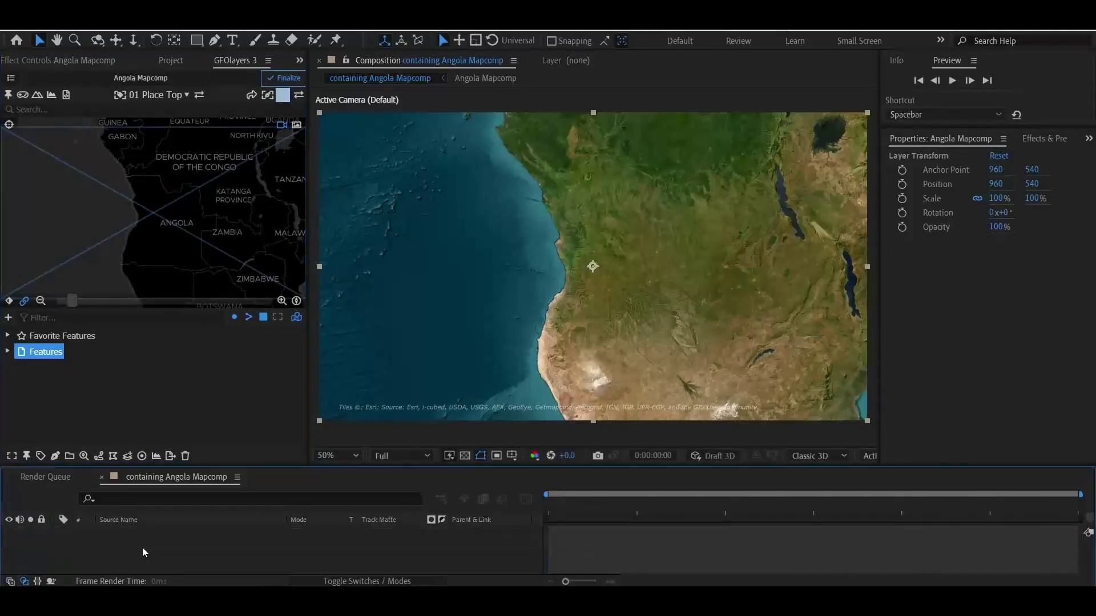
{"action": "left_click", "coordinate": [464, 500]}
{"action": "scroll", "coordinate": [169, 557], "scroll_direction": "down", "scroll_amount": 5}
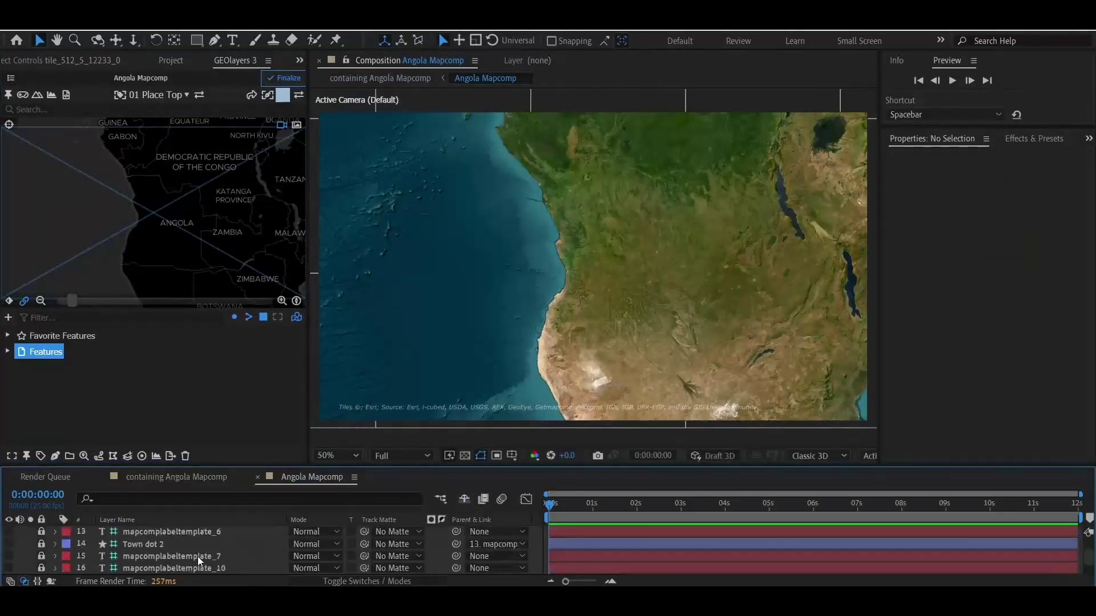
{"action": "scroll", "coordinate": [202, 552], "scroll_direction": "down", "scroll_amount": 5}
{"action": "scroll", "coordinate": [164, 559], "scroll_direction": "up", "scroll_amount": 3}
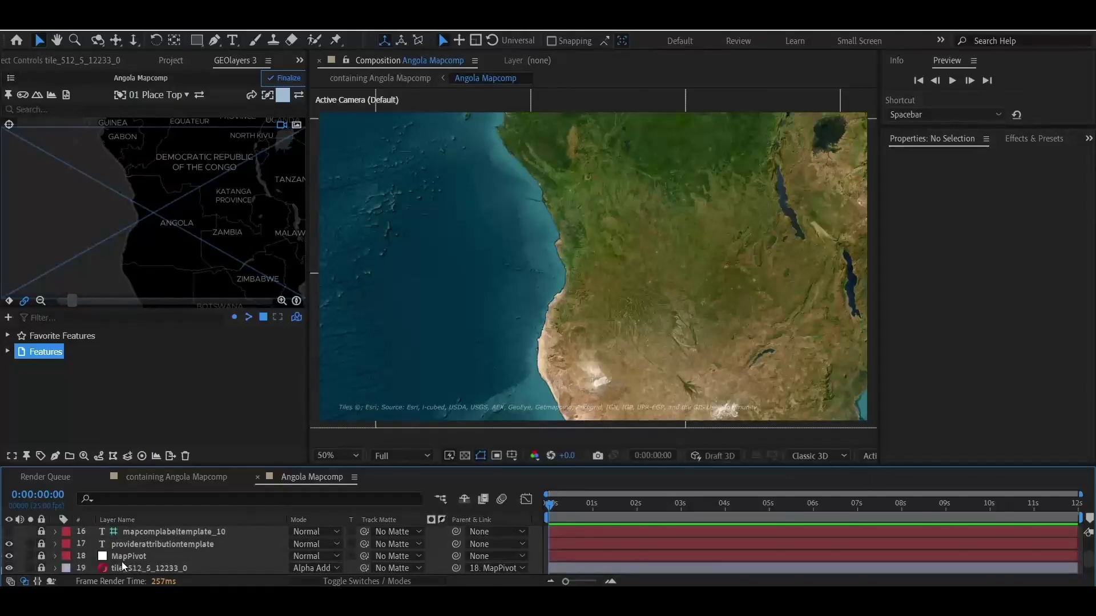
{"action": "left_click", "coordinate": [167, 545]}
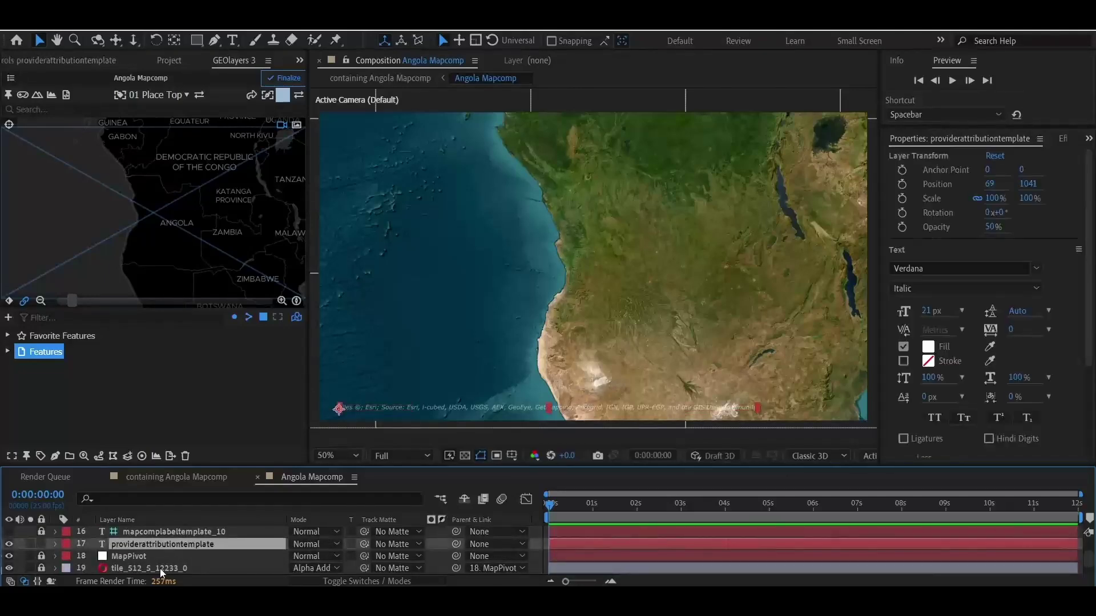
{"action": "scroll", "coordinate": [152, 563], "scroll_direction": "down", "scroll_amount": 1}
Paste the providerattributiontemplate layer into the containing Angola Mapcomp composition and move it above all other layers
{"action": "left_click", "coordinate": [176, 477]}
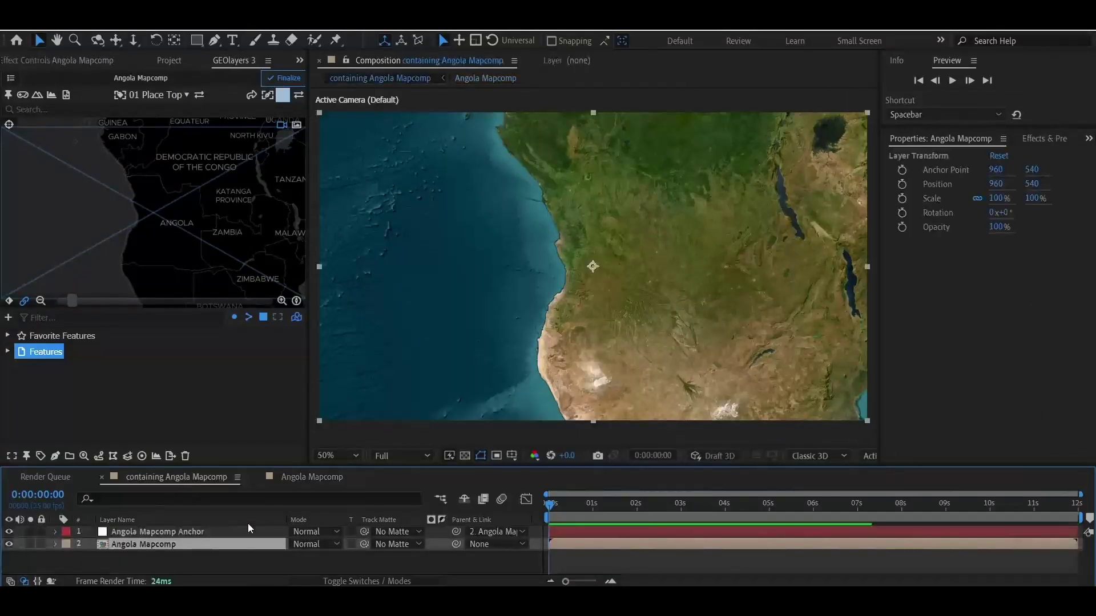
{"action": "key", "text": "ctrl+v"}
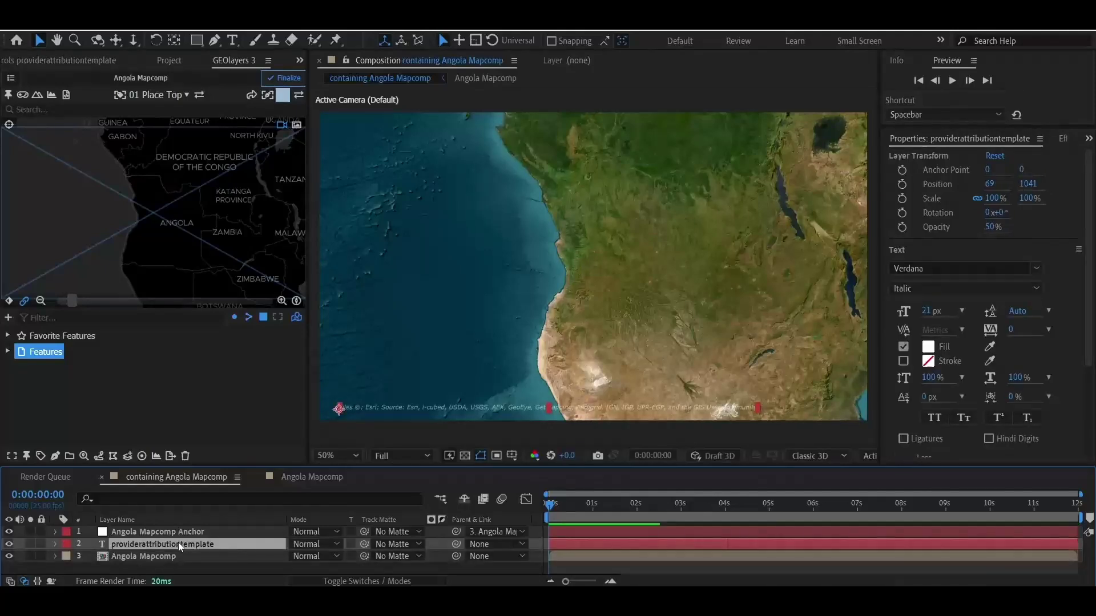
{"action": "left_click_drag", "start_coordinate": [178, 542], "coordinate": [183, 526]}
{"action": "left_click", "coordinate": [366, 581]}
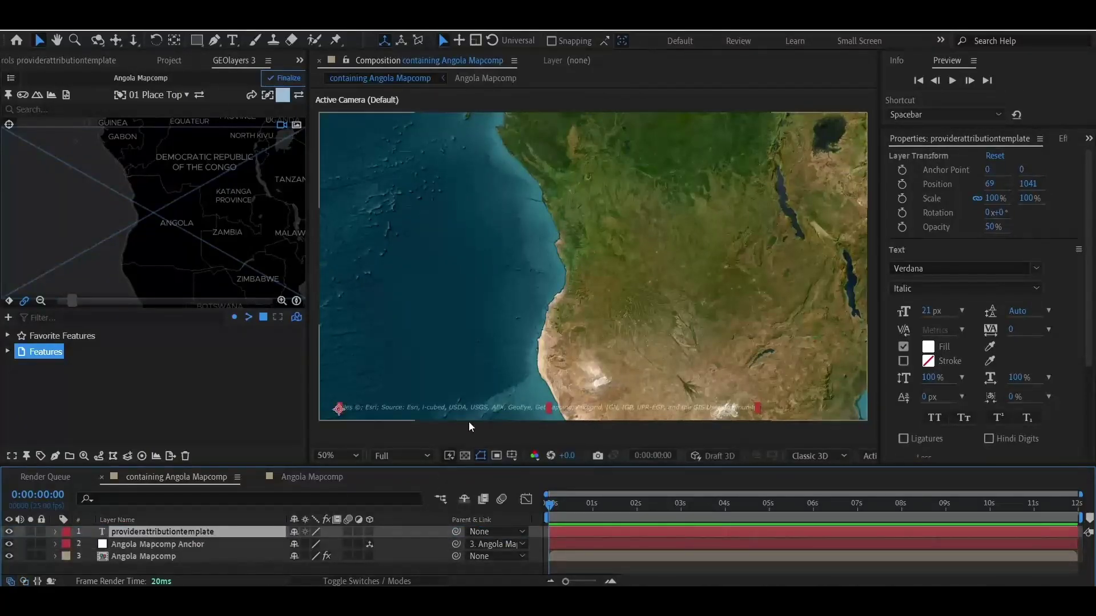
Set the attribution to none in the Angola mapcomp's settings and apply the change
{"action": "left_click", "coordinate": [10, 78]}
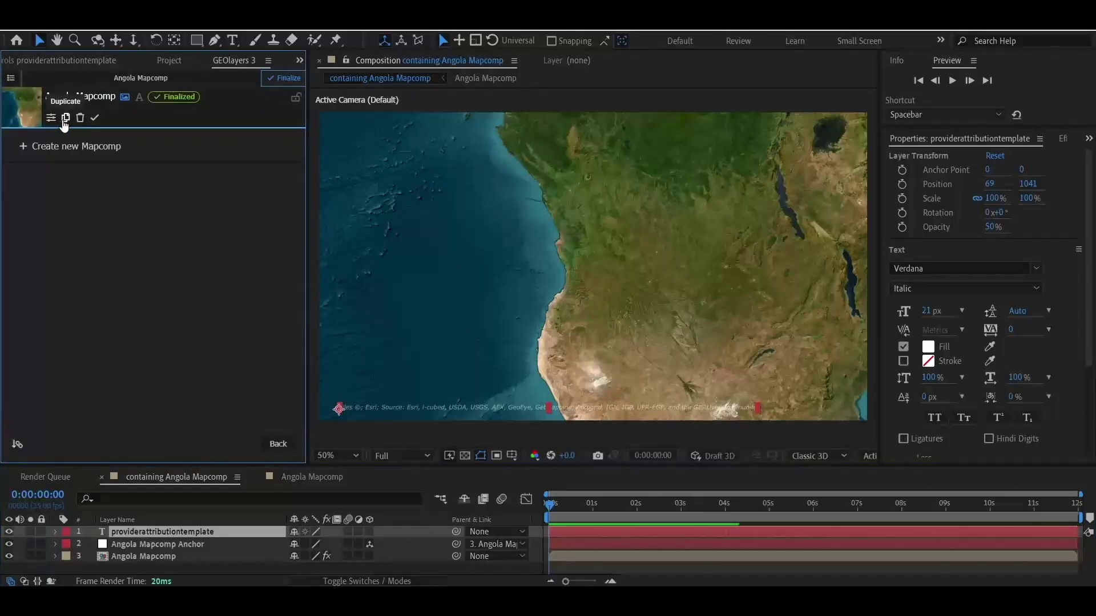
{"action": "left_click", "coordinate": [17, 100]}
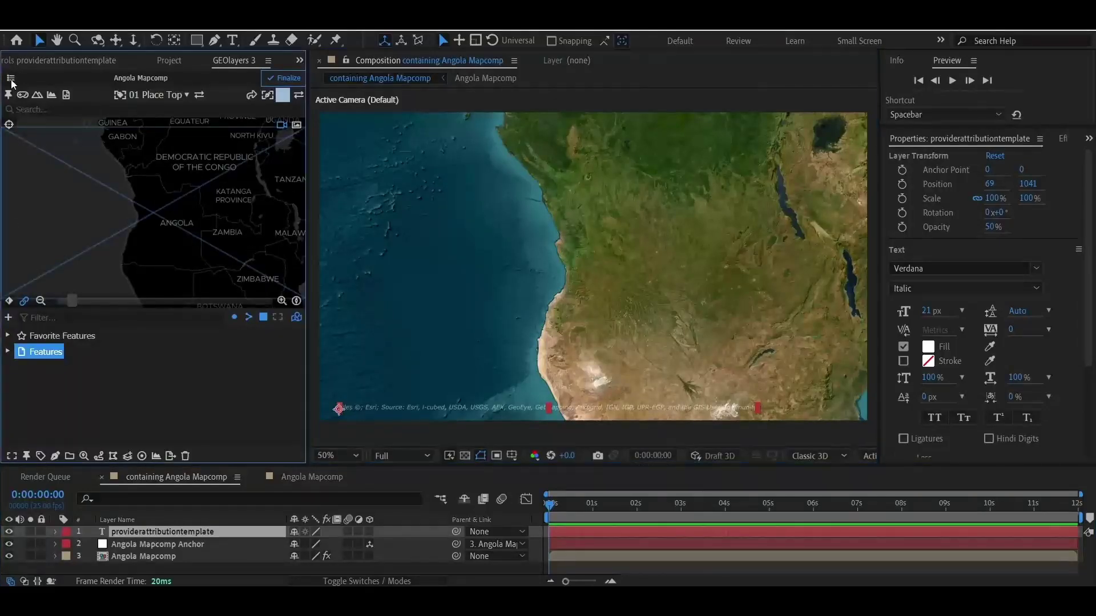
{"action": "left_click", "coordinate": [11, 78]}
{"action": "left_click", "coordinate": [51, 119]}
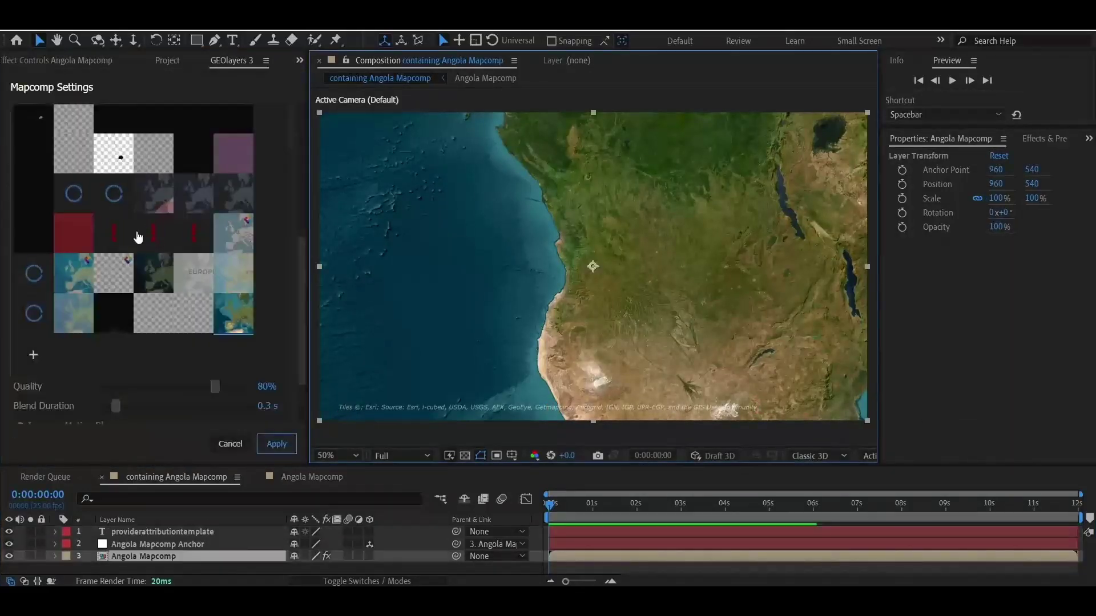
{"action": "scroll", "coordinate": [57, 371], "scroll_direction": "up", "scroll_amount": 5}
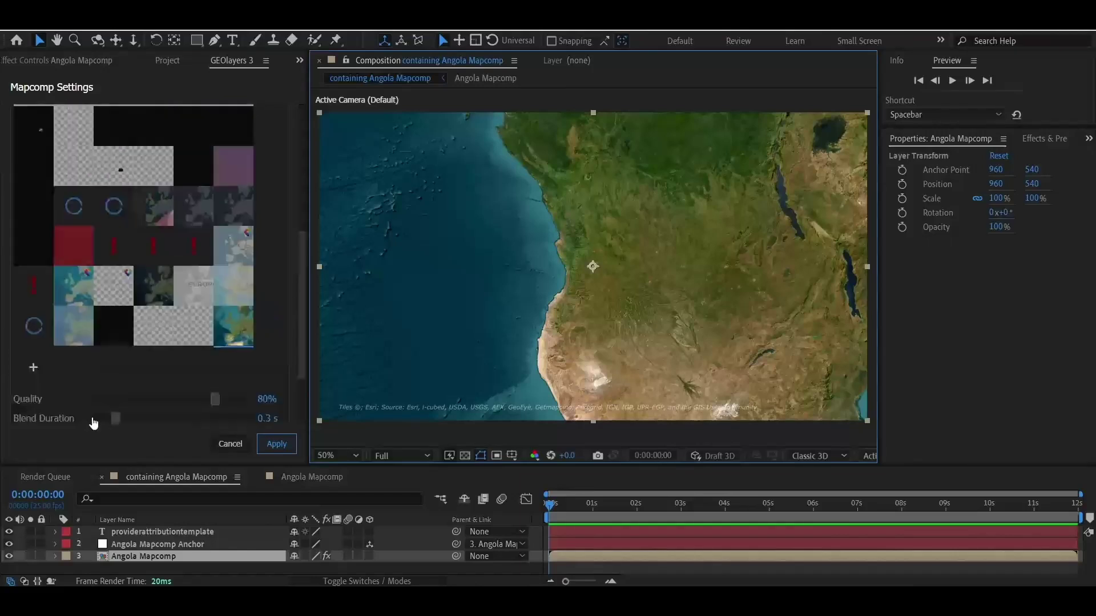
{"action": "left_click", "coordinate": [85, 204]}
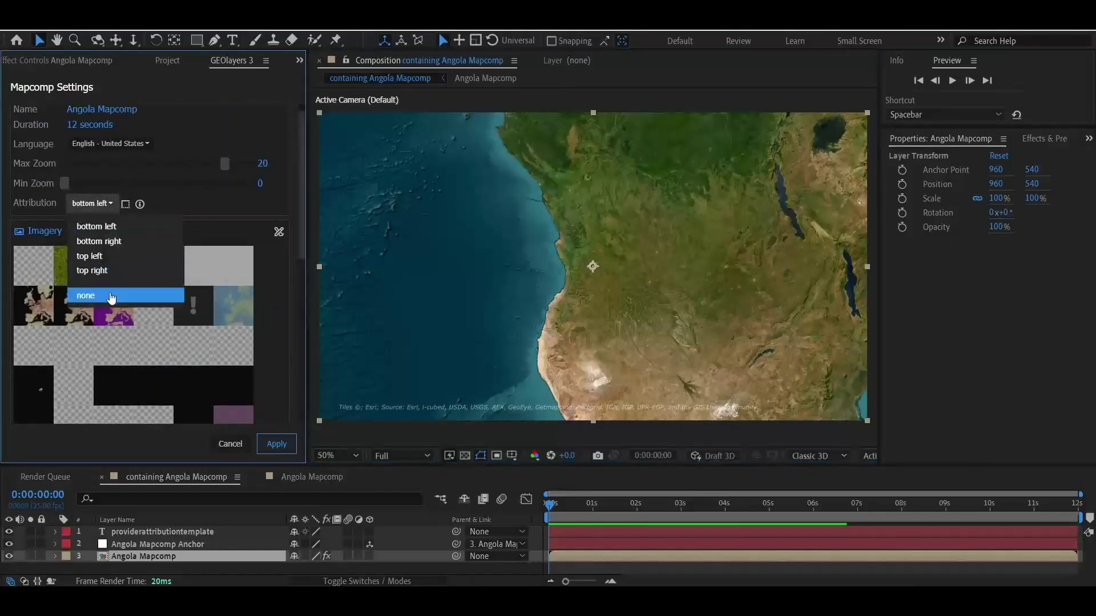
{"action": "left_click", "coordinate": [111, 291]}
{"action": "left_click", "coordinate": [276, 445]}
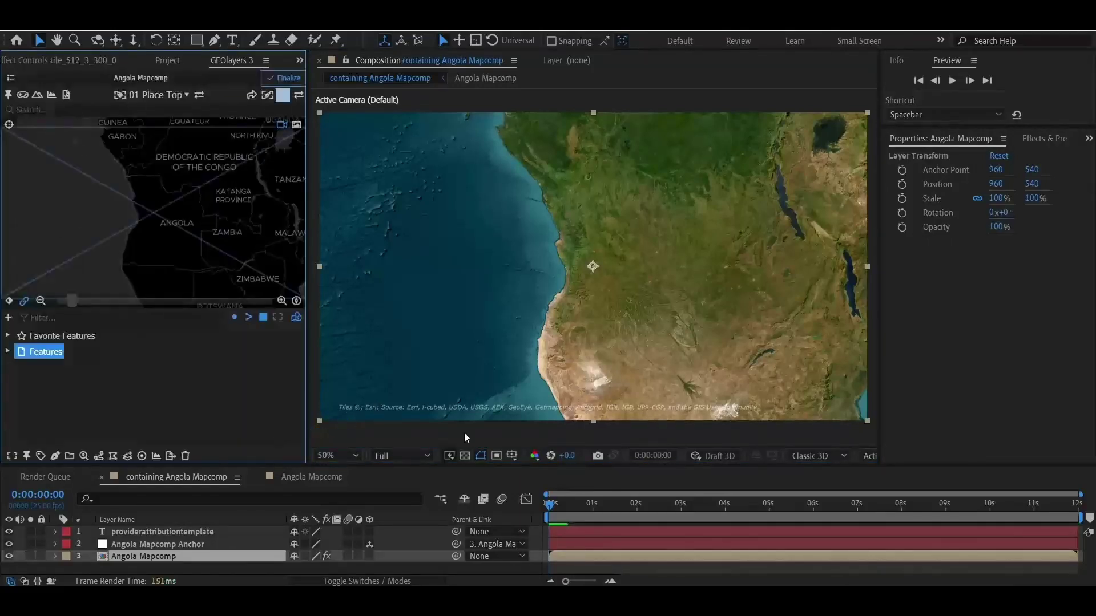
Append " / Data: UCDP" to the end of the text in the providerattributiontemplate layer
{"action": "left_click", "coordinate": [126, 533]}
{"action": "left_click_drag", "start_coordinate": [560, 340], "coordinate": [586, 282]}
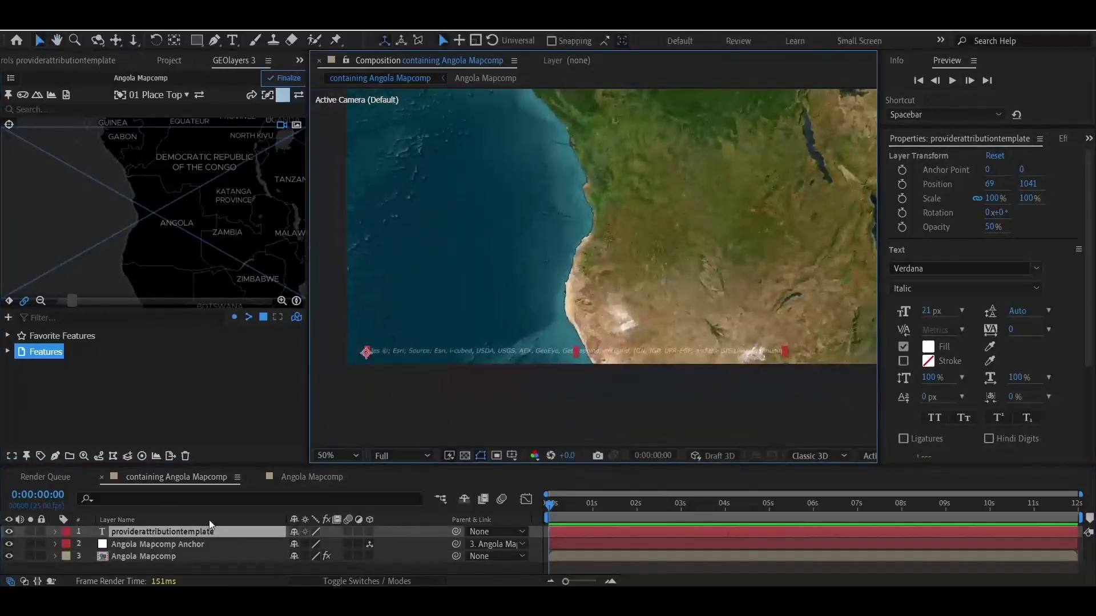
{"action": "left_click", "coordinate": [189, 532]}
{"action": "key", "text": "ctrl+t"}
{"action": "scroll", "coordinate": [807, 359], "scroll_direction": "up", "scroll_amount": 6}
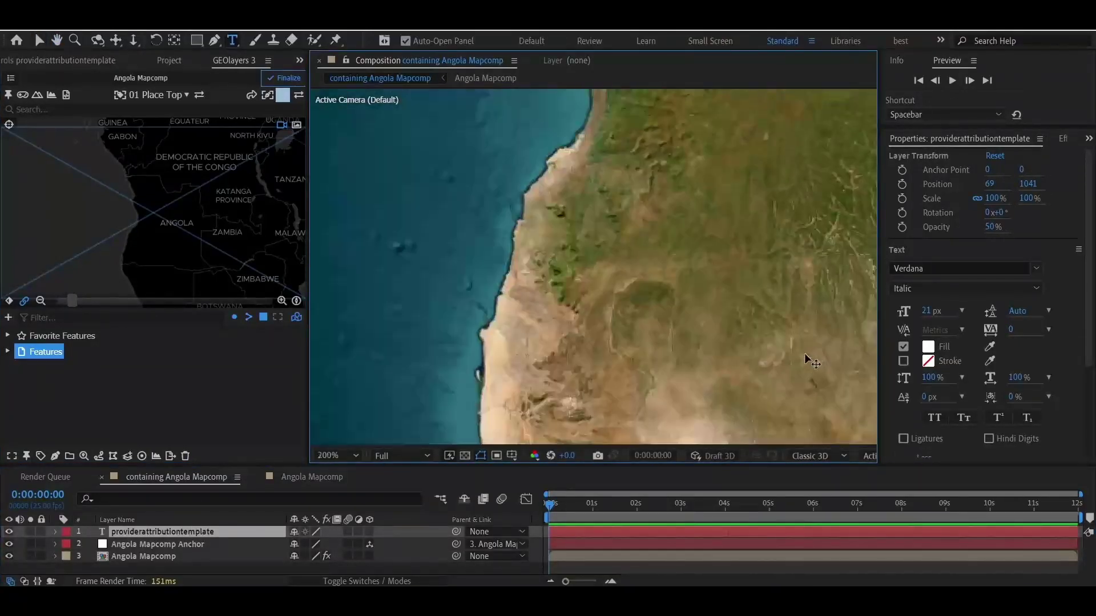
{"action": "scroll", "coordinate": [821, 355], "scroll_direction": "down", "scroll_amount": 4}
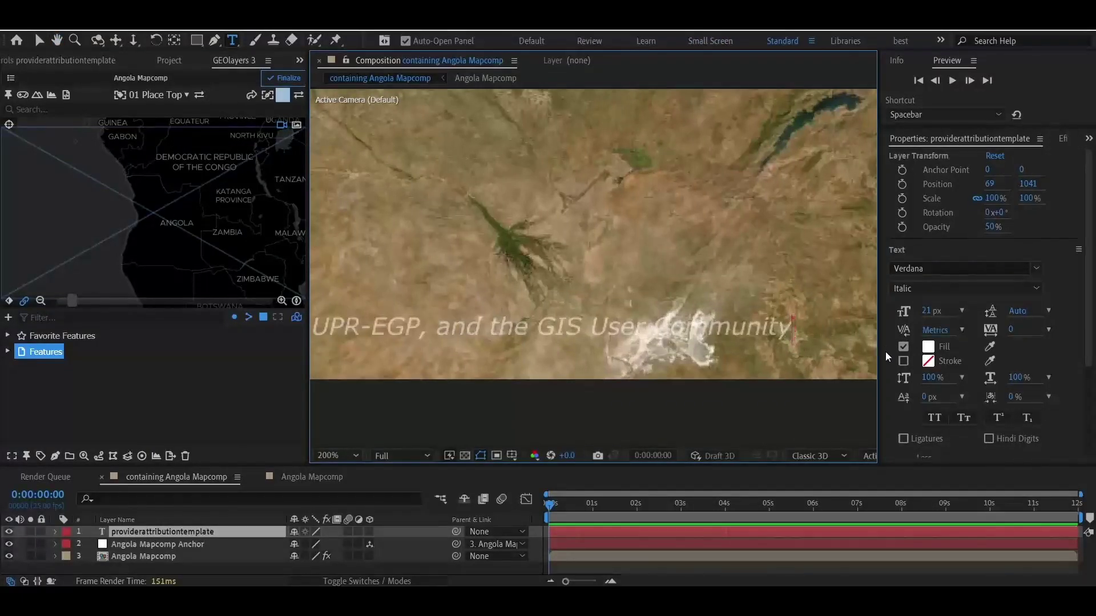
{"action": "type", "text": "/"}
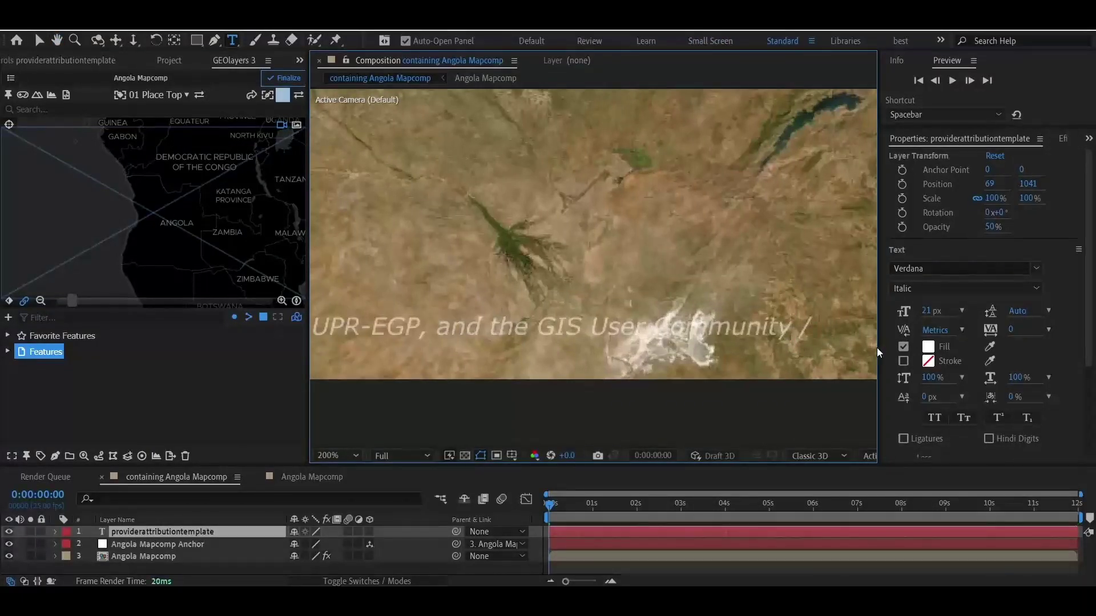
{"action": "type", "text": " Data"}
{"action": "left_click_drag", "start_coordinate": [816, 362], "coordinate": [528, 410]}
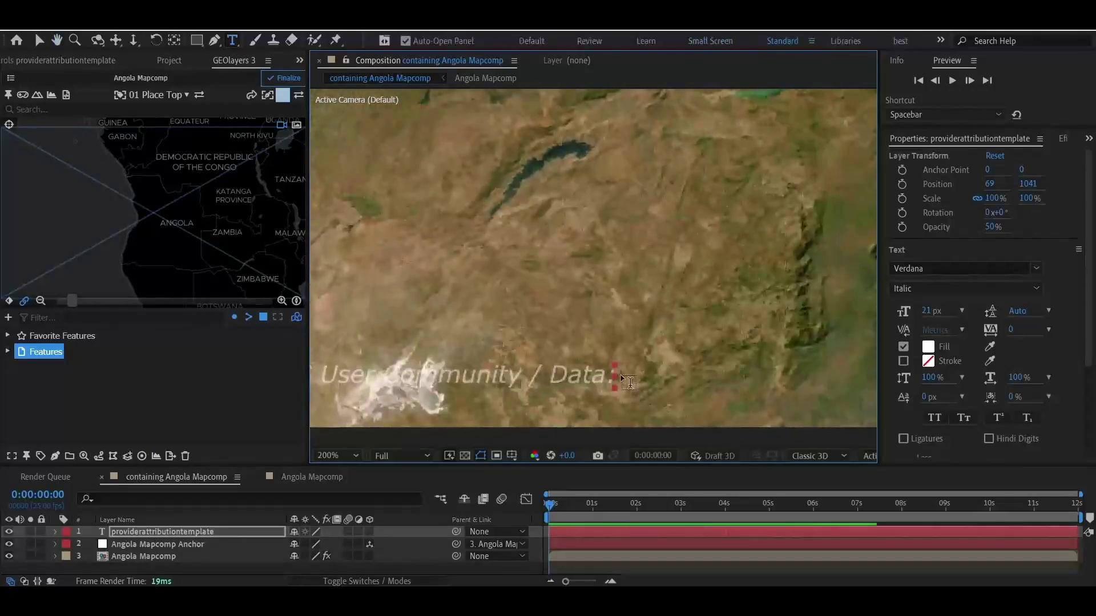
{"action": "type", "text": ":"}
{"action": "key", "text": "Escape"}
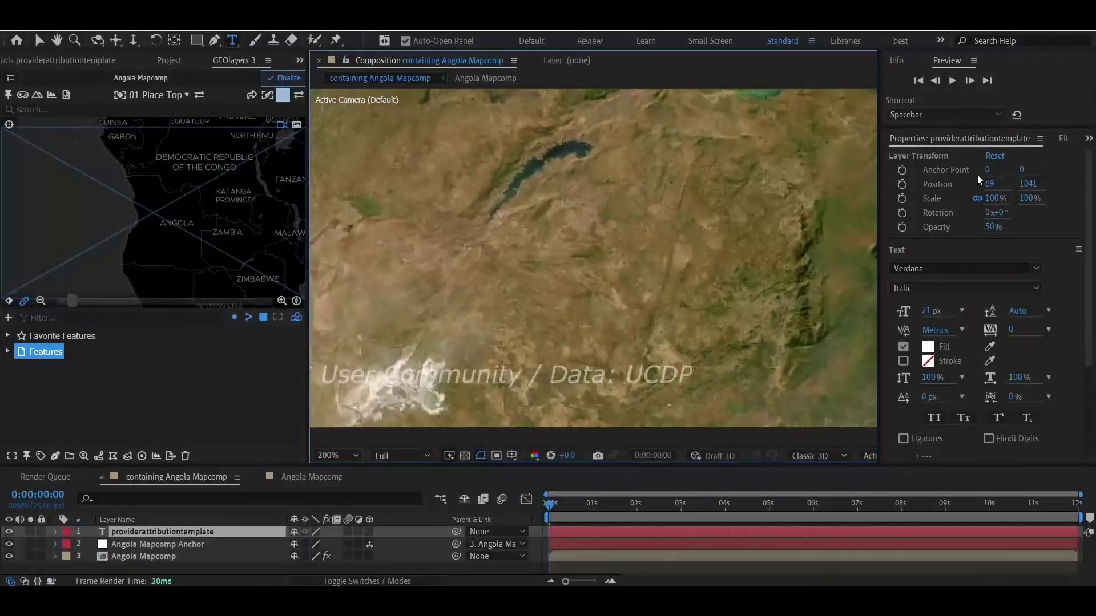
{"action": "left_click", "coordinate": [693, 576]}
{"action": "scroll", "coordinate": [510, 220], "scroll_direction": "down", "scroll_amount": 4}
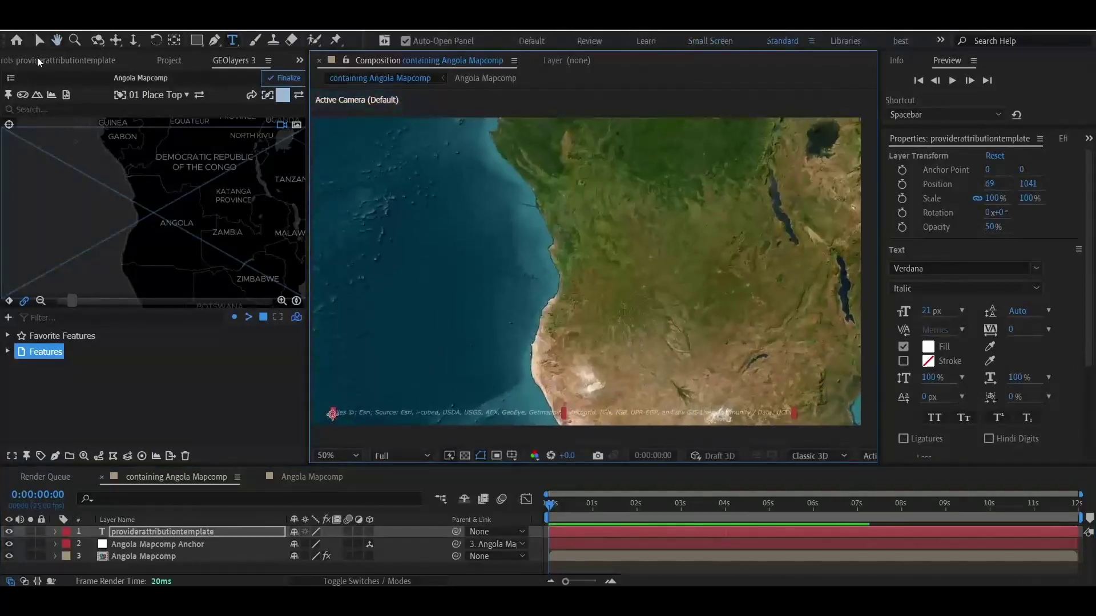
{"action": "left_click", "coordinate": [40, 40]}
{"action": "left_click", "coordinate": [331, 572]}
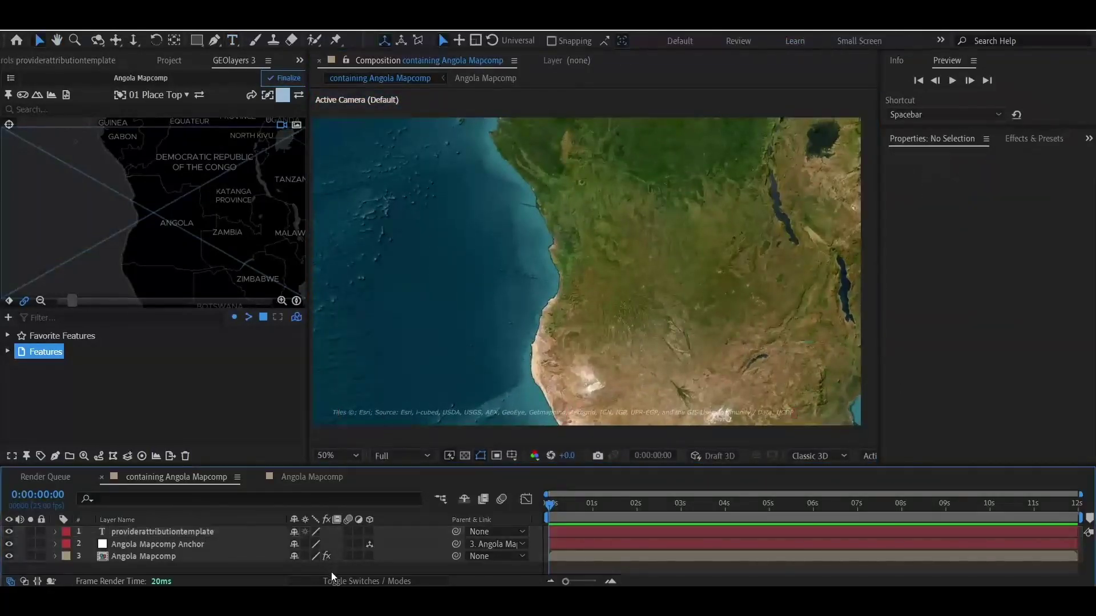
Save the After Effects project as "angola war edeaths" in the 02 project folder of "2024.12.24 africa canopy height"
{"action": "key", "text": "ctrl+s"}
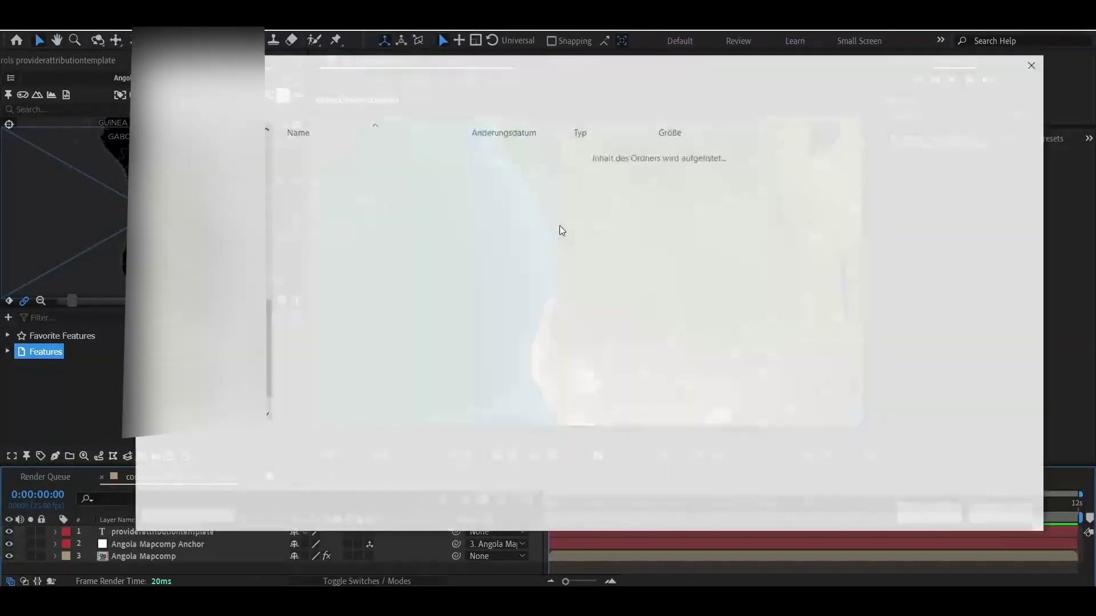
{"action": "scroll", "coordinate": [200, 257], "scroll_direction": "up", "scroll_amount": 8}
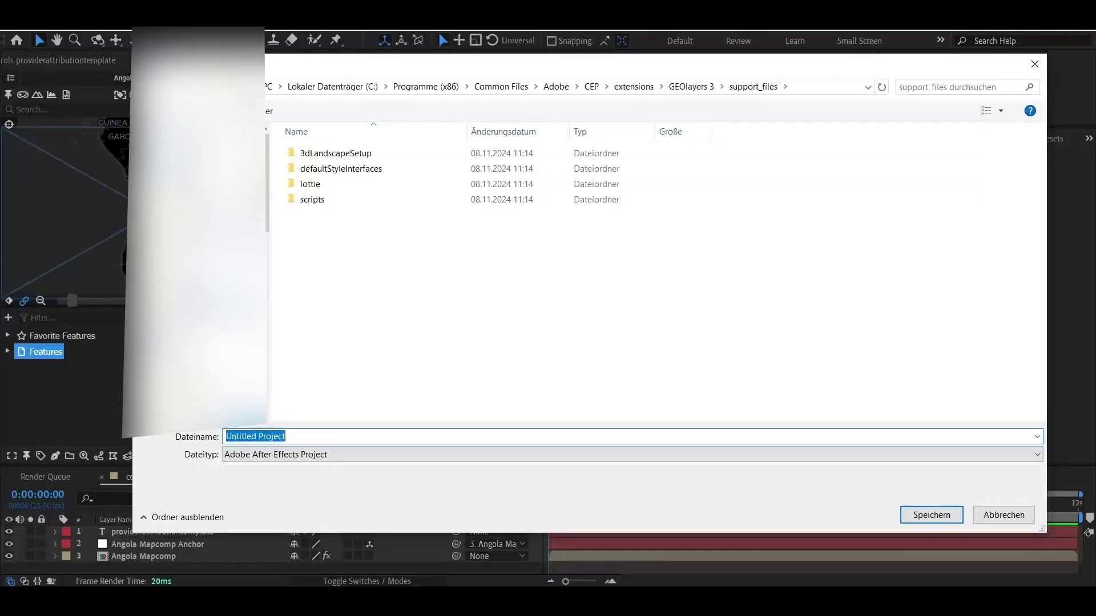
{"action": "left_click", "coordinate": [656, 162]}
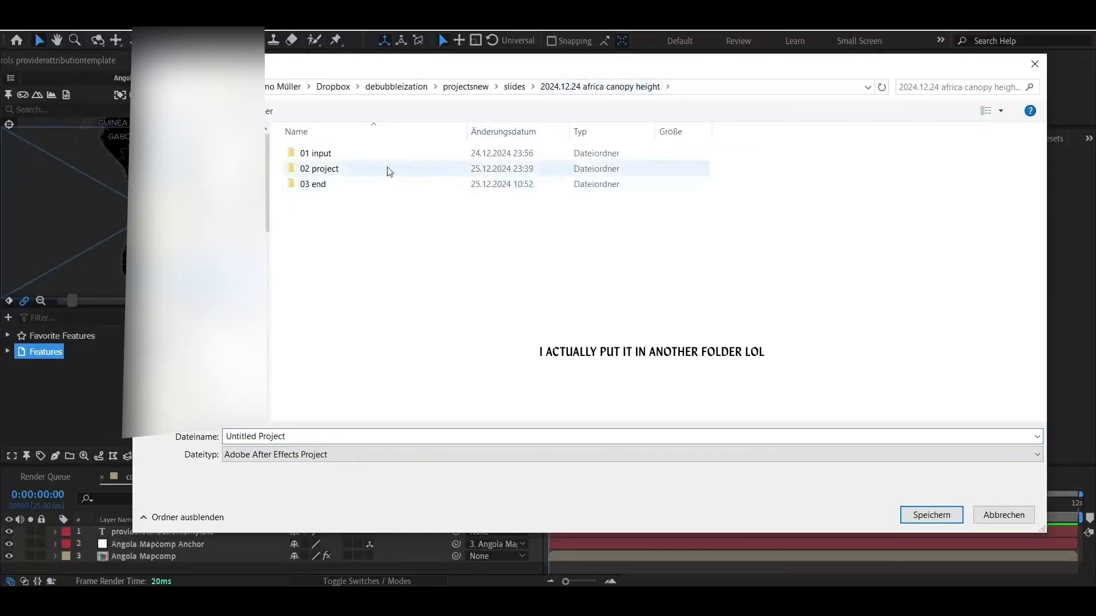
{"action": "double_click", "coordinate": [389, 170]}
{"action": "left_click", "coordinate": [314, 437]}
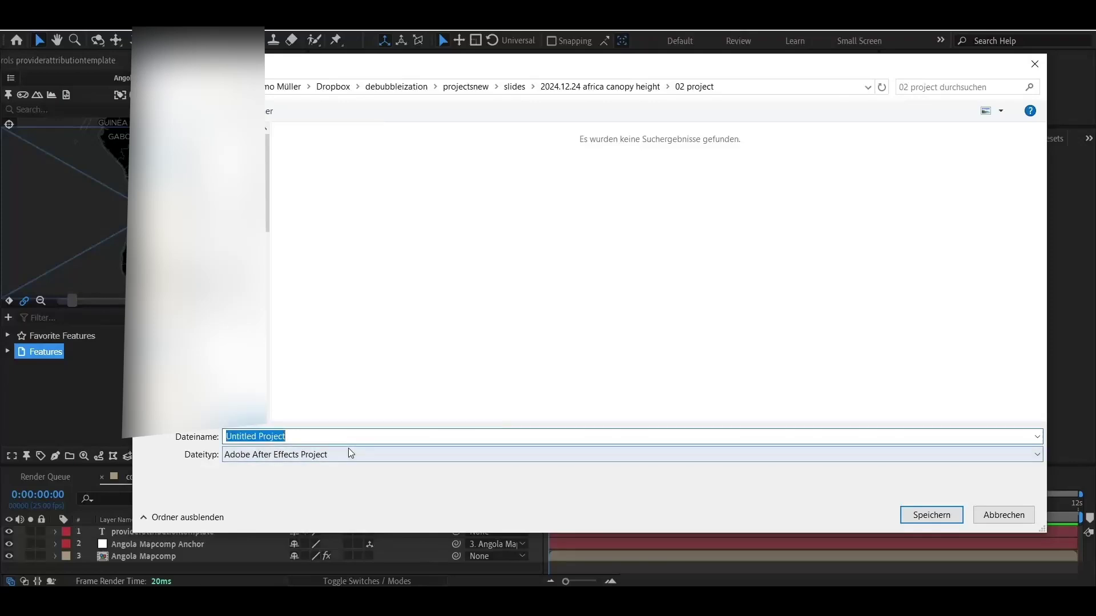
{"action": "type", "text": "angola w"}
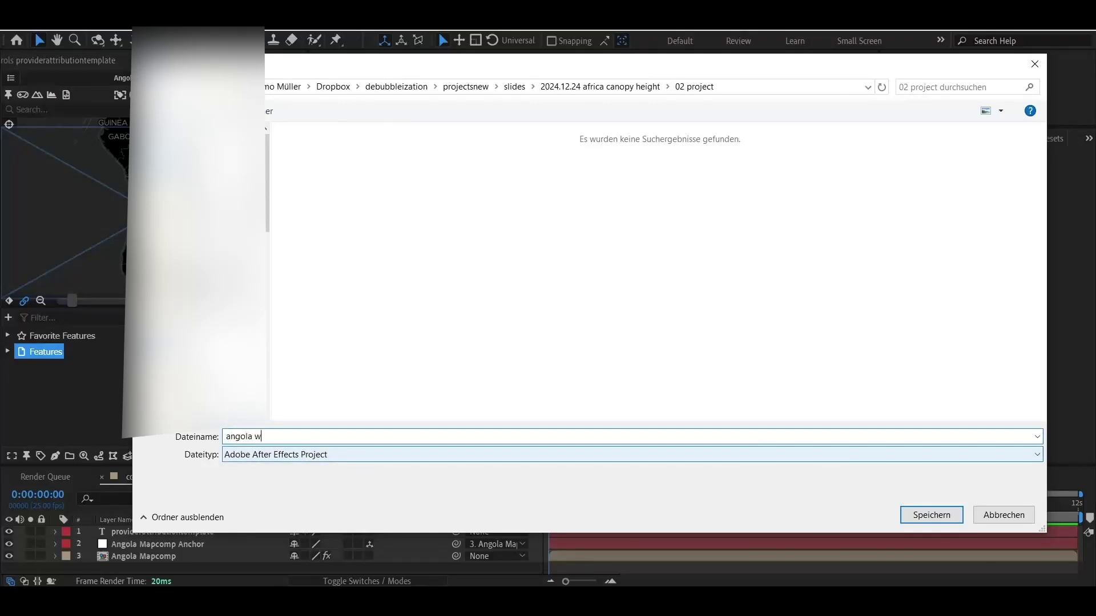
{"action": "type", "text": "ar edeaths"}
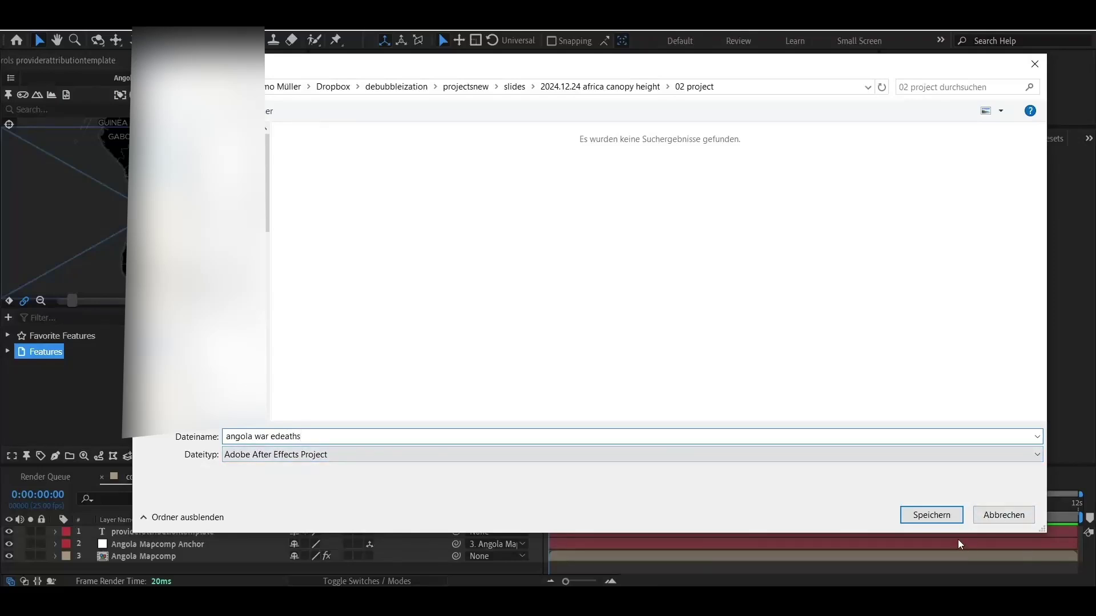
{"action": "left_click", "coordinate": [932, 514]}
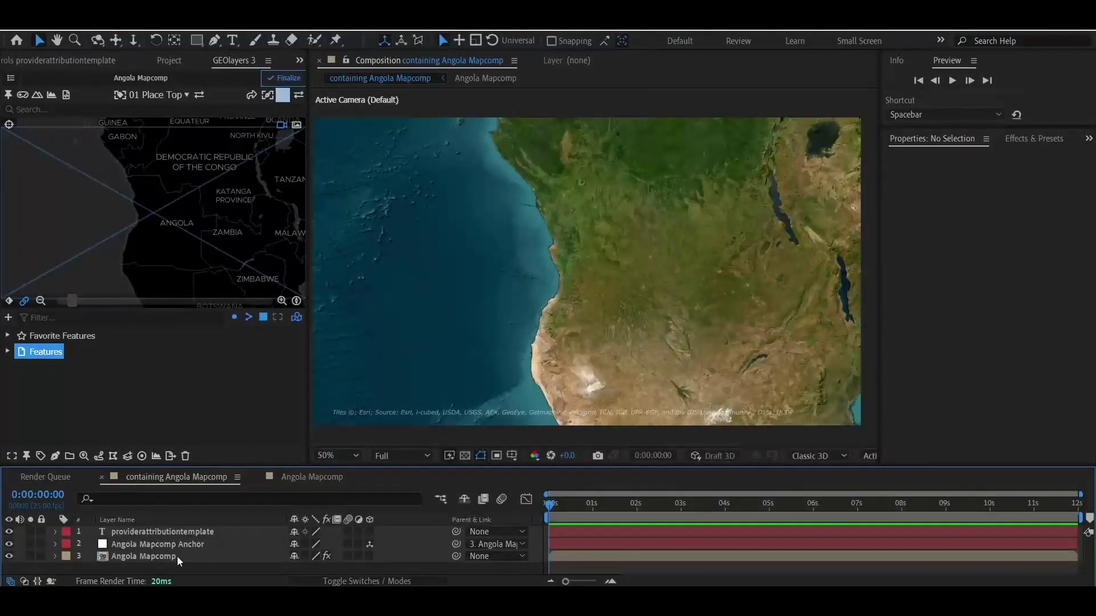
Name the features in the Features collection by the deathsangola property and apply the change
{"action": "left_click", "coordinate": [45, 351]}
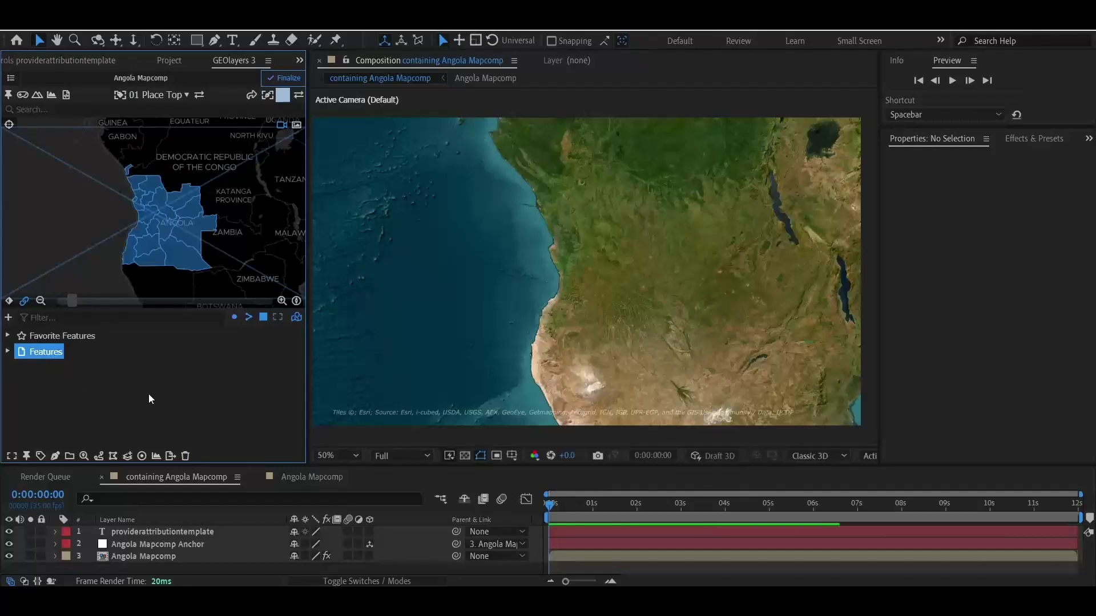
{"action": "left_click", "coordinate": [8, 352]}
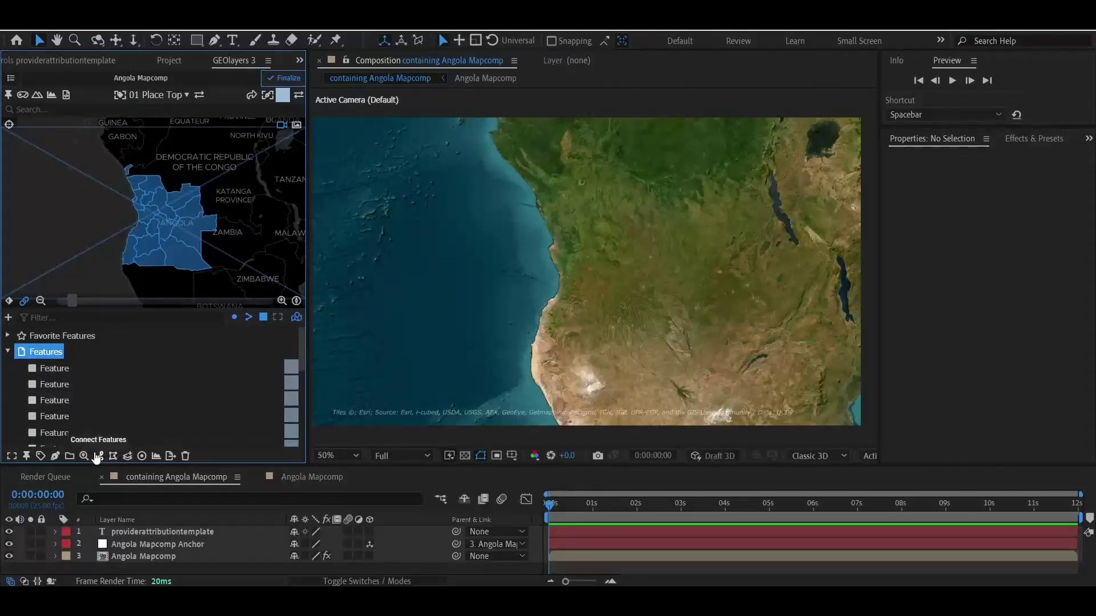
{"action": "left_click", "coordinate": [84, 456]}
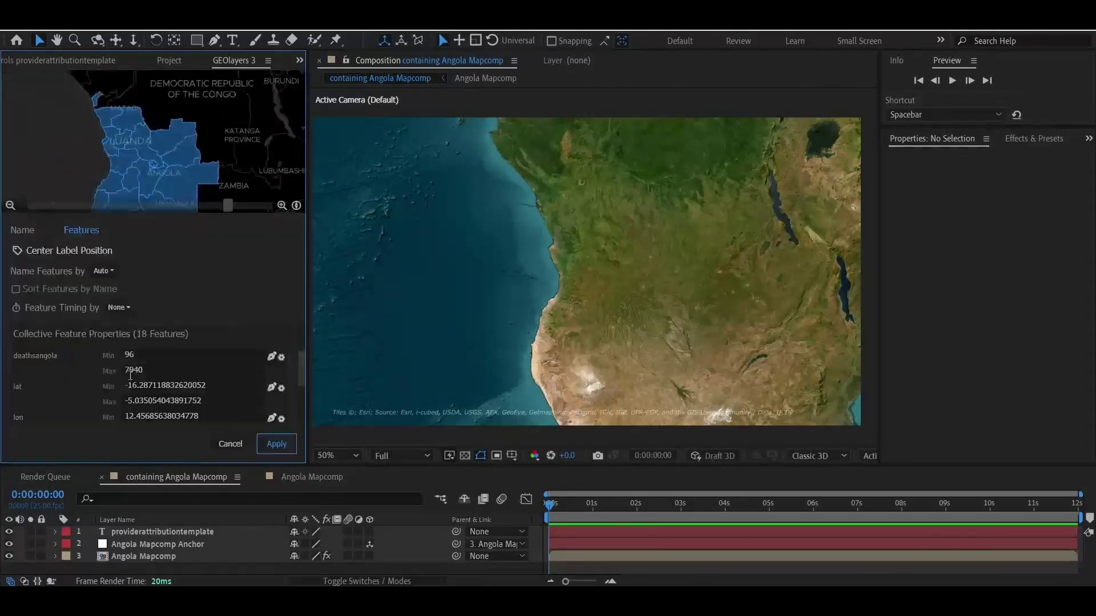
{"action": "left_click", "coordinate": [104, 271]}
{"action": "left_click", "coordinate": [122, 317]}
{"action": "left_click", "coordinate": [284, 444]}
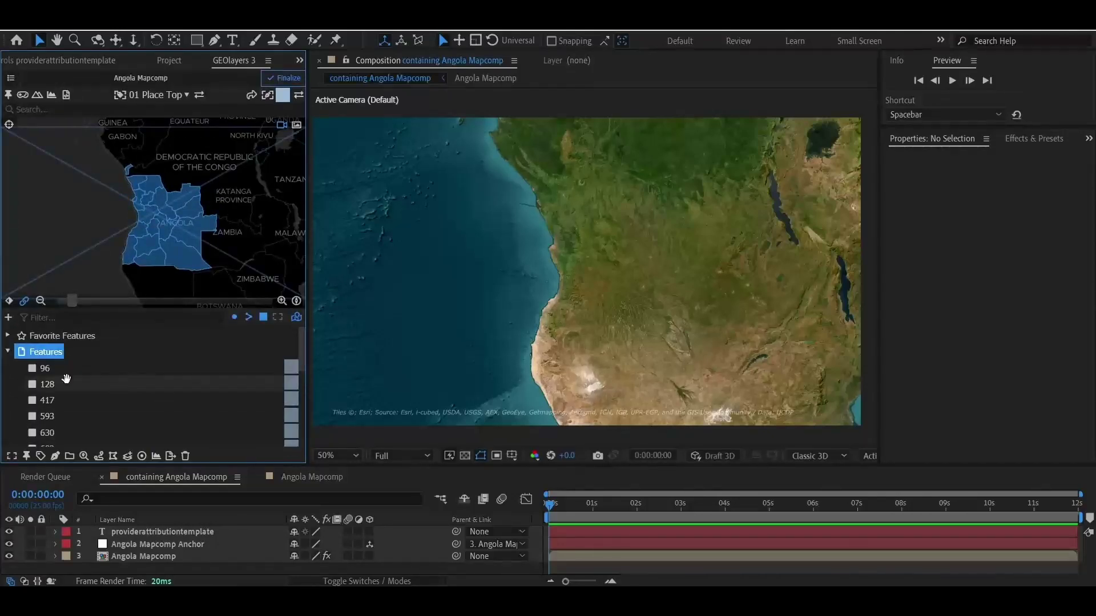
Look through the renamed features and reopen the Features collection's settings to view its collective properties
{"action": "scroll", "coordinate": [100, 403], "scroll_direction": "up", "scroll_amount": 5}
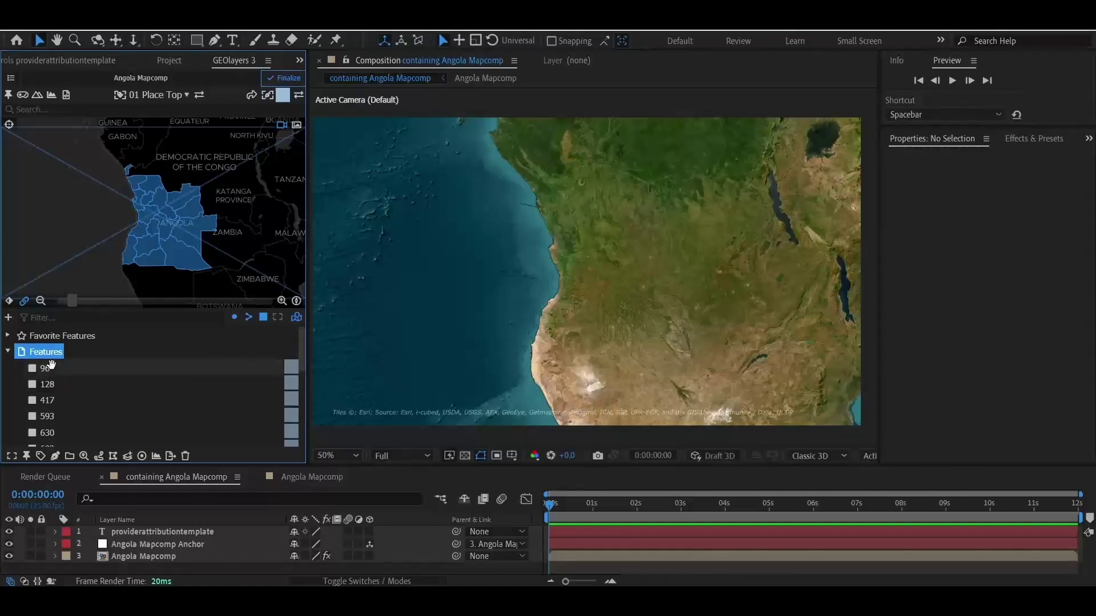
{"action": "scroll", "coordinate": [98, 383], "scroll_direction": "down", "scroll_amount": 5}
{"action": "scroll", "coordinate": [101, 391], "scroll_direction": "up", "scroll_amount": 5}
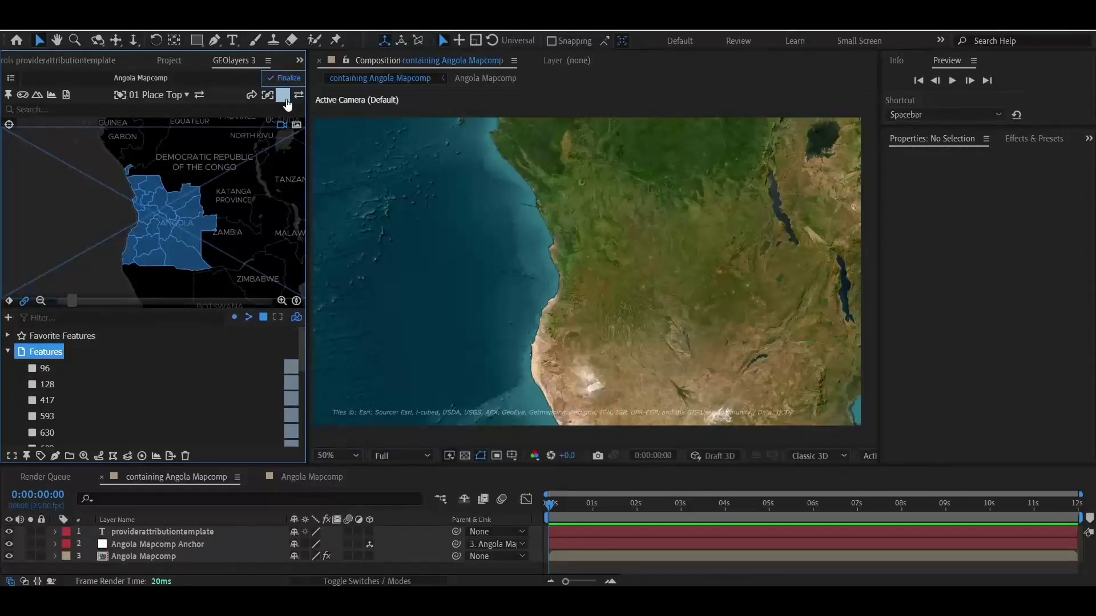
{"action": "left_click", "coordinate": [84, 457]}
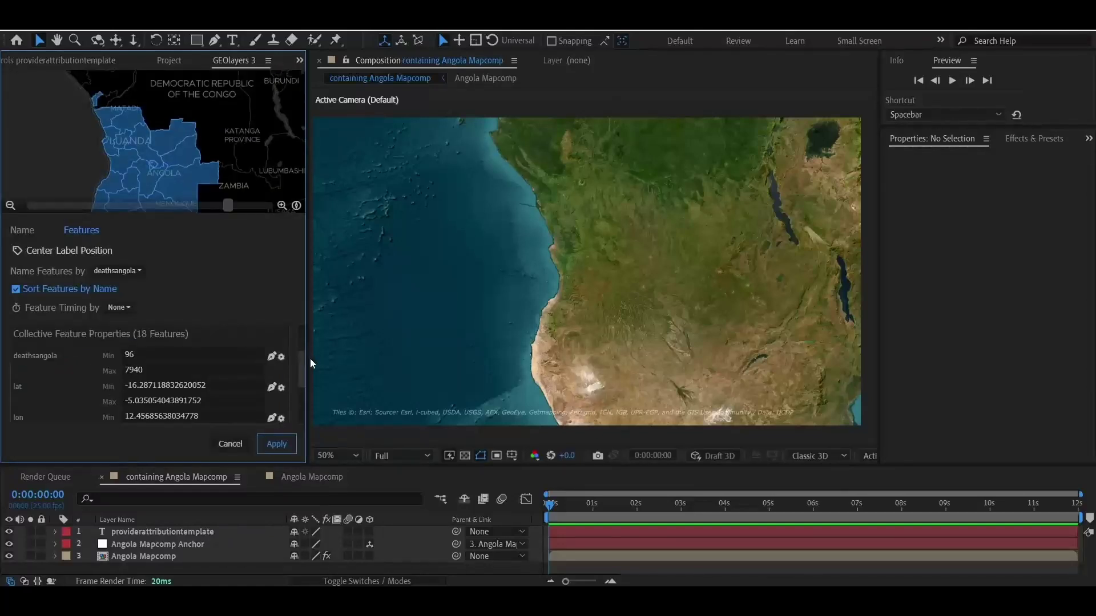
Create a data-driven fill color style from the deathsangola property of the Angola features
{"action": "left_click", "coordinate": [271, 356]}
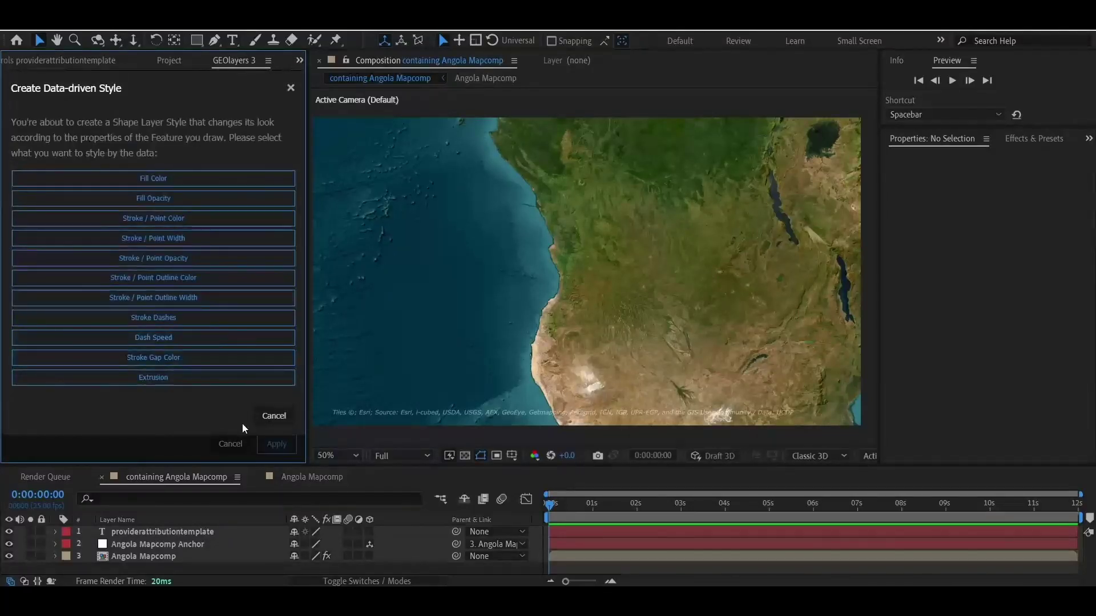
{"action": "left_click", "coordinate": [228, 443]}
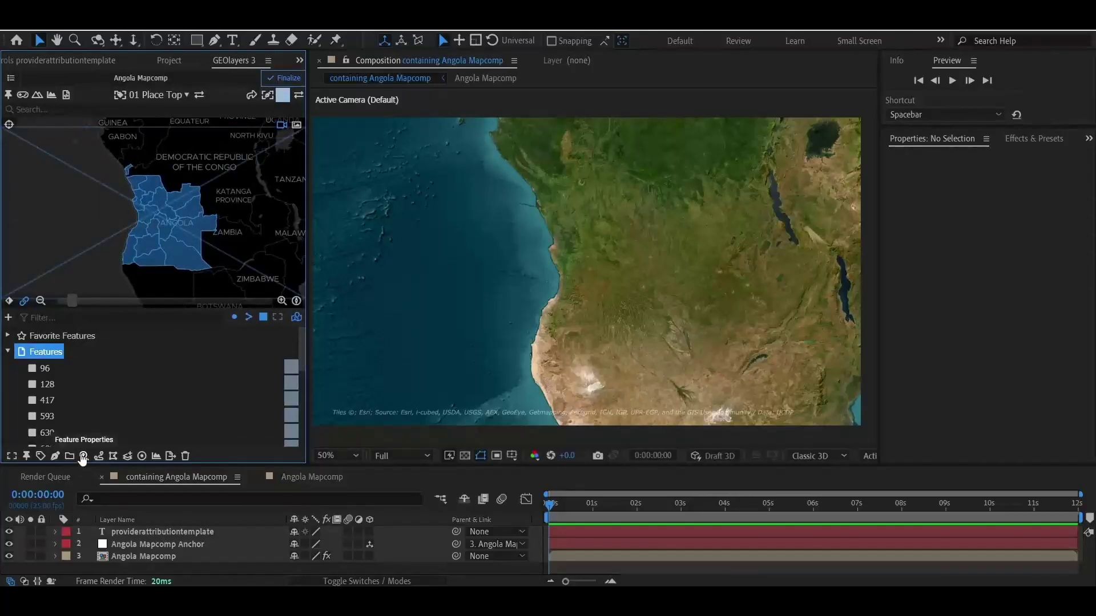
{"action": "left_click", "coordinate": [84, 457]}
{"action": "left_click", "coordinate": [273, 357]}
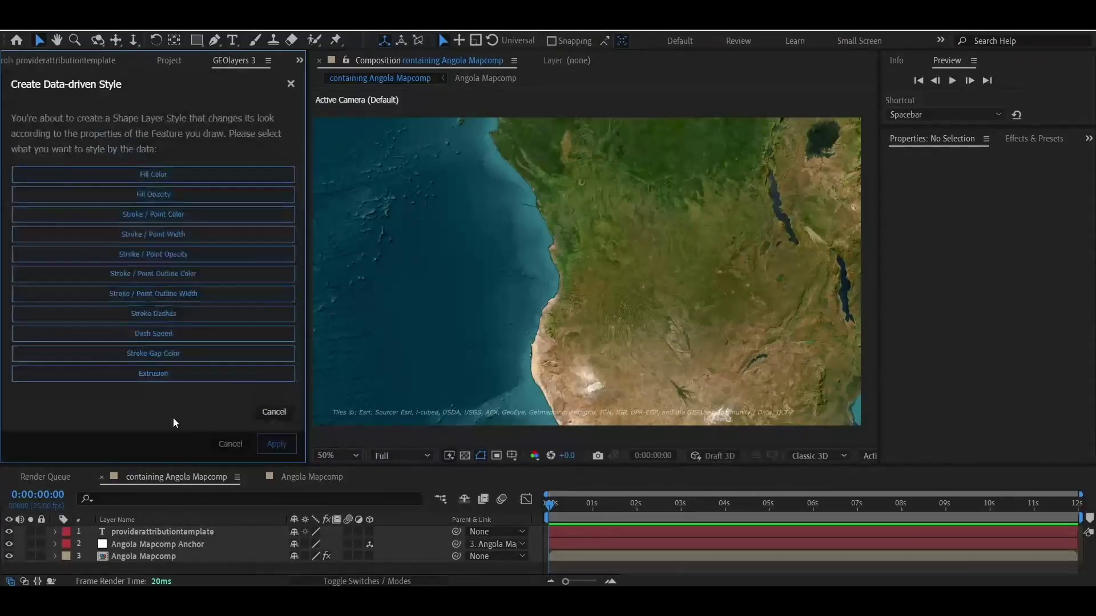
{"action": "left_click", "coordinate": [171, 181]}
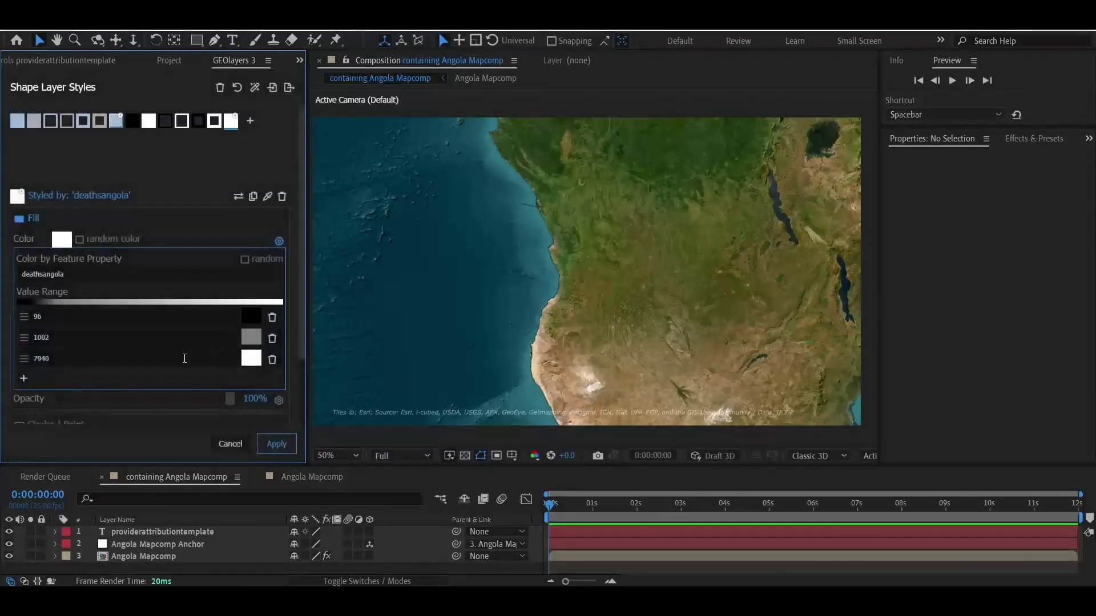
Set the lowest value stop of the color range to 0 and remove the 1002 stop
{"action": "left_click", "coordinate": [54, 323]}
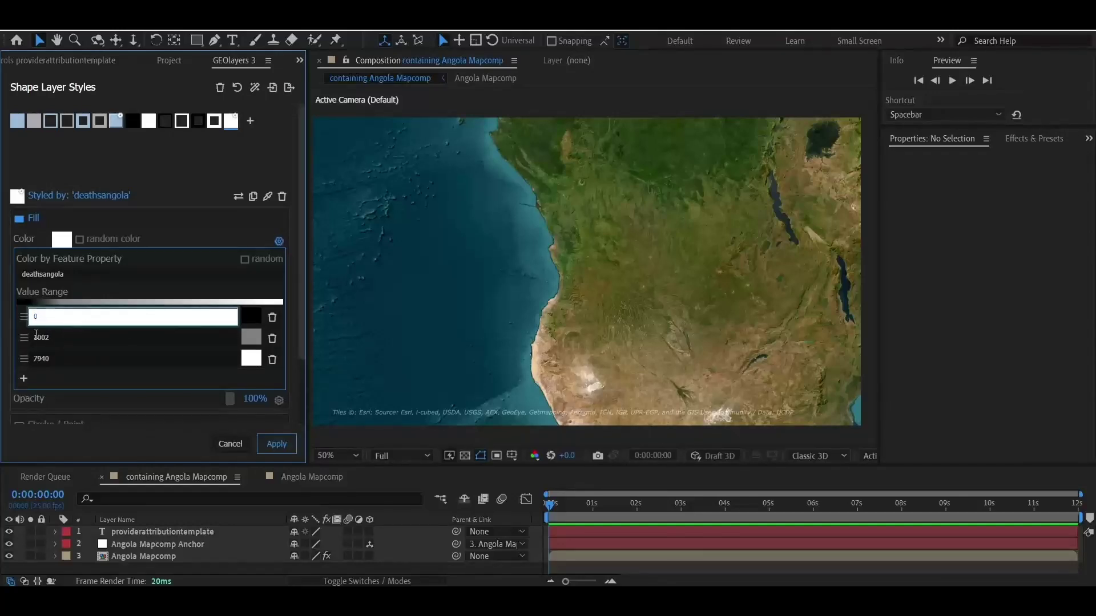
{"action": "key", "text": "Return"}
{"action": "scroll", "coordinate": [274, 340], "scroll_direction": "down", "scroll_amount": 1}
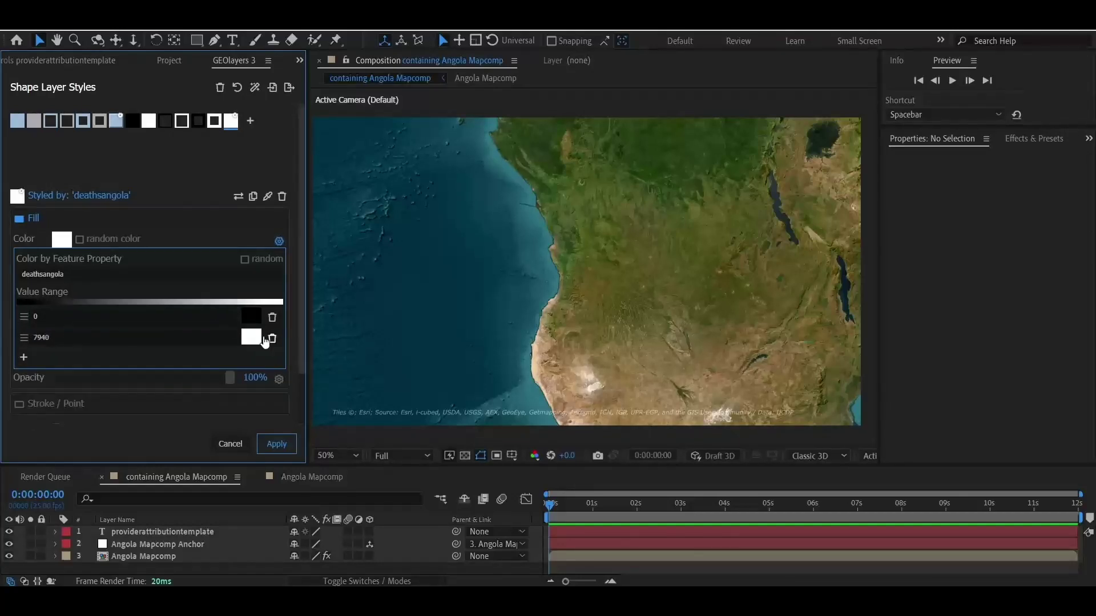
Set the color of the 0 stop to white, #ffffff
{"action": "left_click", "coordinate": [250, 331]}
{"action": "left_click_drag", "start_coordinate": [30, 165], "coordinate": [5, 159]}
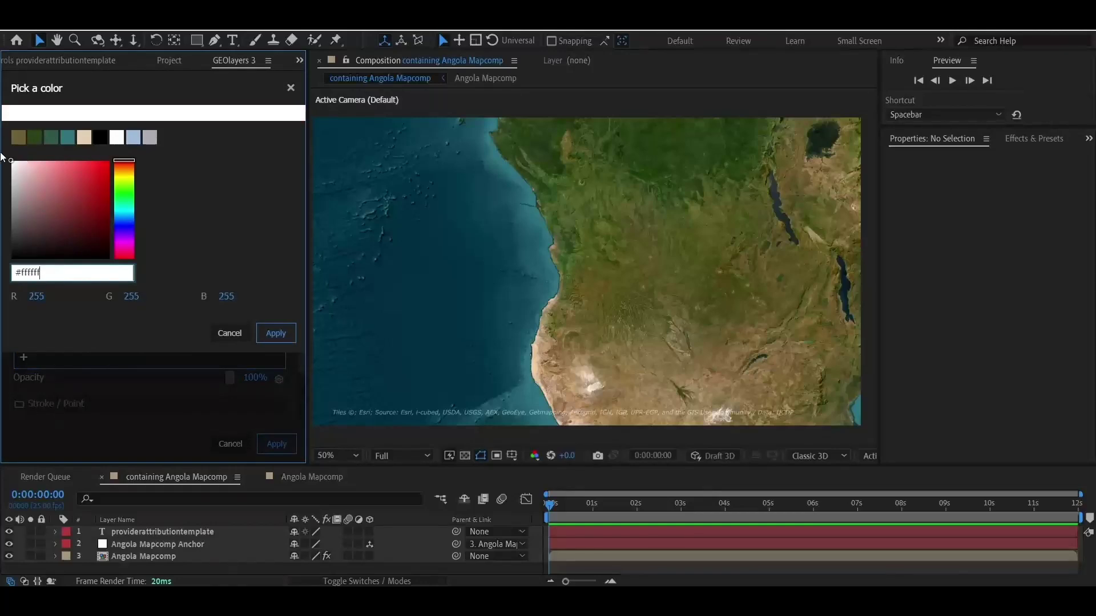
{"action": "left_click", "coordinate": [271, 336]}
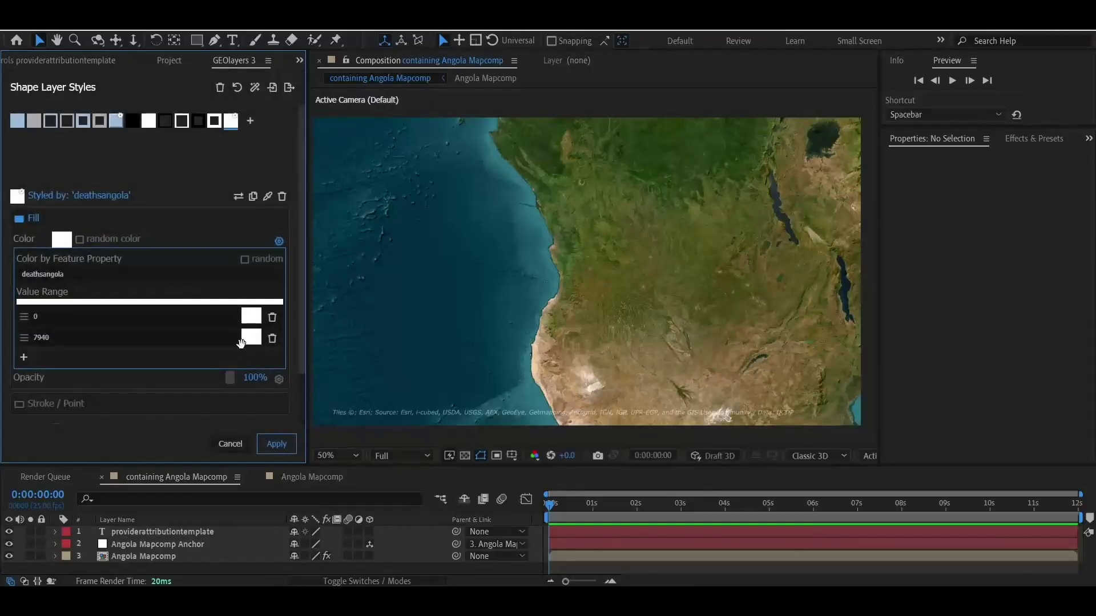
Set the color of the 7940 stop to dark red, #7d0000
{"action": "left_click", "coordinate": [251, 338]}
{"action": "type", "text": "#ff6d6d"}
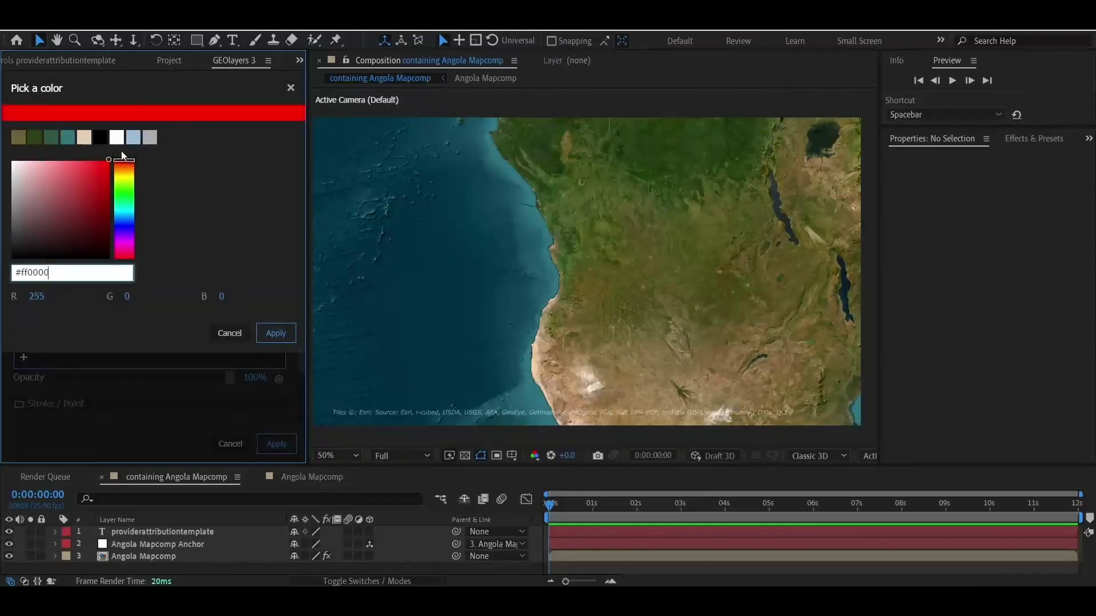
{"action": "key", "text": "BackSpace"}
{"action": "key", "text": "BackSpace"}
{"action": "key", "text": "BackSpace"}
{"action": "key", "text": "BackSpace"}
{"action": "type", "text": "2929"}
{"action": "key", "text": "Down"}
{"action": "key", "text": "Down"}
{"action": "key", "text": "Down"}
{"action": "key", "text": "Down"}
{"action": "key", "text": "Down"}
{"action": "key", "text": "Down"}
{"action": "key", "text": "Down"}
{"action": "key", "text": "Down"}
{"action": "key", "text": "Down"}
{"action": "key", "text": "Down"}
{"action": "key", "text": "Down"}
{"action": "key", "text": "Down"}
{"action": "key", "text": "Down"}
{"action": "key", "text": "Down"}
{"action": "key", "text": "Down"}
{"action": "key", "text": "Down"}
{"action": "key", "text": "Down"}
{"action": "key", "text": "Down"}
{"action": "key", "text": "Down"}
{"action": "key", "text": "Down"}
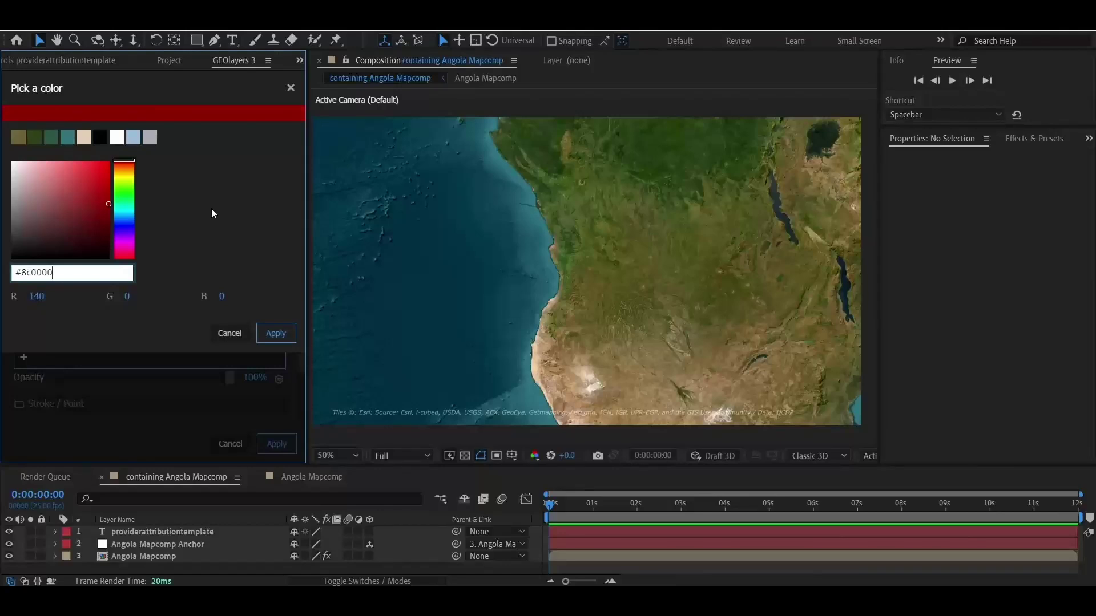
{"action": "left_click", "coordinate": [279, 333]}
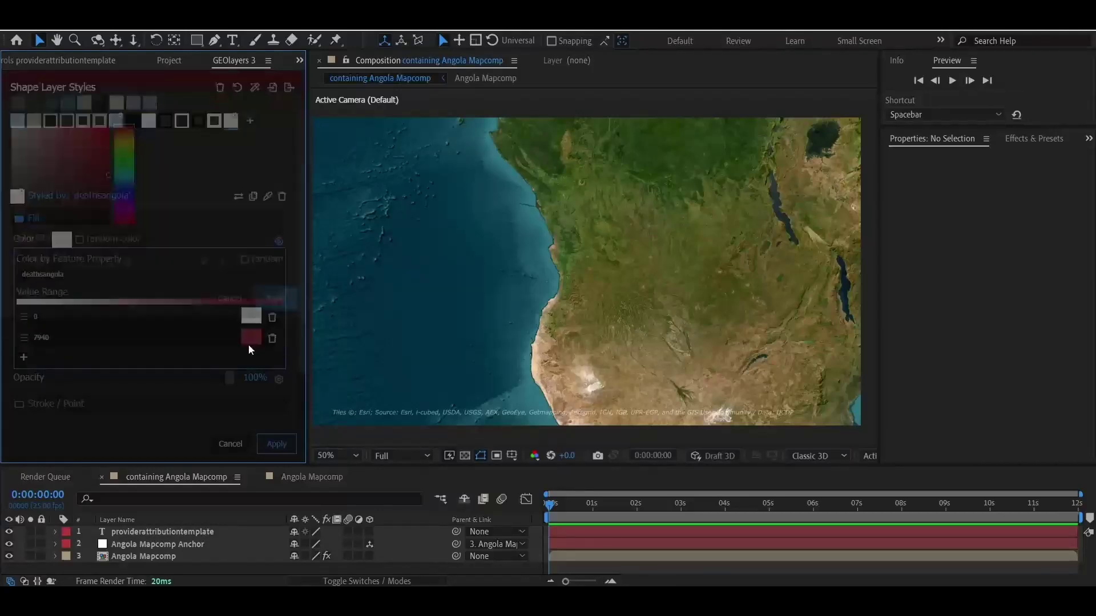
Add a stop with the value 4000 between the 0 and 7940 stops of the color range
{"action": "double_click", "coordinate": [76, 338]}
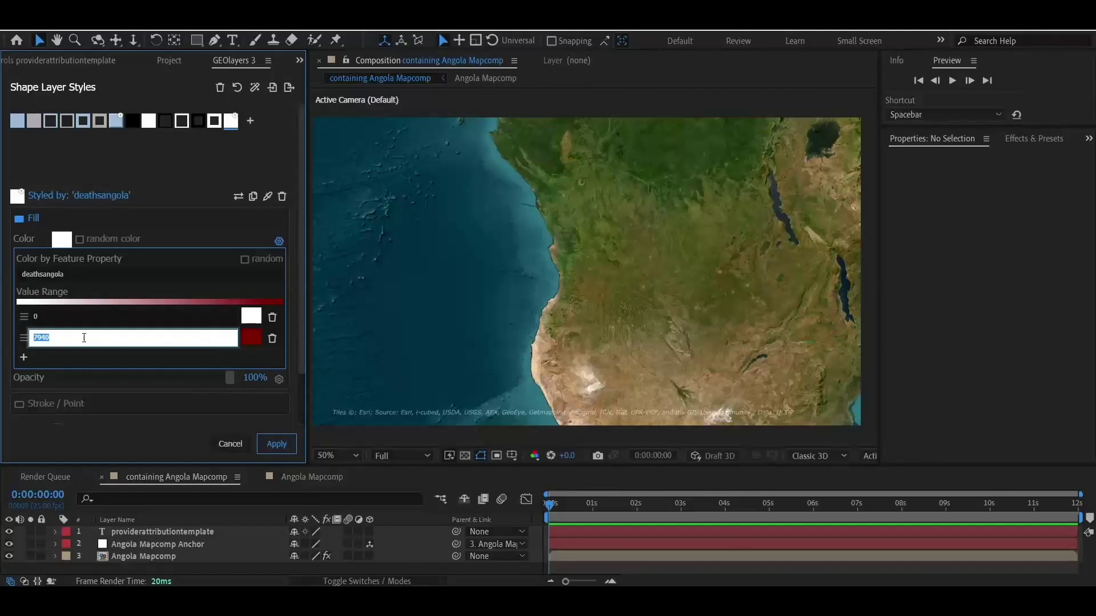
{"action": "left_click", "coordinate": [25, 358]}
{"action": "left_click_drag", "start_coordinate": [25, 365], "coordinate": [25, 336]}
{"action": "double_click", "coordinate": [53, 337]}
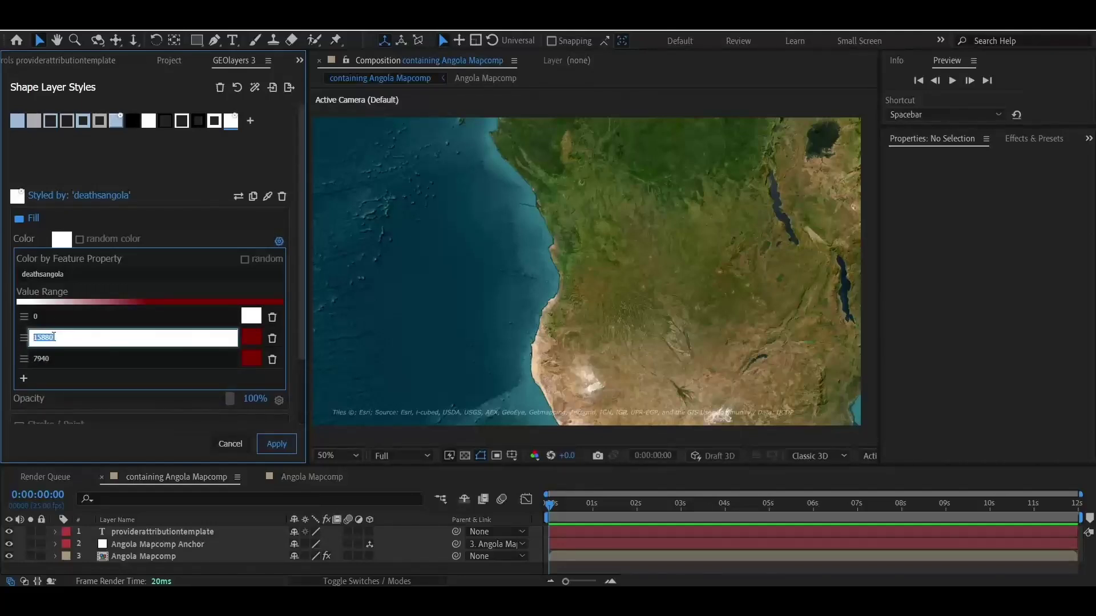
{"action": "type", "text": "400"}
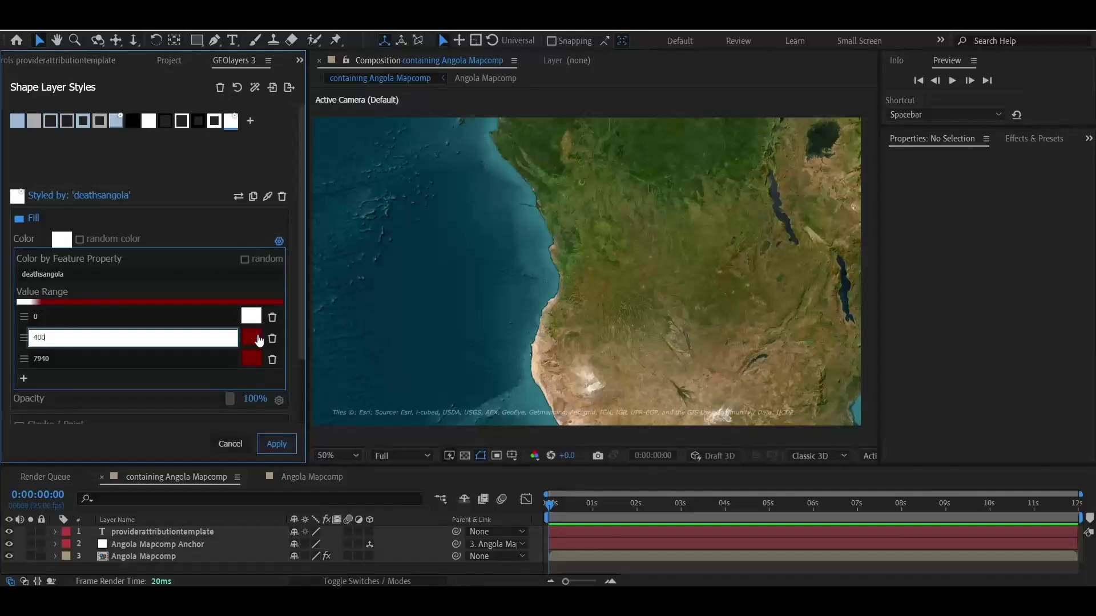
{"action": "type", "text": "0"}
Set the color of the 4000 stop to dark amber, #ba8403
{"action": "left_click", "coordinate": [252, 339]}
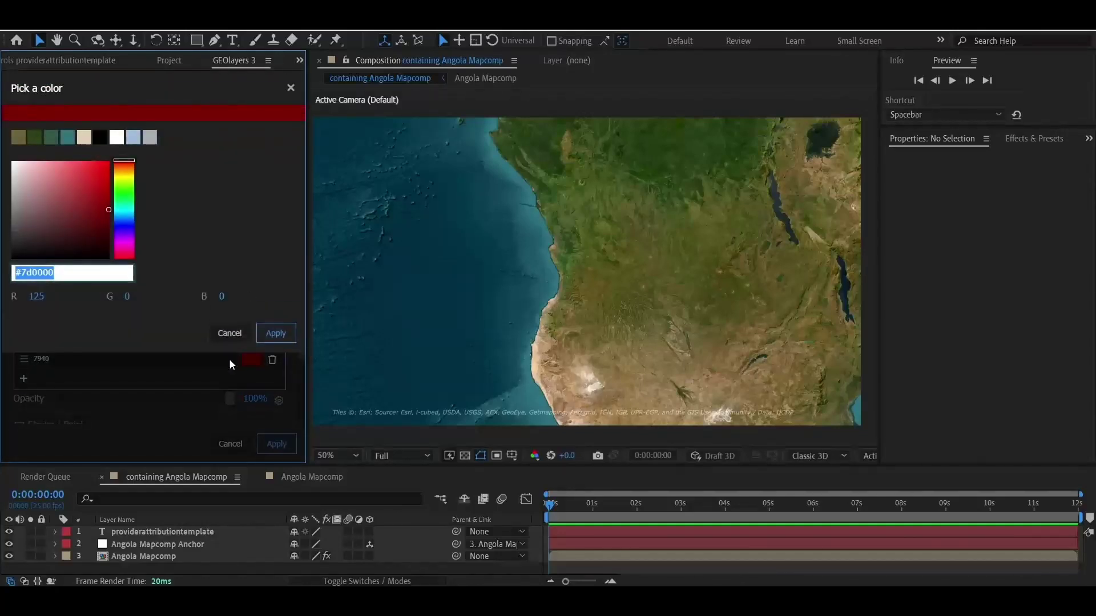
{"action": "left_click_drag", "start_coordinate": [132, 162], "coordinate": [110, 193]}
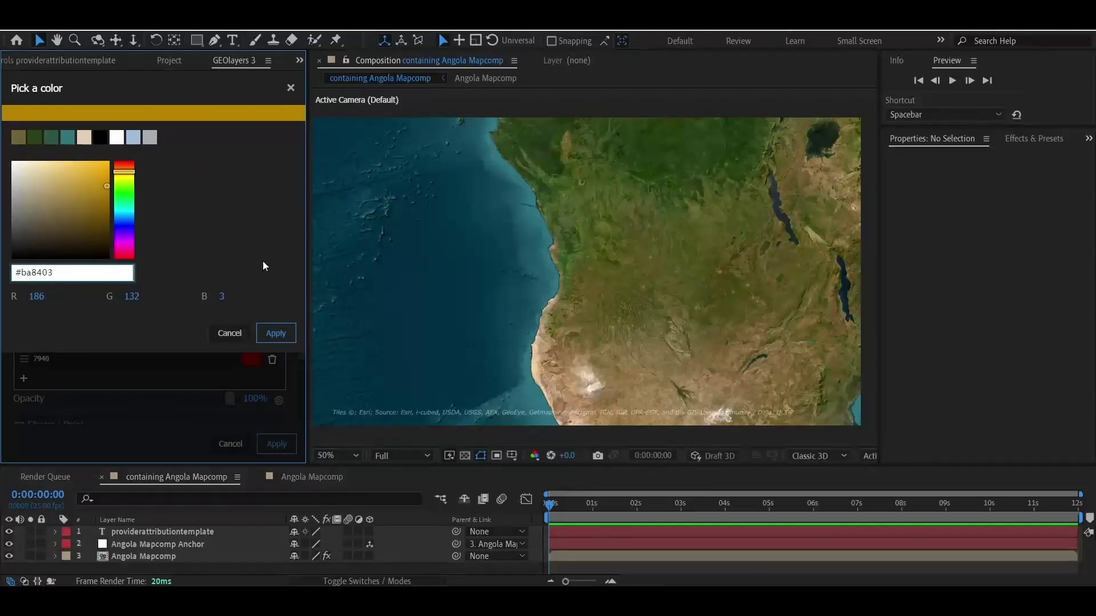
{"action": "left_click", "coordinate": [277, 335]}
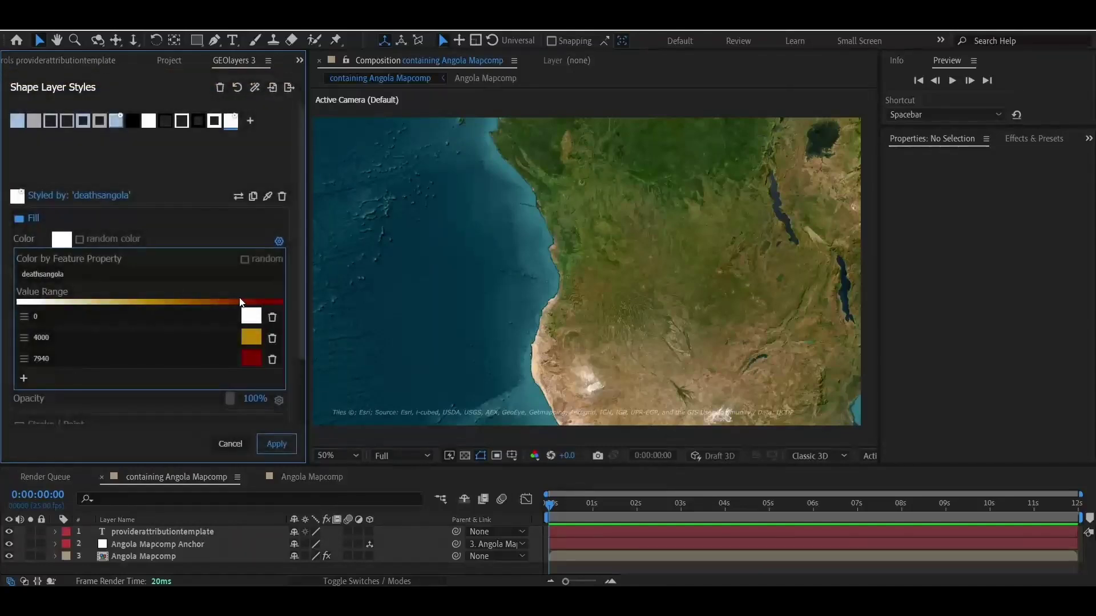
Try a bright yellow stop at 2000 between the 0 and 4000 stops and remove it again
{"action": "left_click", "coordinate": [24, 381]}
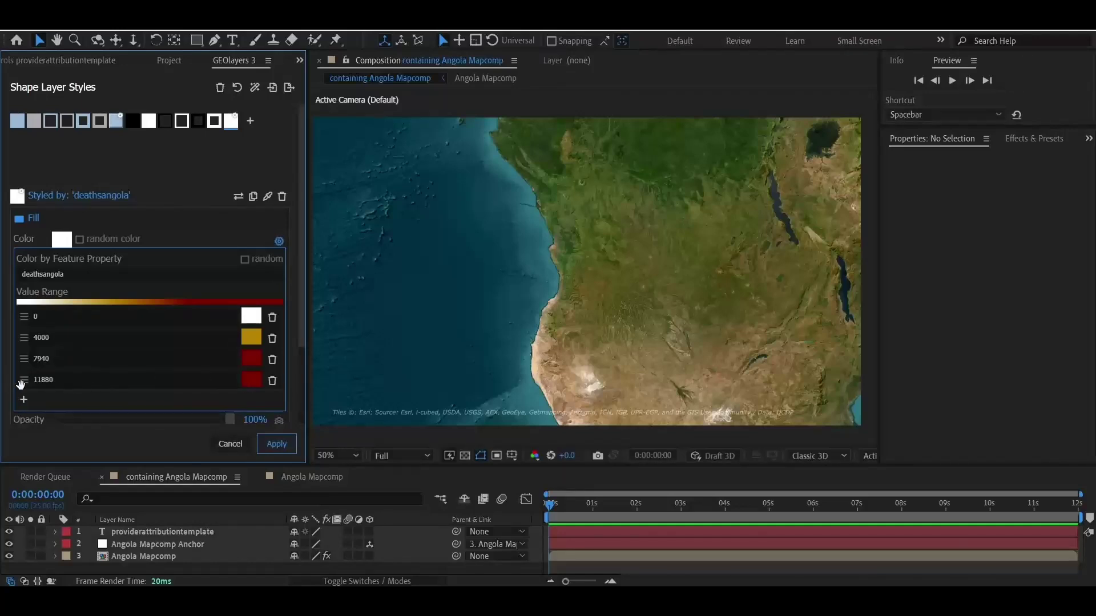
{"action": "left_click_drag", "start_coordinate": [24, 380], "coordinate": [26, 334]}
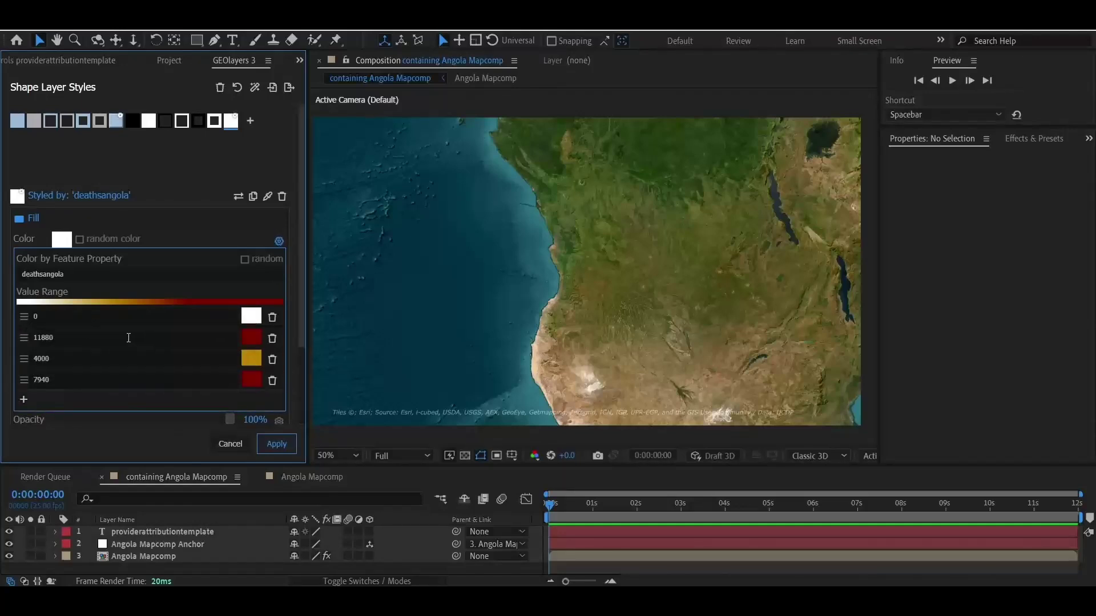
{"action": "left_click", "coordinate": [129, 338]}
{"action": "type", "text": "2"}
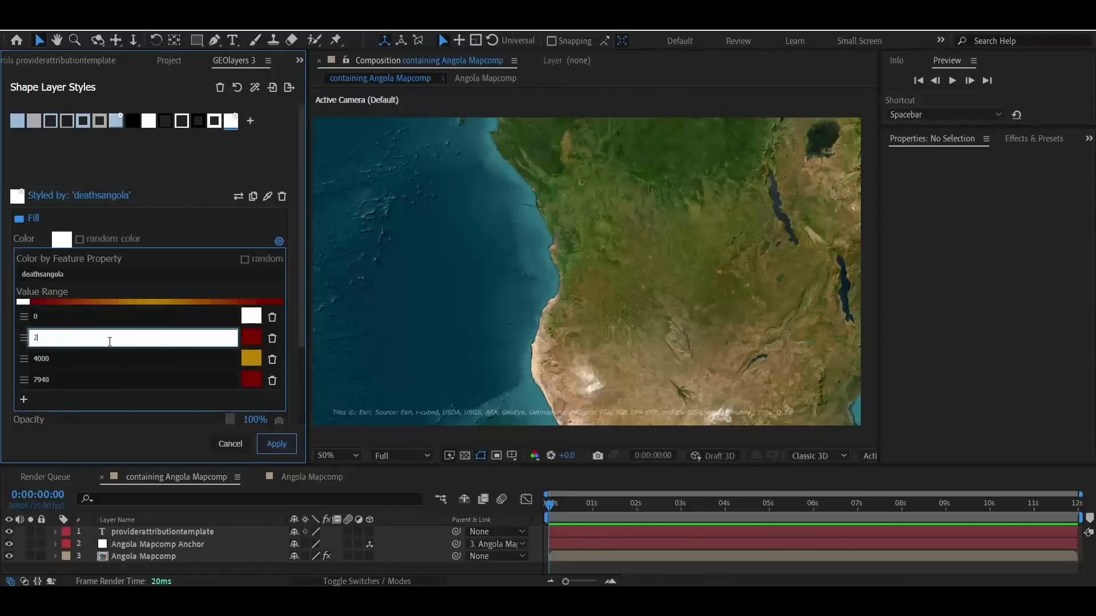
{"action": "type", "text": "000"}
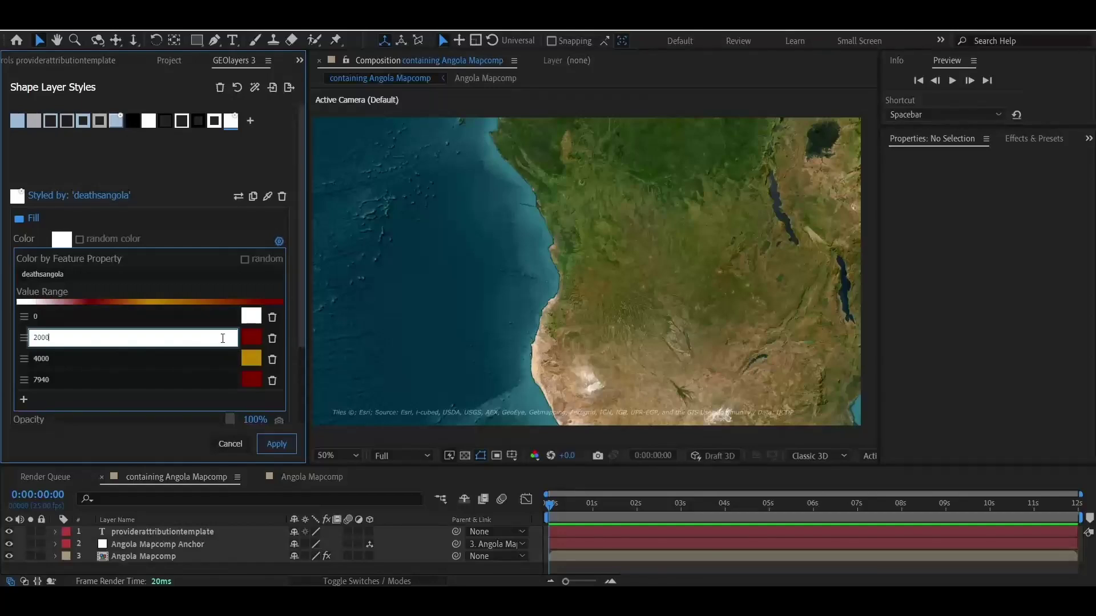
{"action": "left_click", "coordinate": [252, 338]}
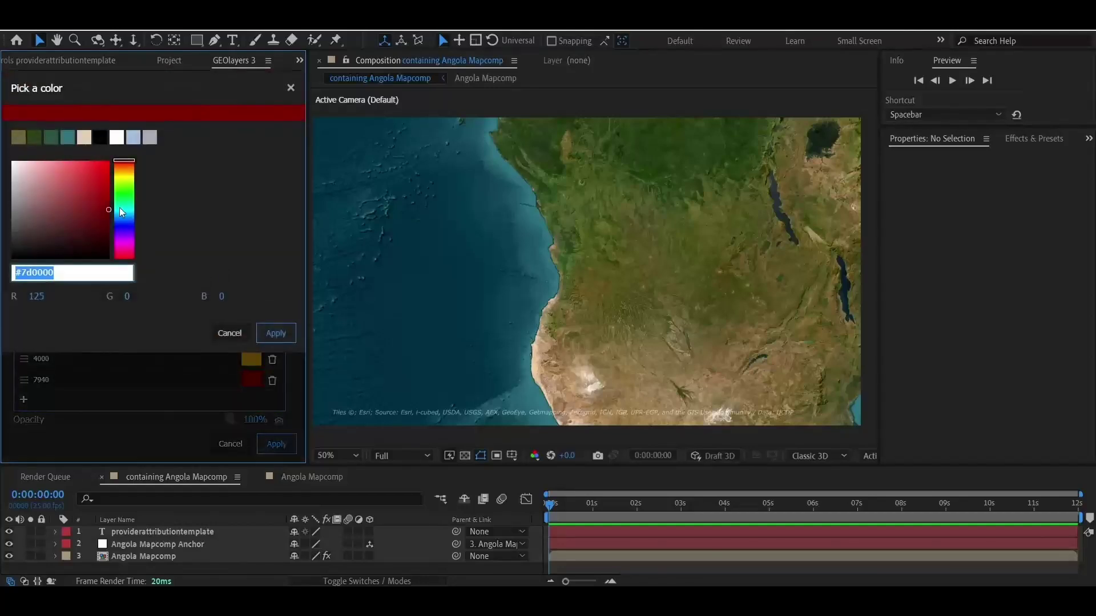
{"action": "left_click_drag", "start_coordinate": [126, 179], "coordinate": [120, 156]}
{"action": "left_click", "coordinate": [125, 181]}
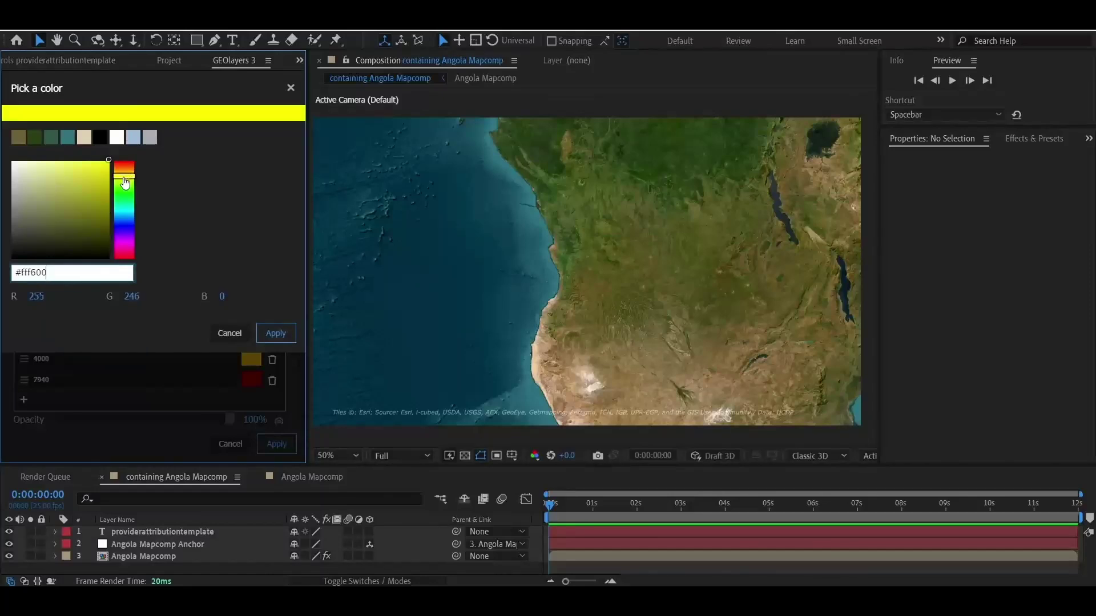
{"action": "left_click", "coordinate": [276, 336]}
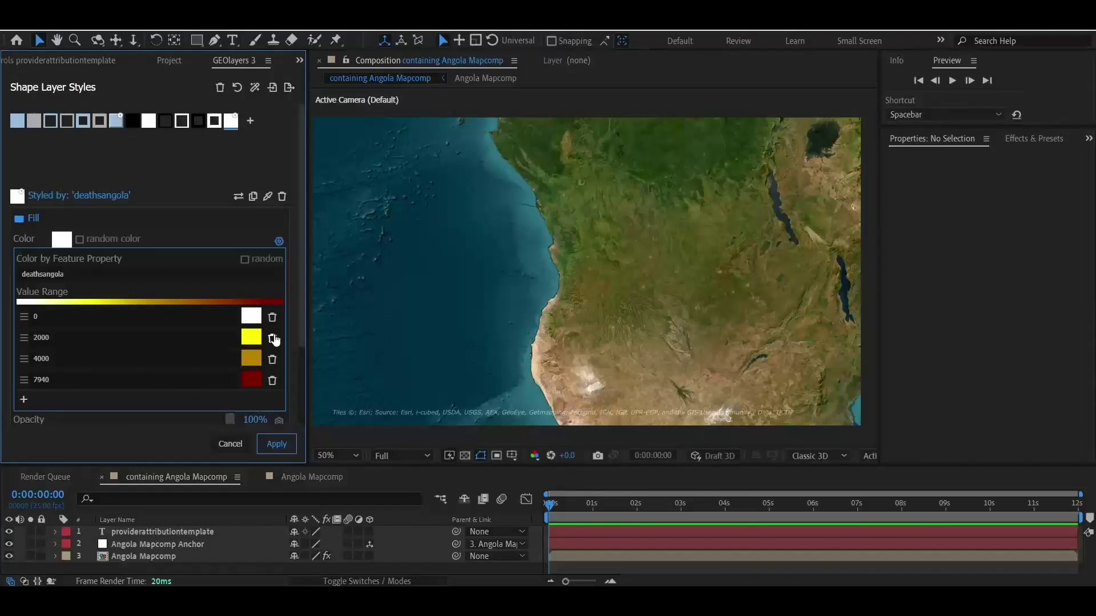
{"action": "left_click", "coordinate": [273, 339]}
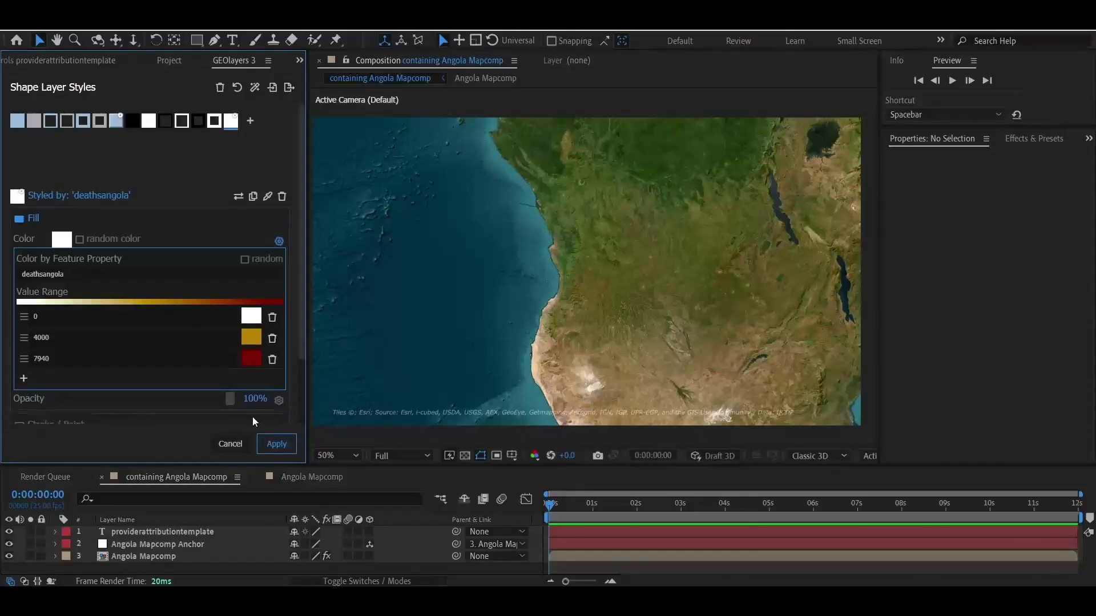
Set the style's layer blending mode to Color, keeping the fill opacity at 100%, and apply the style to the features
{"action": "scroll", "coordinate": [216, 364], "scroll_direction": "down", "scroll_amount": 2}
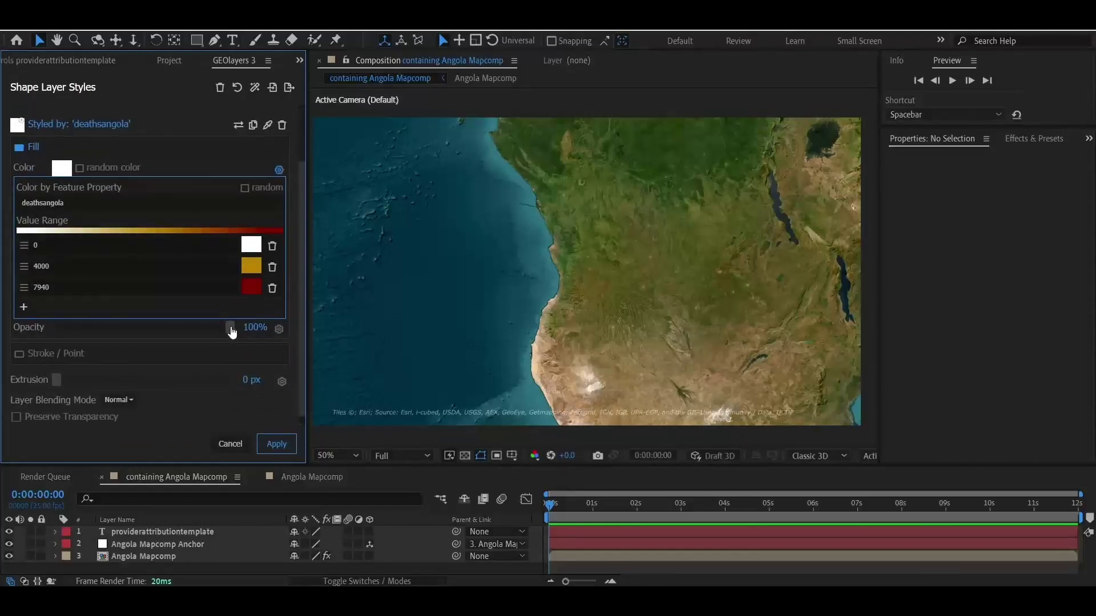
{"action": "left_click_drag", "start_coordinate": [231, 332], "coordinate": [277, 337]}
{"action": "scroll", "coordinate": [159, 375], "scroll_direction": "down", "scroll_amount": 1}
{"action": "left_click", "coordinate": [125, 400]}
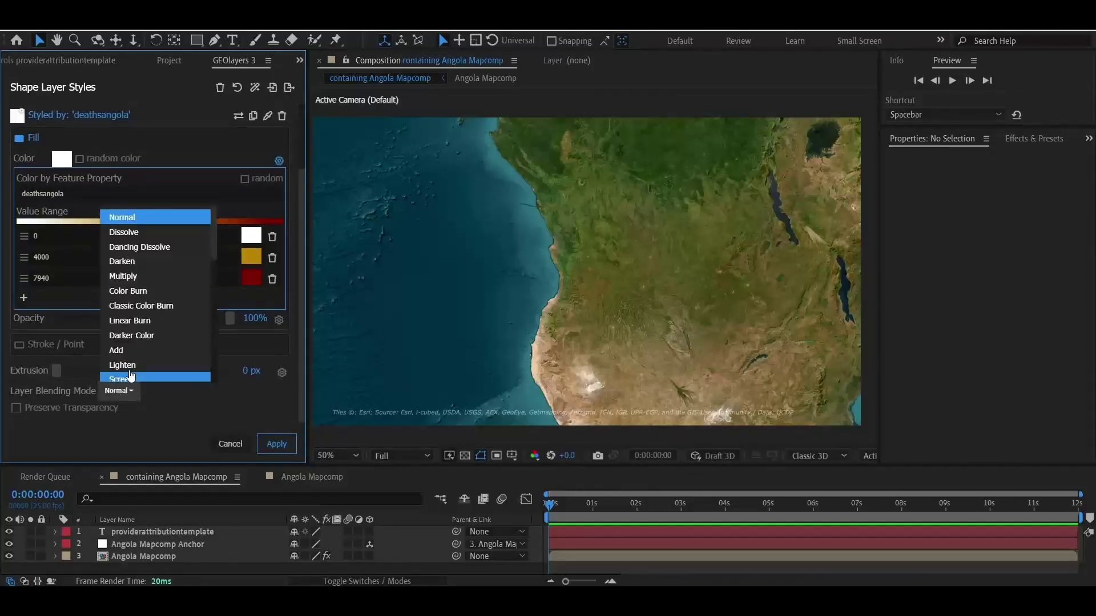
{"action": "scroll", "coordinate": [188, 331], "scroll_direction": "down", "scroll_amount": 5}
{"action": "scroll", "coordinate": [183, 321], "scroll_direction": "down", "scroll_amount": 3}
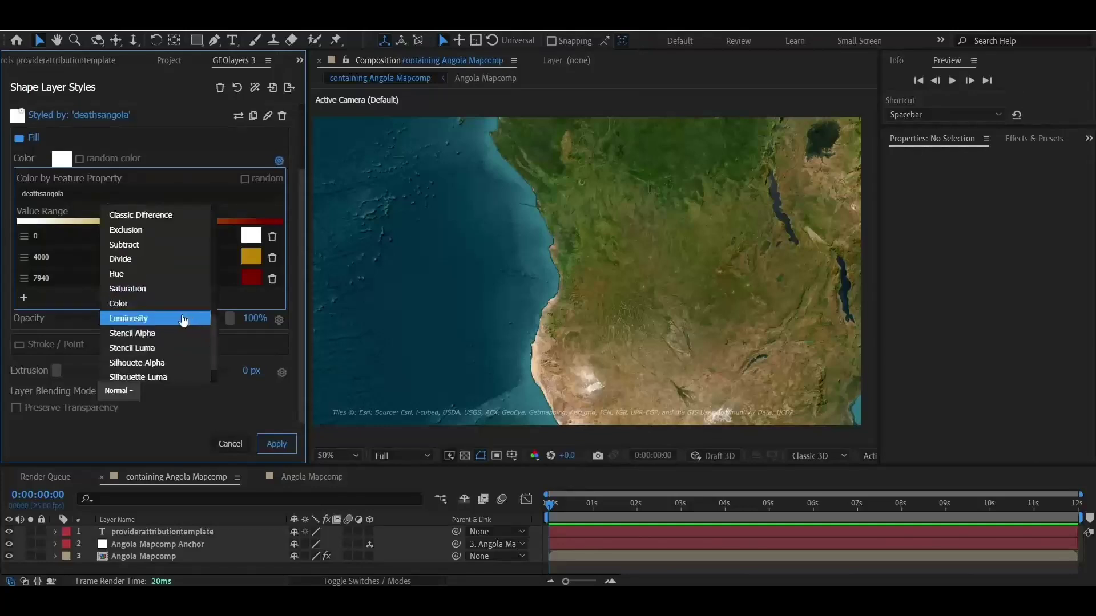
{"action": "scroll", "coordinate": [188, 319], "scroll_direction": "down", "scroll_amount": 1}
{"action": "left_click", "coordinate": [153, 267]}
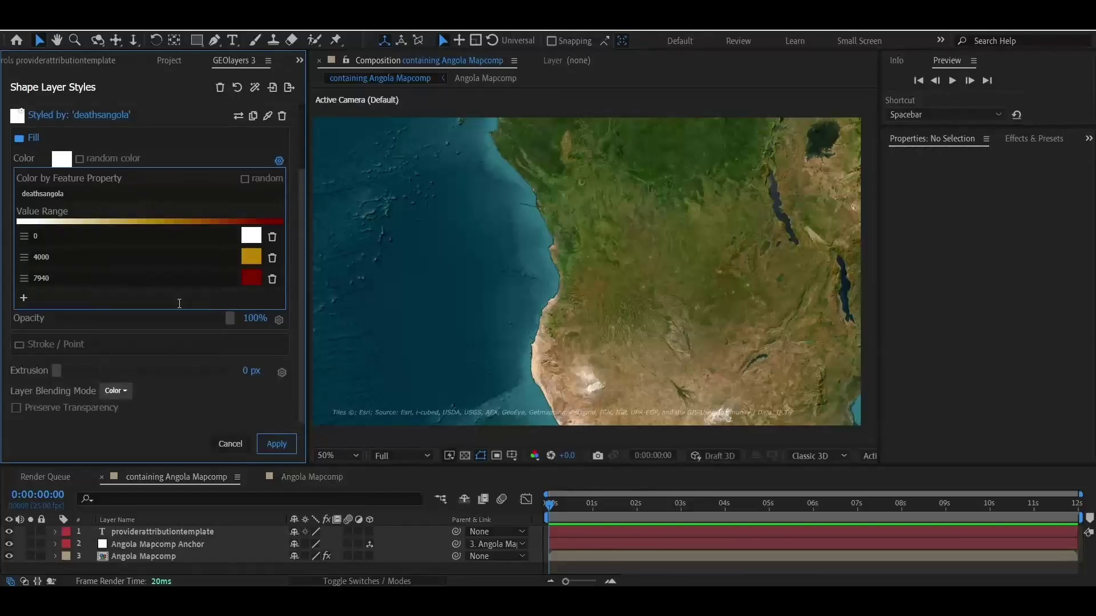
{"action": "left_click", "coordinate": [274, 450]}
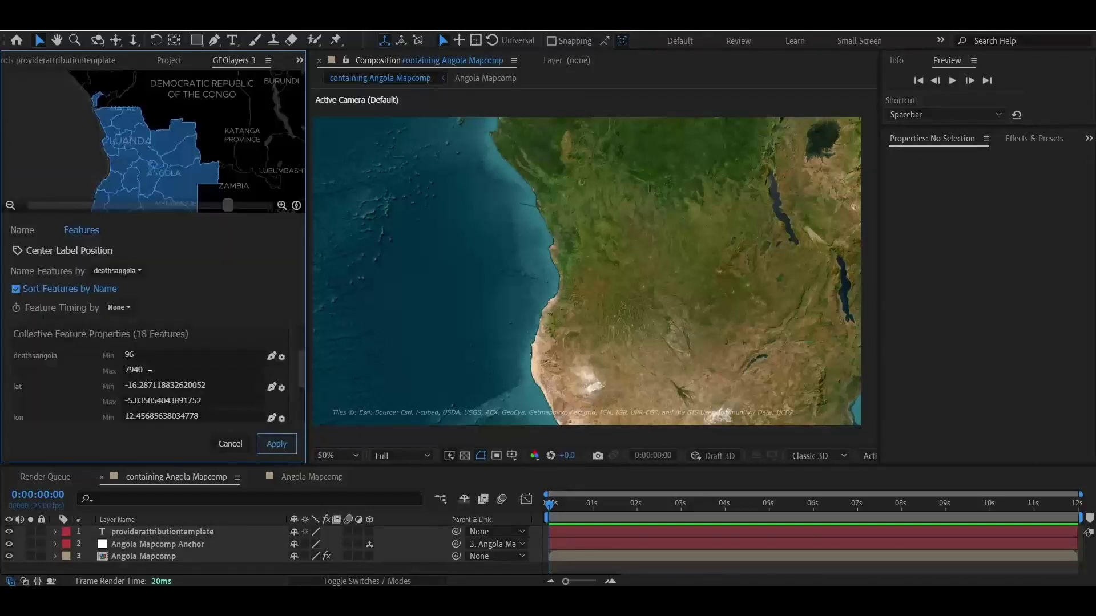
{"action": "left_click", "coordinate": [263, 445]}
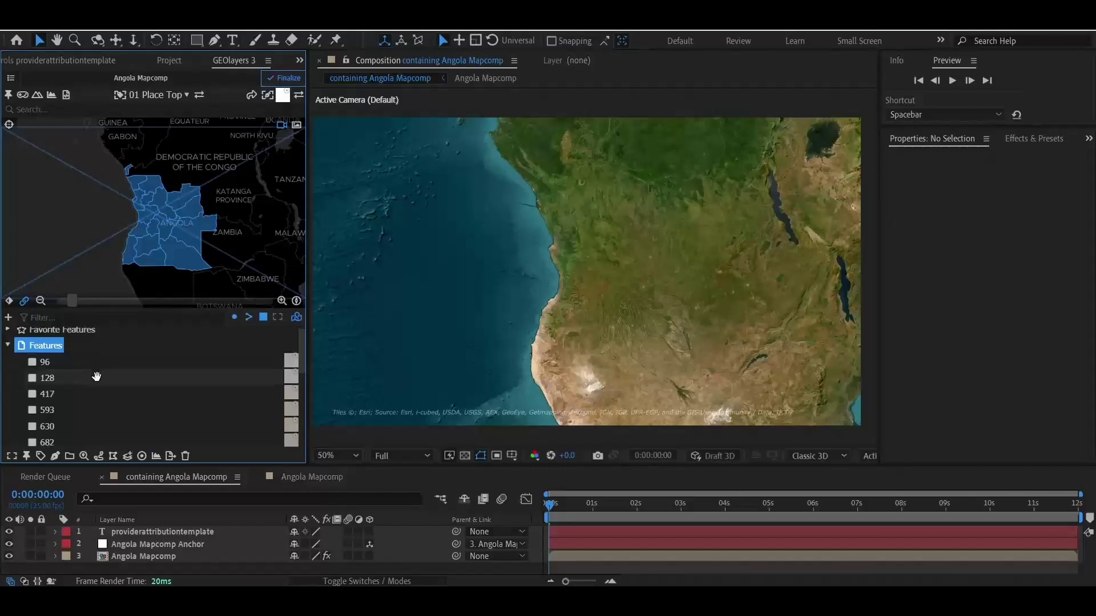
Review the color swatches in the Features list and zoom the map to the 7940 feature
{"action": "scroll", "coordinate": [96, 377], "scroll_direction": "down", "scroll_amount": 5}
{"action": "scroll", "coordinate": [114, 402], "scroll_direction": "up", "scroll_amount": 6}
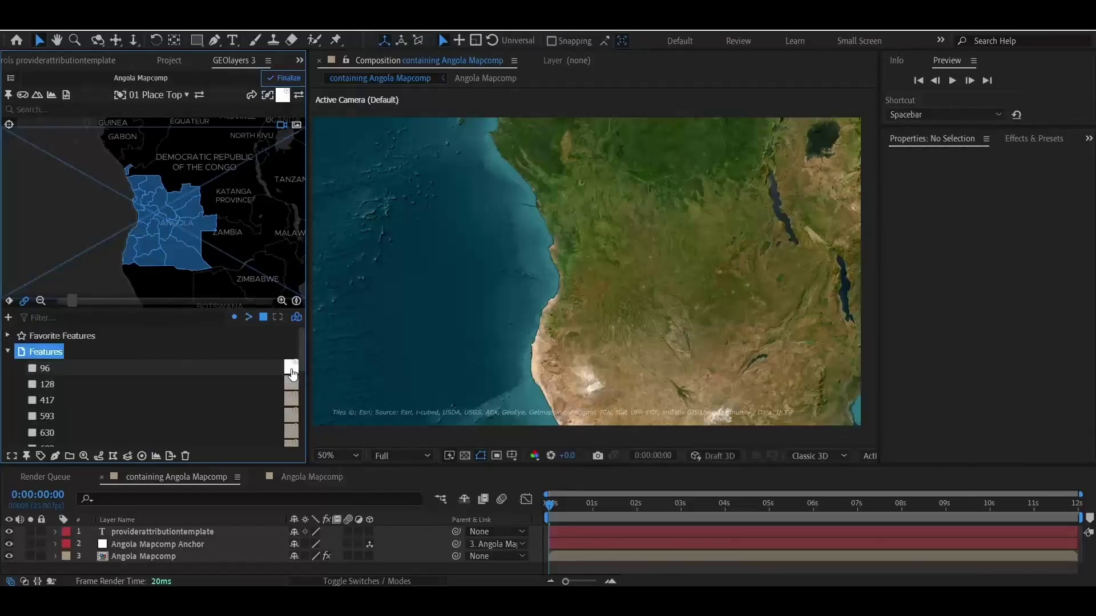
{"action": "scroll", "coordinate": [292, 374], "scroll_direction": "down", "scroll_amount": 6}
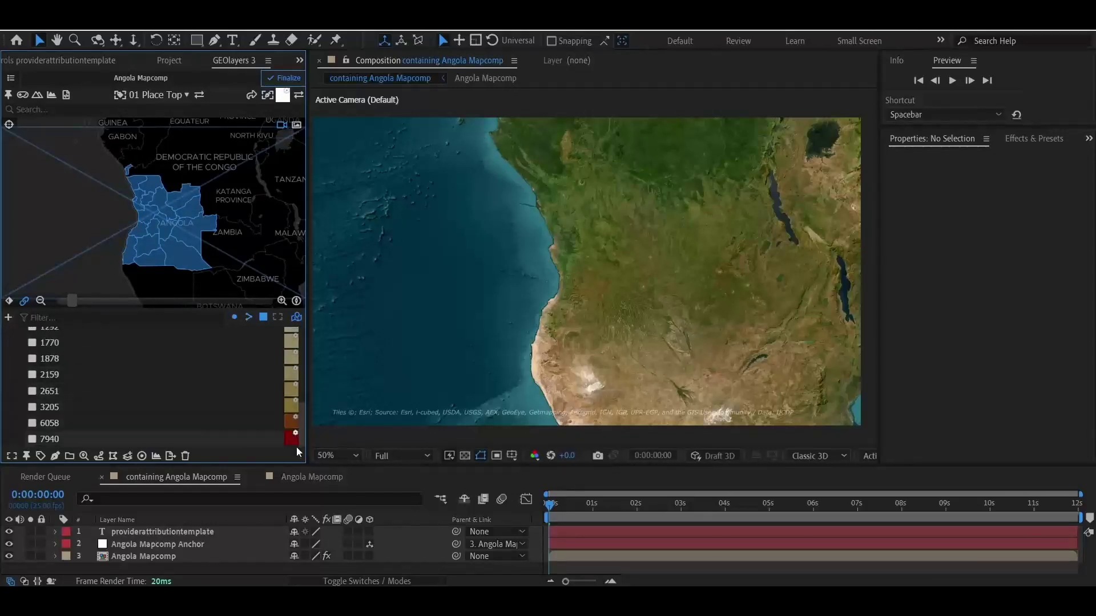
{"action": "left_click", "coordinate": [46, 439]}
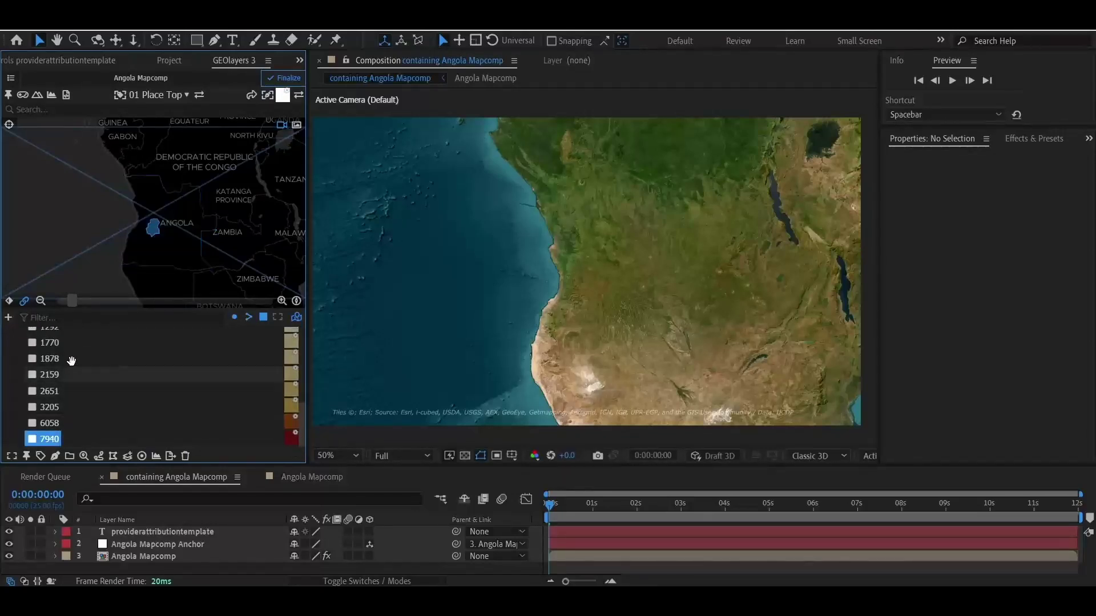
{"action": "left_click", "coordinate": [24, 302]}
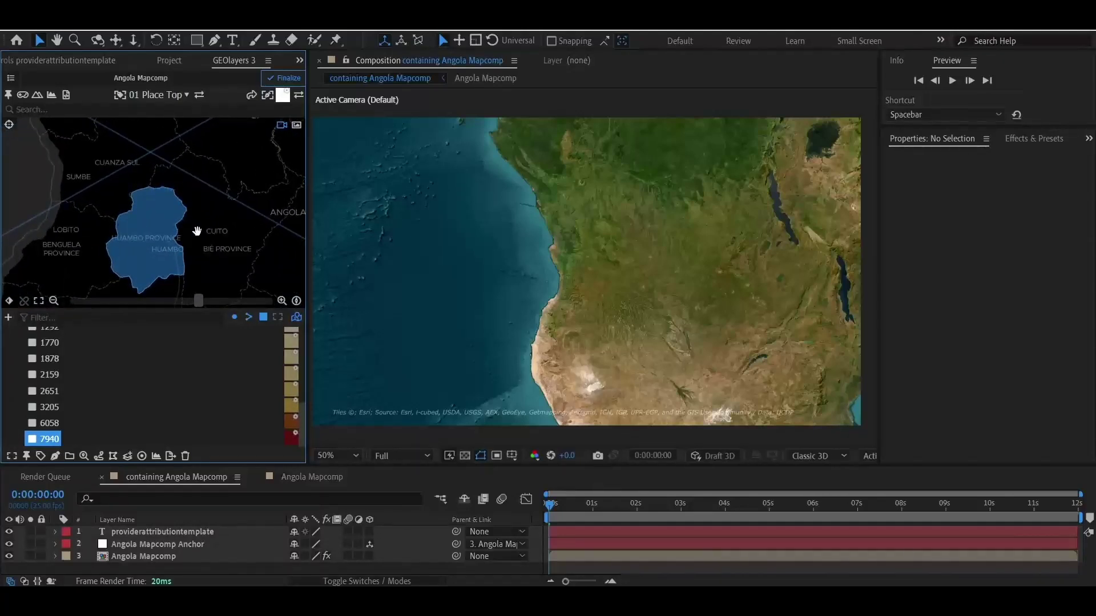
Locate the 6058 and 3205 features on the map by selecting each one in the list
{"action": "left_click", "coordinate": [41, 423]}
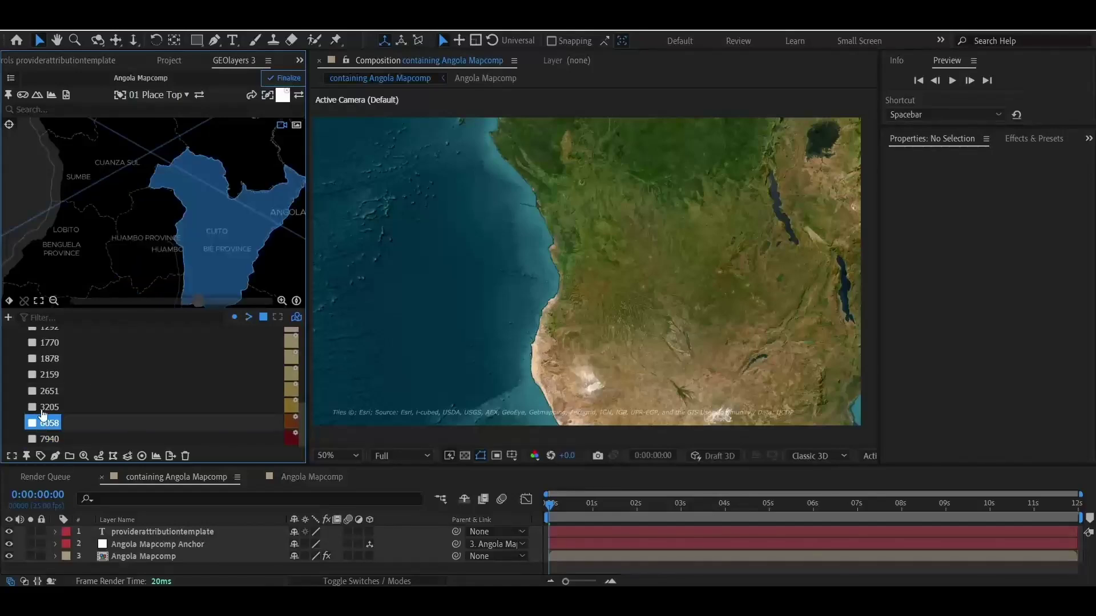
{"action": "left_click", "coordinate": [44, 407]}
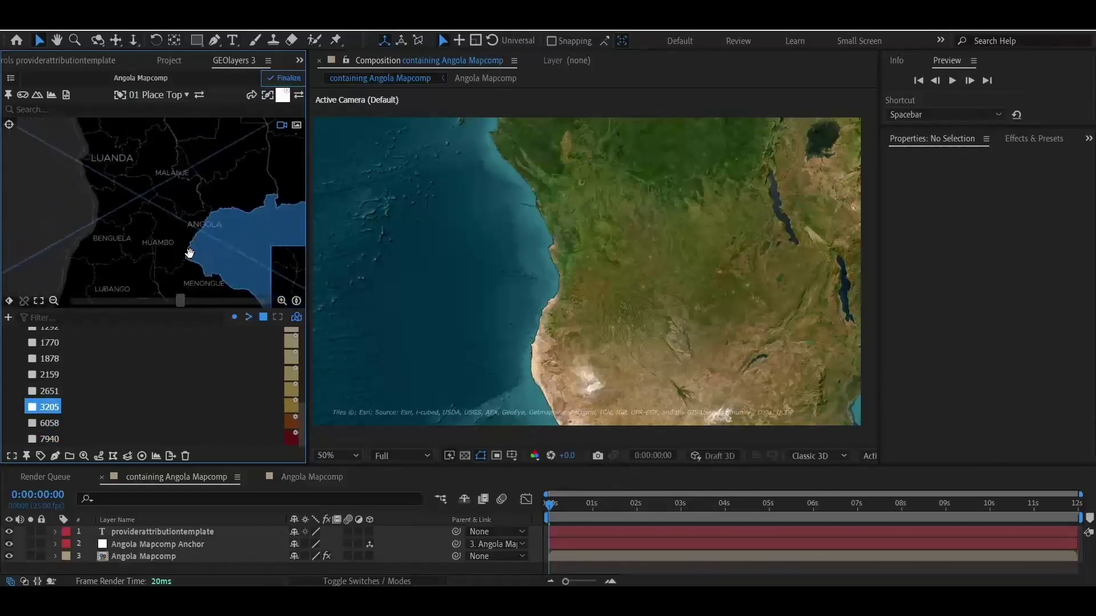
{"action": "scroll", "coordinate": [146, 238], "scroll_direction": "down", "scroll_amount": 2}
{"action": "scroll", "coordinate": [49, 365], "scroll_direction": "up", "scroll_amount": 5}
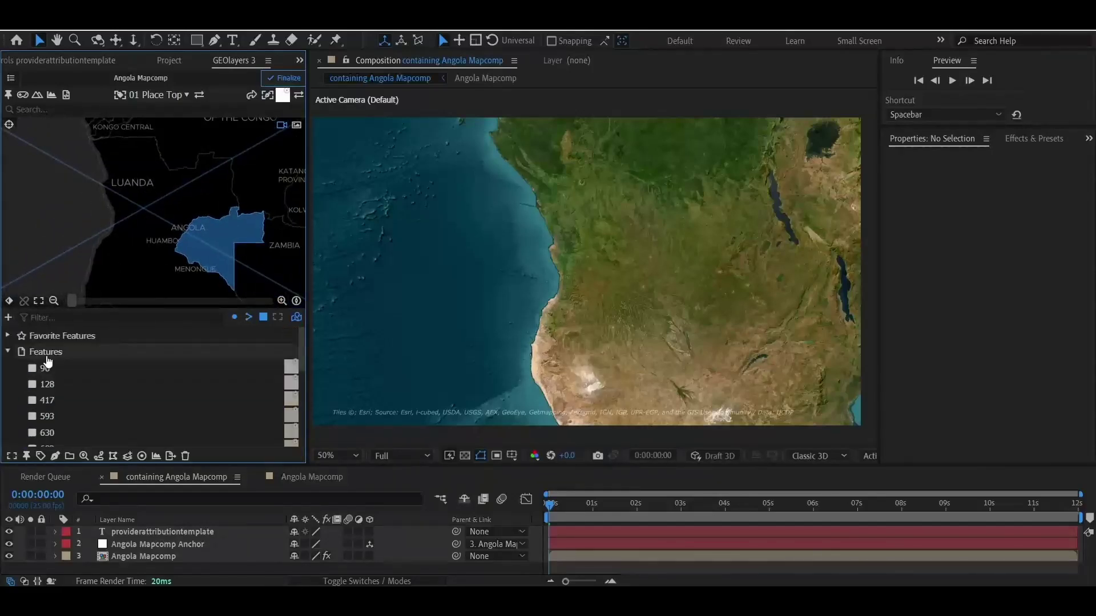
Select the whole Features folder, frame Angola in the map preview and link the mapcomp view
{"action": "left_click", "coordinate": [47, 355]}
{"action": "scroll", "coordinate": [167, 286], "scroll_direction": "down", "scroll_amount": 1}
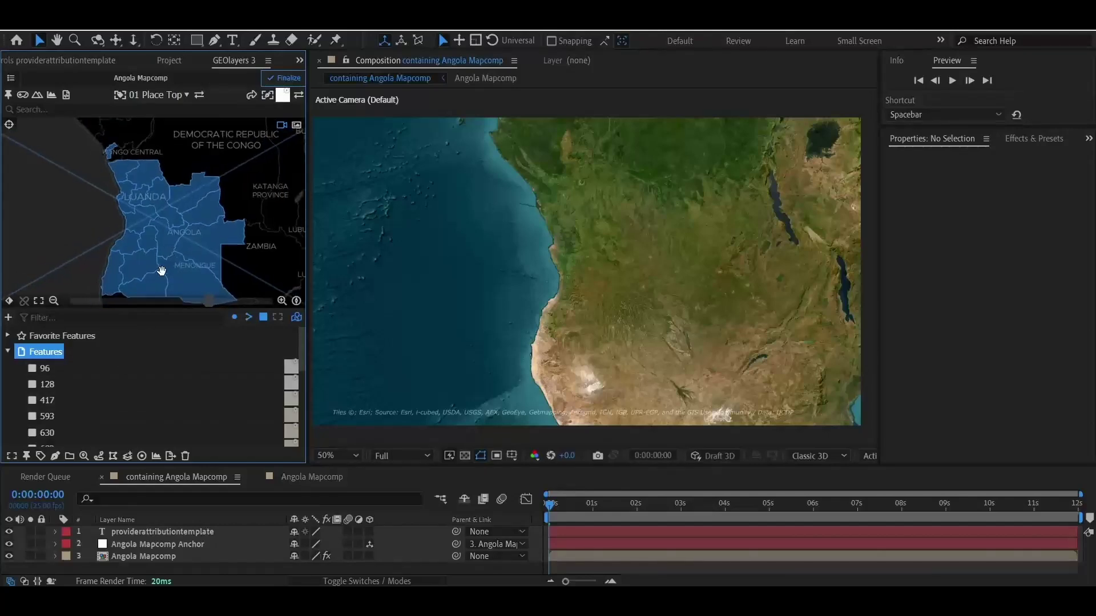
{"action": "scroll", "coordinate": [167, 259], "scroll_direction": "down", "scroll_amount": 3}
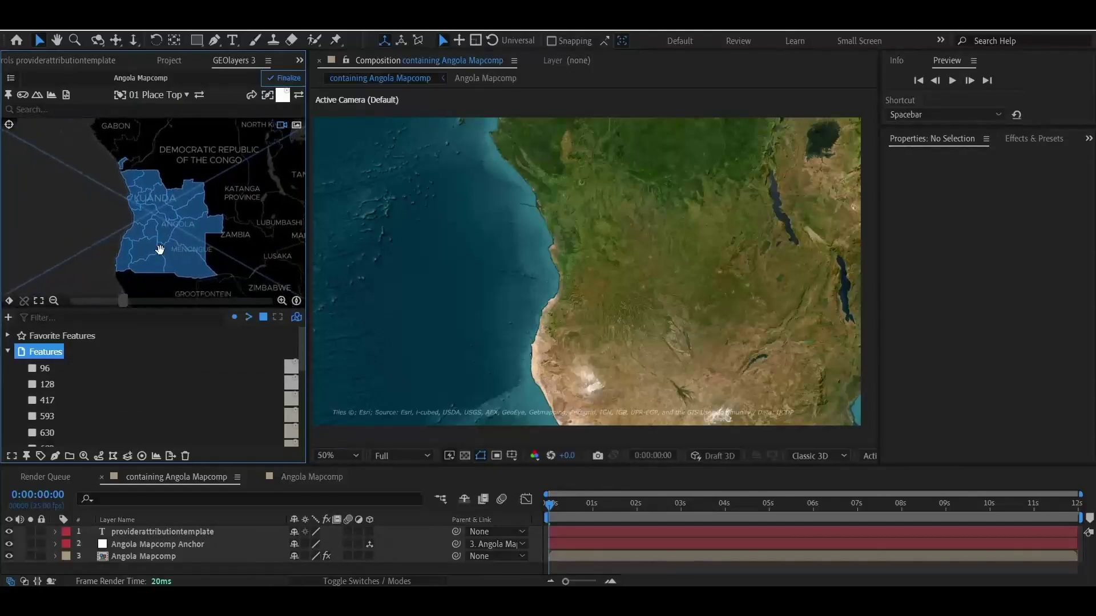
{"action": "left_click", "coordinate": [24, 301]}
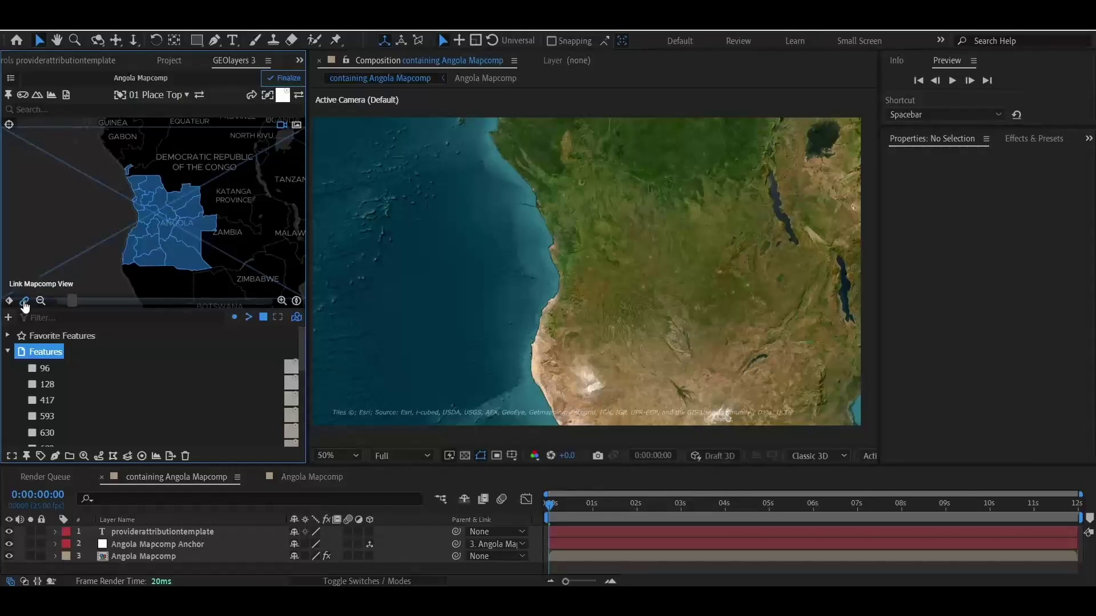
Turn off Simplify Geometry and draw the selected province features as a shape layer in the composition
{"action": "left_click", "coordinate": [282, 96]}
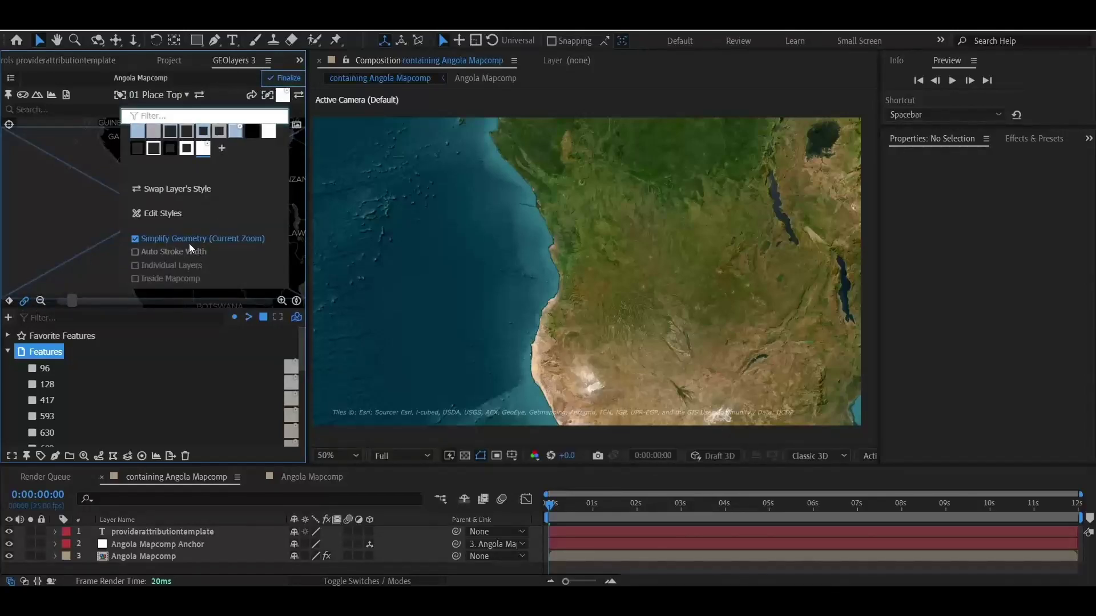
{"action": "left_click", "coordinate": [214, 239]}
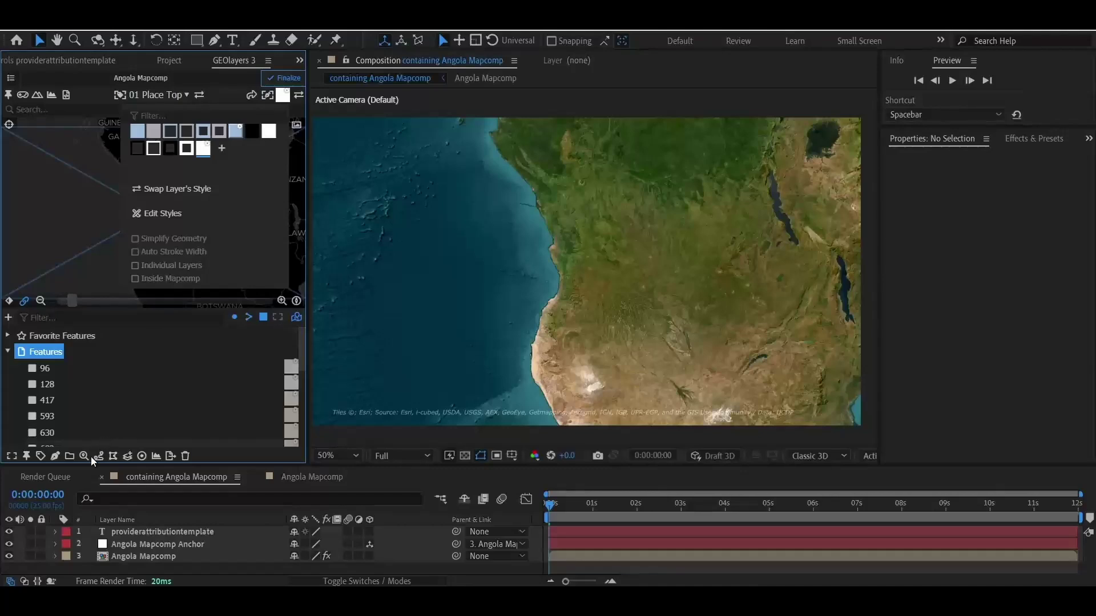
{"action": "left_click", "coordinate": [56, 456]}
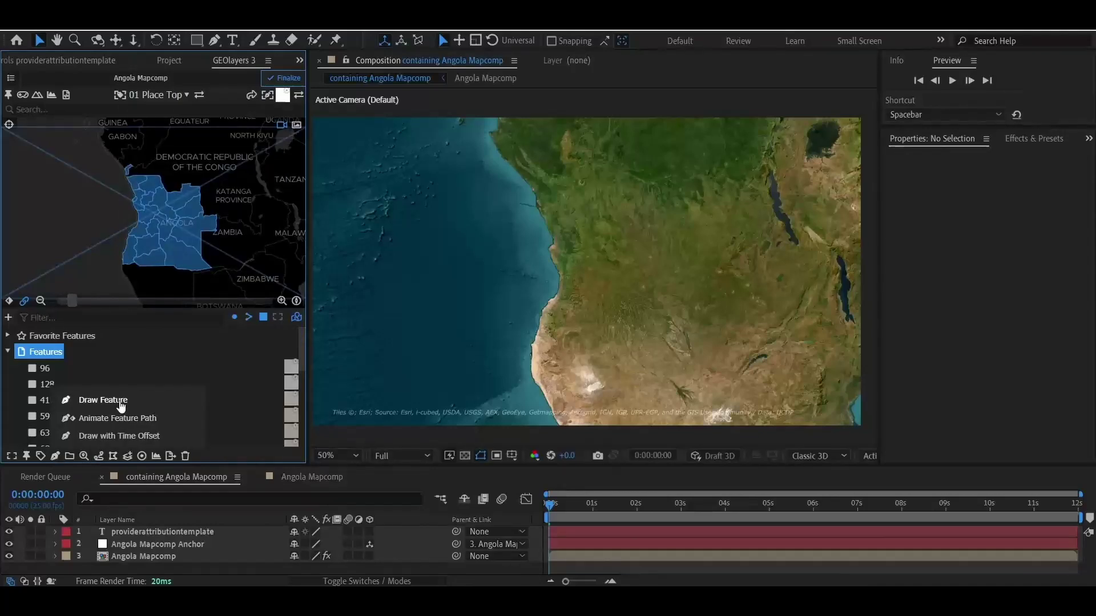
{"action": "left_click", "coordinate": [120, 402]}
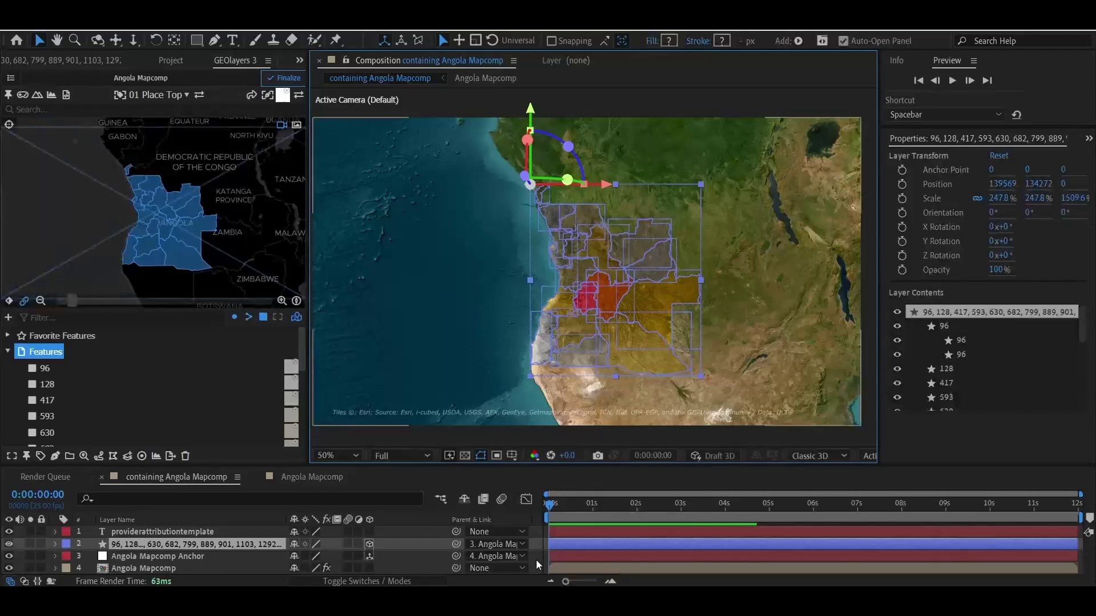
Deselect the drawn provinces layer and examine how its colors blend with the satellite imagery
{"action": "left_click", "coordinate": [536, 545]}
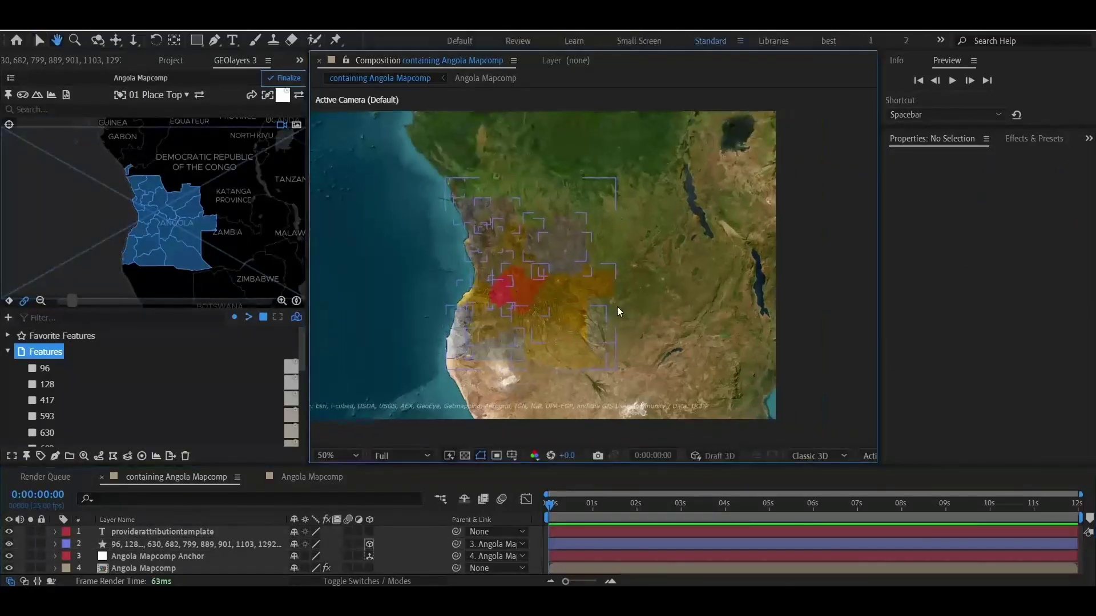
{"action": "scroll", "coordinate": [608, 304], "scroll_direction": "up", "scroll_amount": 2}
{"action": "left_click_drag", "start_coordinate": [523, 266], "coordinate": [557, 233]}
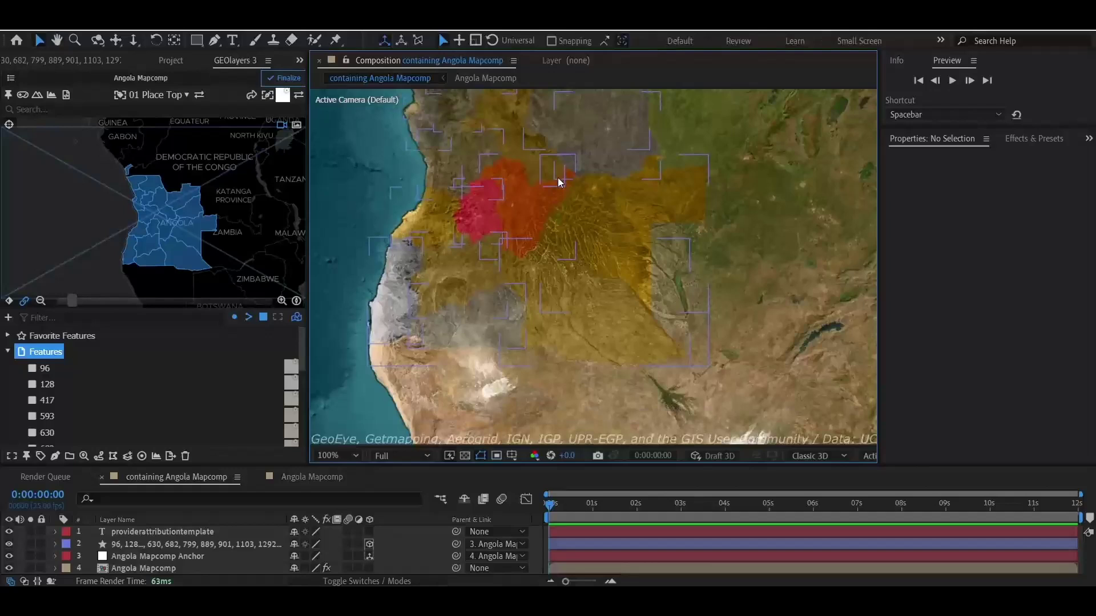
{"action": "left_click_drag", "start_coordinate": [557, 177], "coordinate": [556, 275]}
{"action": "scroll", "coordinate": [533, 262], "scroll_direction": "down", "scroll_amount": 2}
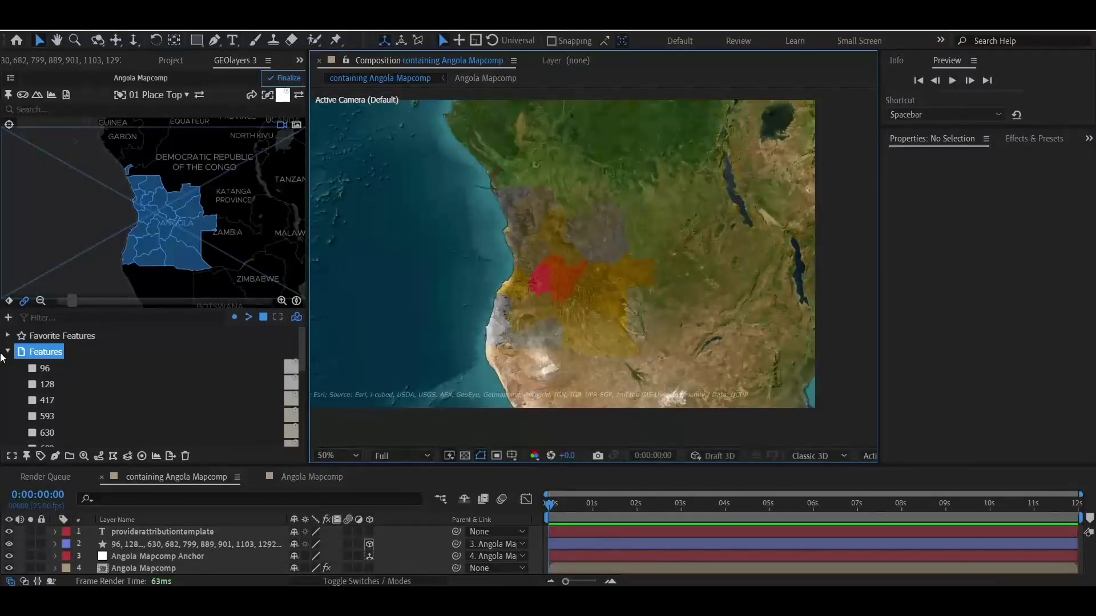
Collapse and deselect the Features folder and open the deathsangola shape layer style for editing
{"action": "left_click", "coordinate": [8, 352]}
{"action": "left_click", "coordinate": [84, 360]}
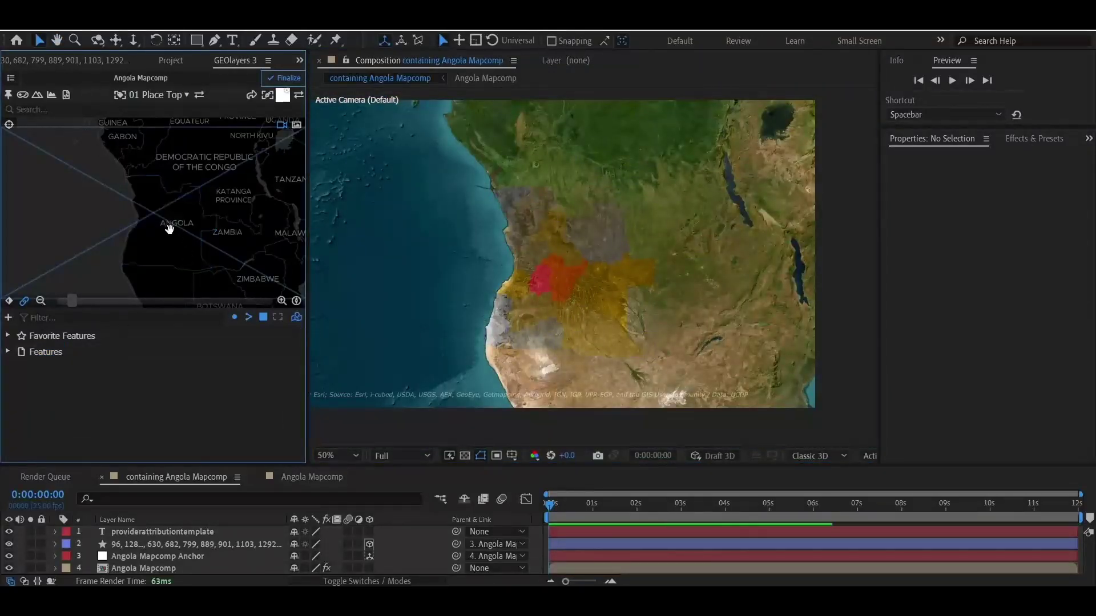
{"action": "left_click", "coordinate": [278, 98]}
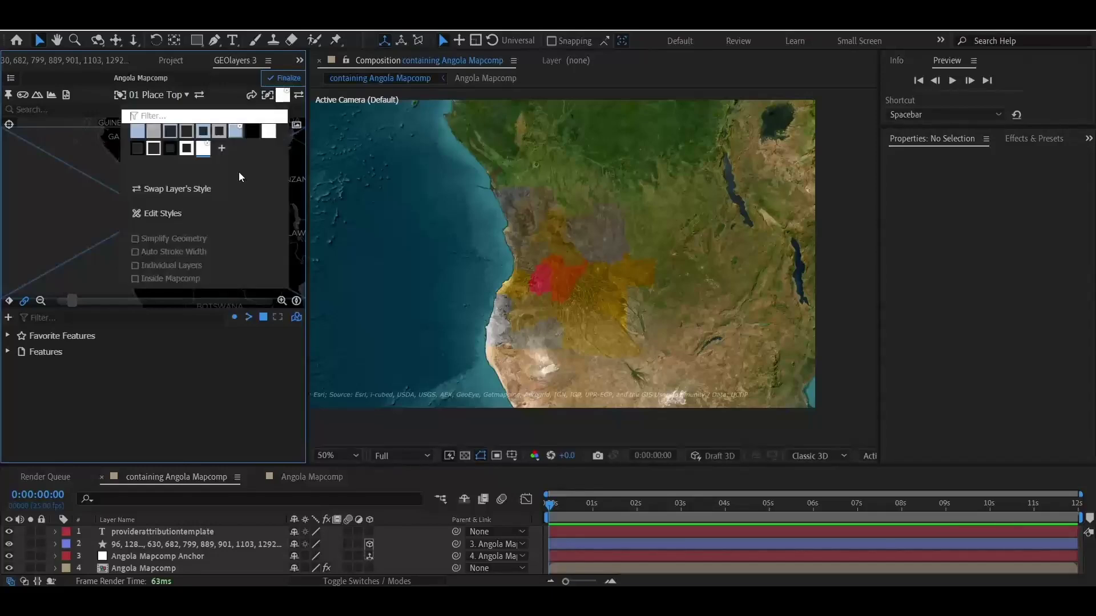
{"action": "left_click", "coordinate": [170, 216]}
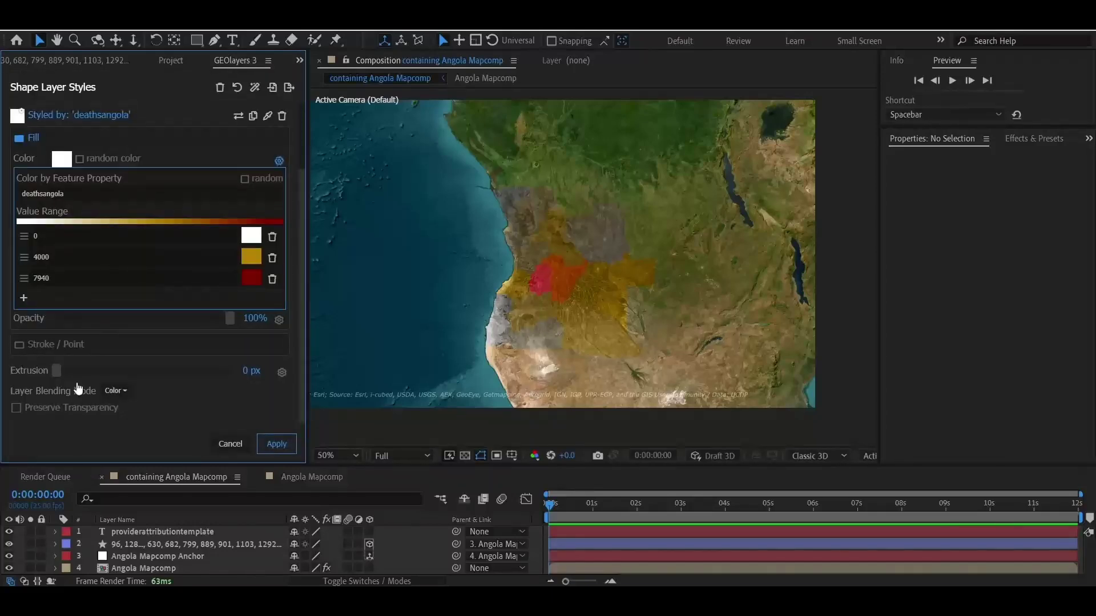
Set the provinces shape layer's blending mode to Normal and close the style editor without applying changes
{"action": "left_click", "coordinate": [342, 581]}
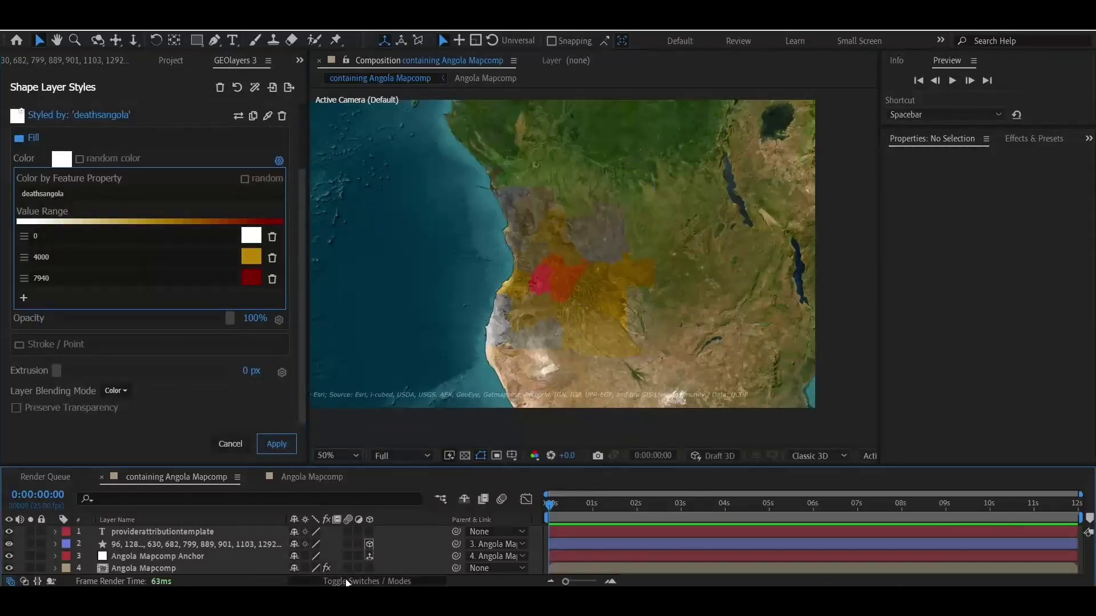
{"action": "left_click", "coordinate": [301, 544]}
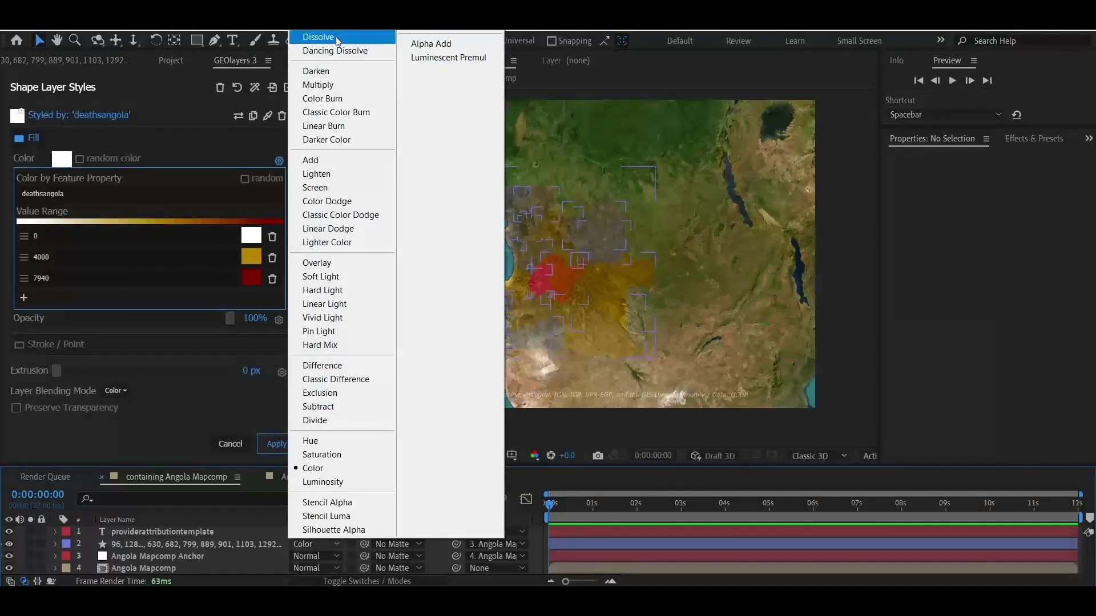
{"action": "left_click", "coordinate": [337, 35]}
{"action": "left_click", "coordinate": [549, 265]}
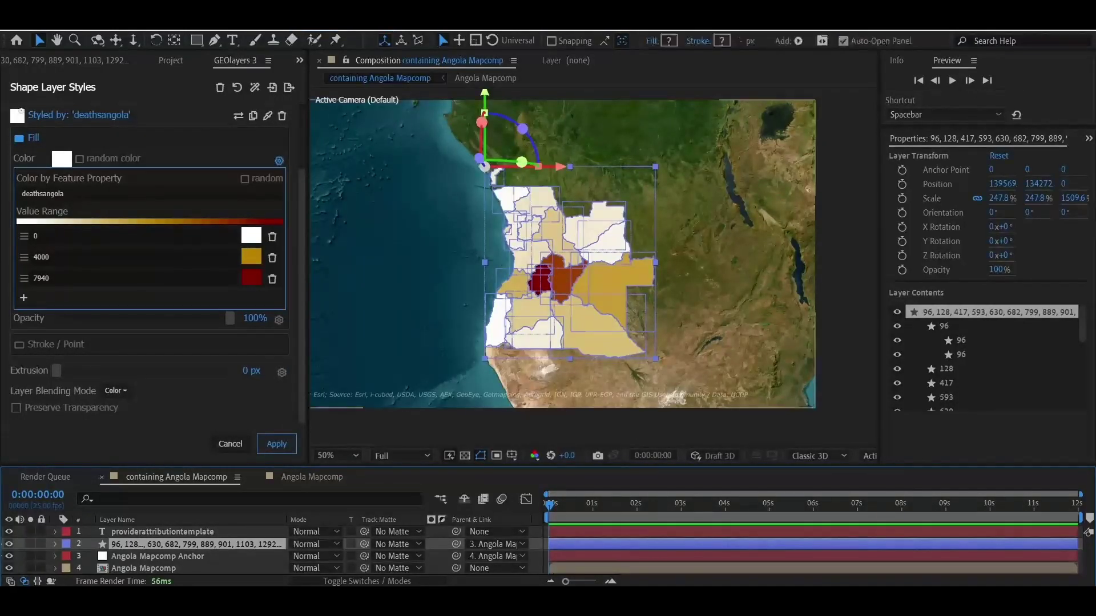
{"action": "left_click", "coordinate": [231, 443]}
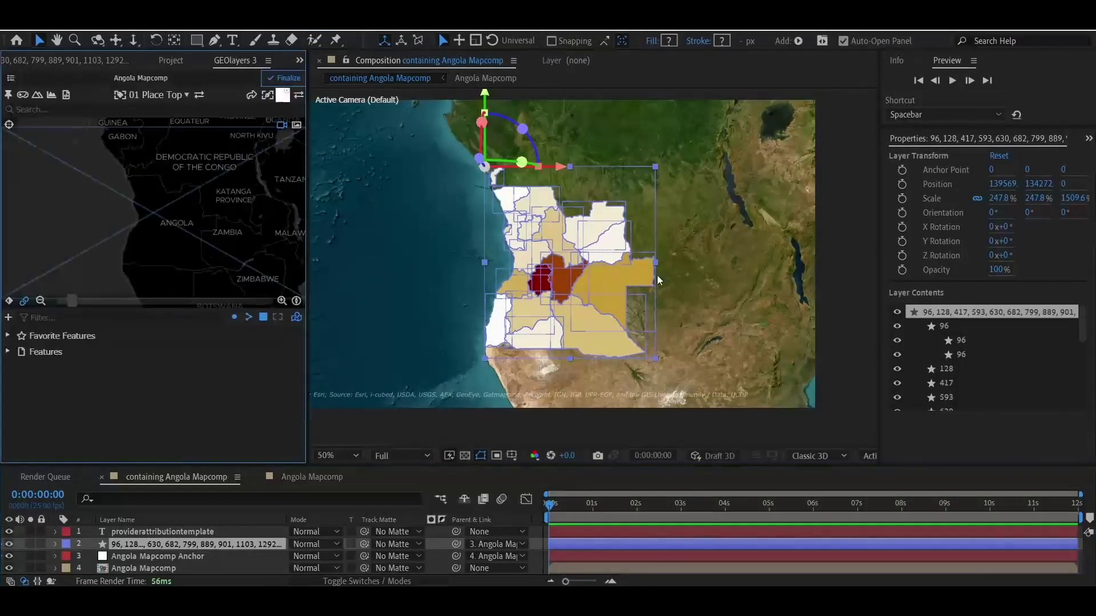
Deselect the provinces layer and examine its white, amber and dark red fills up close
{"action": "left_click", "coordinate": [537, 540]}
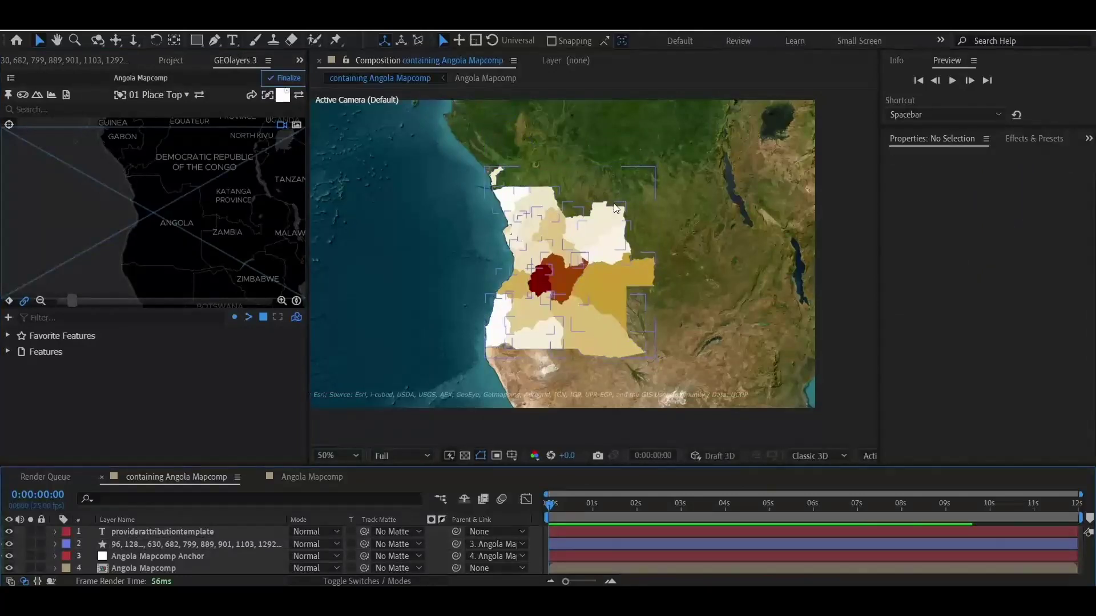
{"action": "scroll", "coordinate": [685, 270], "scroll_direction": "up", "scroll_amount": 2}
{"action": "left_click_drag", "start_coordinate": [603, 186], "coordinate": [692, 210]}
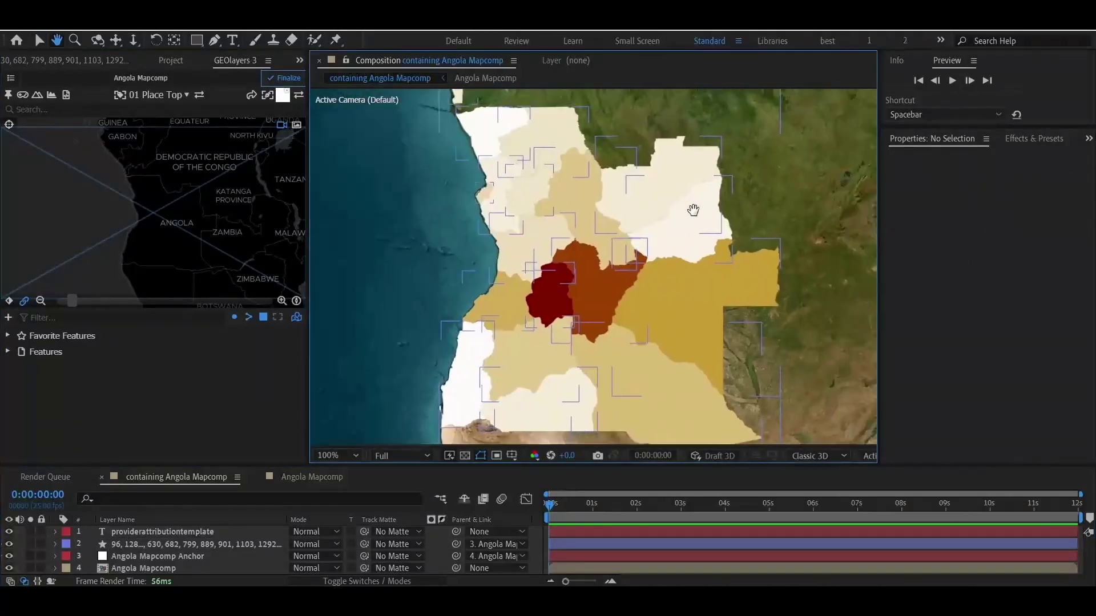
{"action": "scroll", "coordinate": [636, 183], "scroll_direction": "down", "scroll_amount": 1}
{"action": "scroll", "coordinate": [666, 200], "scroll_direction": "down", "scroll_amount": 1}
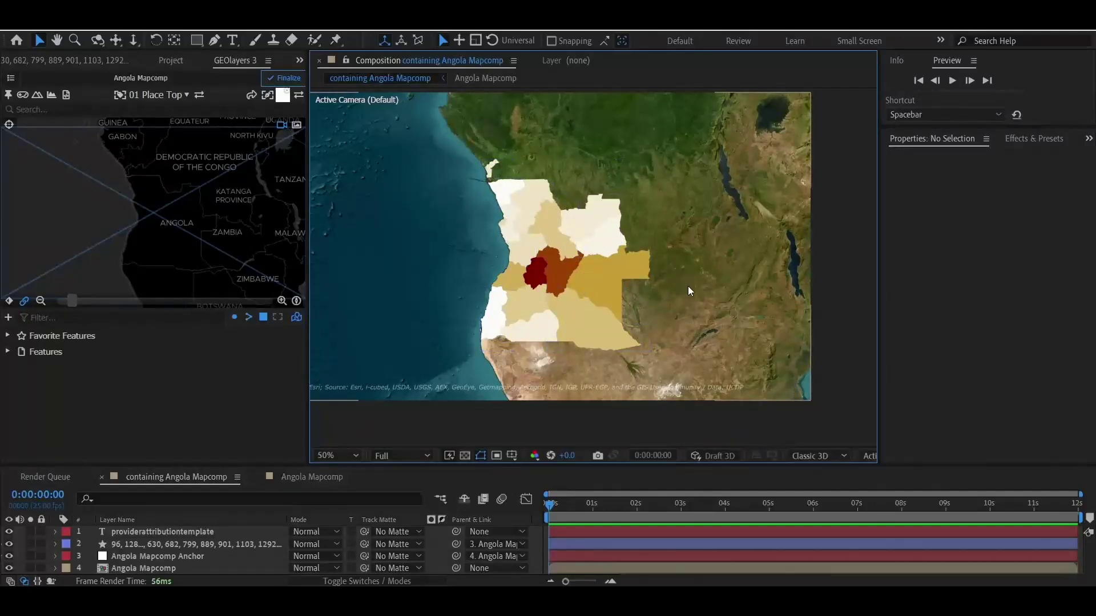
Move the current time to 0:00:01:24 and add Angola's Sovereign Country feature from Natural Earth to the features list
{"action": "left_click", "coordinate": [23, 307]}
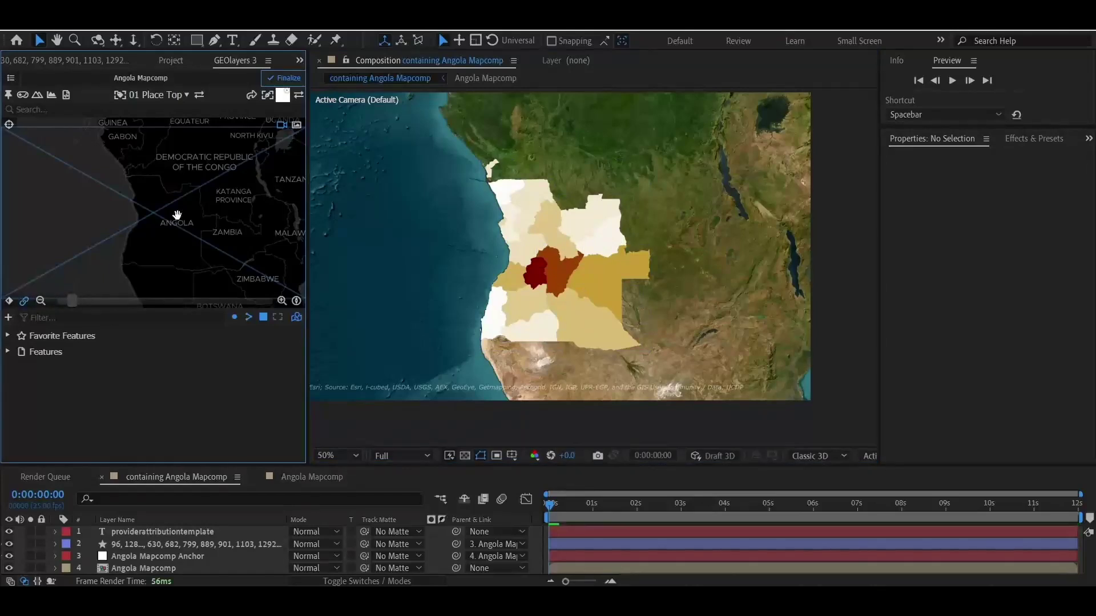
{"action": "left_click", "coordinate": [636, 508]}
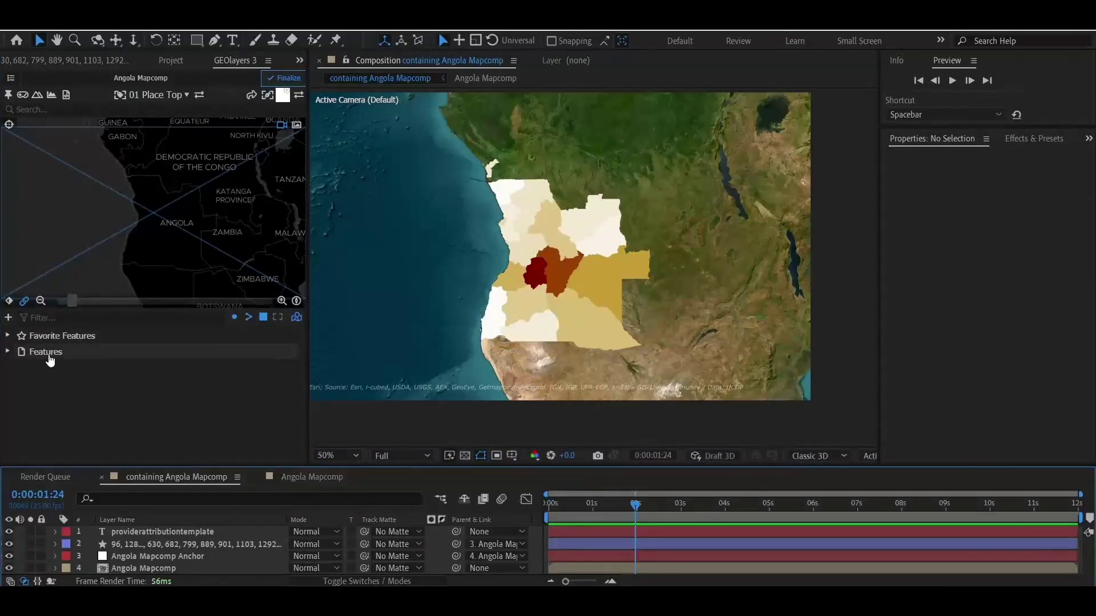
{"action": "left_click", "coordinate": [169, 222]}
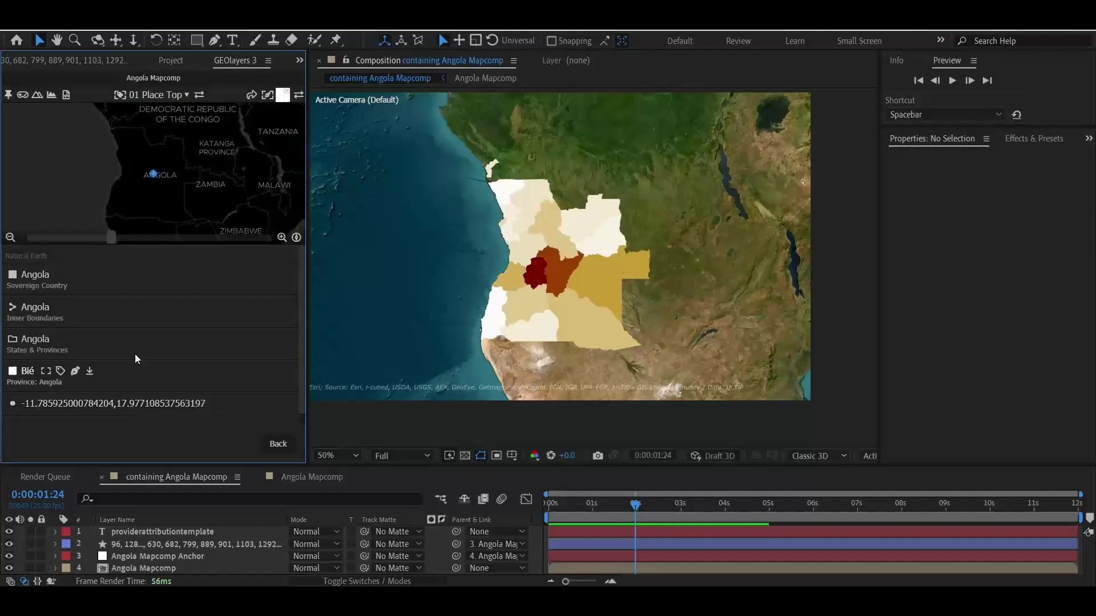
{"action": "left_click", "coordinate": [104, 275]}
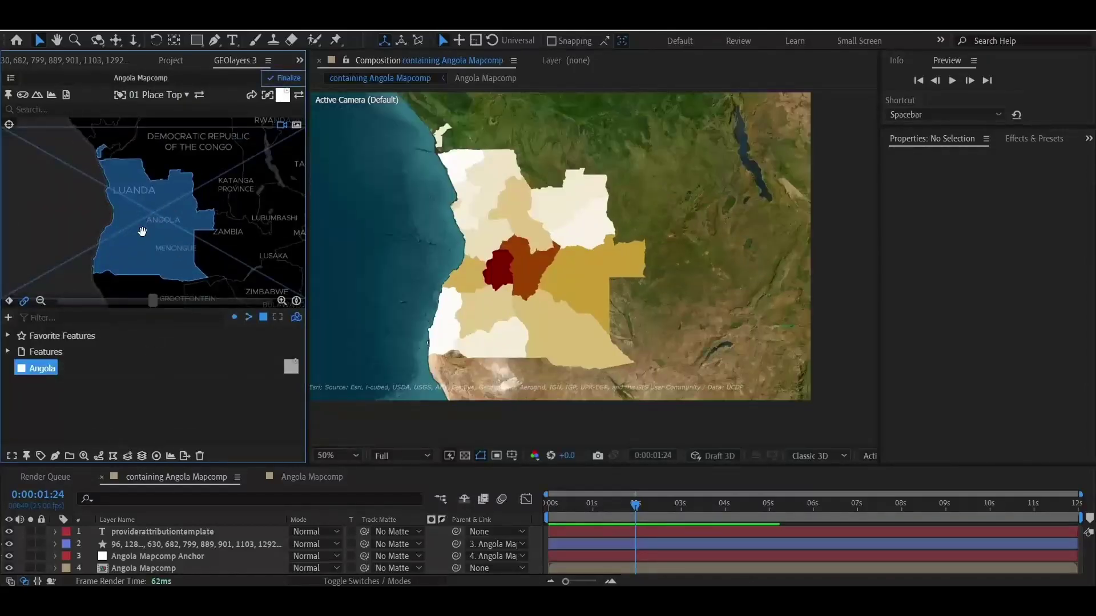
Shift the linked map view to recenter Angola, deselect the Angola feature and inspect the province borders up close
{"action": "left_click_drag", "start_coordinate": [142, 232], "coordinate": [150, 233]}
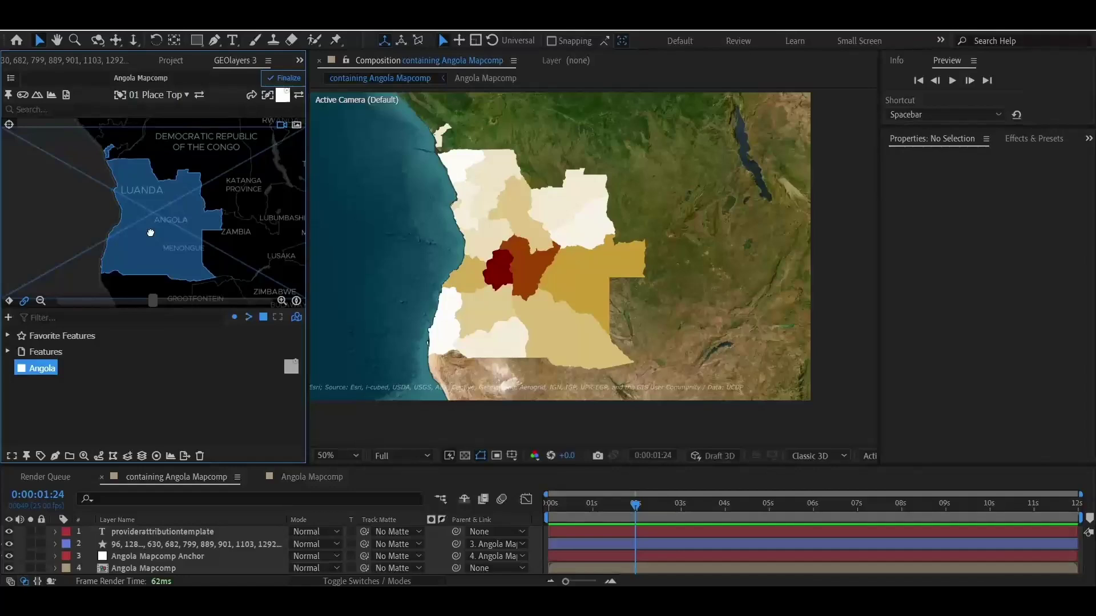
{"action": "left_click", "coordinate": [283, 95]}
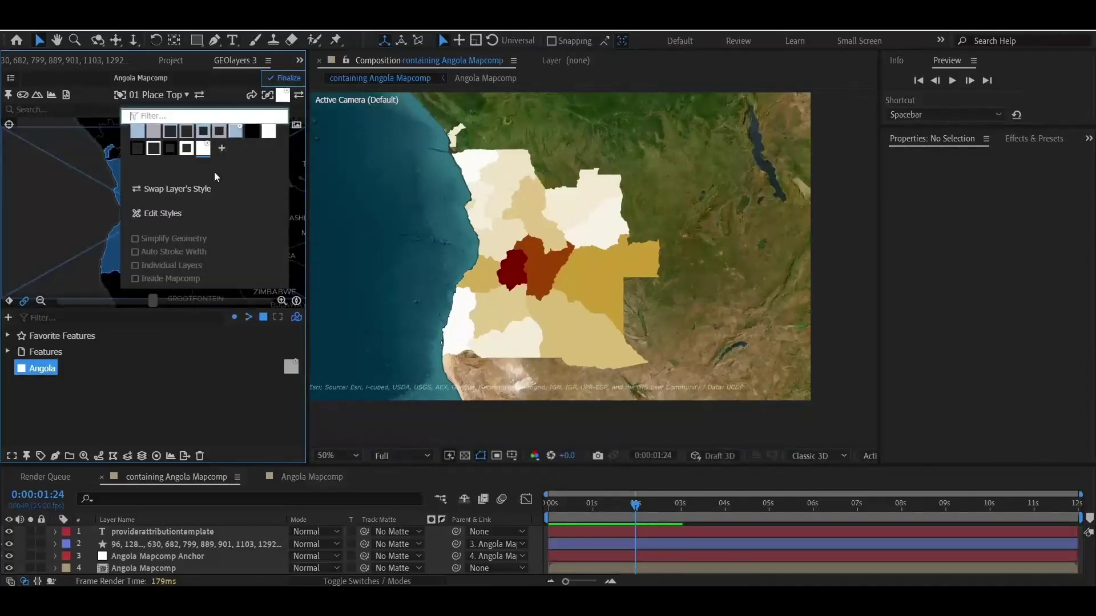
{"action": "left_click", "coordinate": [129, 422]}
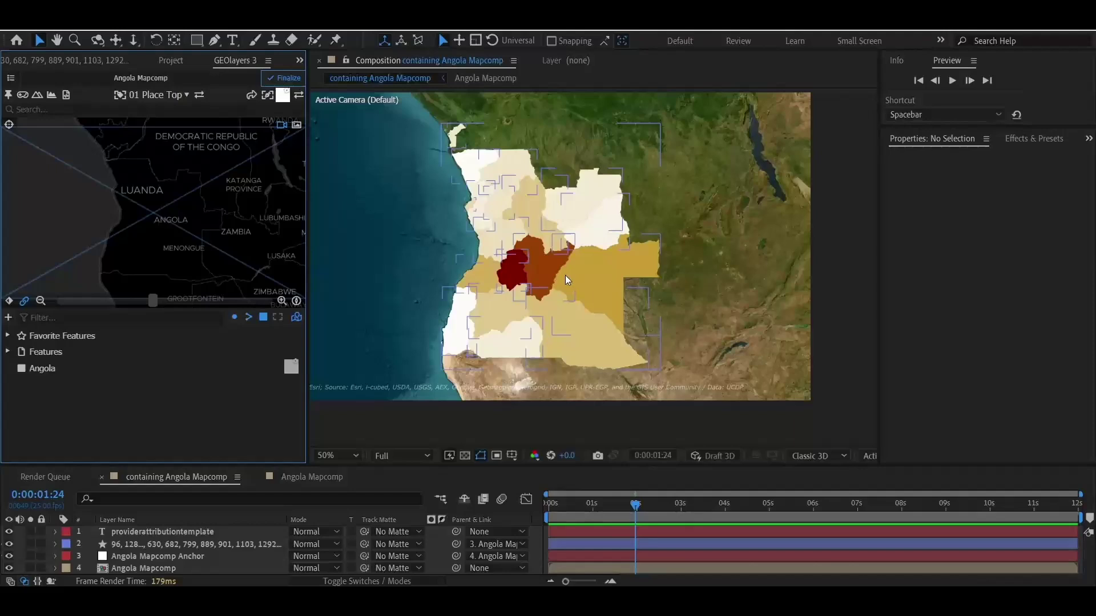
{"action": "scroll", "coordinate": [622, 259], "scroll_direction": "up", "scroll_amount": 4}
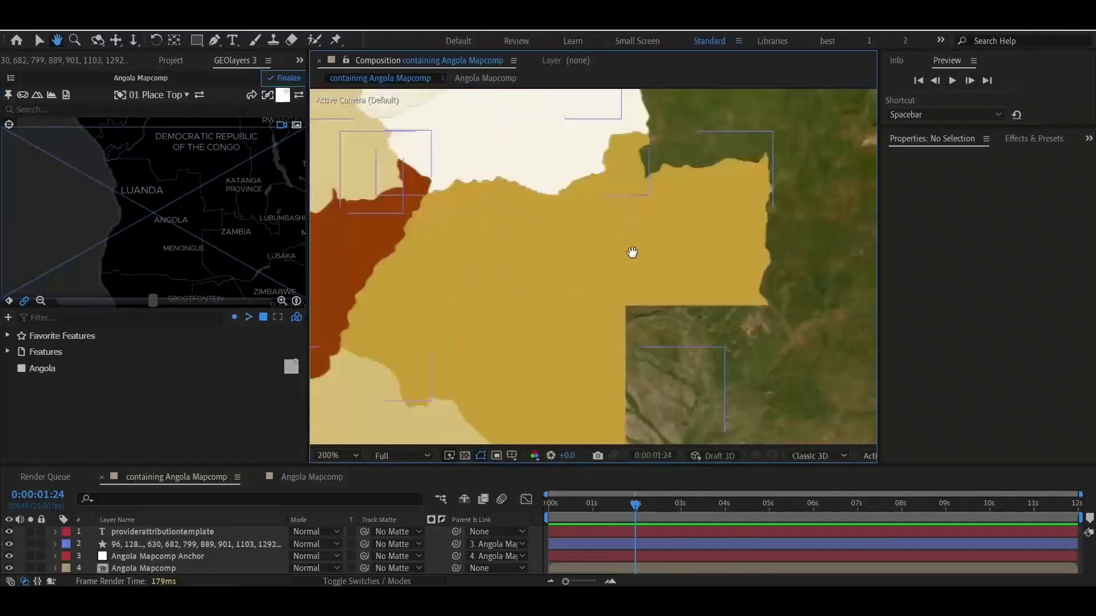
{"action": "scroll", "coordinate": [632, 251], "scroll_direction": "down", "scroll_amount": 2}
{"action": "scroll", "coordinate": [516, 224], "scroll_direction": "down", "scroll_amount": 2}
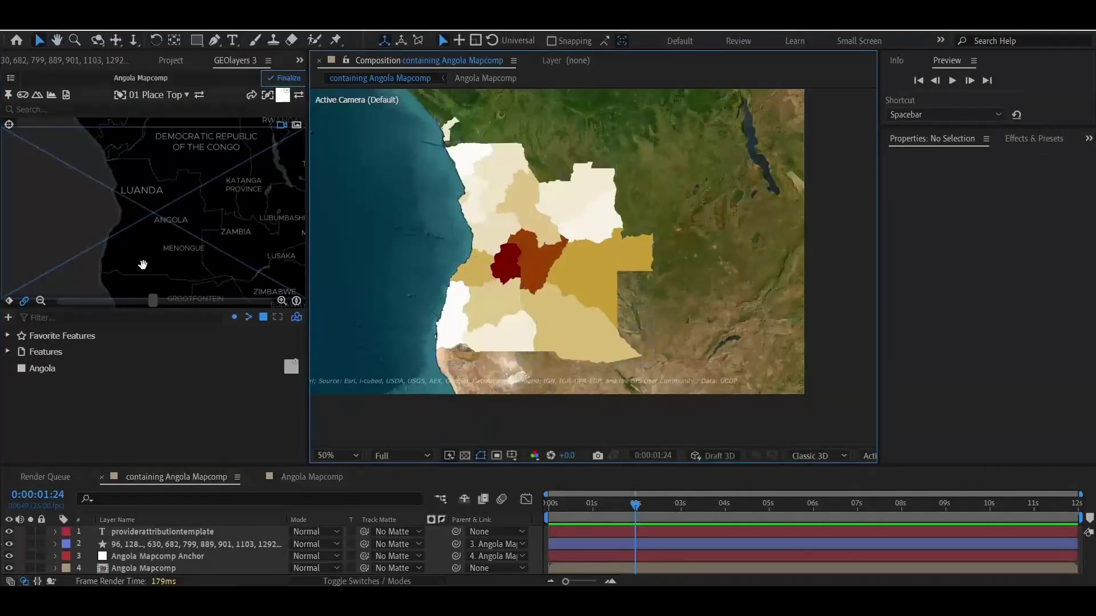
Zoom the linked mapcomp view in closer on Angola and keyframe the view at 0:00:01:24
{"action": "scroll", "coordinate": [152, 253], "scroll_direction": "up", "scroll_amount": 2}
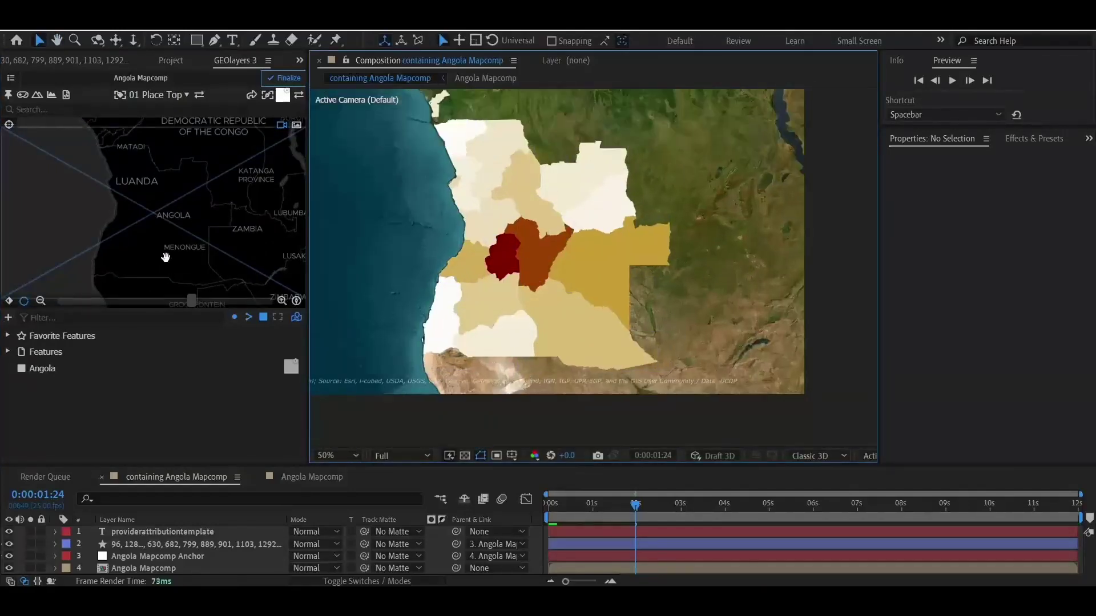
{"action": "key", "text": "comma"}
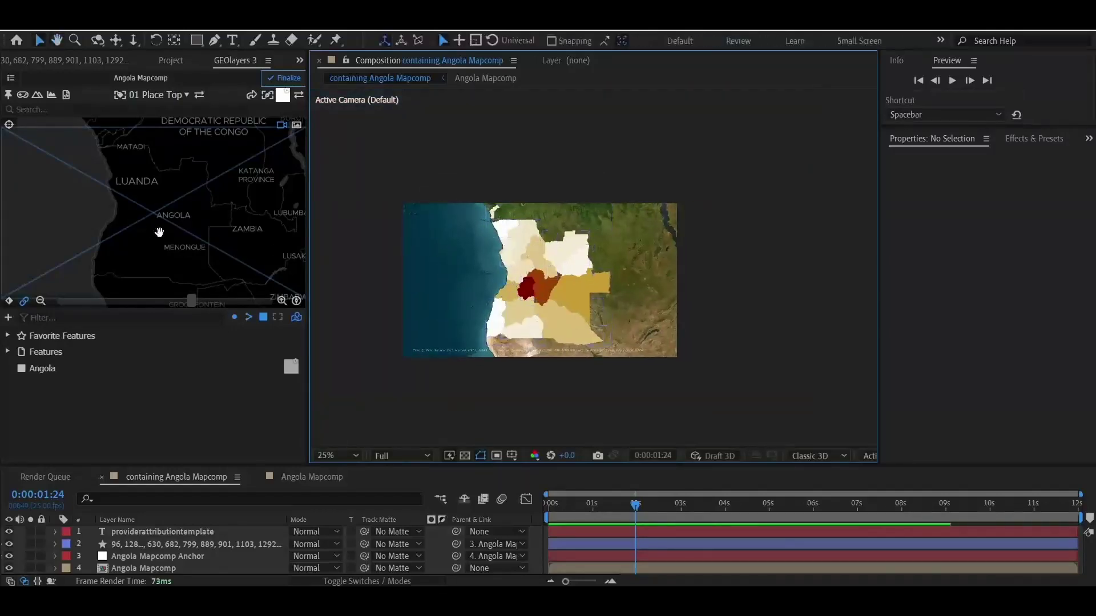
{"action": "left_click", "coordinate": [10, 300]}
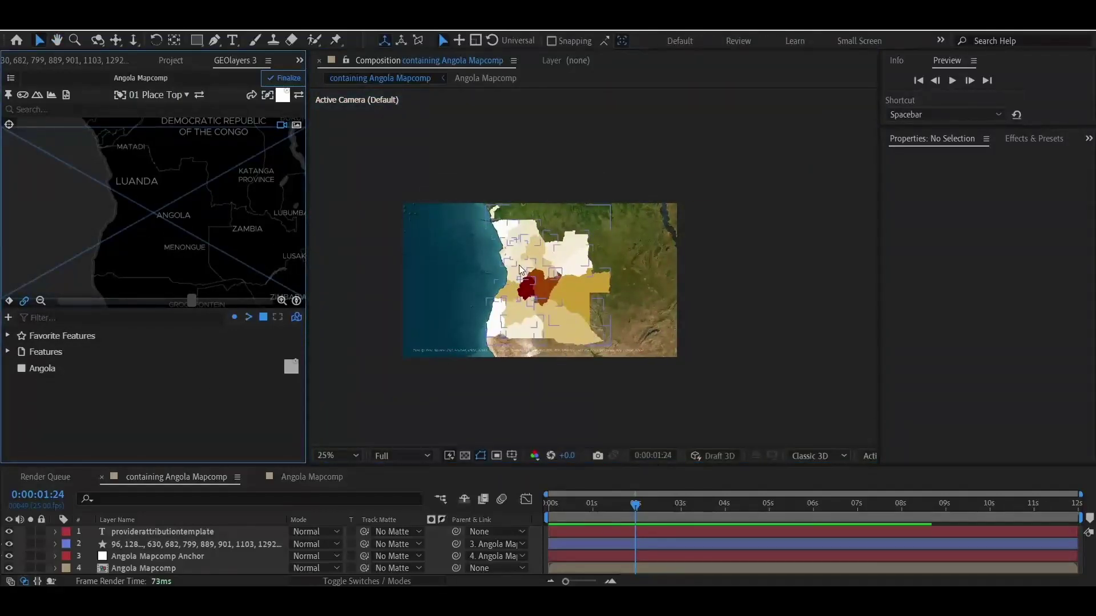
Set the Angola Mapcomp's starting view at 0:00:00:00 to a wide view framing Africa with its surrounding continents
{"action": "scroll", "coordinate": [521, 266], "scroll_direction": "up", "scroll_amount": 1}
{"action": "key", "text": "comma"}
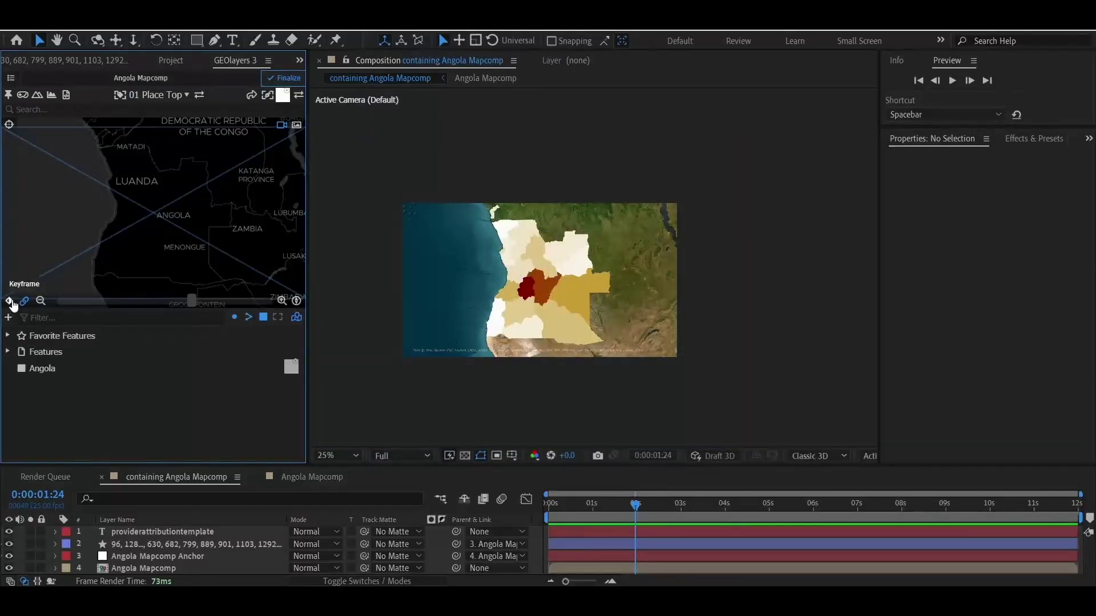
{"action": "left_click", "coordinate": [639, 568]}
{"action": "key", "text": "Home"}
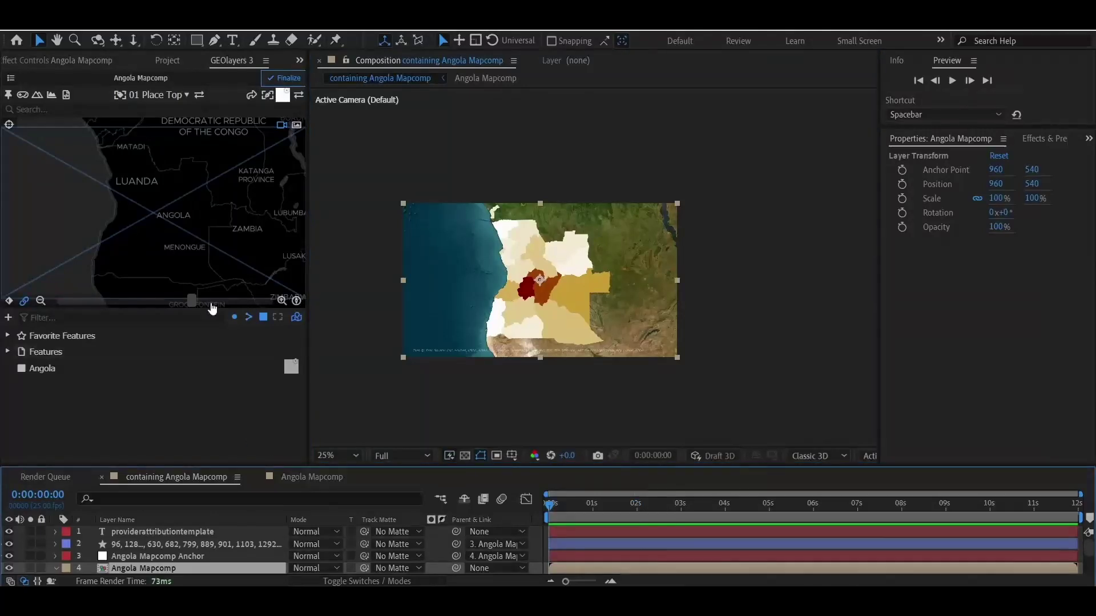
{"action": "scroll", "coordinate": [159, 181], "scroll_direction": "down", "scroll_amount": 5}
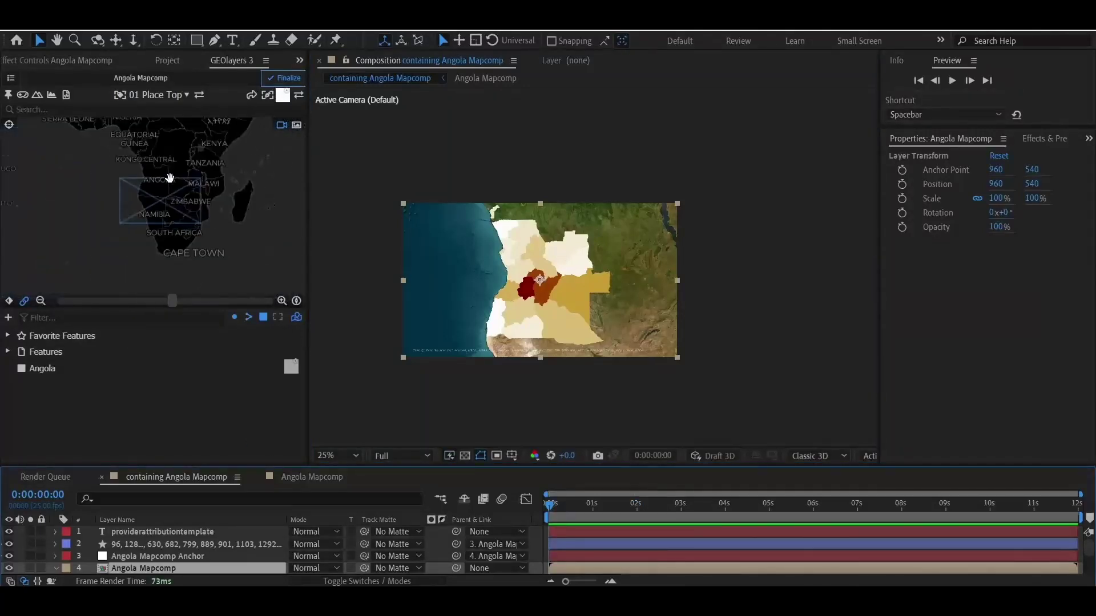
{"action": "scroll", "coordinate": [178, 183], "scroll_direction": "down", "scroll_amount": 3}
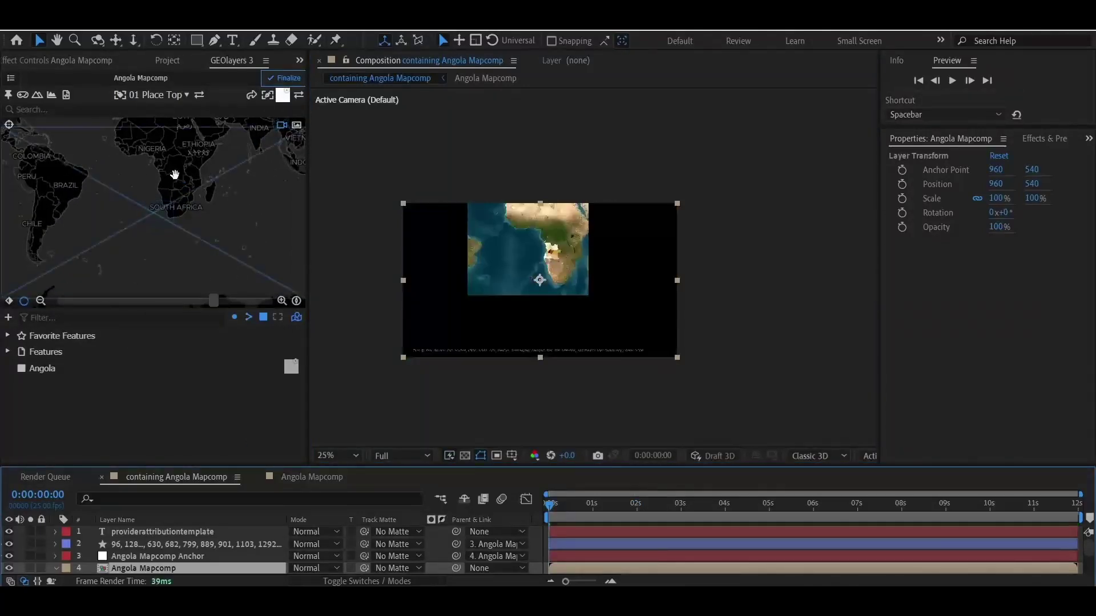
{"action": "left_click_drag", "start_coordinate": [178, 201], "coordinate": [167, 225]}
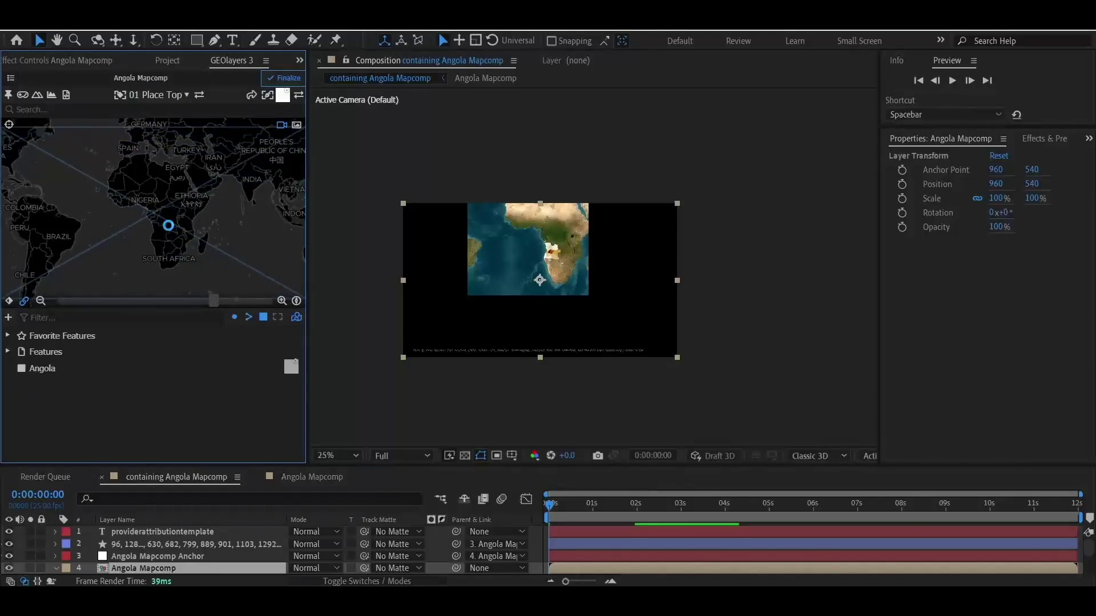
{"action": "scroll", "coordinate": [188, 206], "scroll_direction": "up", "scroll_amount": 2}
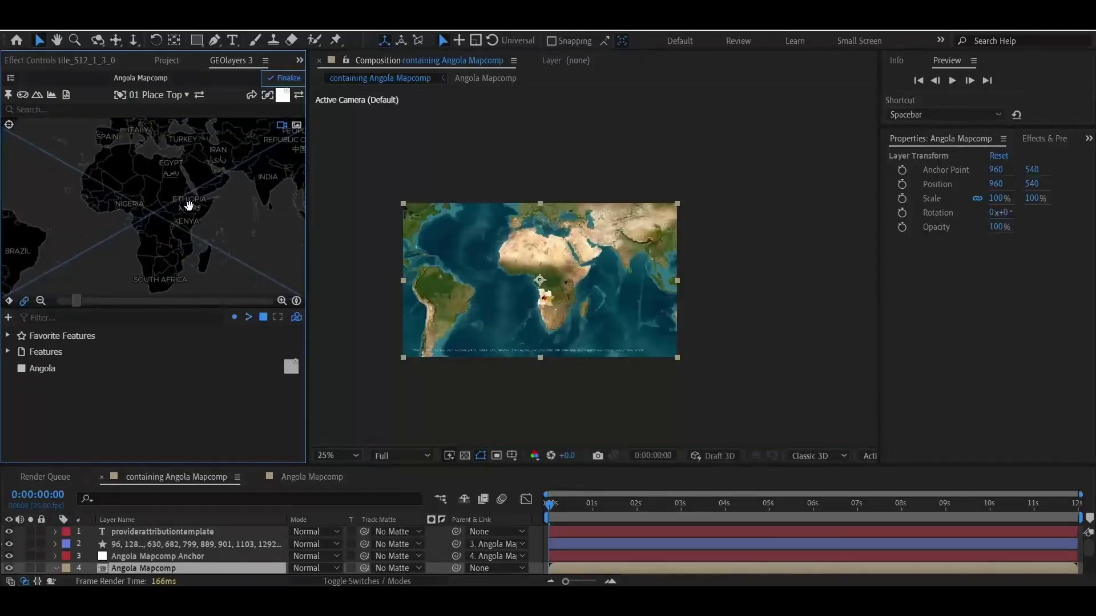
{"action": "scroll", "coordinate": [176, 219], "scroll_direction": "down", "scroll_amount": 1}
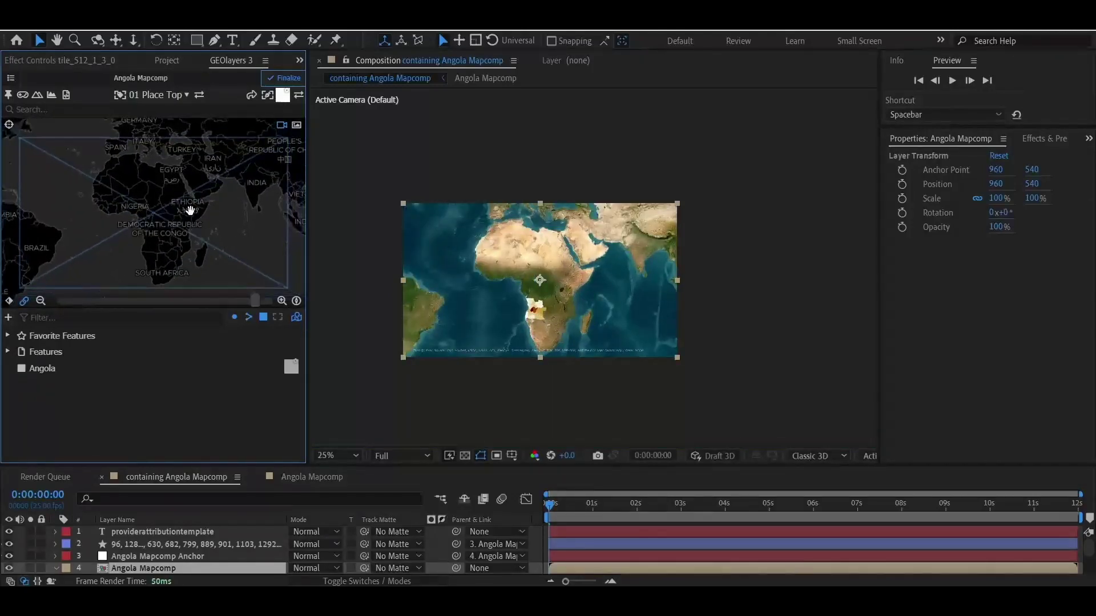
{"action": "left_click_drag", "start_coordinate": [177, 216], "coordinate": [176, 211]}
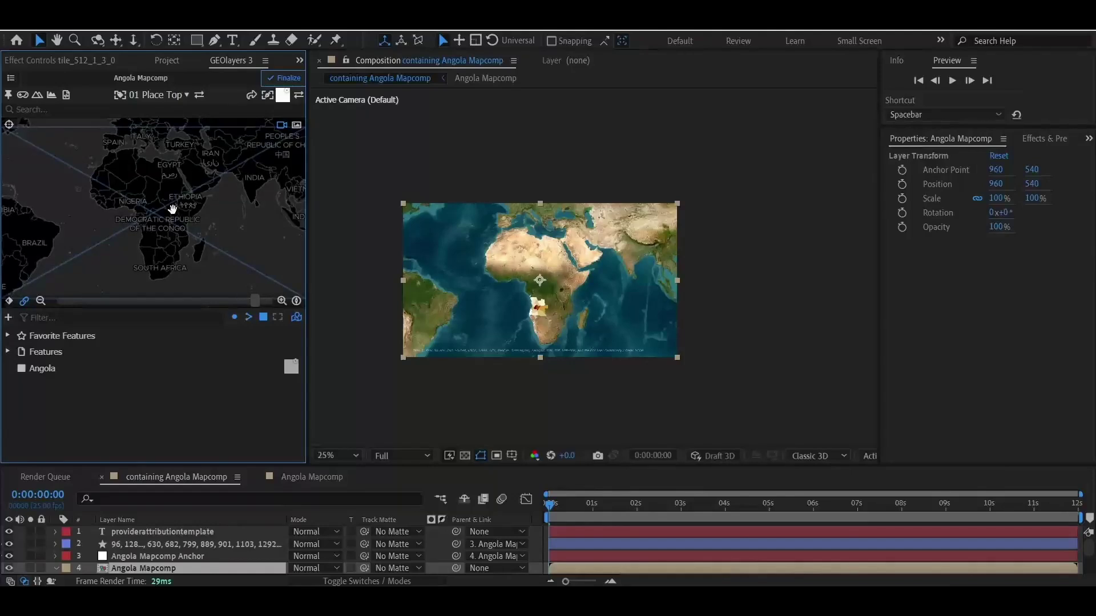
Review the Angola Mapcomp's view keyframes and preview the zoom from 0:00:00:00 to 0:00:01:24
{"action": "key", "text": "u"}
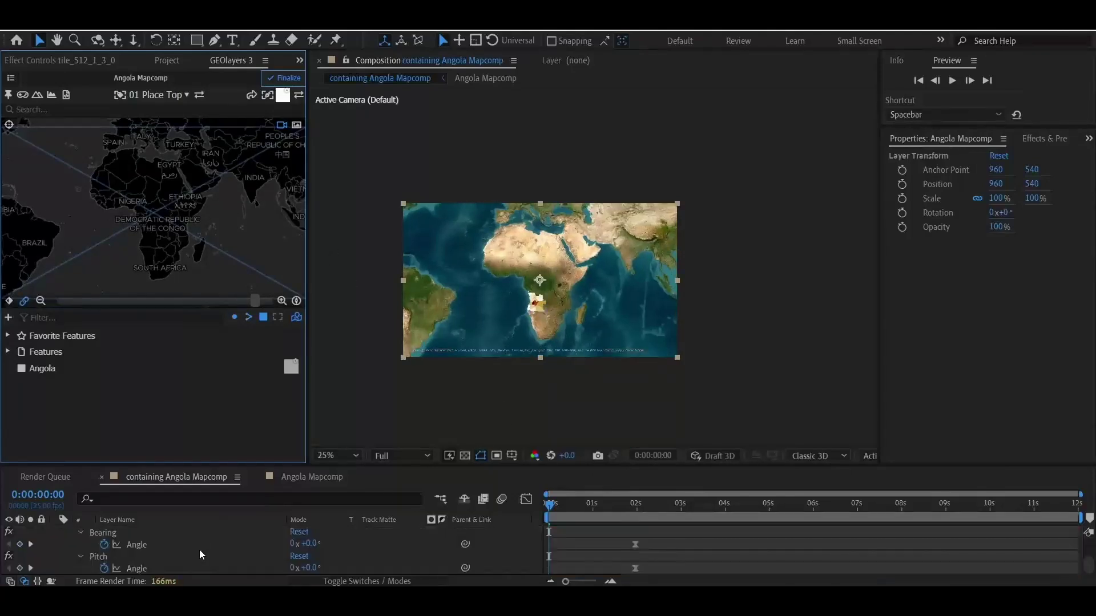
{"action": "left_click_drag", "start_coordinate": [550, 506], "coordinate": [639, 506]}
{"action": "left_click", "coordinate": [559, 507]}
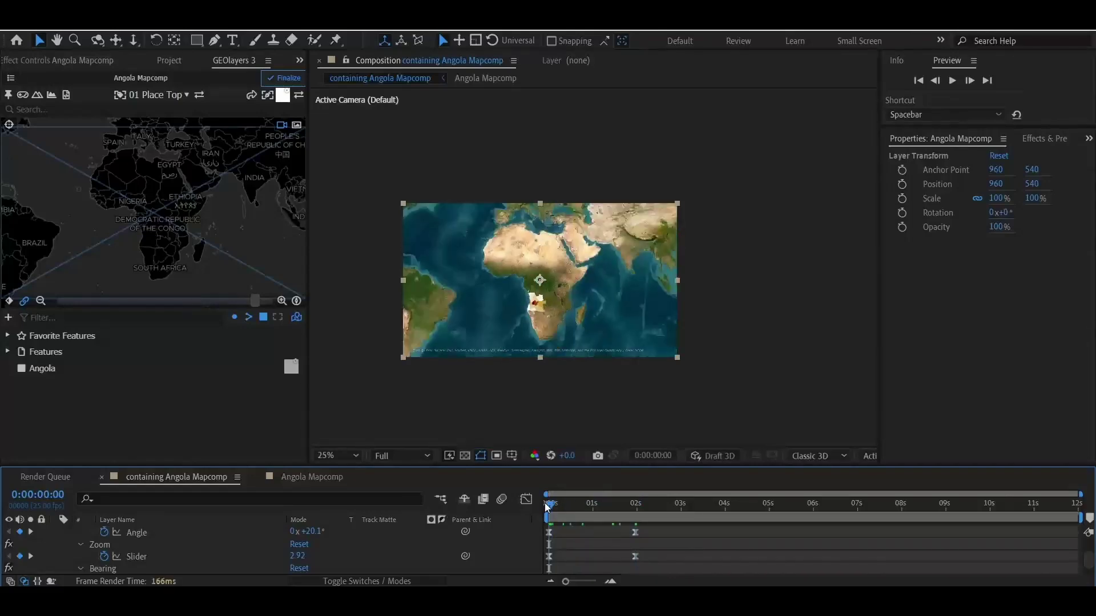
{"action": "key", "text": "space"}
{"action": "key", "text": "u"}
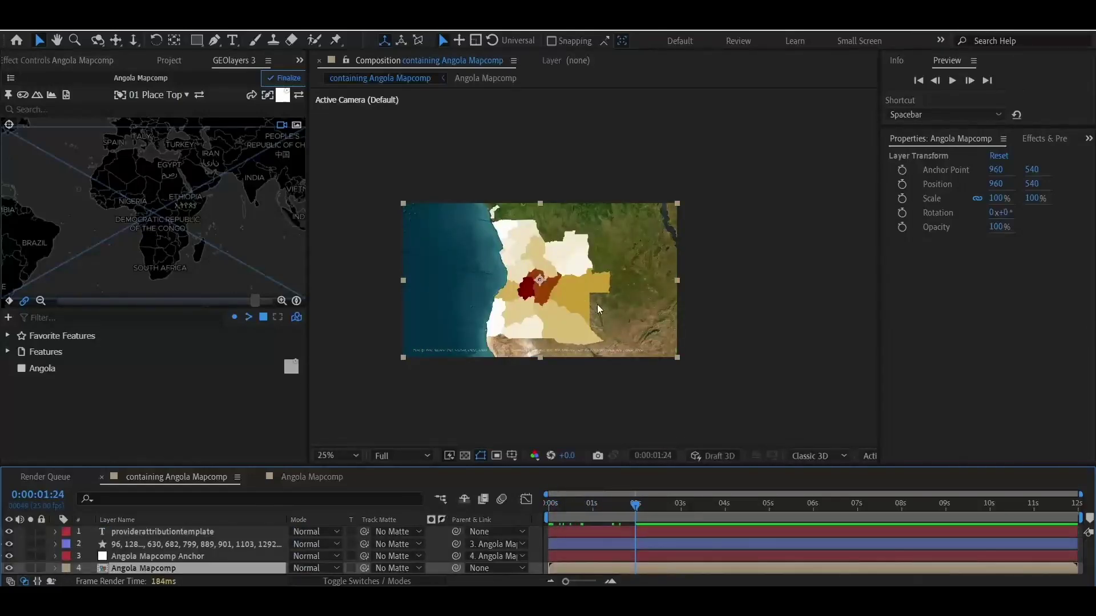
Draw all the Angola province features as an additional shape layer using the unfilled black outline style
{"action": "left_click", "coordinate": [43, 351]}
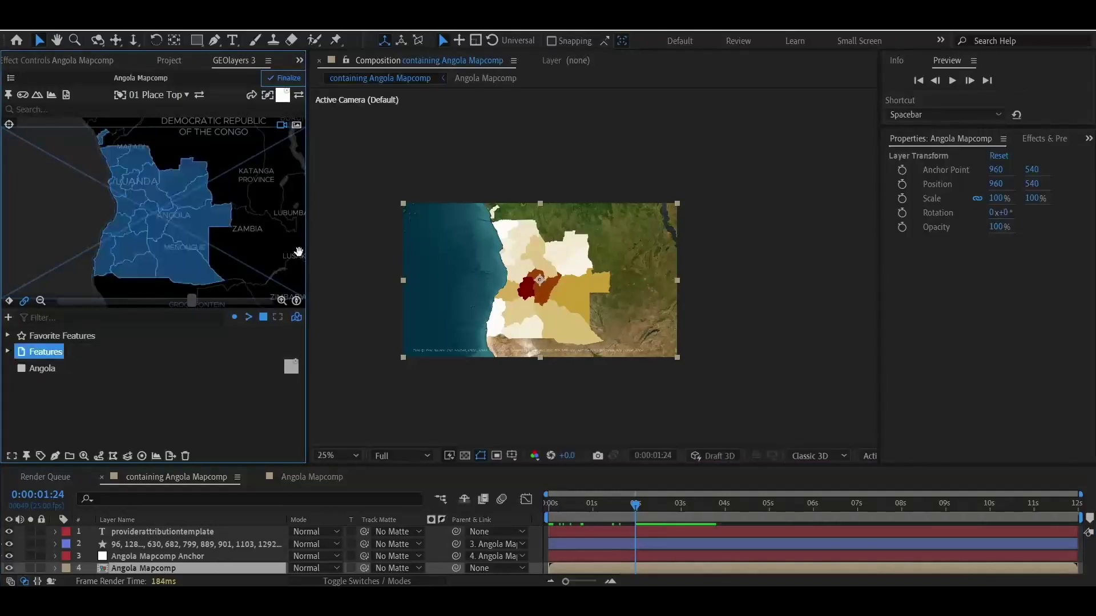
{"action": "left_click", "coordinate": [282, 95]}
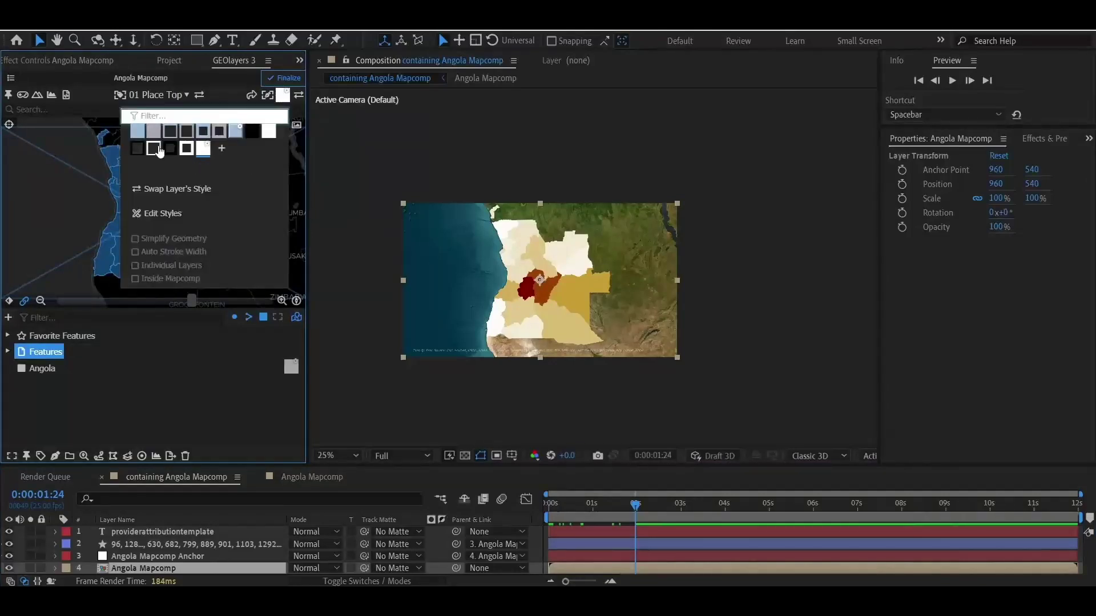
{"action": "left_click", "coordinate": [137, 150]}
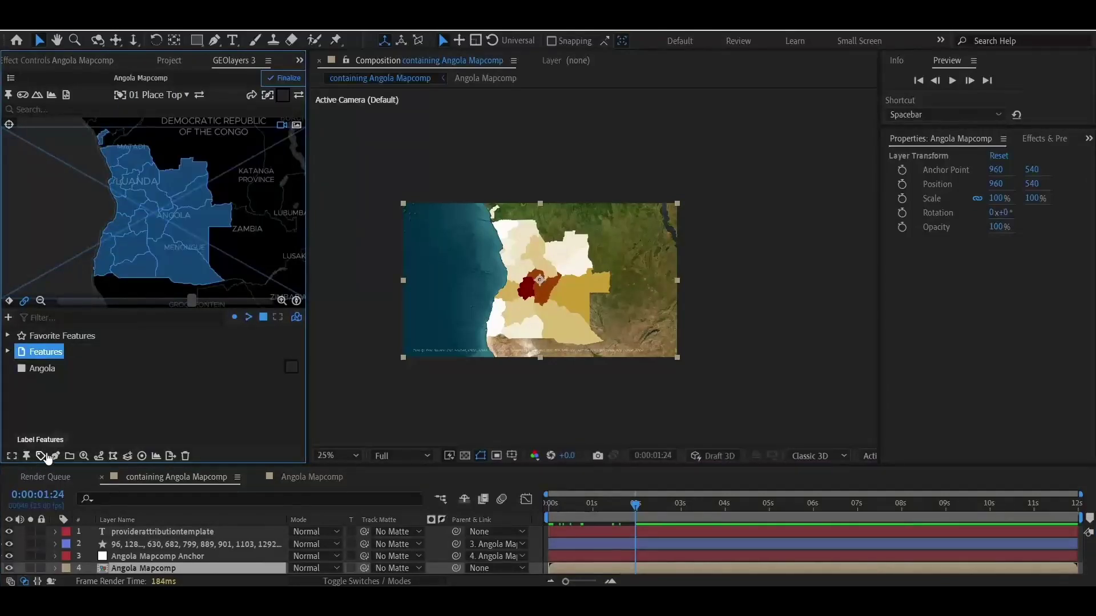
{"action": "left_click", "coordinate": [56, 455]}
{"action": "left_click", "coordinate": [111, 400]}
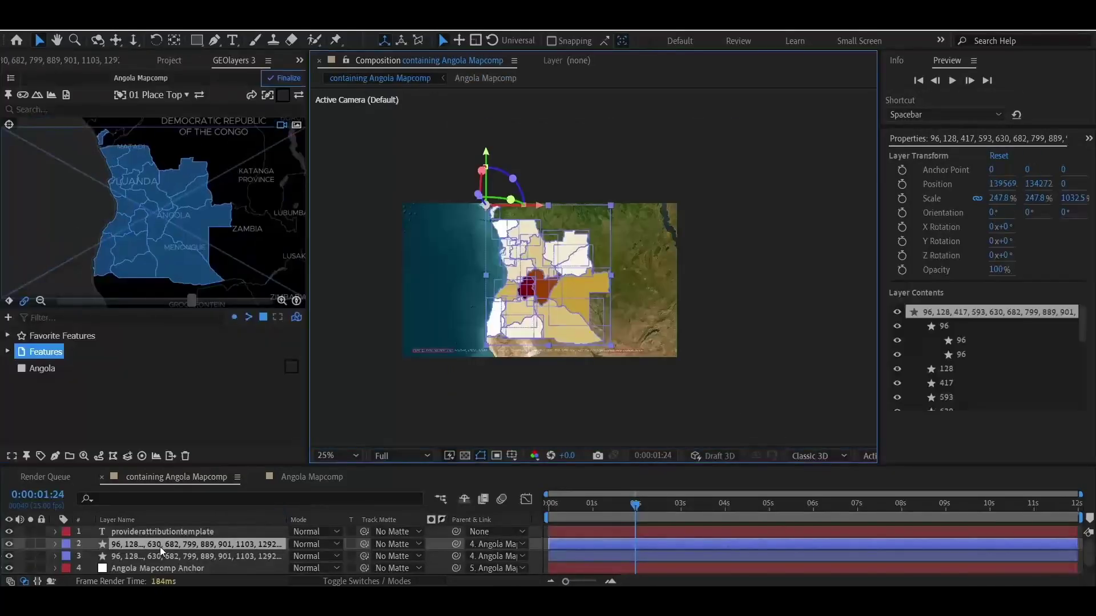
Rename the new province outline layer "borders" and the data-filled provinces layer "data"
{"action": "key", "text": "Return"}
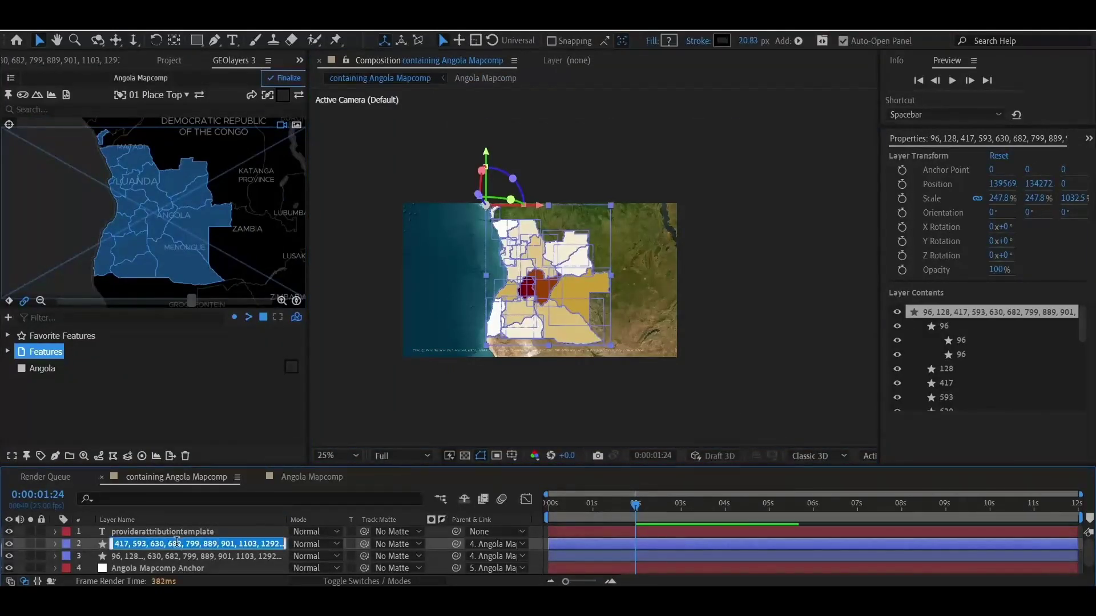
{"action": "type", "text": "borders"}
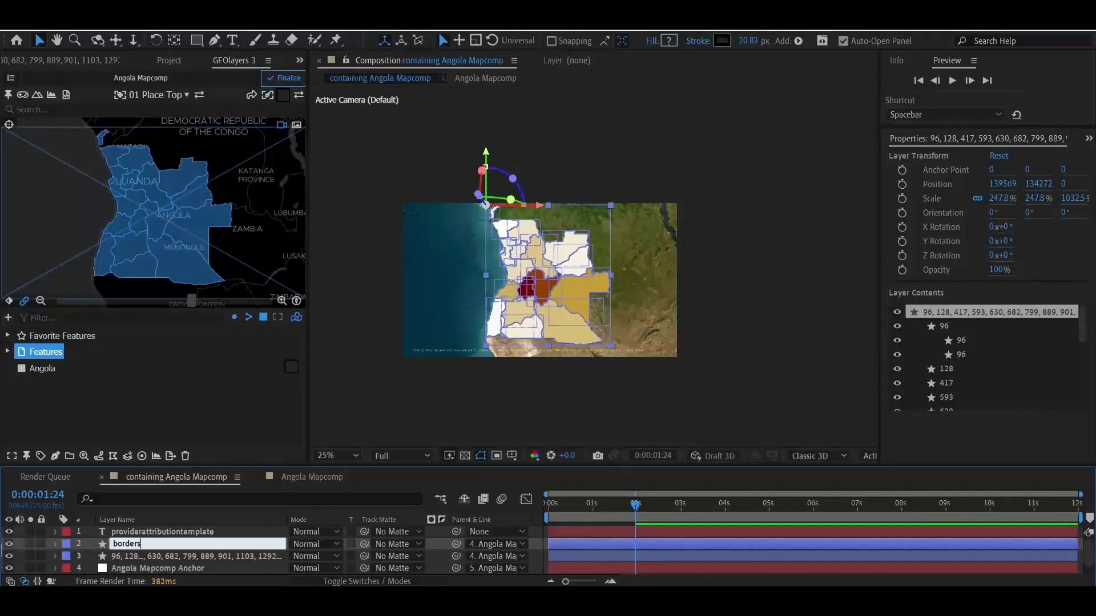
{"action": "key", "text": "Return"}
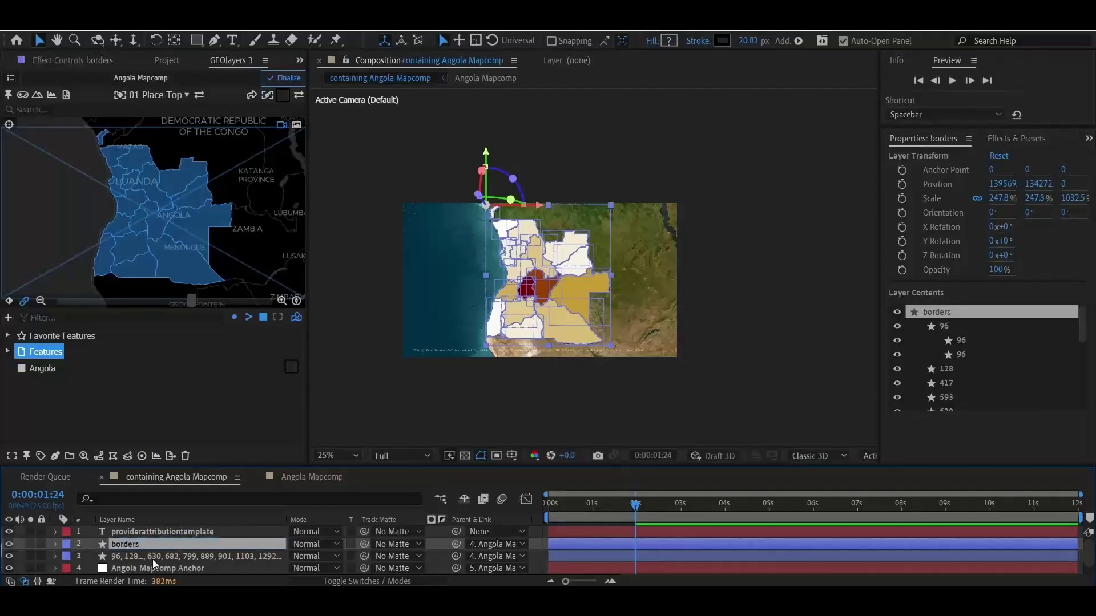
{"action": "left_click", "coordinate": [153, 558]}
{"action": "key", "text": "Return"}
{"action": "type", "text": "d"}
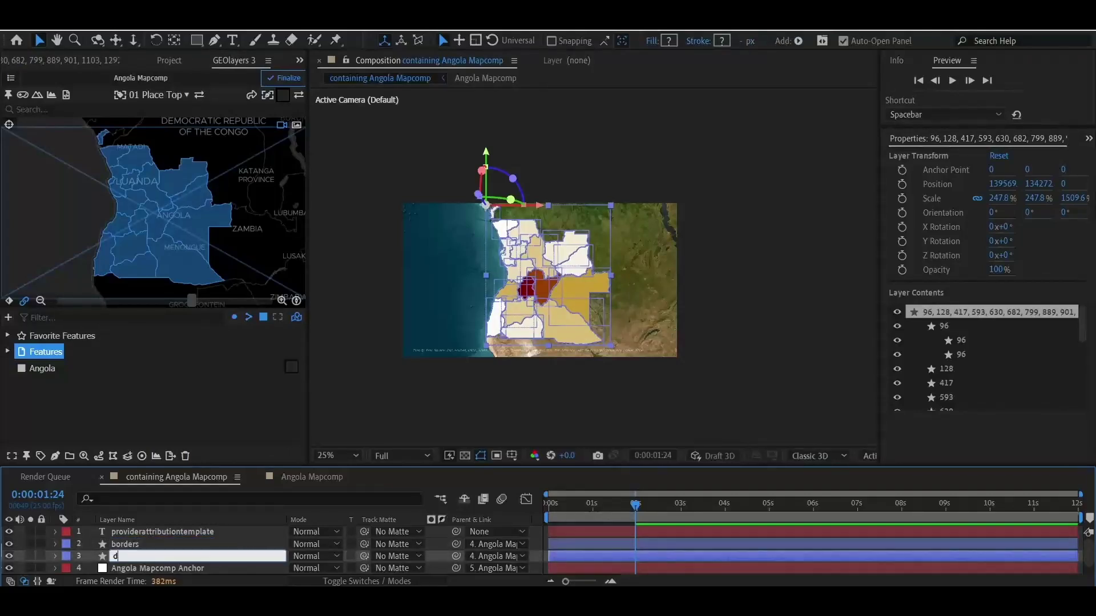
{"action": "type", "text": "ata"}
{"action": "key", "text": "Return"}
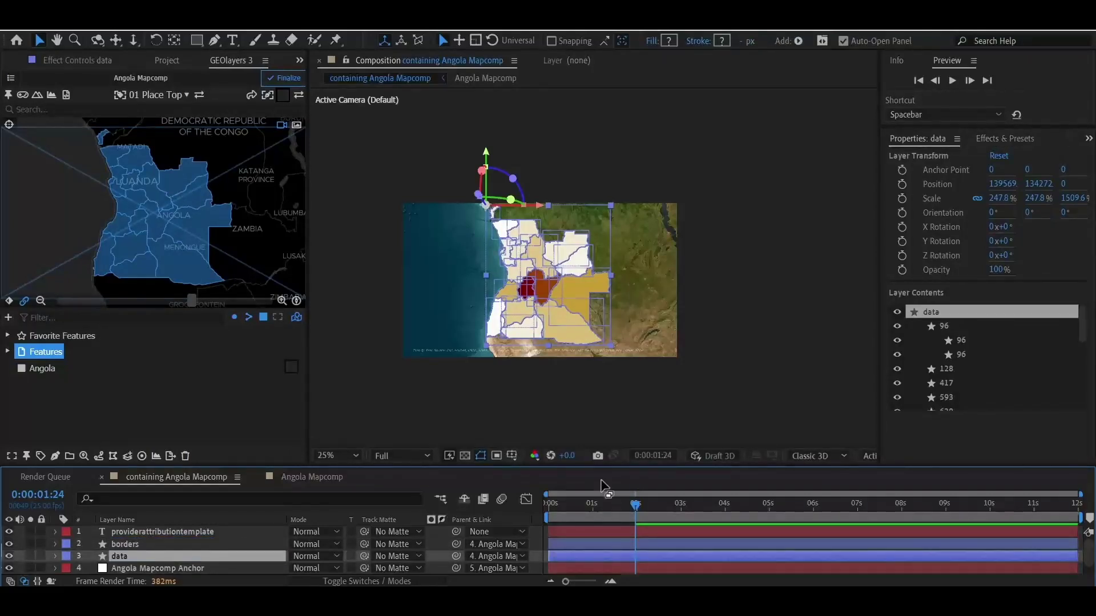
{"action": "key", "text": "F2"}
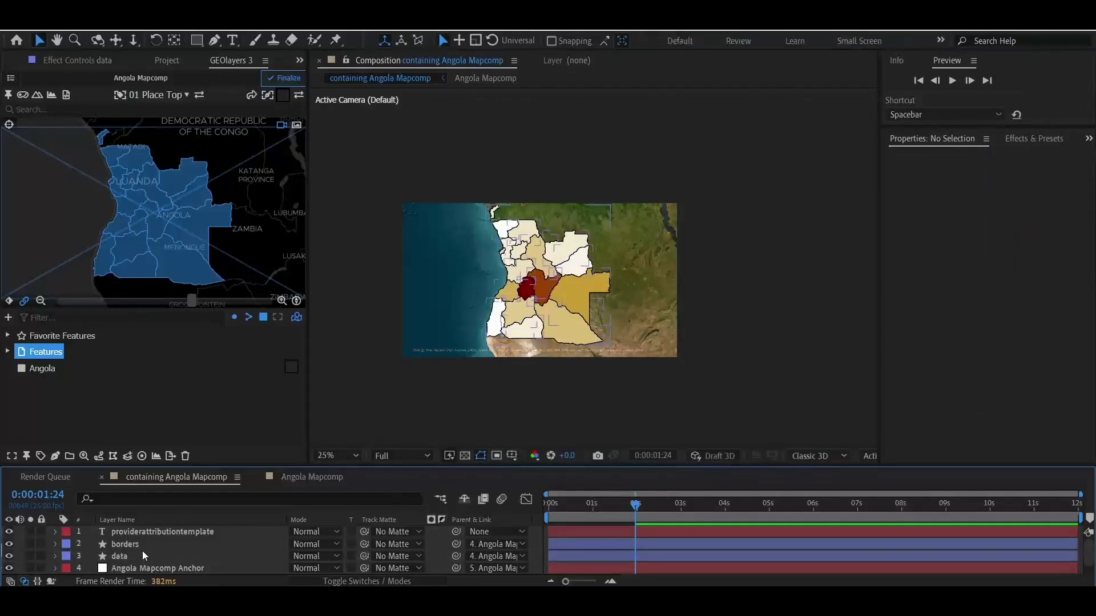
Set the borders layer's stroke width to 2 px and inspect the province outlines up close
{"action": "left_click", "coordinate": [137, 544]}
{"action": "left_click", "coordinate": [762, 41]}
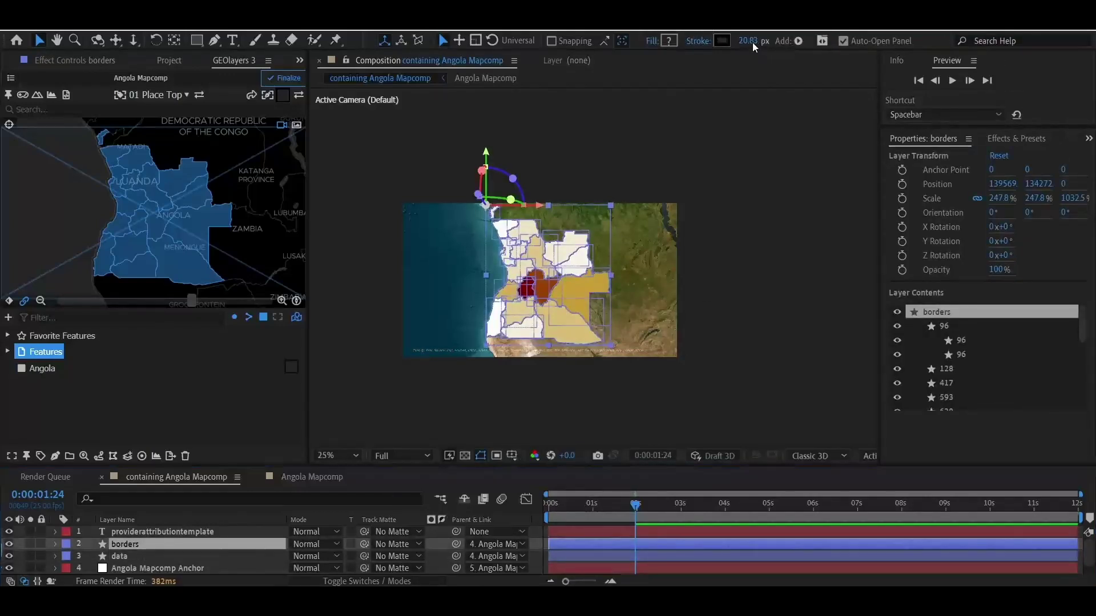
{"action": "type", "text": "2"}
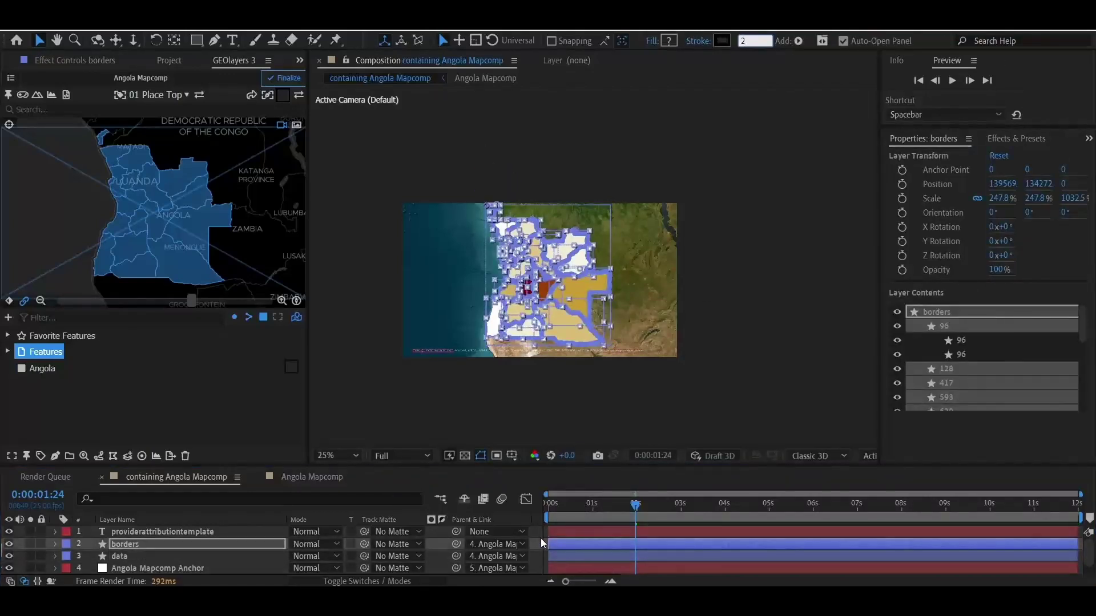
{"action": "key", "text": "Return"}
{"action": "key", "text": "F2"}
{"action": "scroll", "coordinate": [559, 297], "scroll_direction": "up", "scroll_amount": 4}
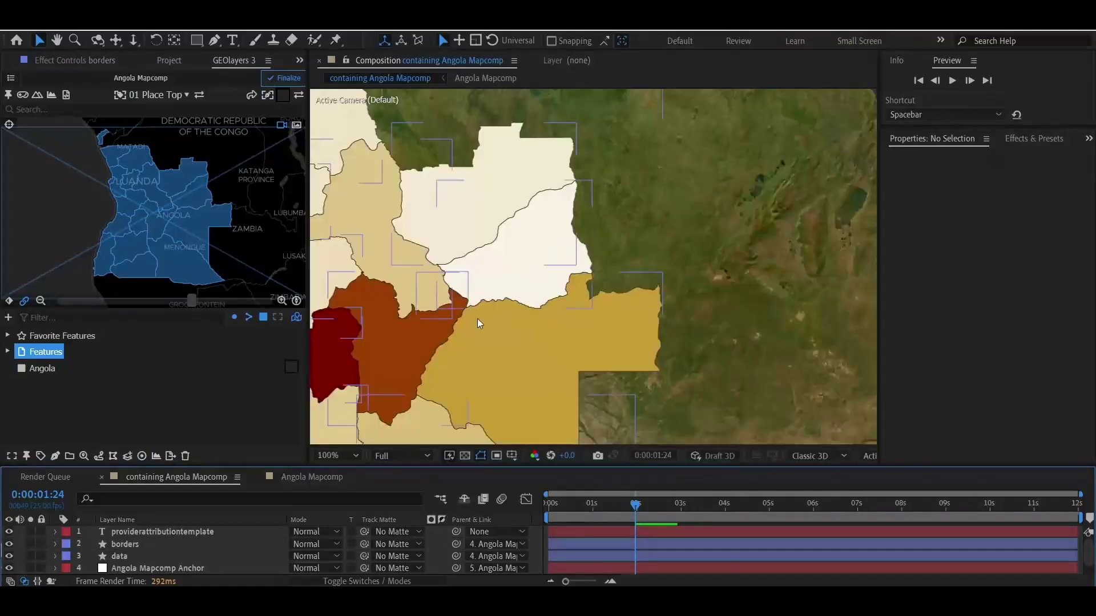
{"action": "scroll", "coordinate": [498, 261], "scroll_direction": "down", "scroll_amount": 4}
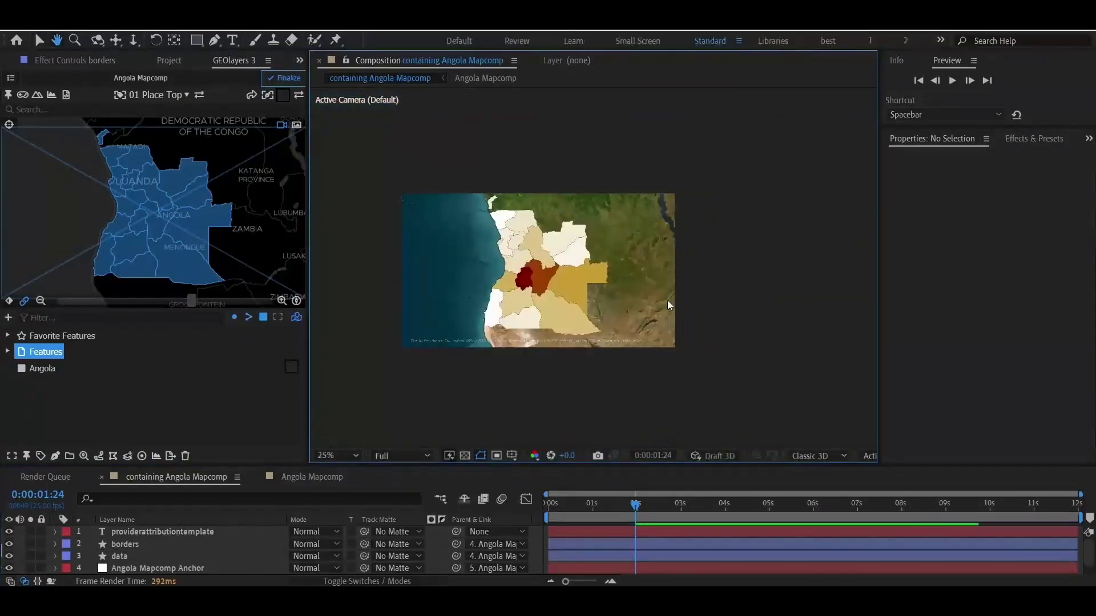
{"action": "scroll", "coordinate": [582, 257], "scroll_direction": "up", "scroll_amount": 2}
Select the province features 2159 through 7940 in the Features group and choose the 05 Region label template
{"action": "left_click", "coordinate": [26, 354]}
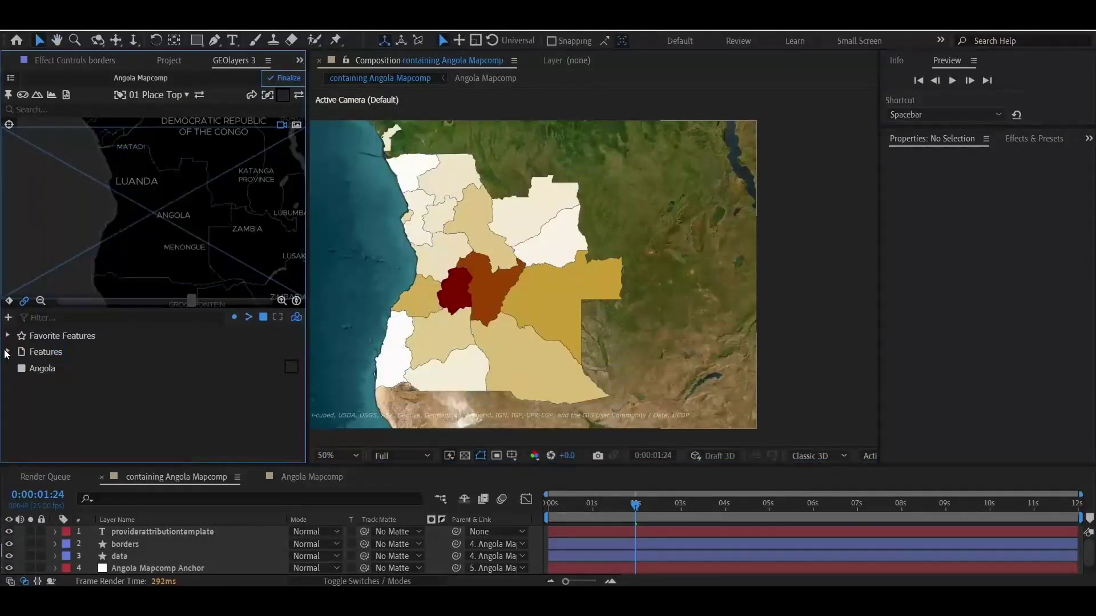
{"action": "left_click", "coordinate": [26, 354]}
{"action": "scroll", "coordinate": [68, 422], "scroll_direction": "down", "scroll_amount": 3}
{"action": "left_click", "coordinate": [46, 437]}
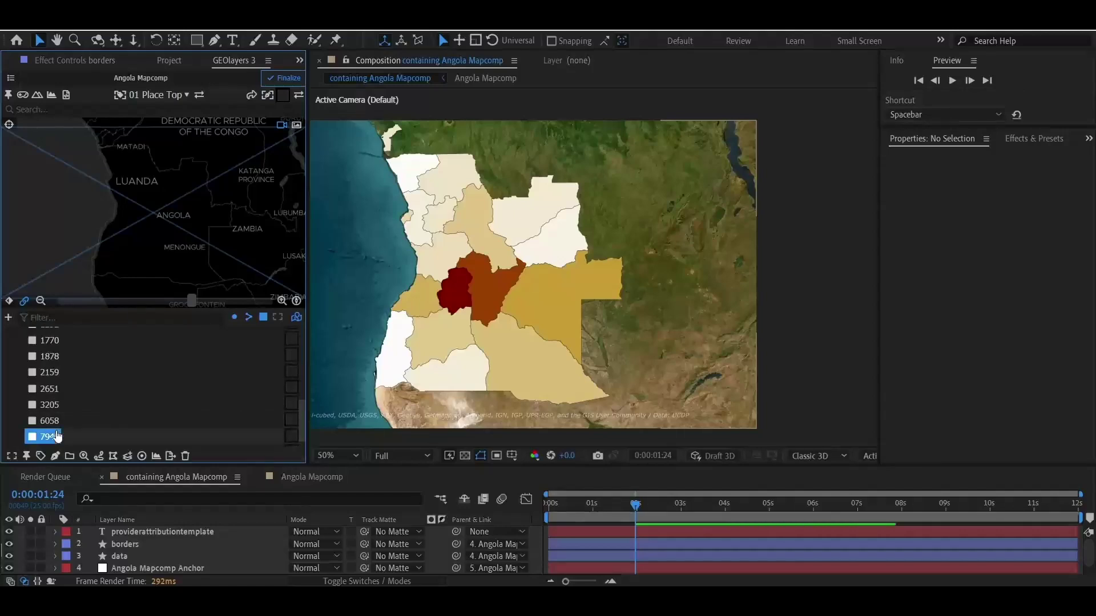
{"action": "scroll", "coordinate": [95, 394], "scroll_direction": "up", "scroll_amount": 5}
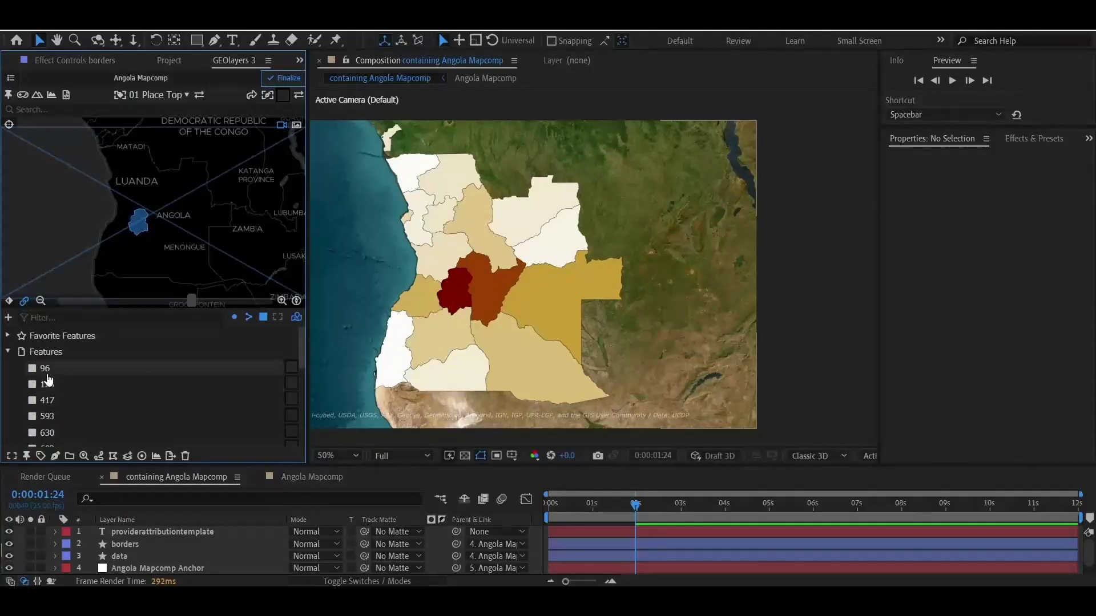
{"action": "scroll", "coordinate": [109, 406], "scroll_direction": "down", "scroll_amount": 4}
{"action": "scroll", "coordinate": [109, 406], "scroll_direction": "down", "scroll_amount": 1}
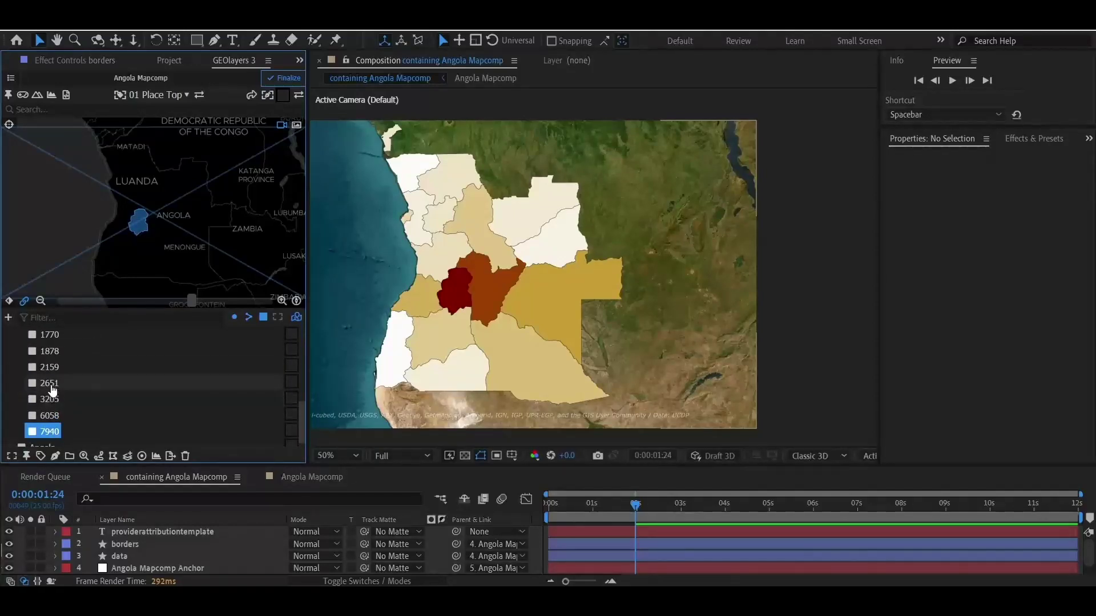
{"action": "left_click", "coordinate": [50, 366], "text": "shift"}
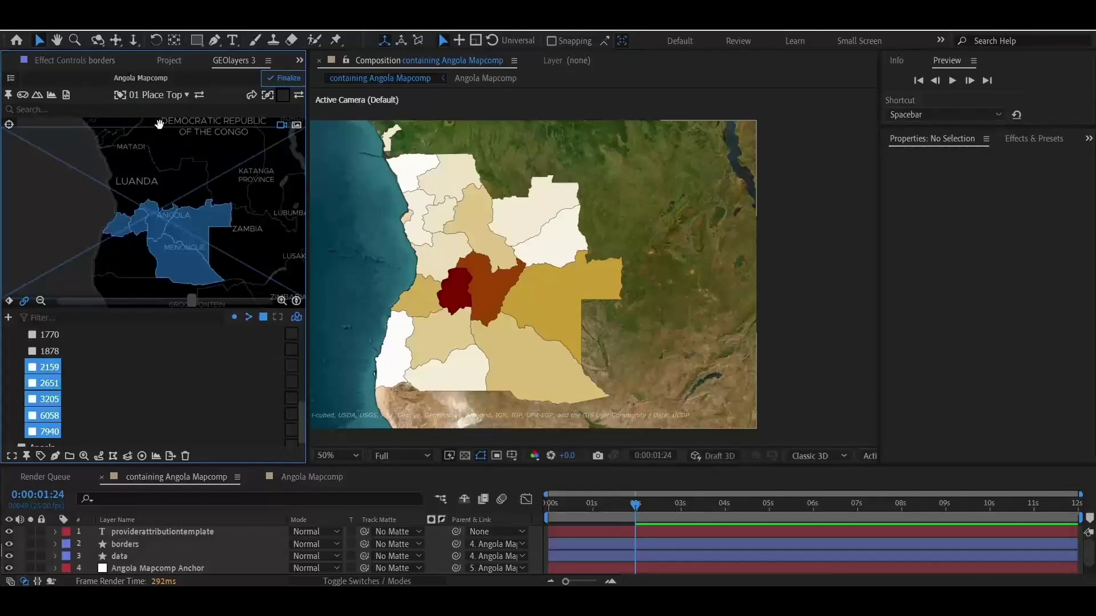
{"action": "left_click", "coordinate": [152, 95]}
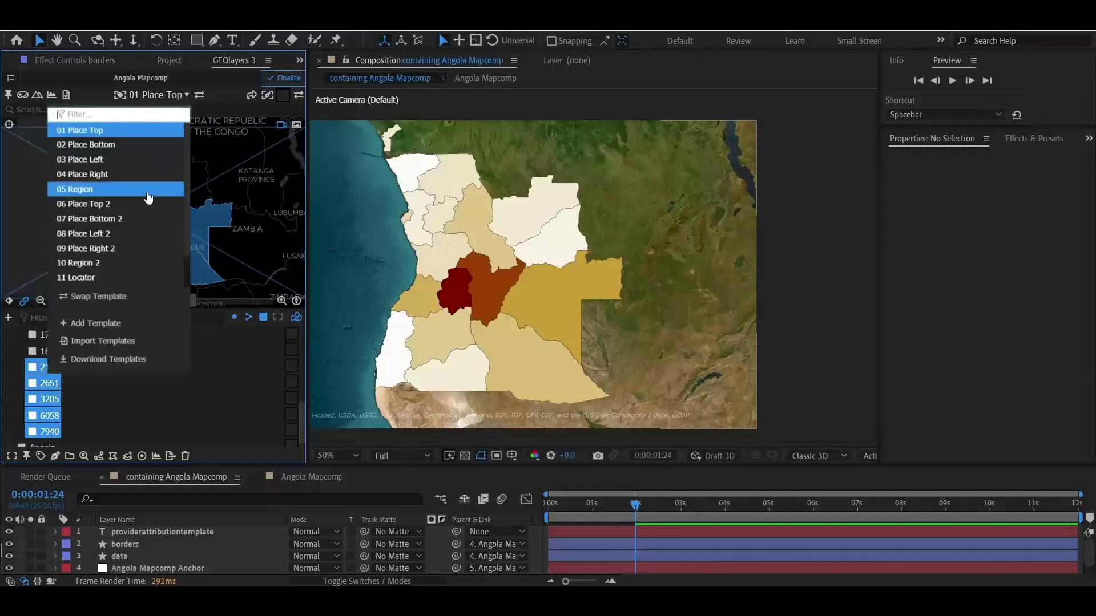
{"action": "left_click", "coordinate": [113, 190]}
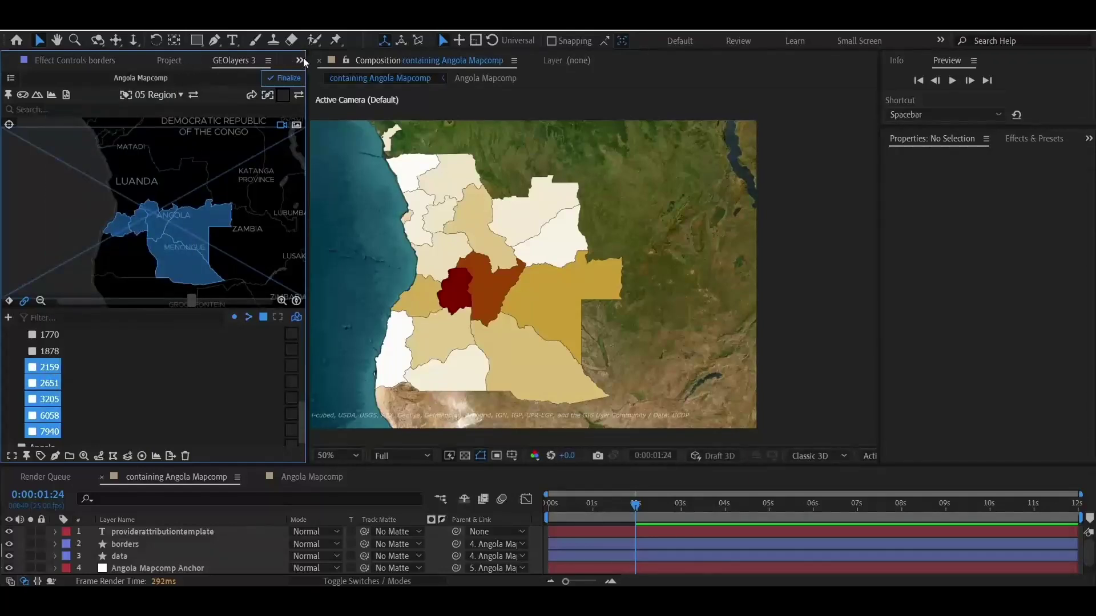
Open the 10 Region 2 composition from the GEOlayers label templates and show its label close up at about 4 seconds
{"action": "left_click", "coordinate": [154, 60]}
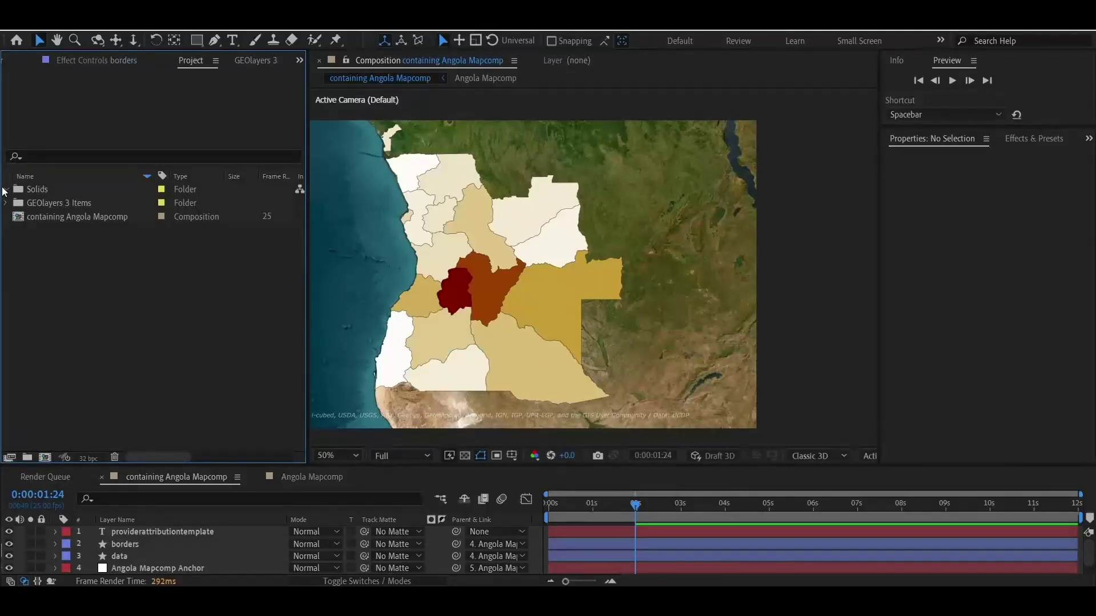
{"action": "left_click", "coordinate": [9, 202]}
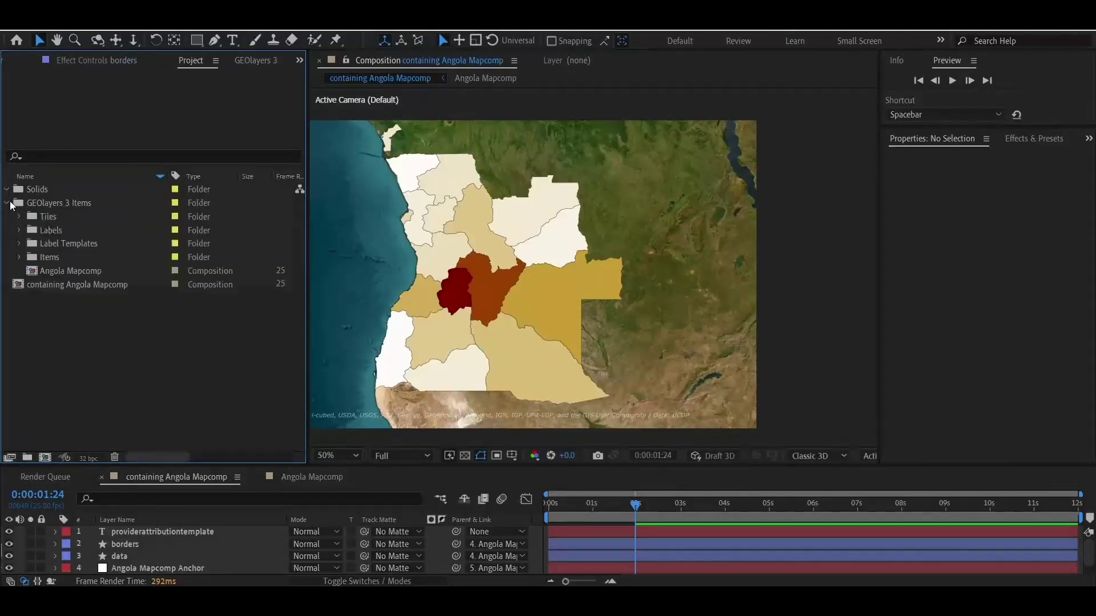
{"action": "left_click", "coordinate": [19, 243]}
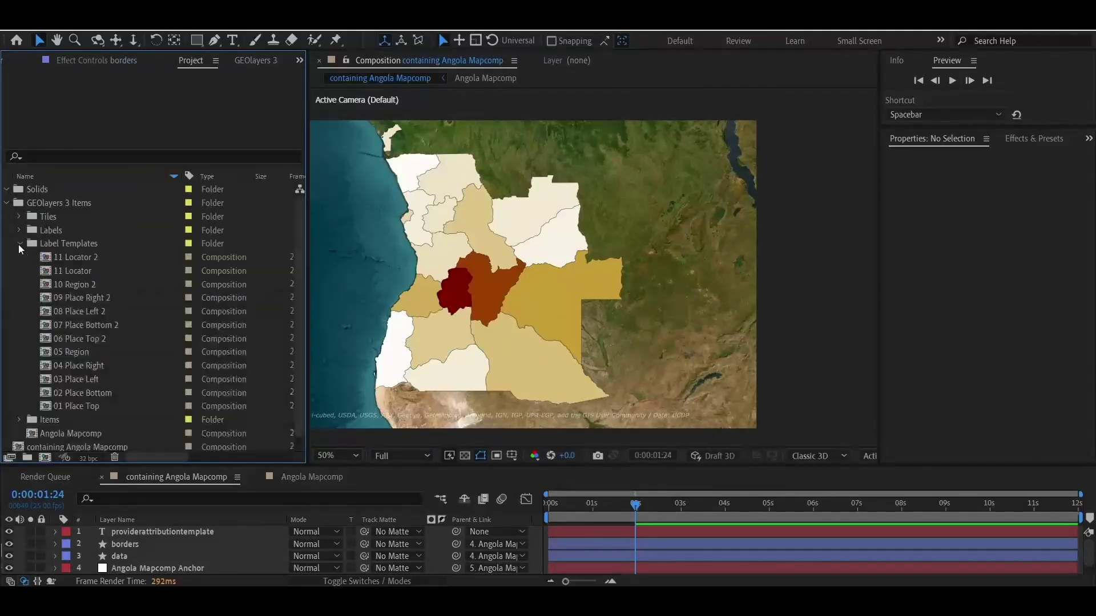
{"action": "double_click", "coordinate": [76, 283]}
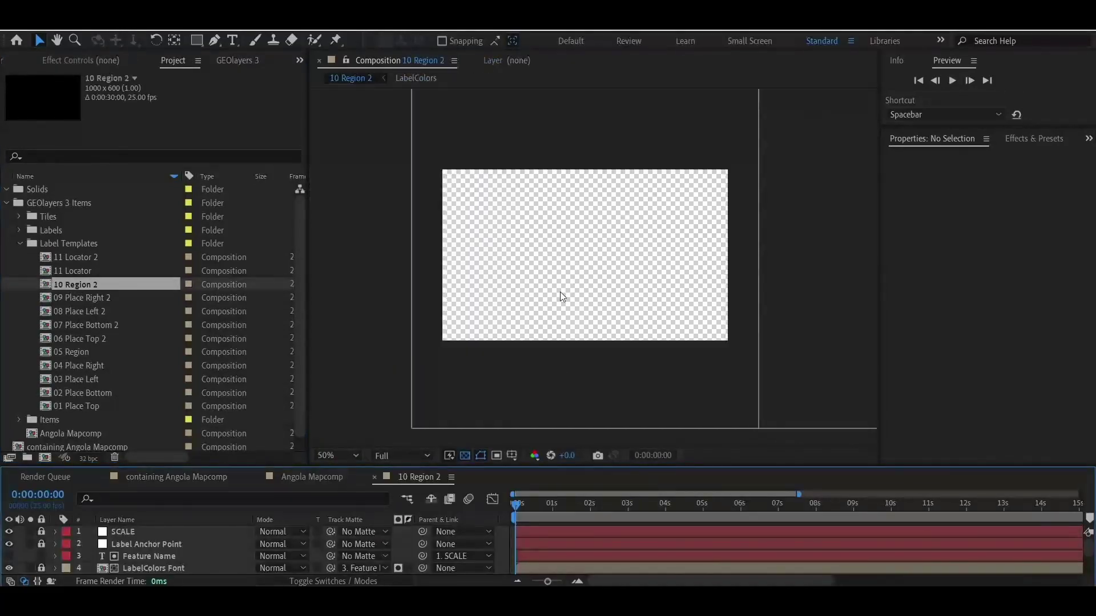
{"action": "left_click_drag", "start_coordinate": [511, 504], "coordinate": [675, 502]}
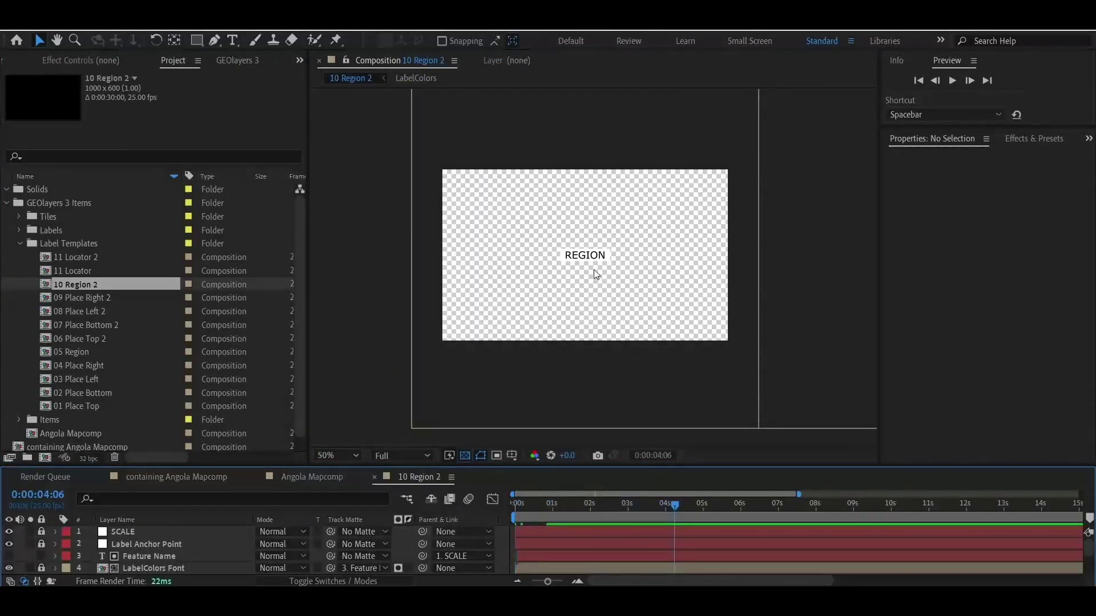
{"action": "scroll", "coordinate": [594, 233], "scroll_direction": "up", "scroll_amount": 4}
{"action": "left_click_drag", "start_coordinate": [594, 233], "coordinate": [558, 301]}
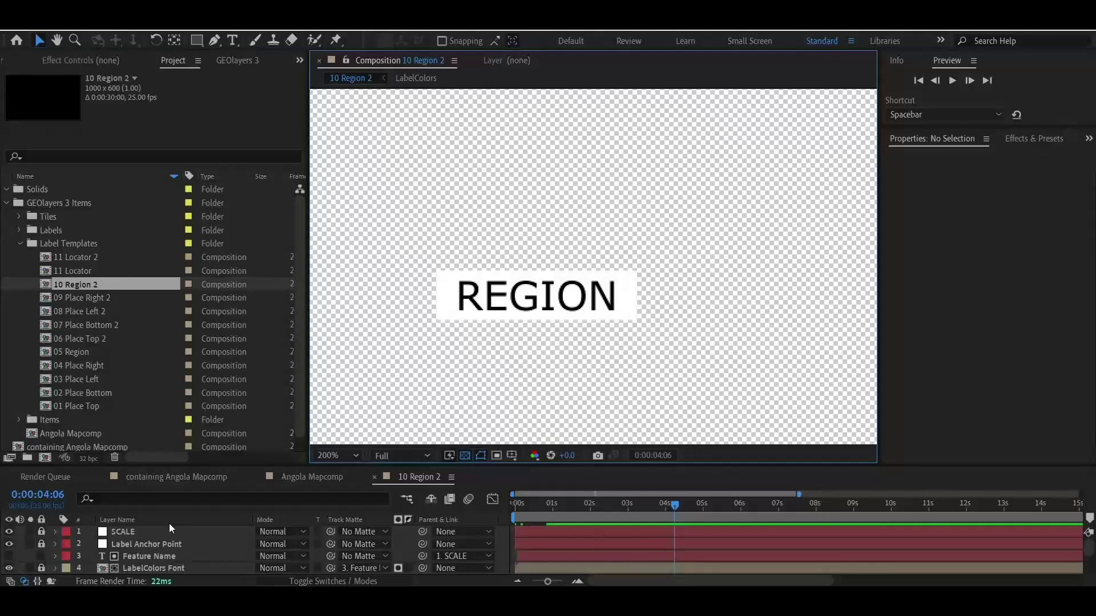
Set the font of the Feature Name text layer to Manofa Condensed Bold
{"action": "double_click", "coordinate": [139, 557]}
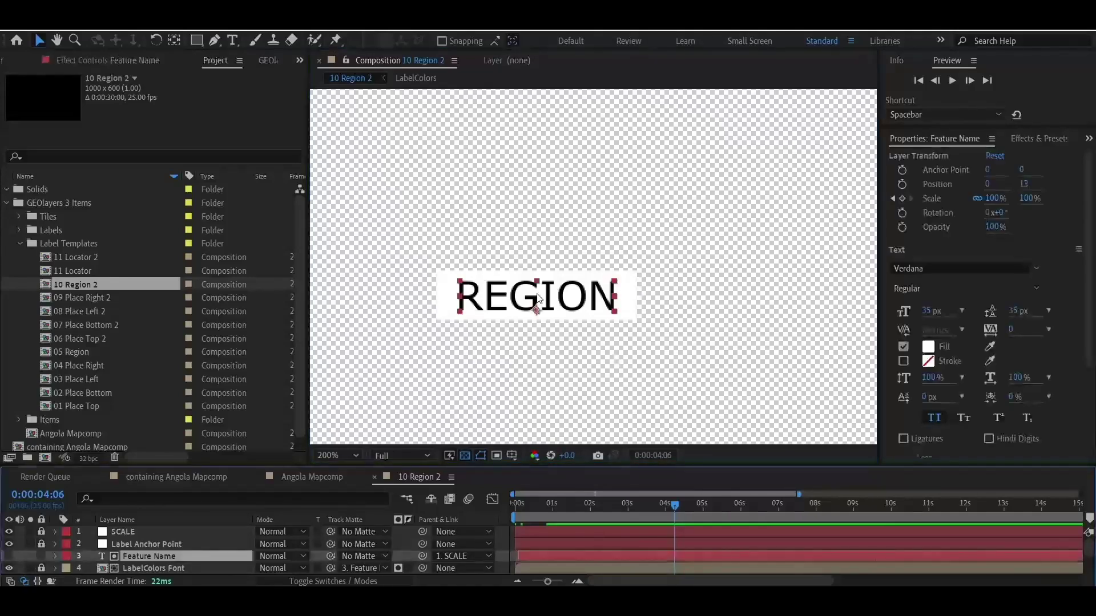
{"action": "left_click", "coordinate": [920, 267]}
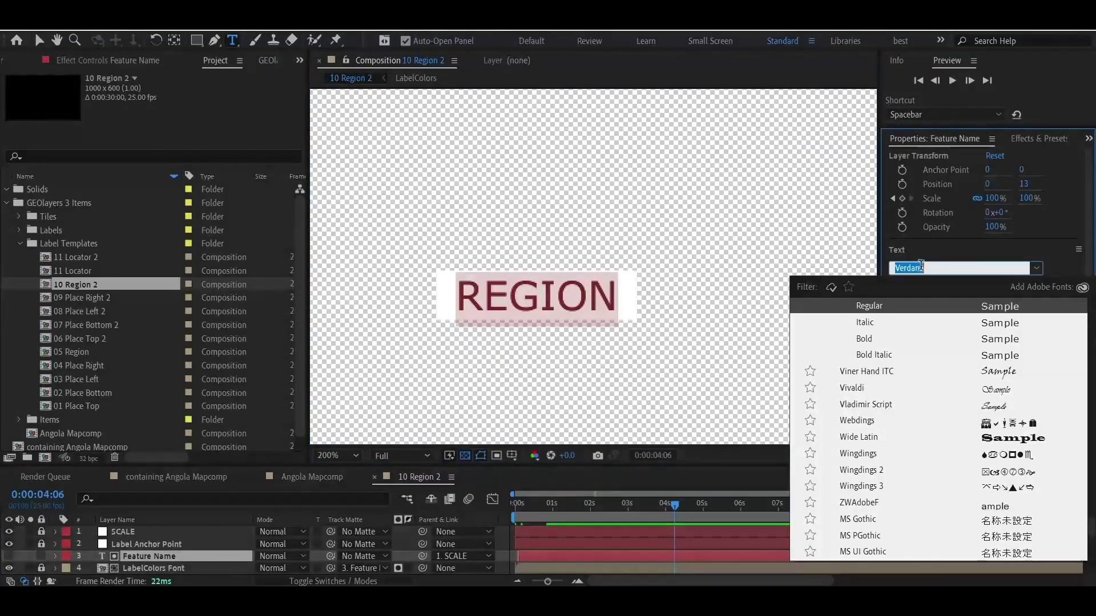
{"action": "type", "text": "mano"}
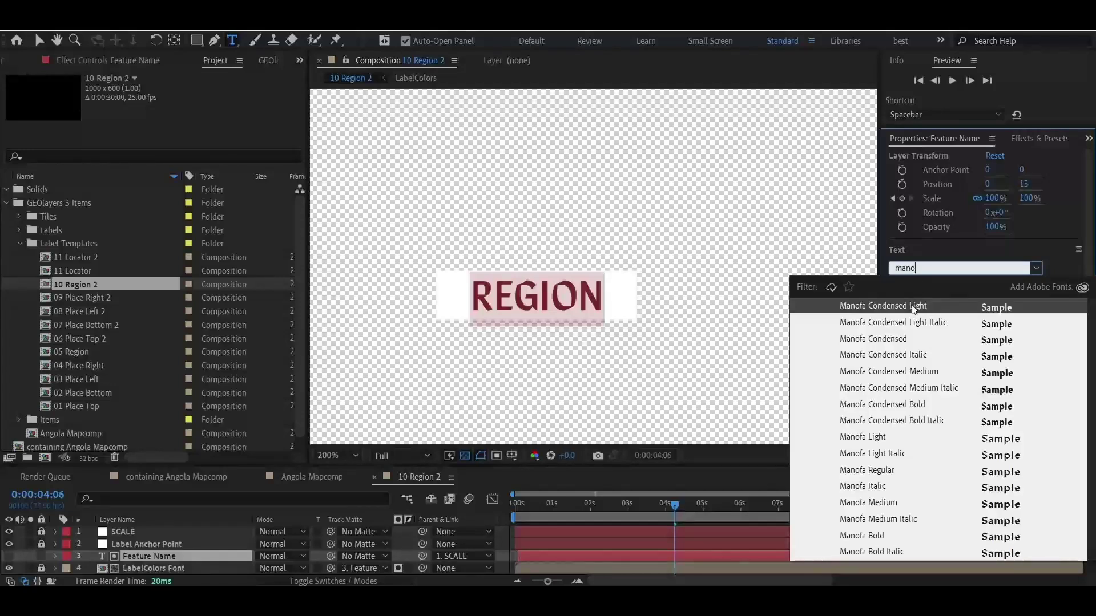
{"action": "left_click", "coordinate": [911, 407]}
Unlock the Textlength mask layer, set its font to Manofa Condensed Bold as well, and deselect it
{"action": "scroll", "coordinate": [155, 566], "scroll_direction": "down", "scroll_amount": 3}
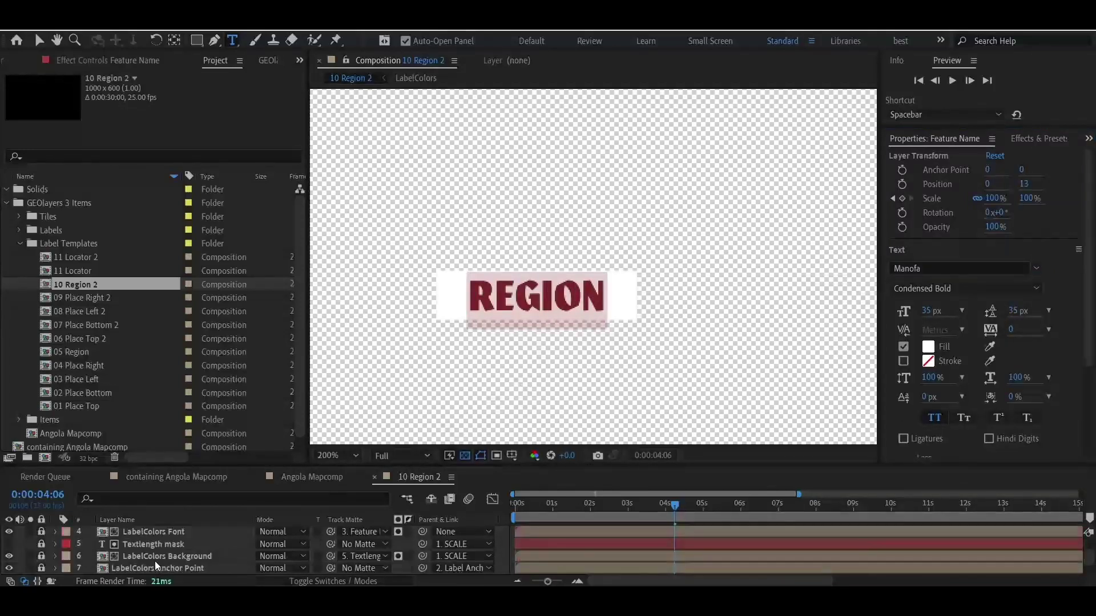
{"action": "left_click", "coordinate": [40, 545]}
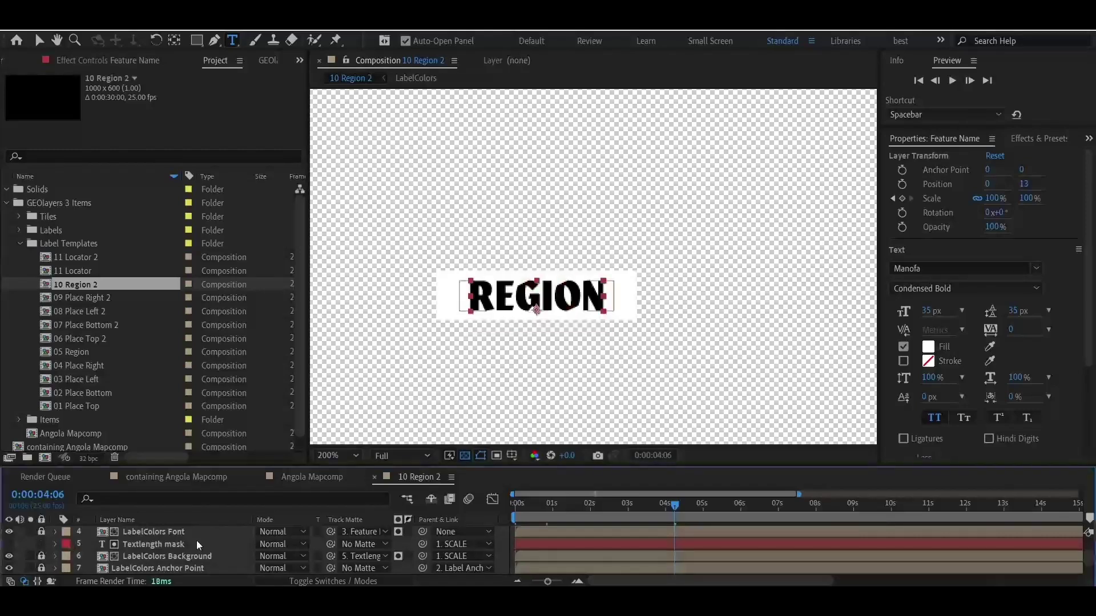
{"action": "left_click", "coordinate": [192, 543]}
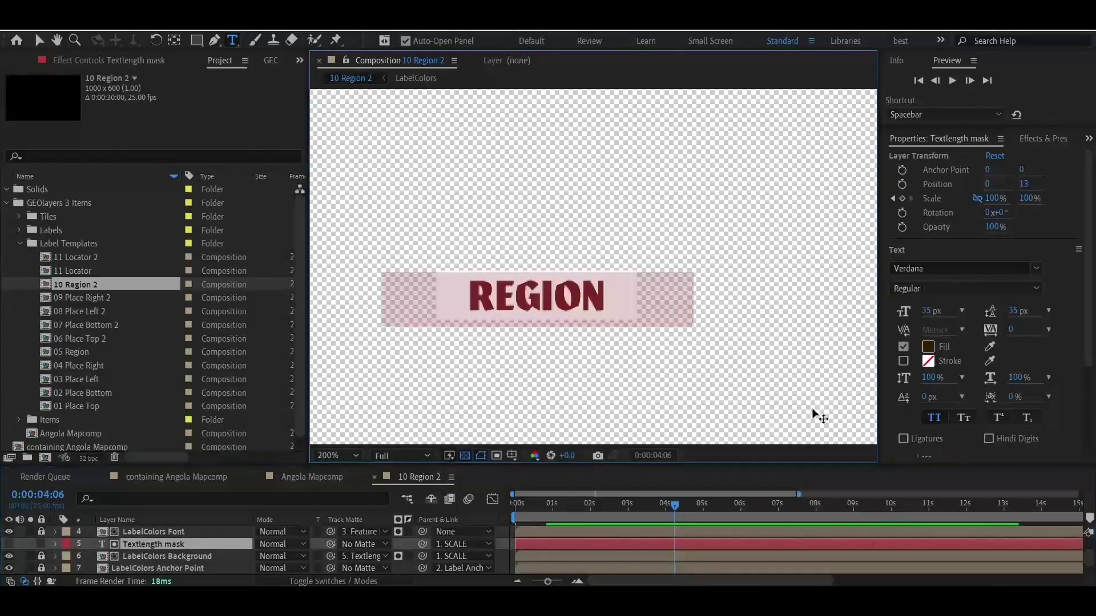
{"action": "left_click", "coordinate": [933, 267]}
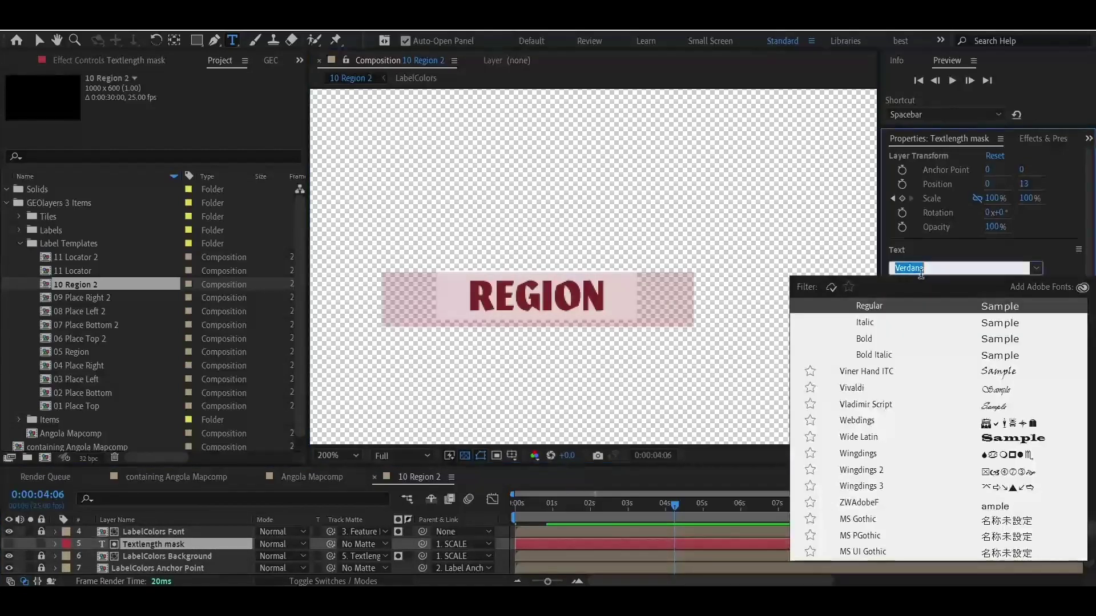
{"action": "type", "text": "mano"}
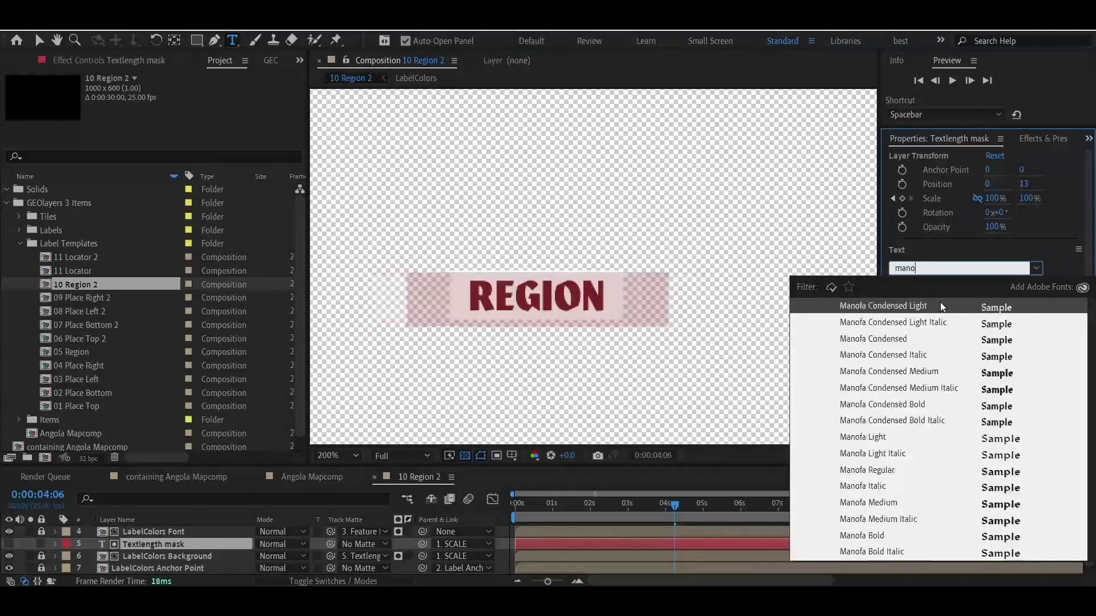
{"action": "type", "text": "fa"}
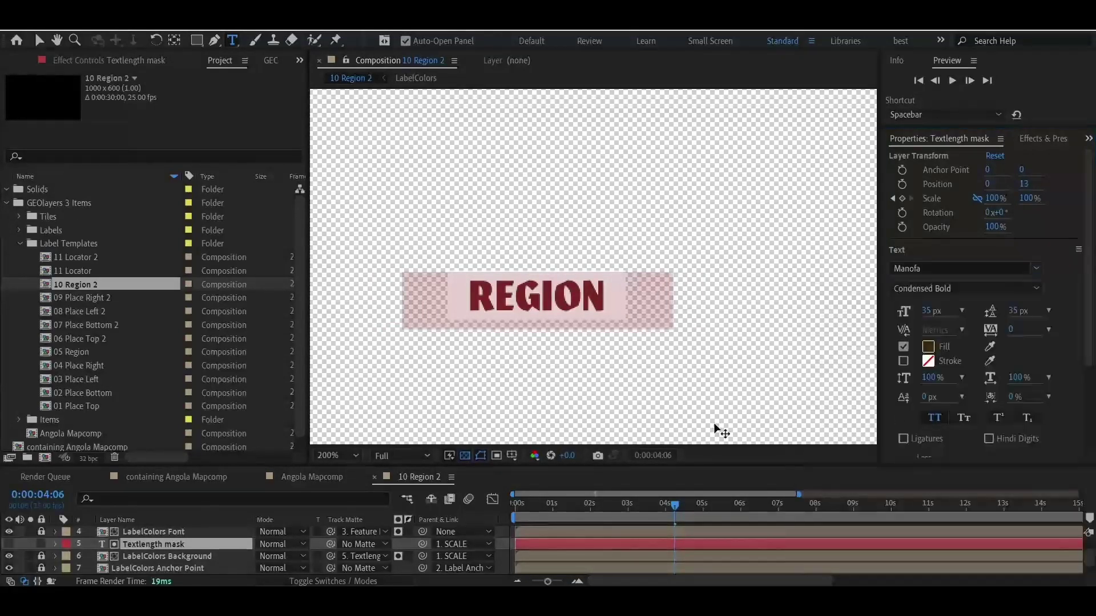
{"action": "left_click", "coordinate": [909, 406]}
{"action": "left_click", "coordinate": [43, 43]}
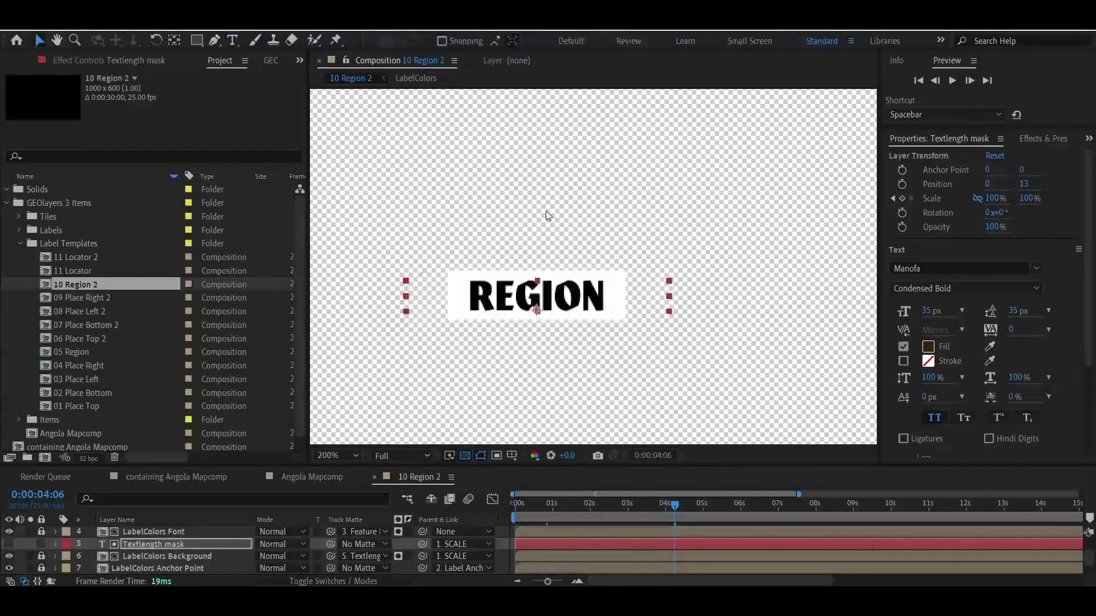
{"action": "left_click", "coordinate": [535, 244]}
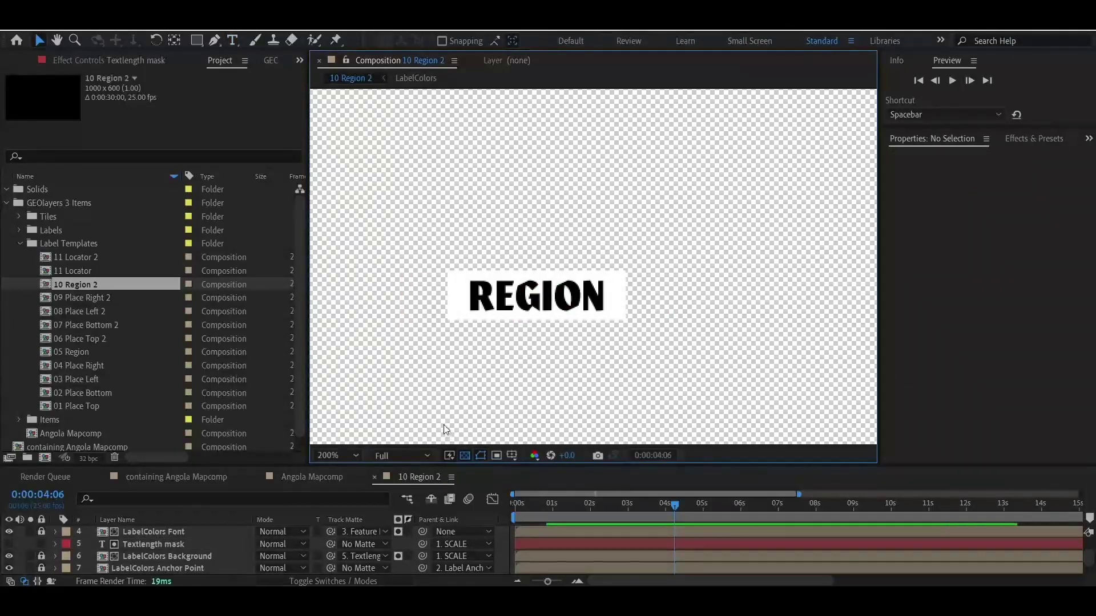
Rename the label template composition "10 Region Edit"
{"action": "key", "text": "ctrl+k"}
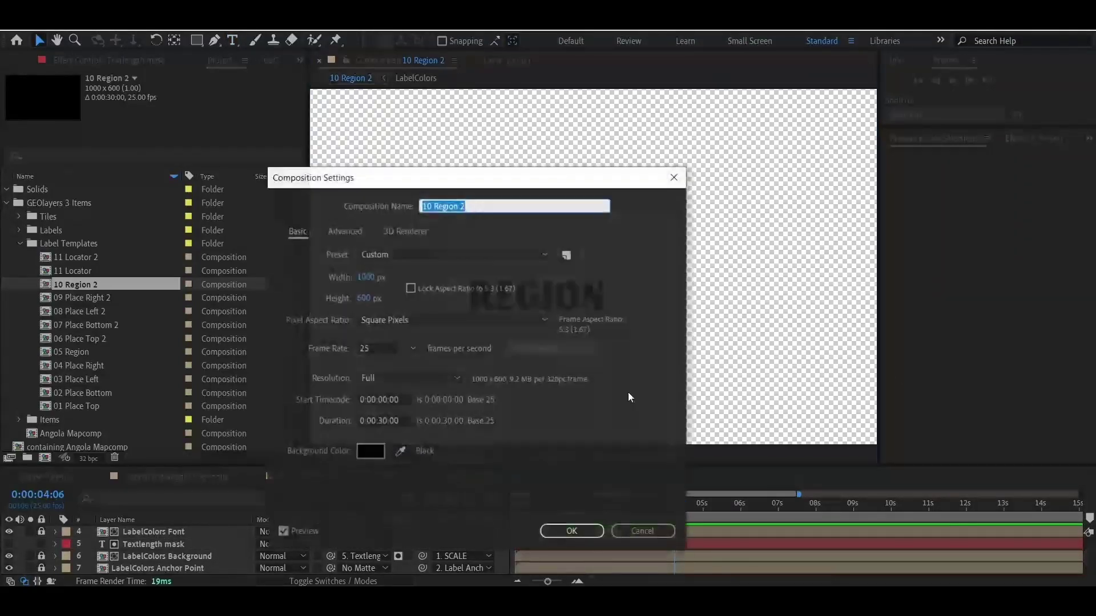
{"action": "left_click", "coordinate": [463, 206]}
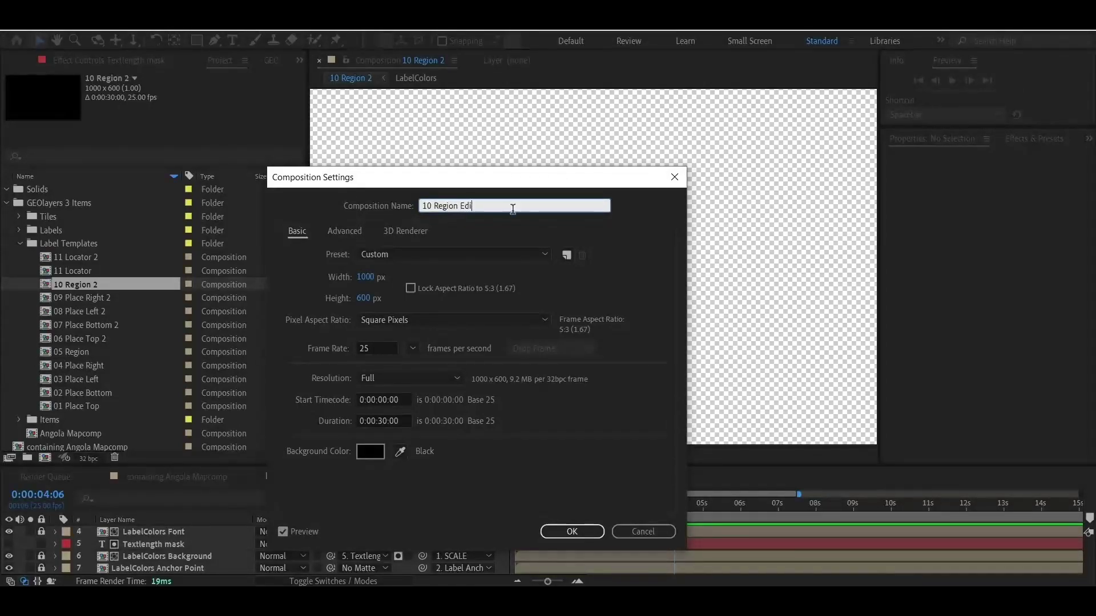
{"action": "left_click", "coordinate": [588, 532]}
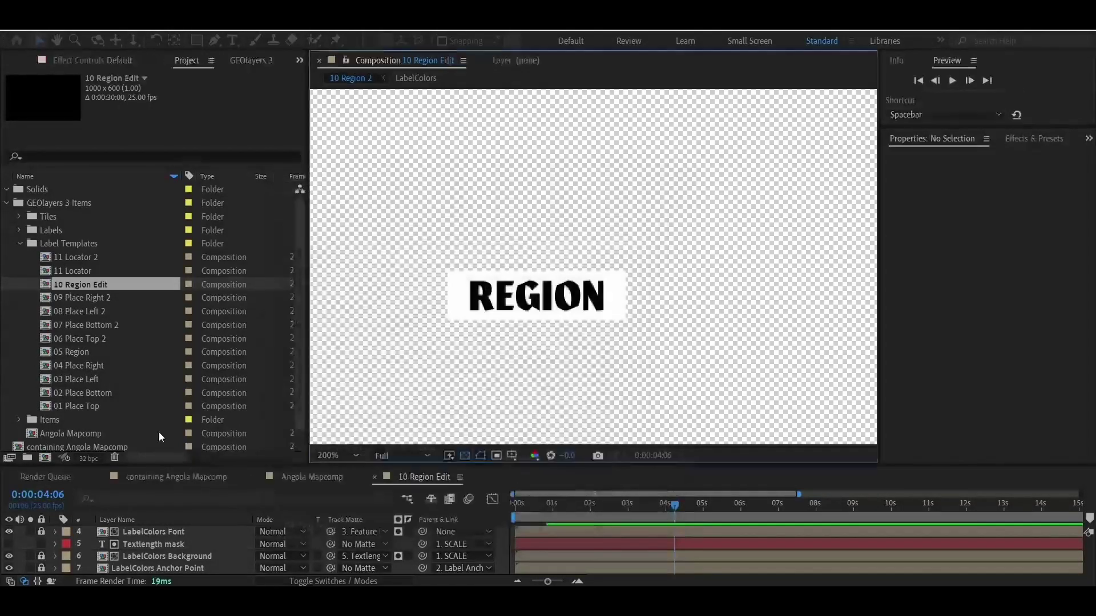
Return to the containing Angola Mapcomp composition and add pinned labels for the five selected features using the 10 Region Edit template
{"action": "left_click", "coordinate": [183, 475]}
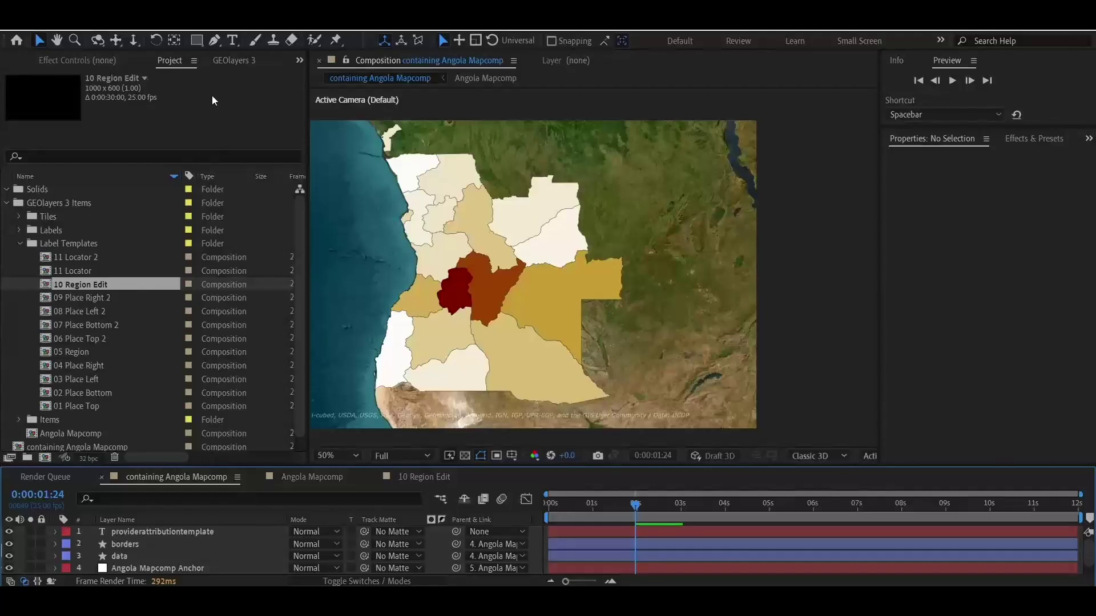
{"action": "left_click", "coordinate": [247, 62]}
{"action": "left_click", "coordinate": [151, 94]}
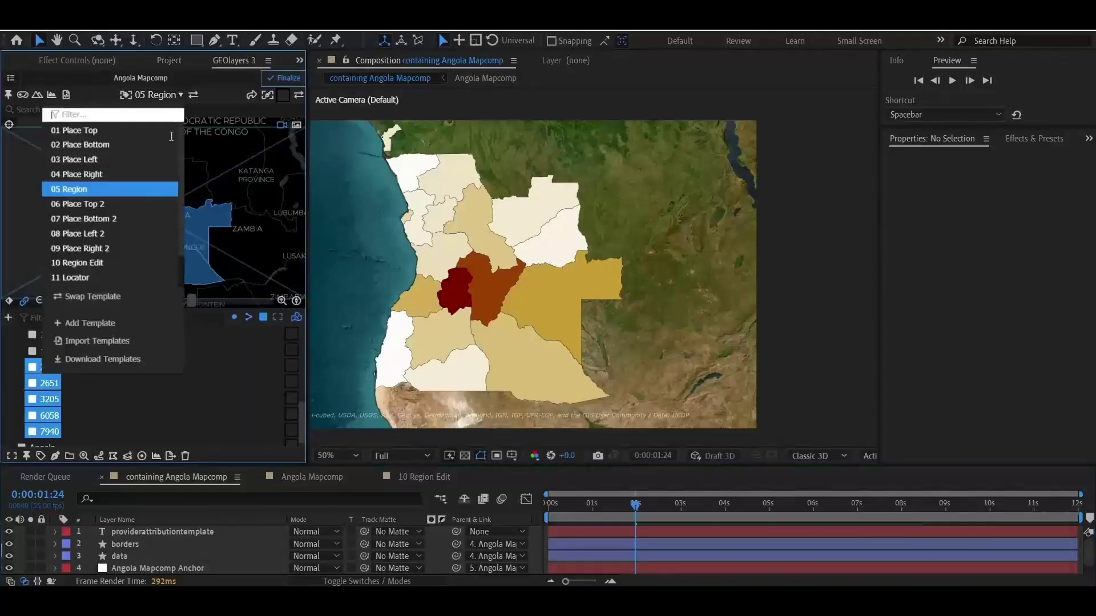
{"action": "left_click", "coordinate": [125, 262]}
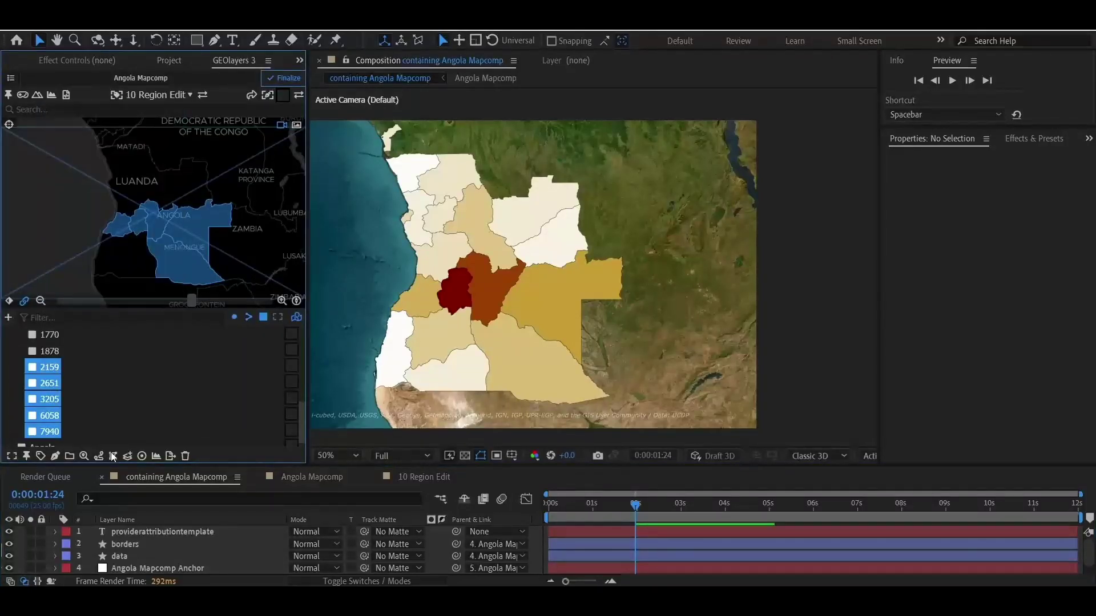
{"action": "left_click", "coordinate": [40, 456]}
{"action": "left_click", "coordinate": [85, 409]}
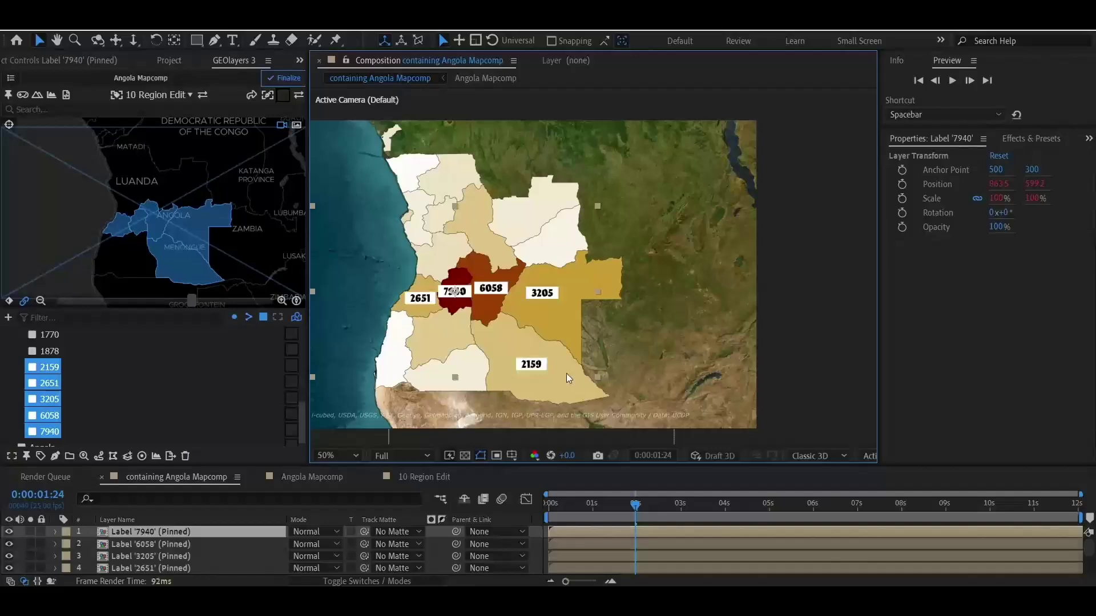
{"action": "left_click", "coordinate": [471, 325]}
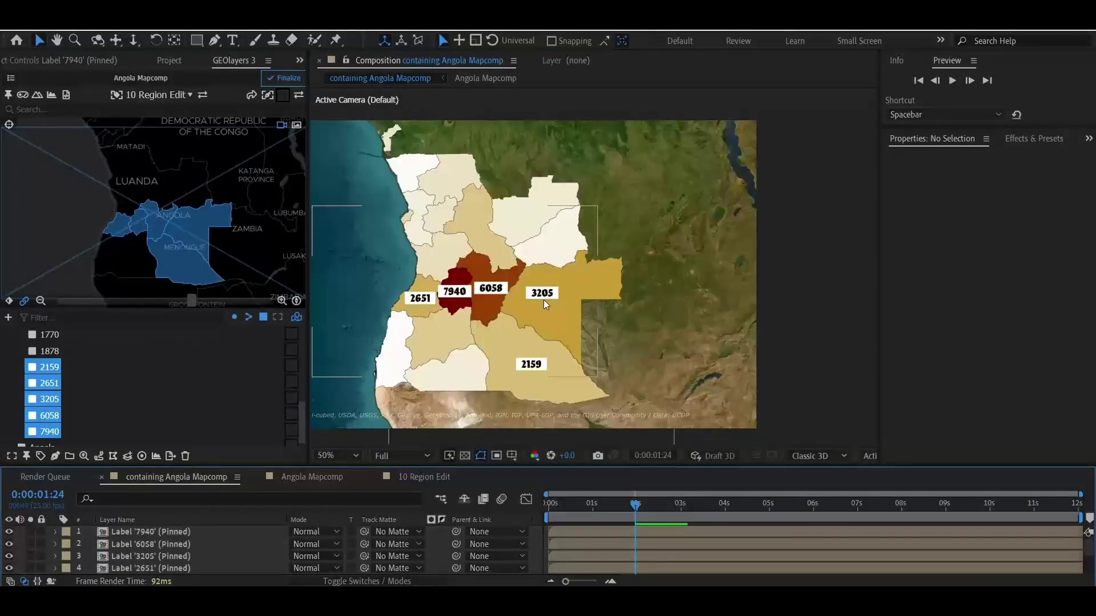
Select all five pinned label layers and shift them together to start at about 1.6 seconds
{"action": "left_click_drag", "start_coordinate": [618, 506], "coordinate": [639, 514]}
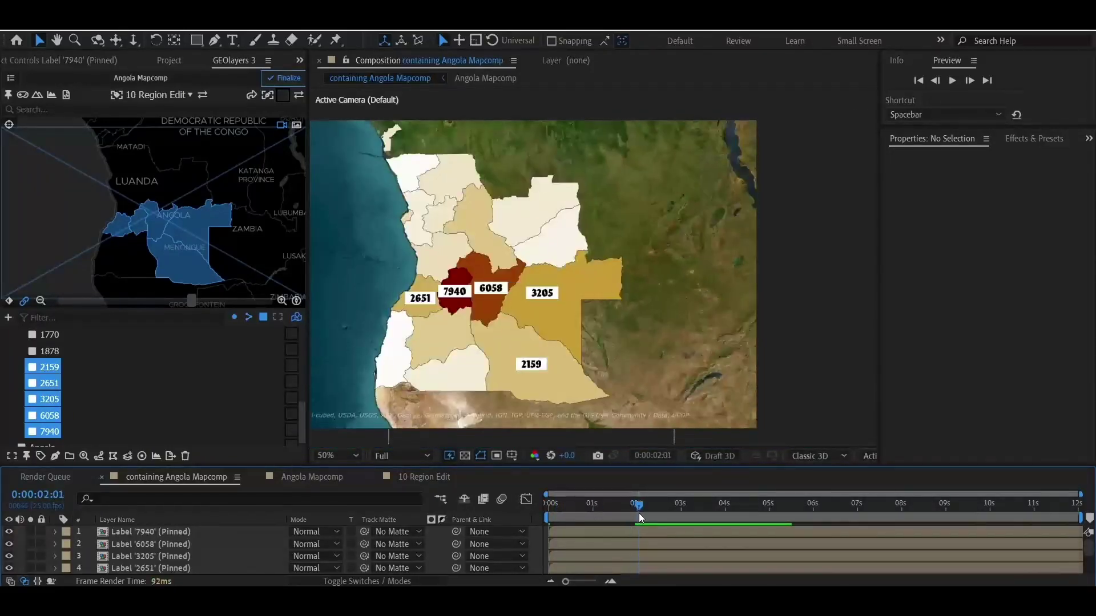
{"action": "scroll", "coordinate": [580, 564], "scroll_direction": "down", "scroll_amount": 3}
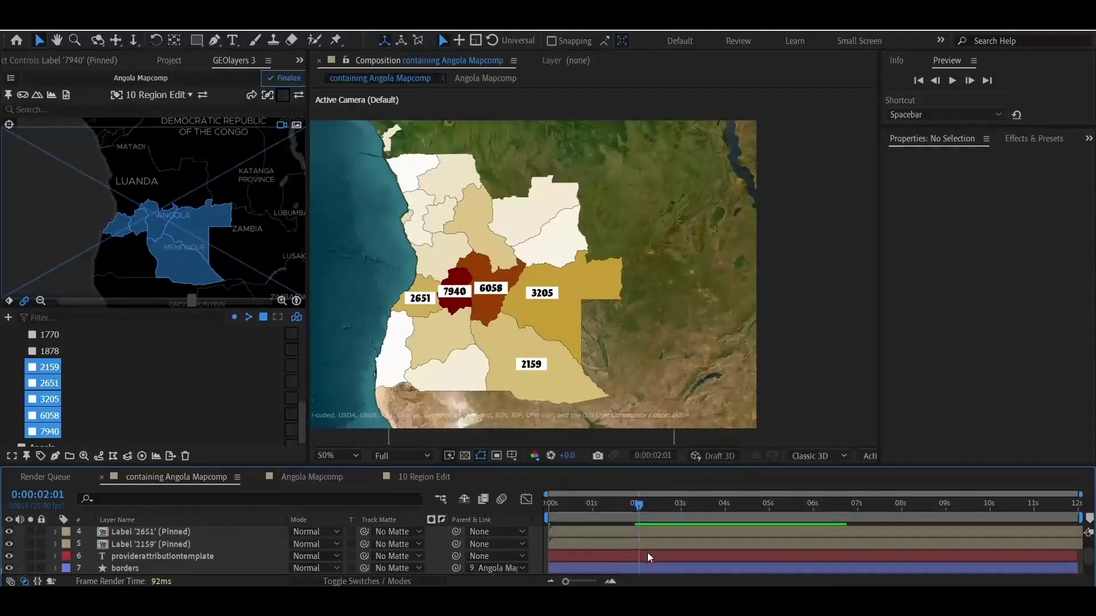
{"action": "left_click", "coordinate": [647, 556]}
{"action": "left_click", "coordinate": [643, 545]}
{"action": "scroll", "coordinate": [662, 553], "scroll_direction": "up", "scroll_amount": 3}
{"action": "left_click", "coordinate": [573, 534], "text": "shift"}
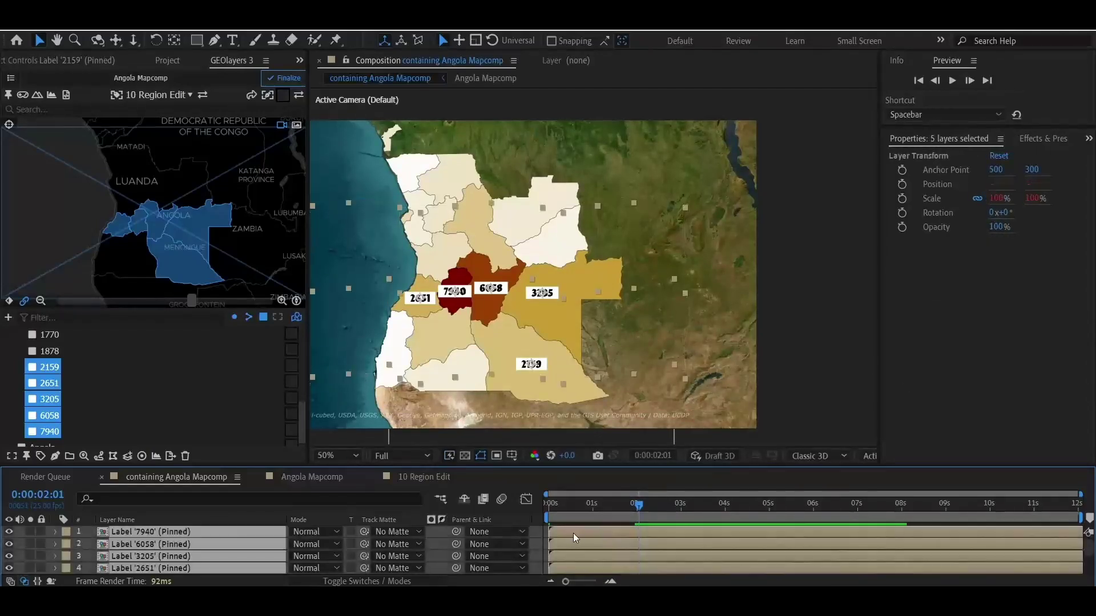
{"action": "left_click_drag", "start_coordinate": [573, 534], "coordinate": [646, 538]}
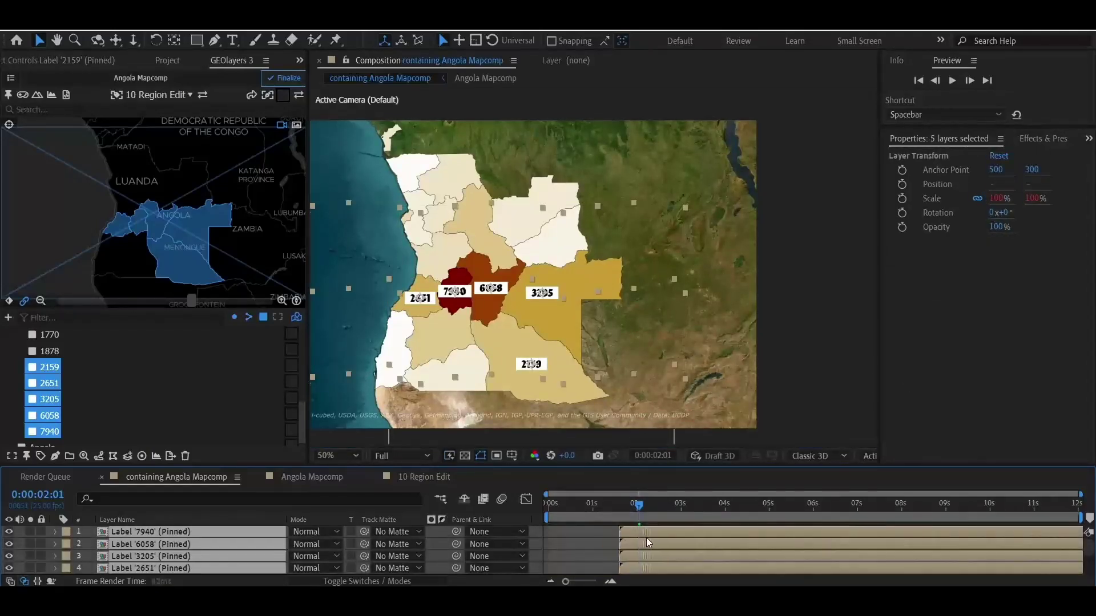
Stagger the 6058, 3205 and 2651 label layers to start at about 2, 2.7 and 3.5 seconds, and preview the labels' appearance
{"action": "left_click", "coordinate": [585, 556]}
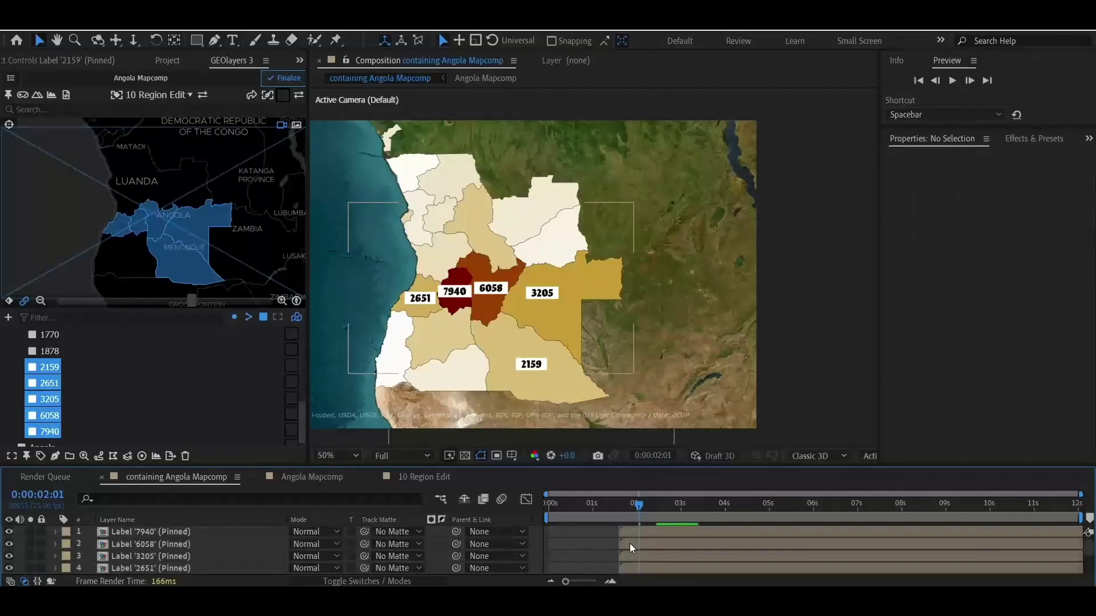
{"action": "left_click_drag", "start_coordinate": [632, 545], "coordinate": [736, 564]}
{"action": "left_click", "coordinate": [604, 505]}
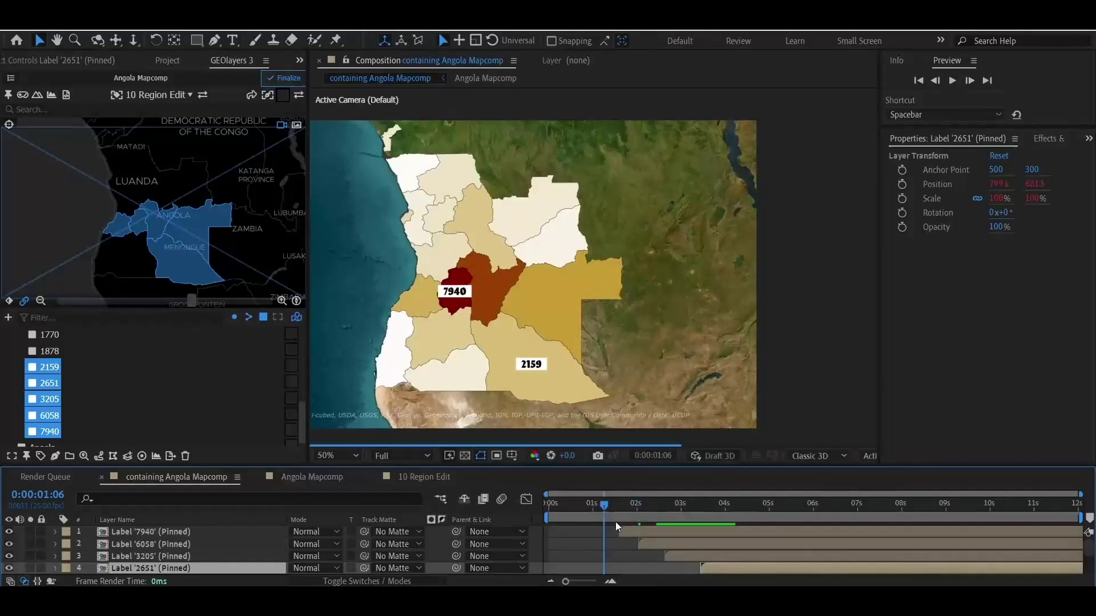
{"action": "key", "text": "space"}
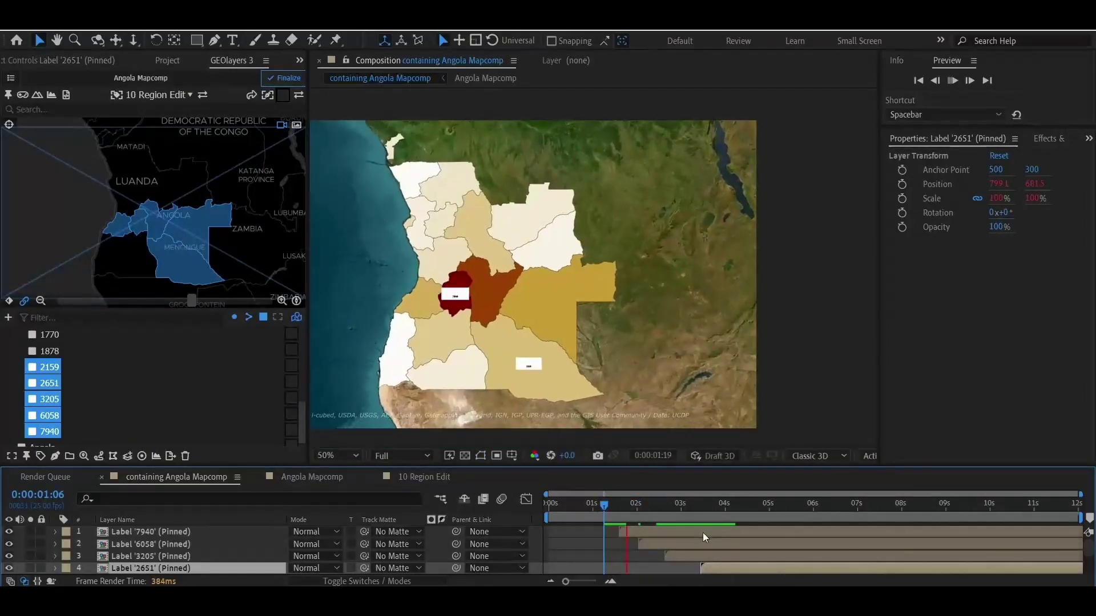
Move the 2159 label layer to start at about 3.5 seconds, level with the start of the 2651 label
{"action": "scroll", "coordinate": [668, 560], "scroll_direction": "down", "scroll_amount": 3}
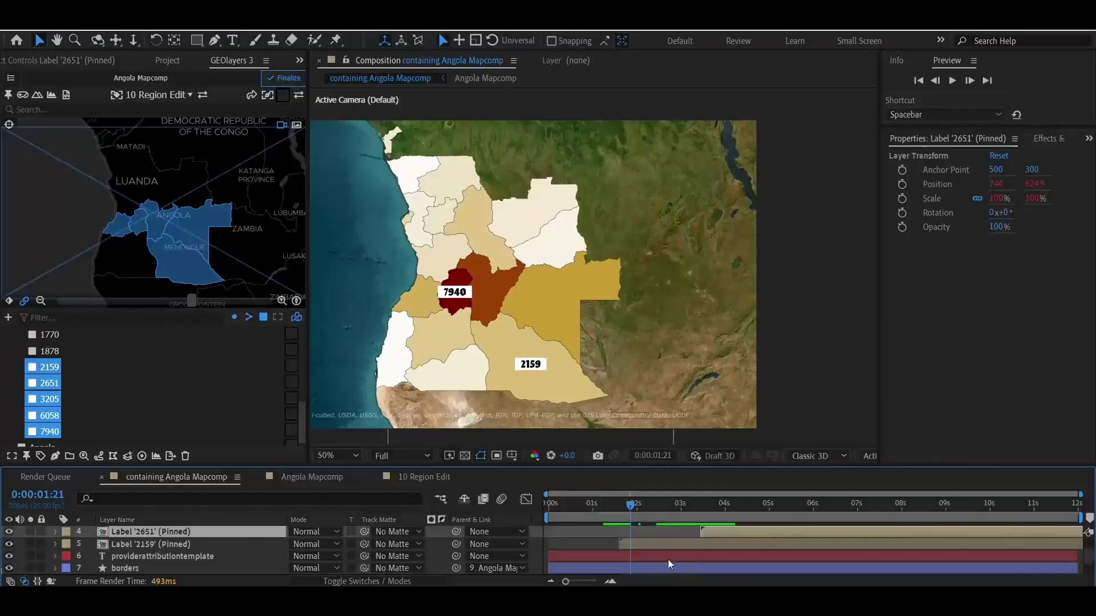
{"action": "left_click", "coordinate": [657, 553]}
{"action": "left_click", "coordinate": [621, 544]}
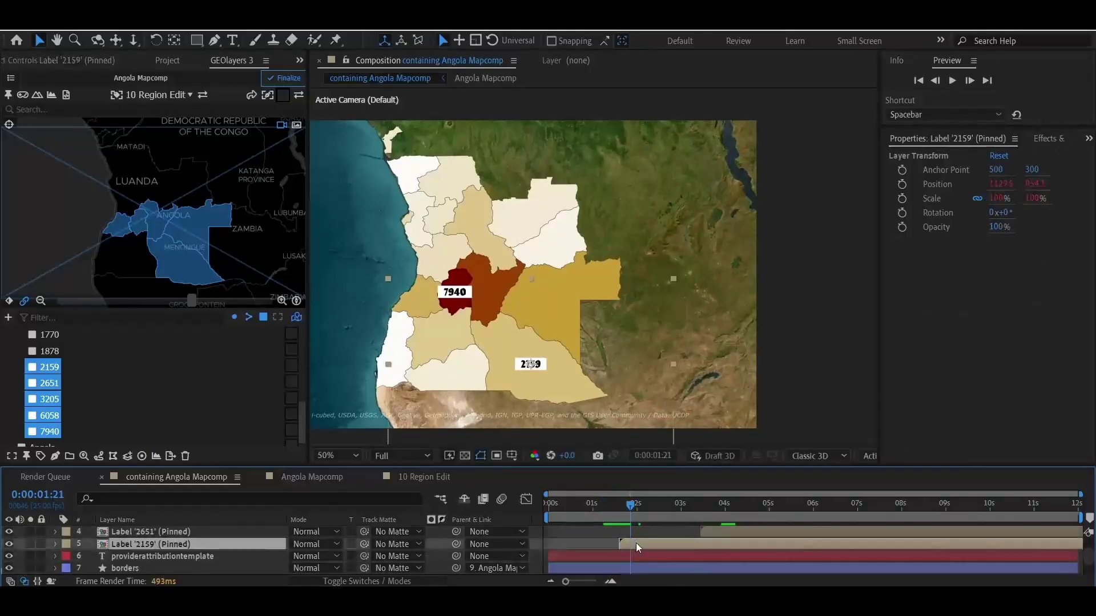
{"action": "left_click_drag", "start_coordinate": [636, 543], "coordinate": [705, 546]}
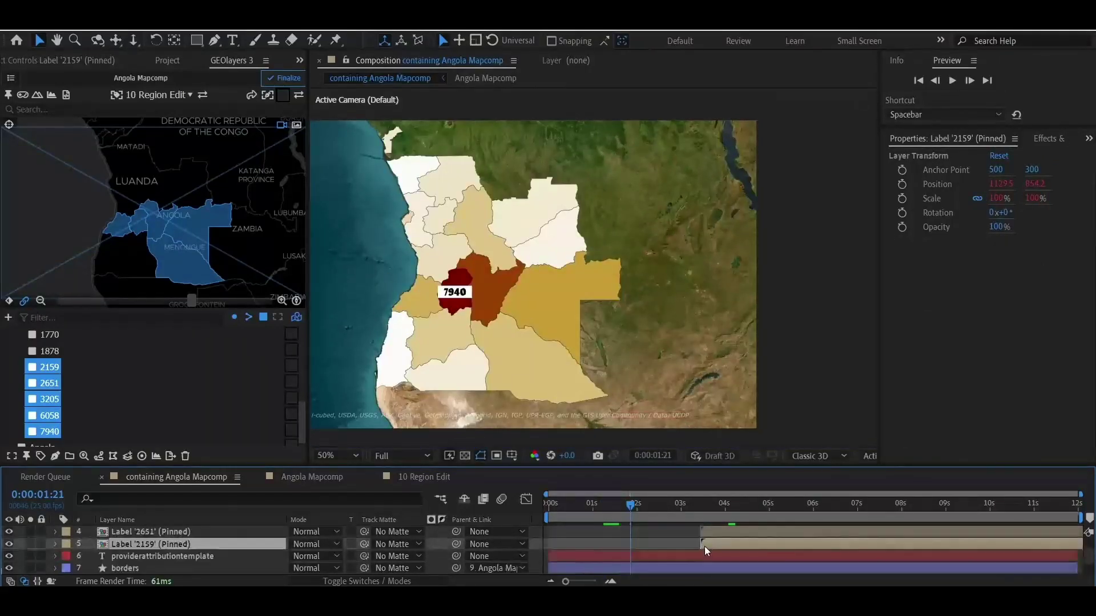
Shift the 2651 label layer to start at about 3.2 seconds and preview the staggered labels from about 1.2 seconds
{"action": "scroll", "coordinate": [714, 553], "scroll_direction": "up", "scroll_amount": 3}
{"action": "left_click", "coordinate": [724, 571]}
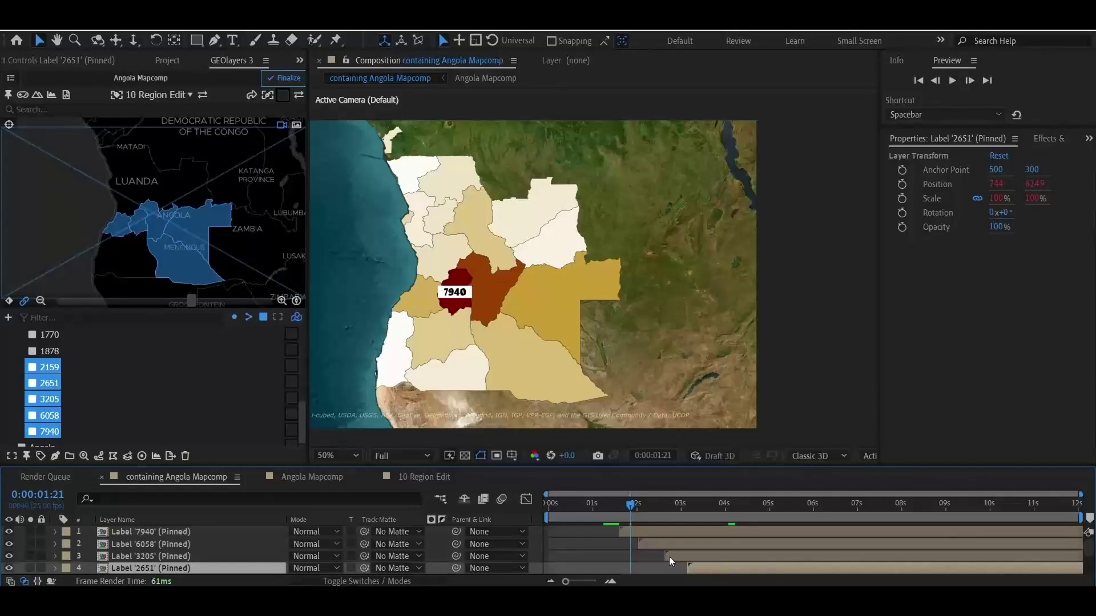
{"action": "left_click", "coordinate": [604, 505]}
{"action": "key", "text": "space"}
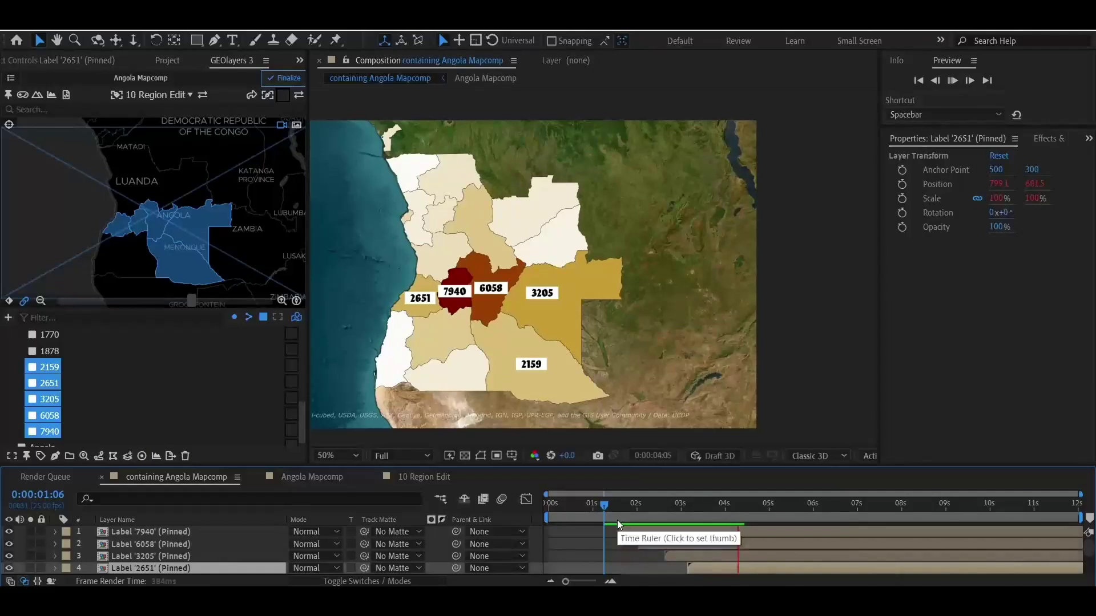
{"action": "key", "text": "space"}
{"action": "scroll", "coordinate": [611, 536], "scroll_direction": "down", "scroll_amount": 3}
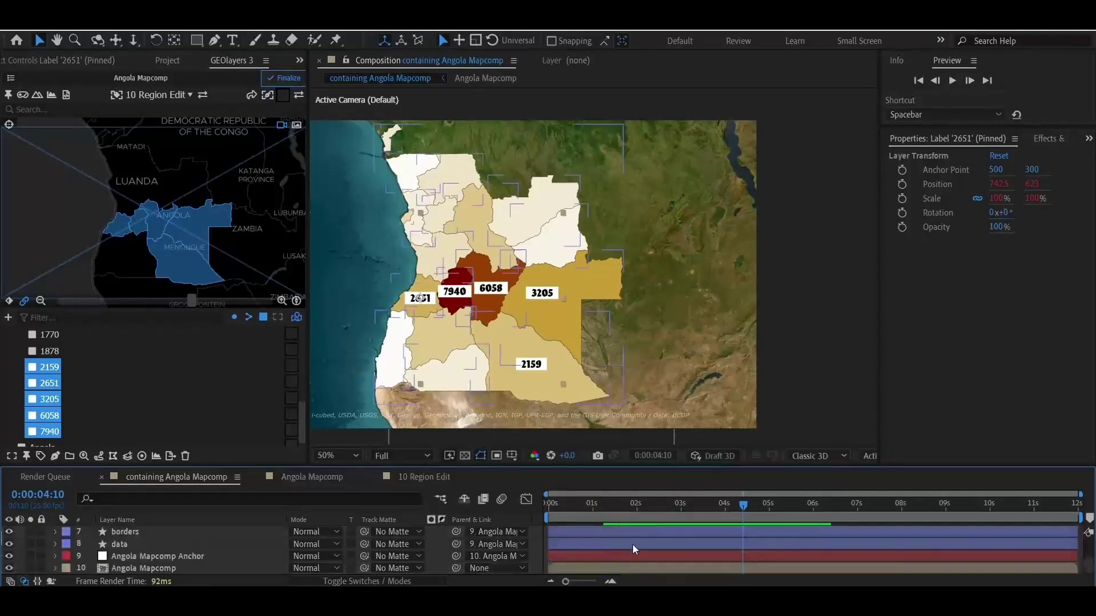
{"action": "scroll", "coordinate": [633, 544], "scroll_direction": "up", "scroll_amount": 3}
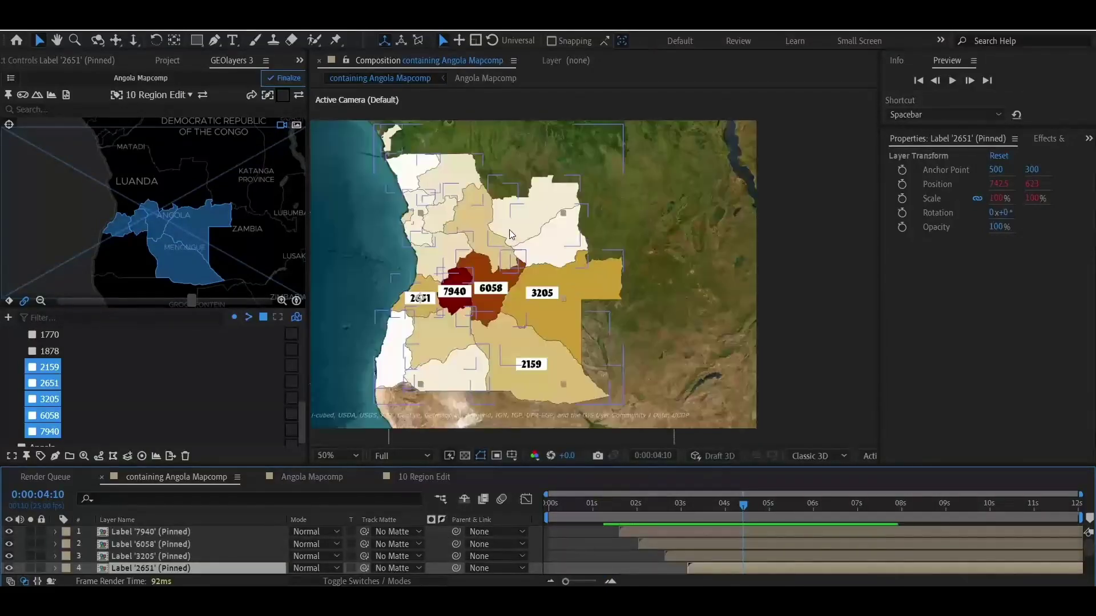
{"action": "left_click", "coordinate": [452, 238]}
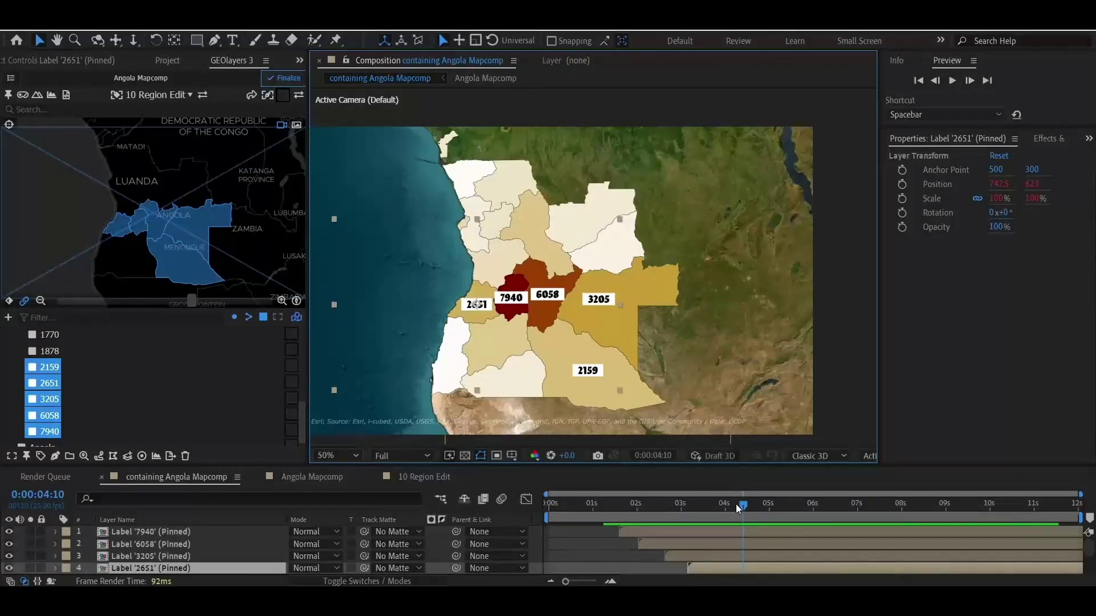
{"action": "key", "text": "space"}
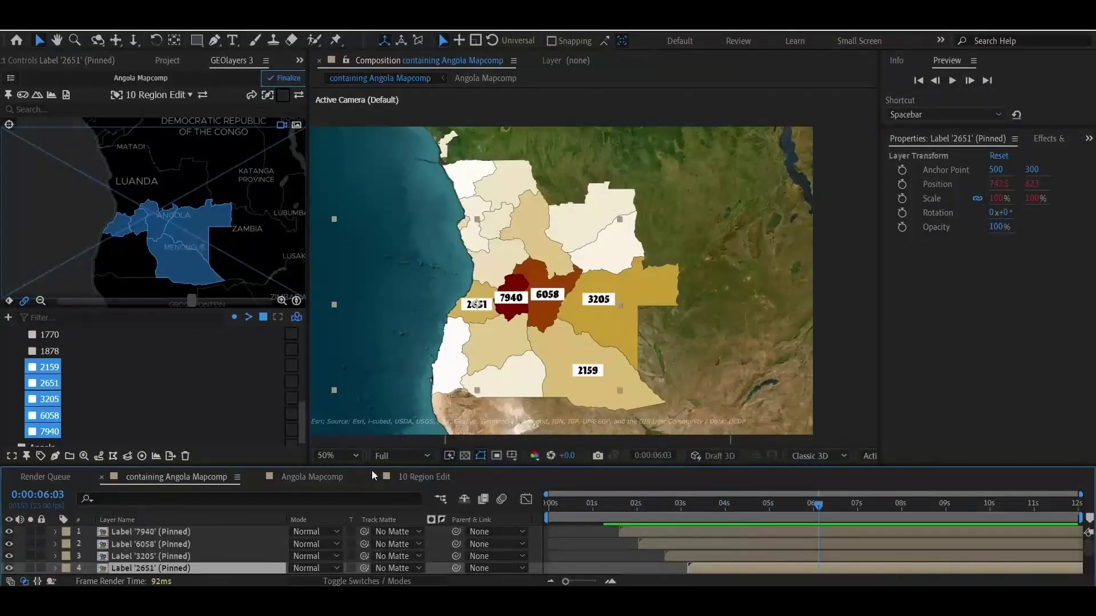
Enlarge the timeline area and lower the data layer's opacity to 77%
{"action": "left_click_drag", "start_coordinate": [375, 463], "coordinate": [375, 406]}
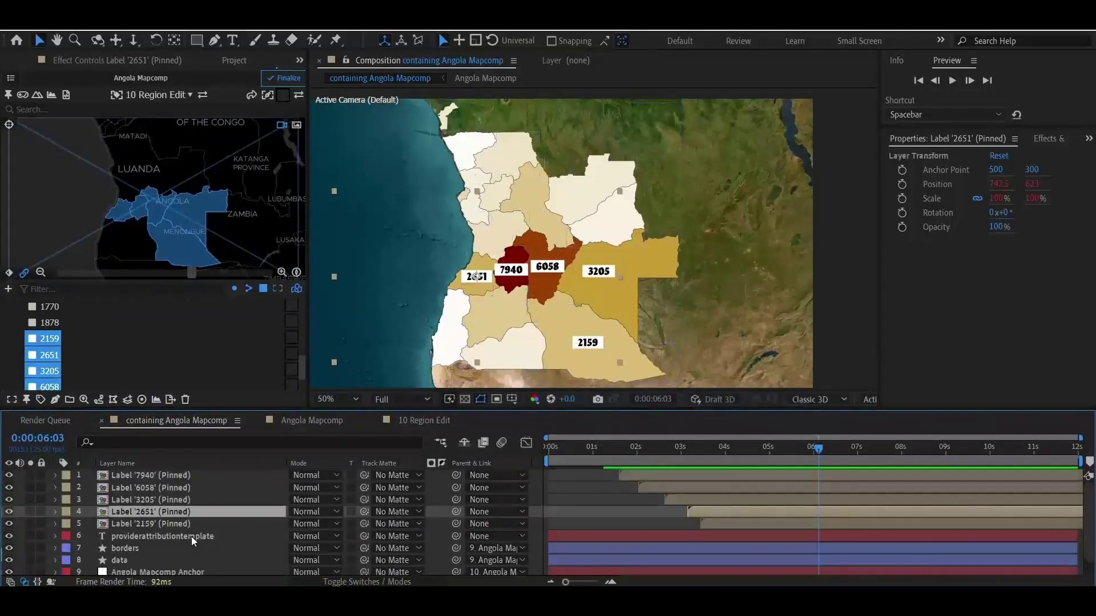
{"action": "left_click", "coordinate": [163, 522]}
{"action": "scroll", "coordinate": [173, 536], "scroll_direction": "down", "scroll_amount": 1}
{"action": "left_click", "coordinate": [177, 544]}
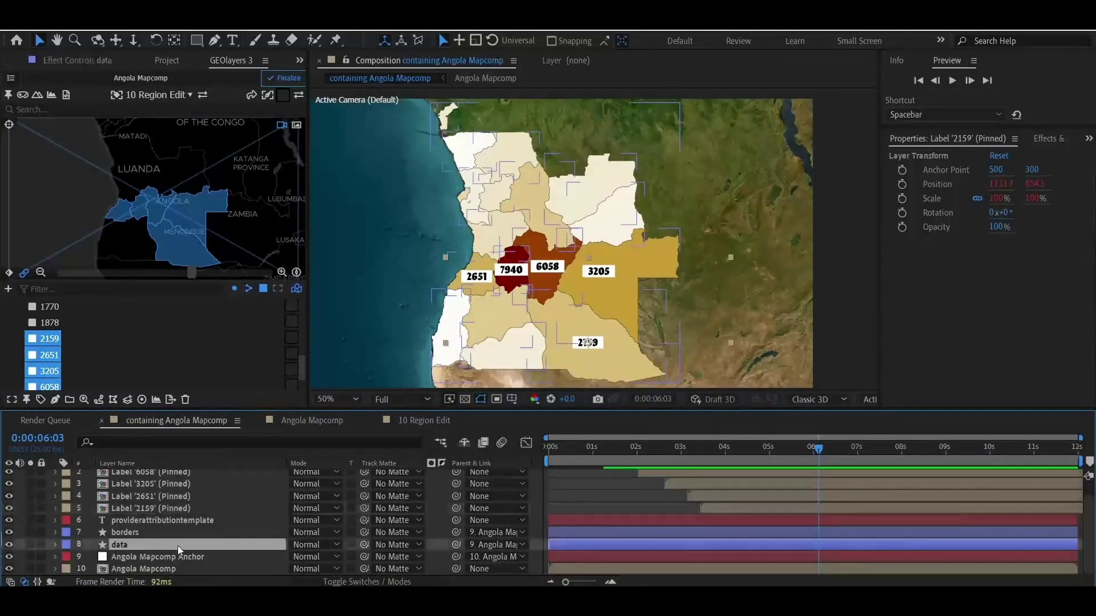
{"action": "key", "text": "t"}
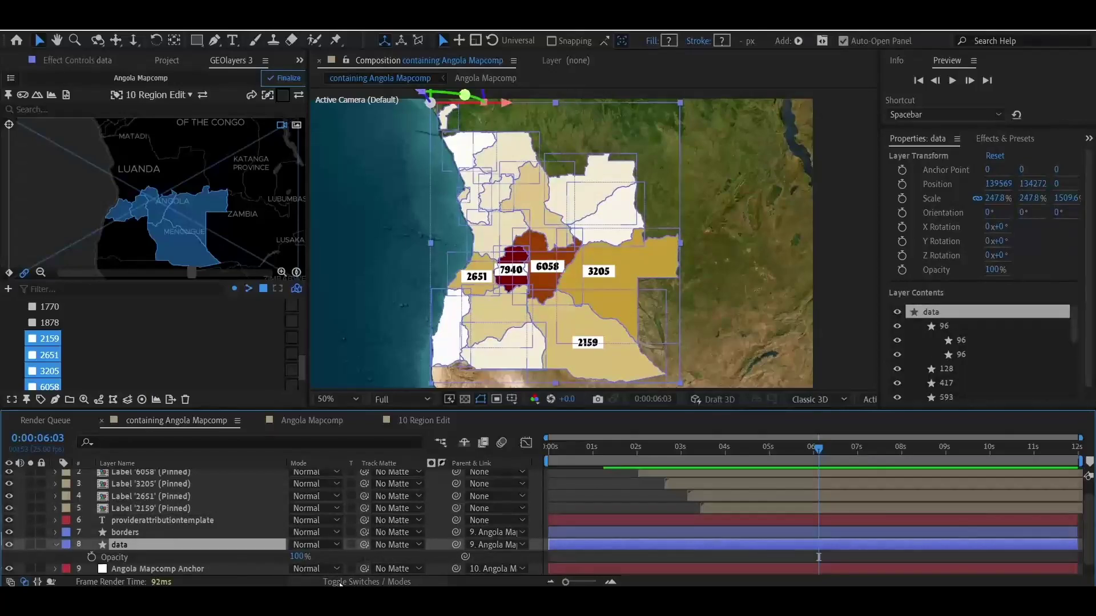
{"action": "left_click", "coordinate": [300, 557]}
{"action": "type", "text": "77"}
{"action": "key", "text": "Return"}
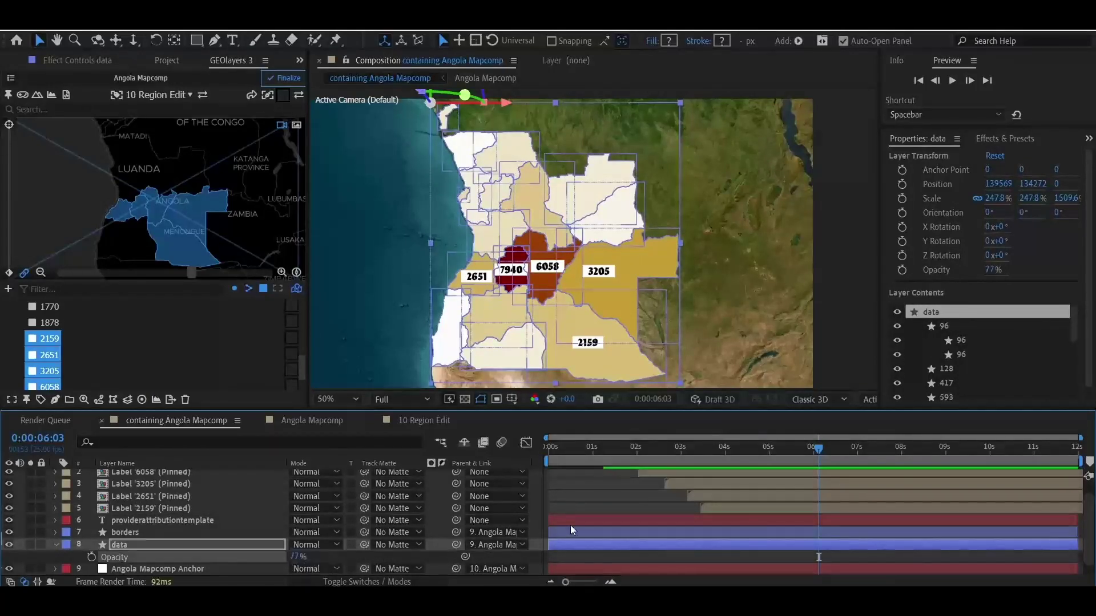
{"action": "left_click", "coordinate": [625, 519]}
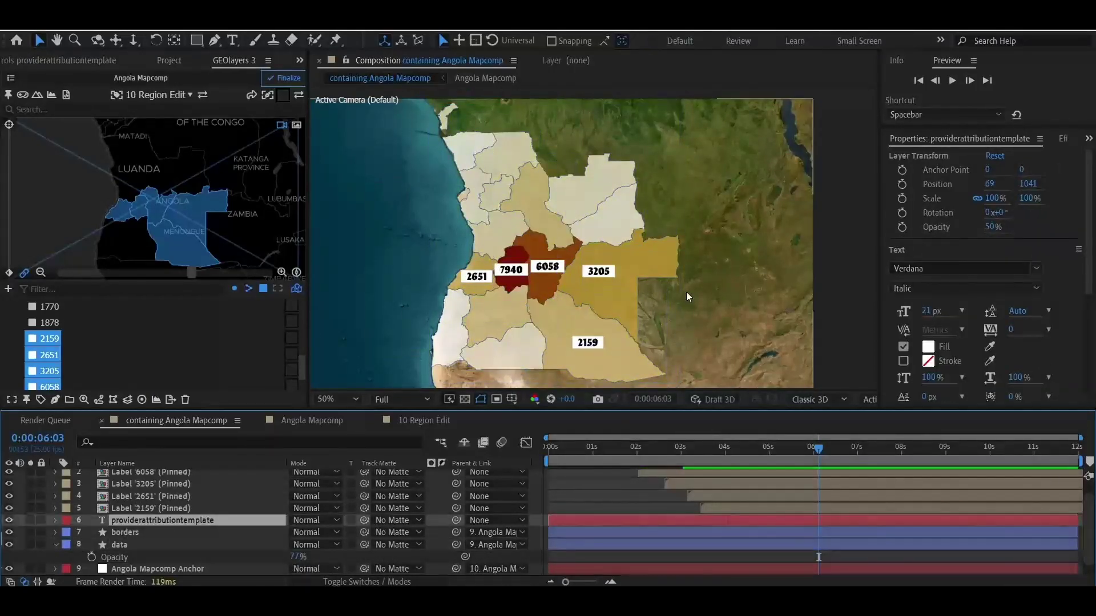
Keyframe the data layer's opacity at 77% at 0:00:02:01 and 0% at 0:00:00:21
{"action": "left_click", "coordinate": [612, 447]}
{"action": "left_click", "coordinate": [639, 451]}
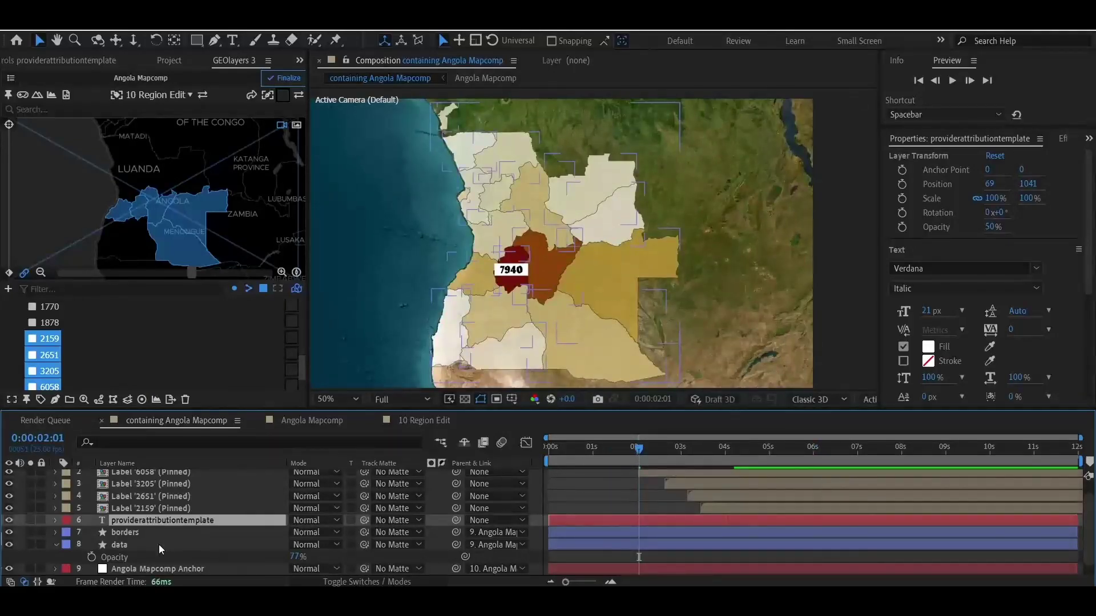
{"action": "left_click", "coordinate": [158, 545]}
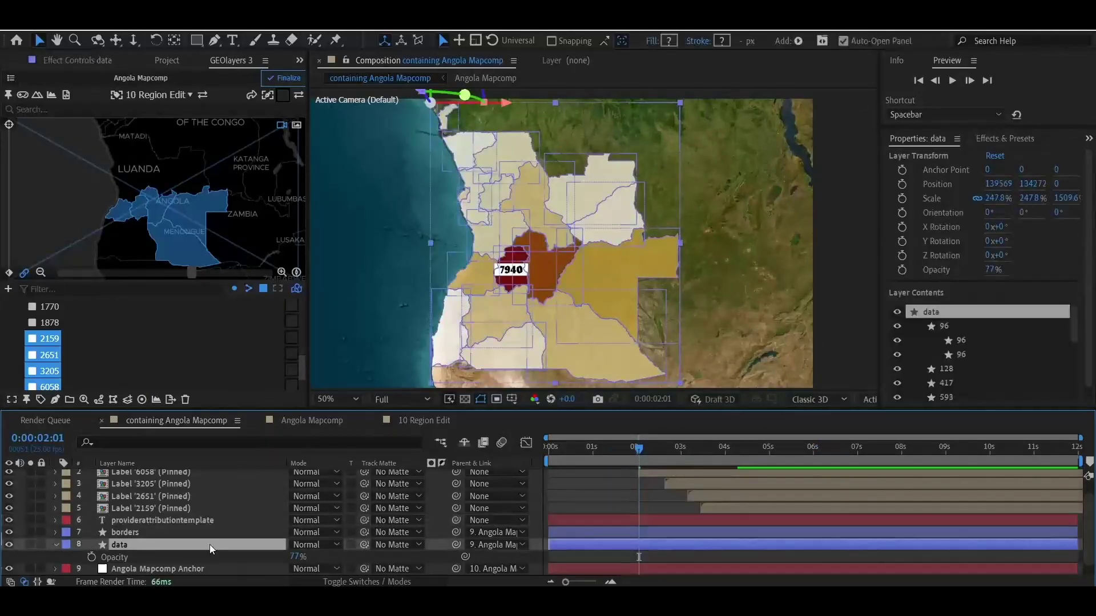
{"action": "left_click", "coordinate": [91, 557]}
{"action": "left_click", "coordinate": [586, 459]}
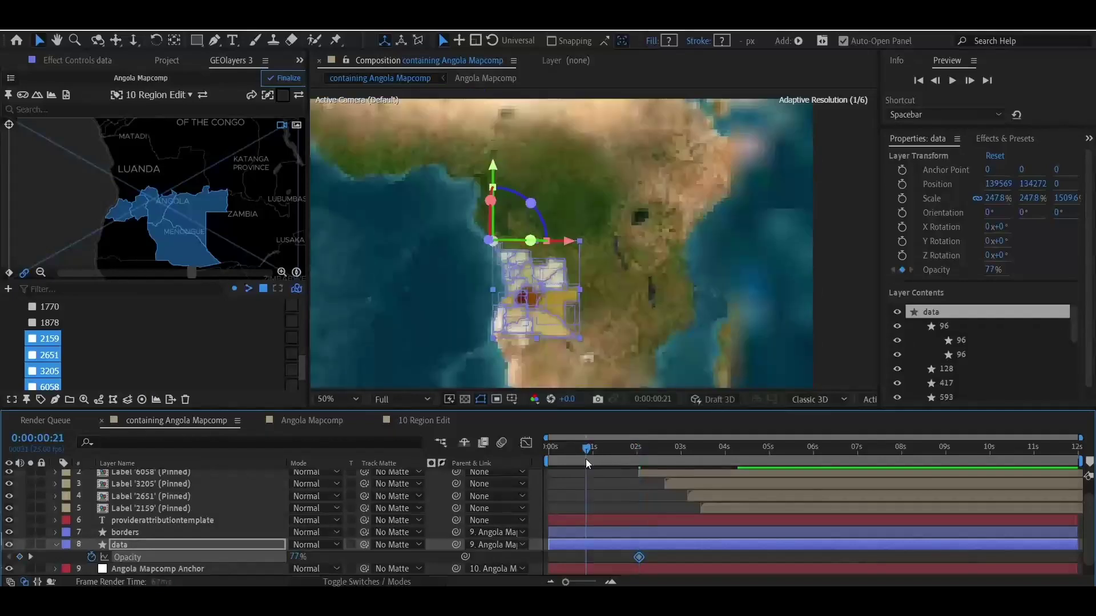
{"action": "left_click_drag", "start_coordinate": [299, 553], "coordinate": [276, 567]}
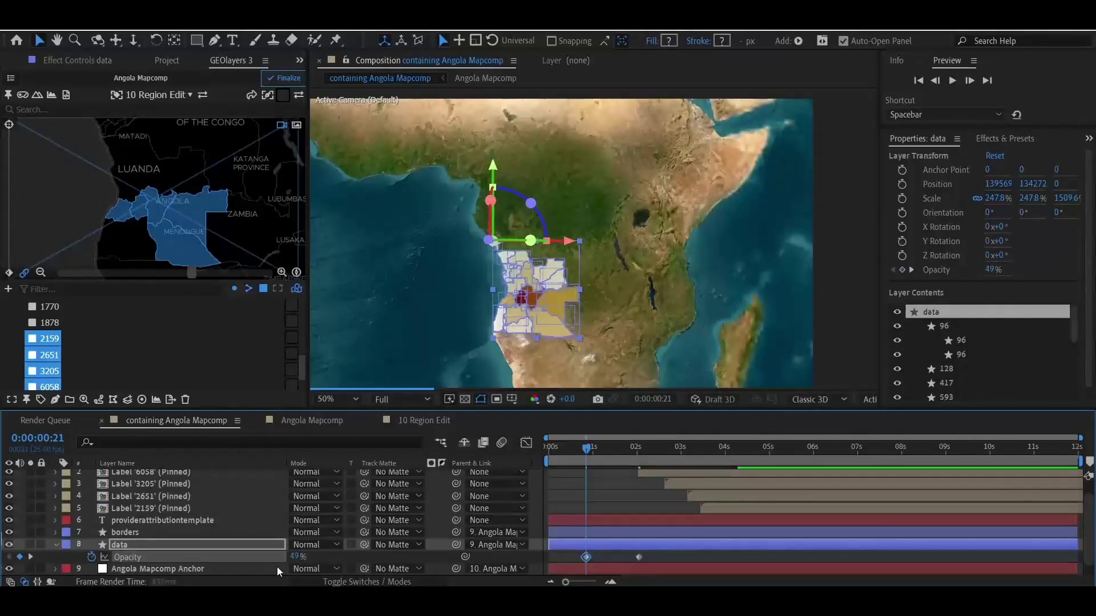
{"action": "type", "text": "0"}
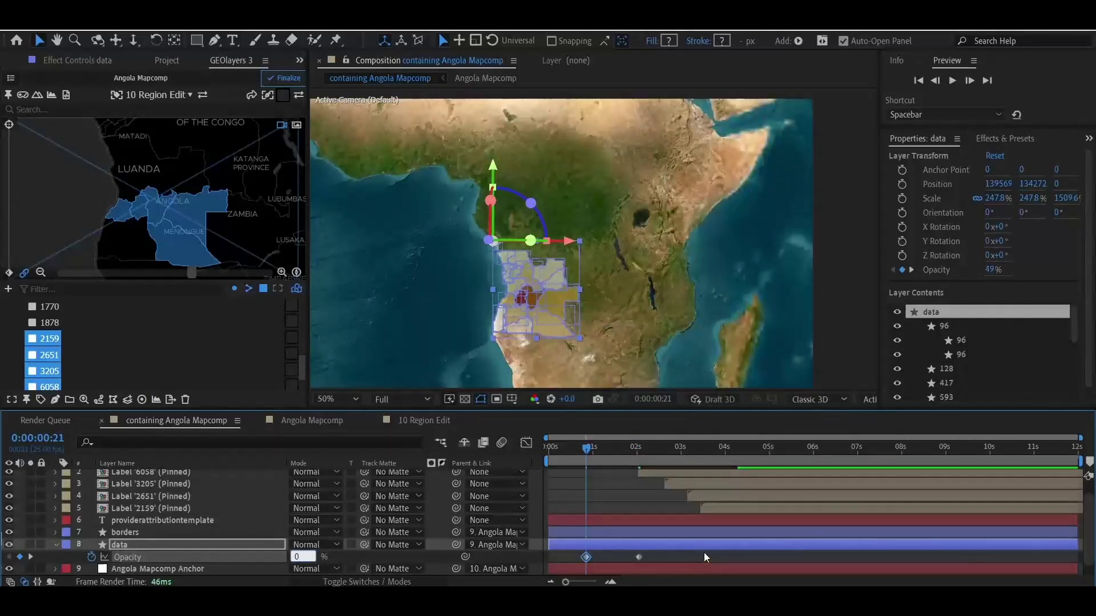
{"action": "key", "text": "Return"}
Apply Easy Ease to both opacity keyframes of the data layer
{"action": "left_click_drag", "start_coordinate": [654, 556], "coordinate": [581, 562]}
{"action": "right_click", "coordinate": [588, 557]}
{"action": "mouse_move", "coordinate": [657, 548]}
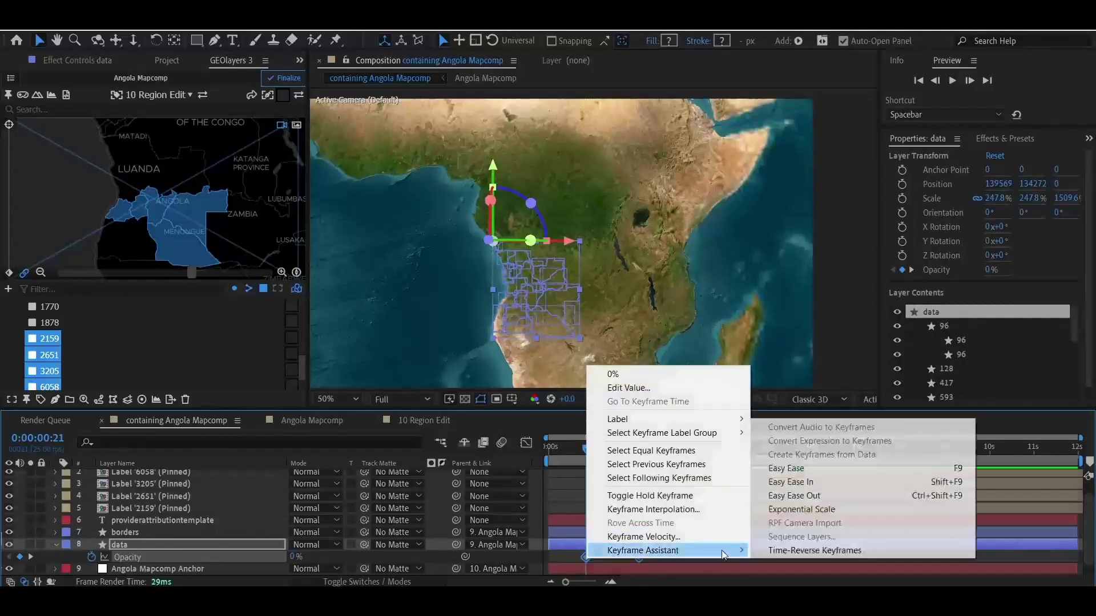
{"action": "left_click", "coordinate": [822, 467]}
{"action": "left_click", "coordinate": [595, 498]}
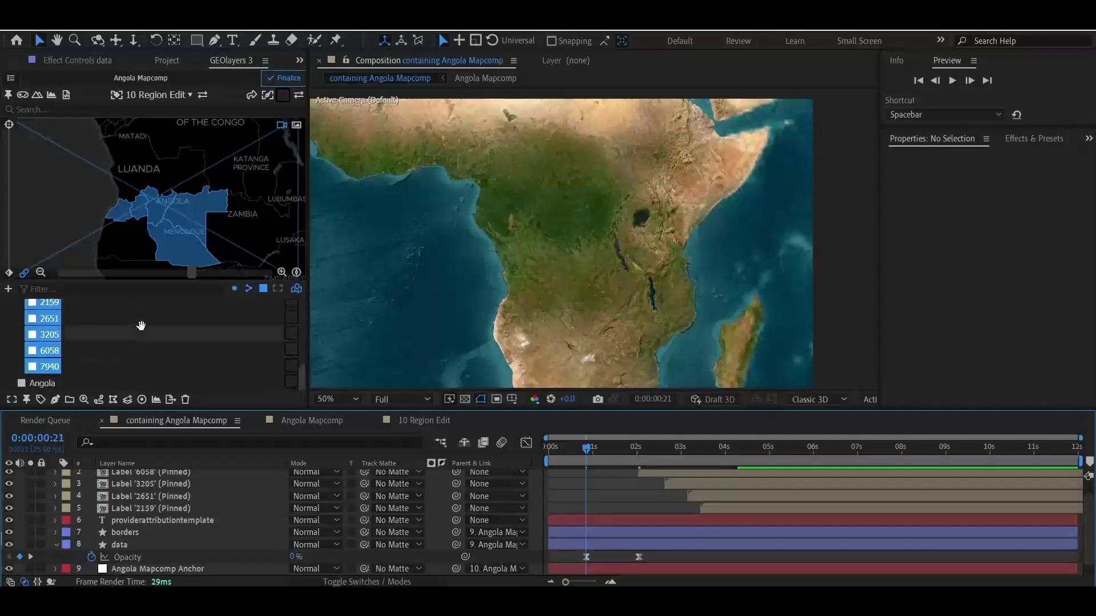
Give the Angola country feature a solid light grey style and draw it as a shape layer
{"action": "left_click", "coordinate": [41, 383]}
{"action": "left_click", "coordinate": [291, 383]}
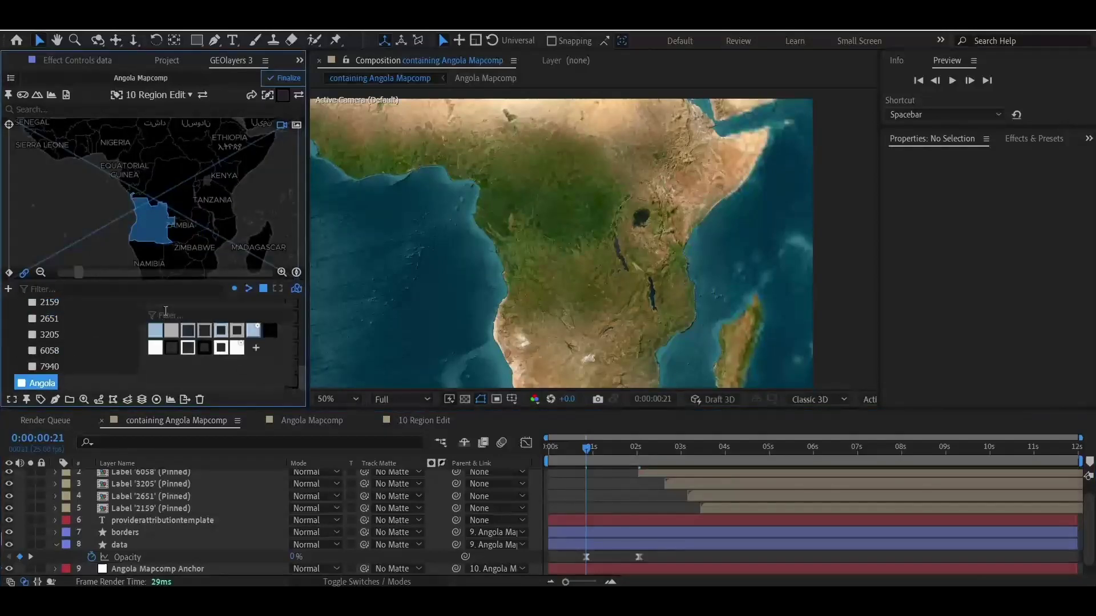
{"action": "left_click", "coordinate": [173, 341]}
{"action": "left_click", "coordinate": [55, 400]}
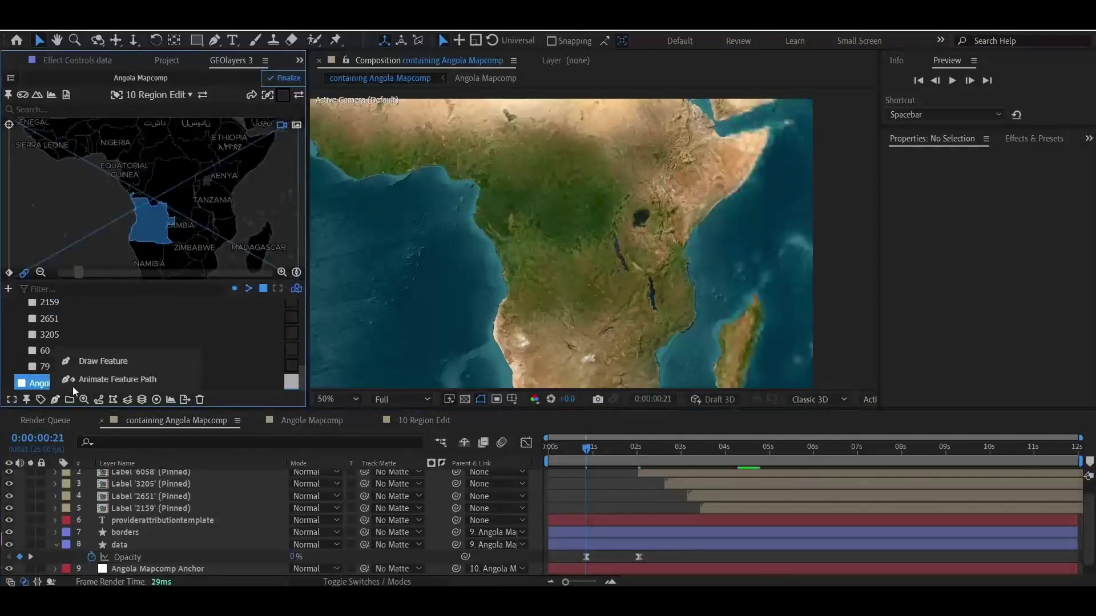
{"action": "left_click", "coordinate": [106, 362]}
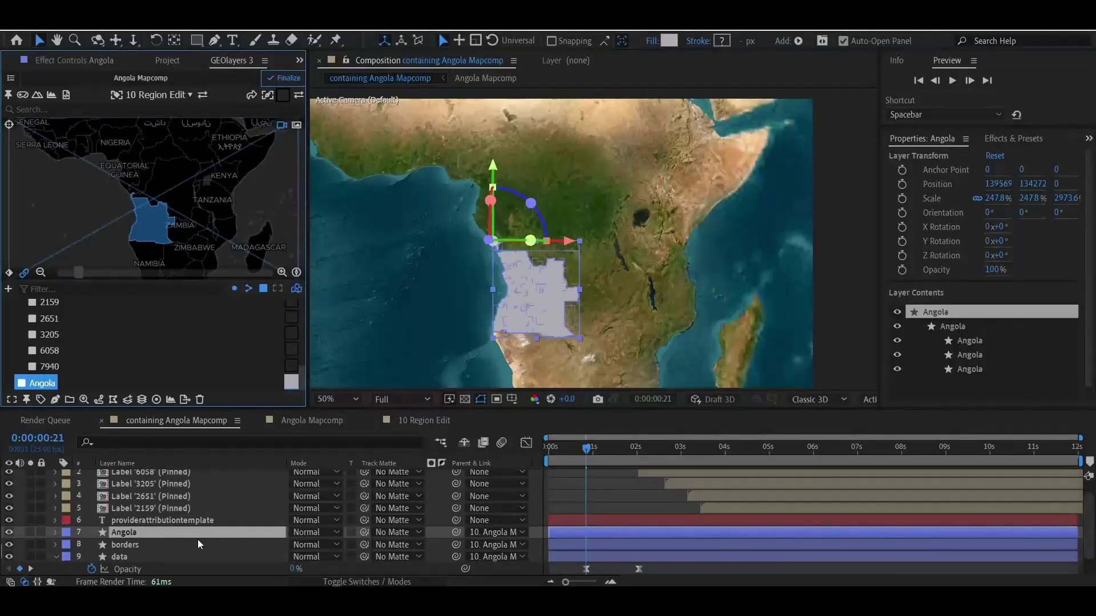
Move the Angola shape layer below the Mapcomp anchor and add an adjustment layer between it and the Angola Mapcomp layer
{"action": "scroll", "coordinate": [194, 538], "scroll_direction": "down", "scroll_amount": 2}
{"action": "left_click_drag", "start_coordinate": [131, 513], "coordinate": [194, 552]}
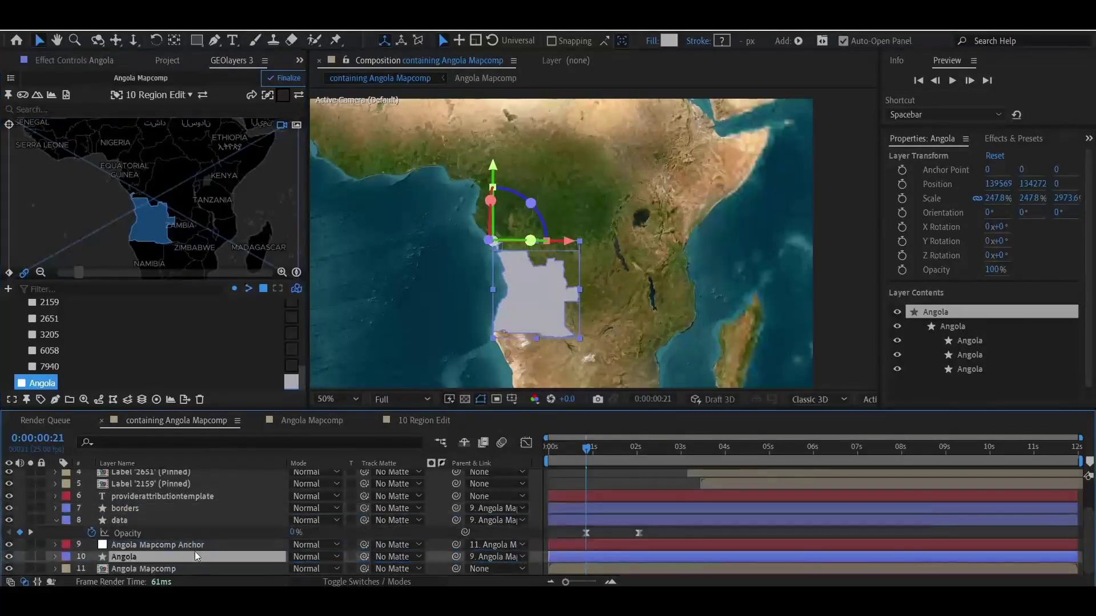
{"action": "right_click", "coordinate": [430, 560]}
{"action": "mouse_move", "coordinate": [531, 412]}
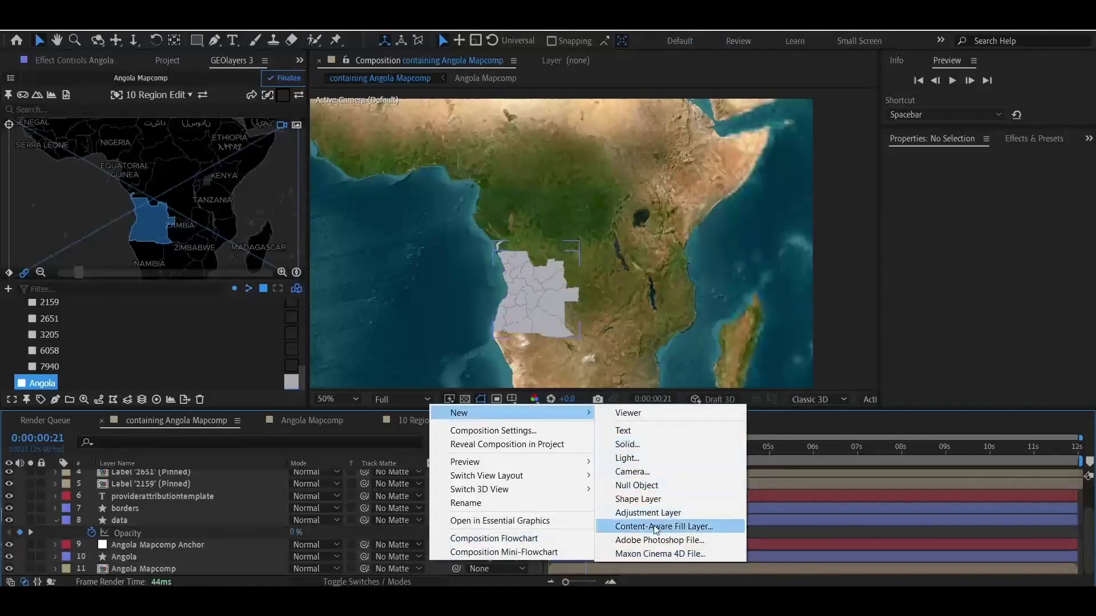
{"action": "left_click", "coordinate": [646, 510]}
{"action": "left_click_drag", "start_coordinate": [165, 476], "coordinate": [181, 562]}
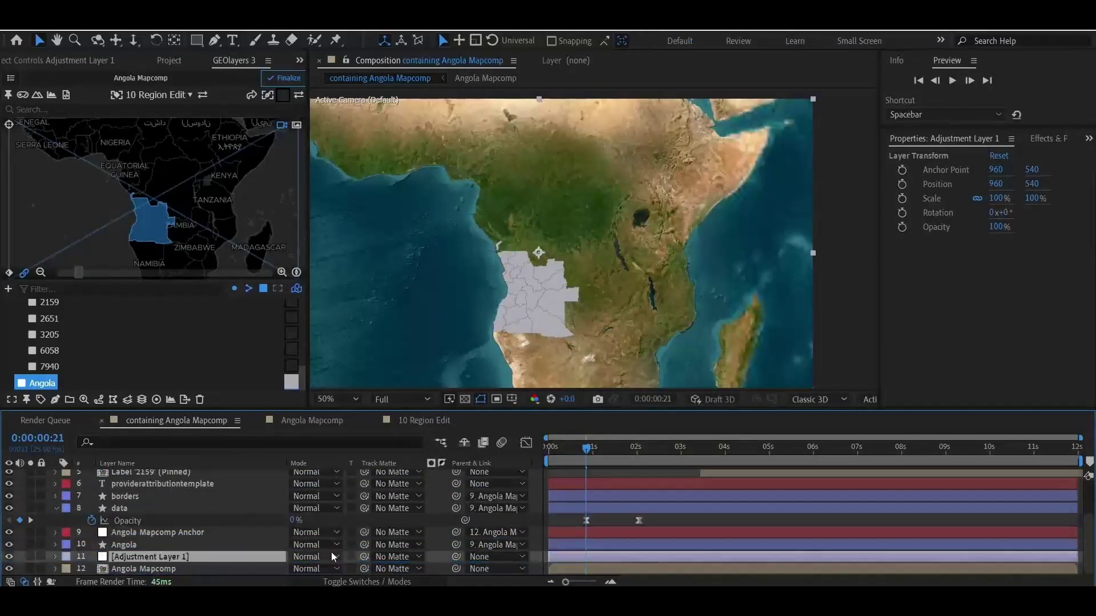
Use the Angola shape layer as an inverted track matte for the adjustment layer
{"action": "key", "text": "F2"}
{"action": "left_click", "coordinate": [249, 553]}
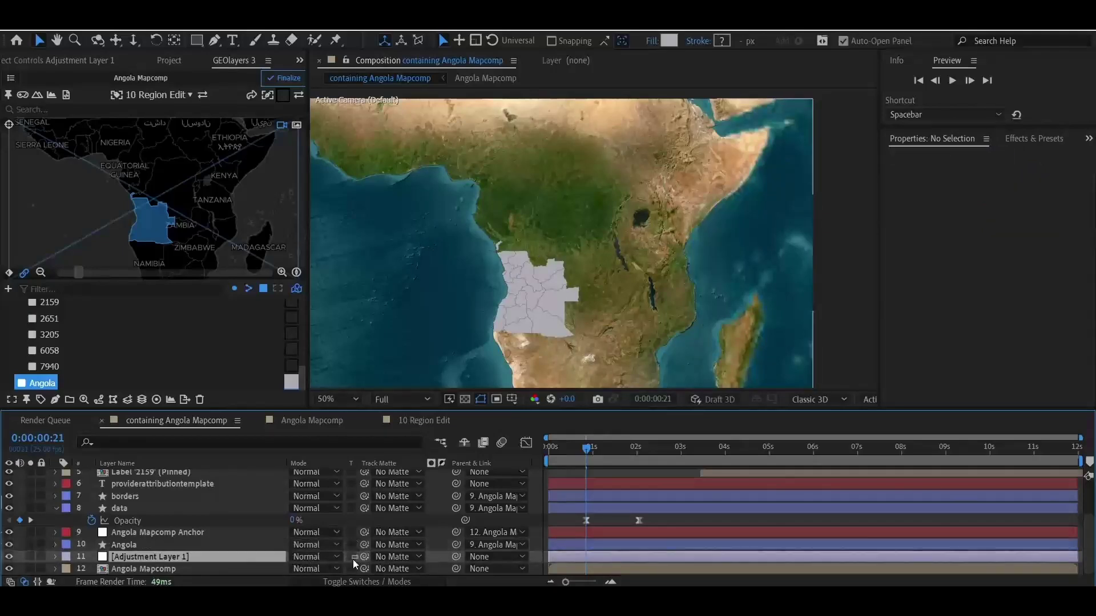
{"action": "left_click_drag", "start_coordinate": [364, 558], "coordinate": [183, 543]}
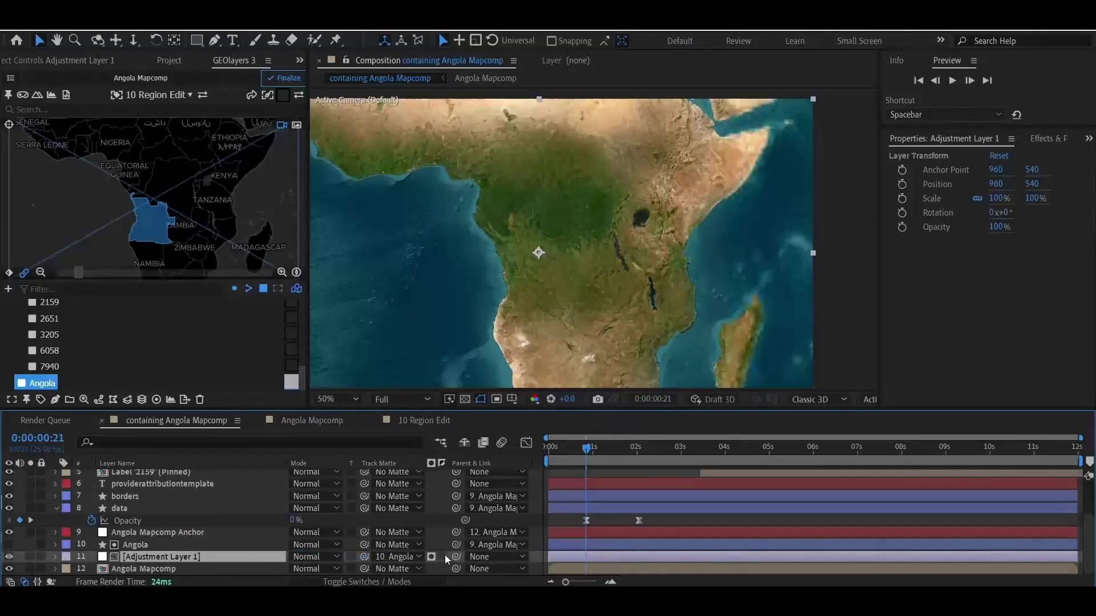
Add Hue/Saturation to the adjustment layer with Master Lightness -28 and Master Saturation -42
{"action": "key", "text": "ctrl+space"}
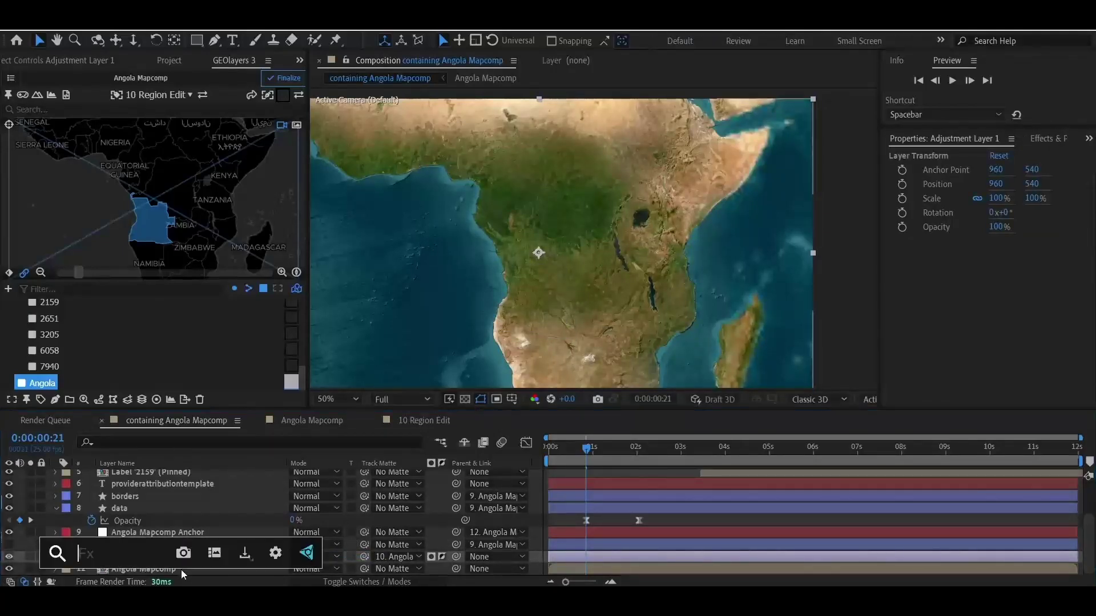
{"action": "type", "text": "hu"}
{"action": "left_click", "coordinate": [152, 447]}
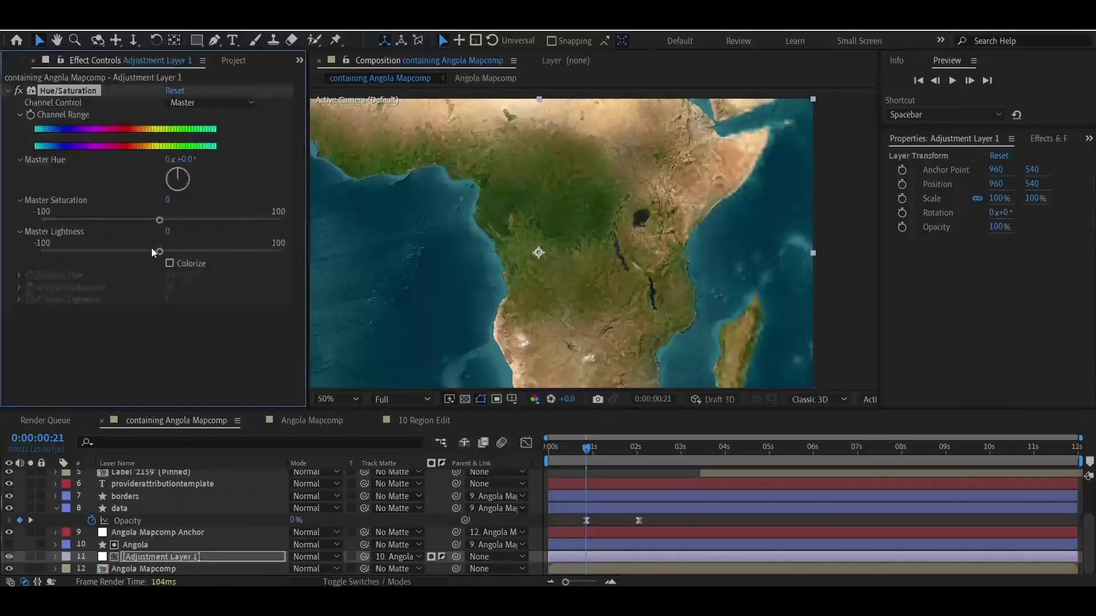
{"action": "left_click_drag", "start_coordinate": [160, 251], "coordinate": [125, 264]}
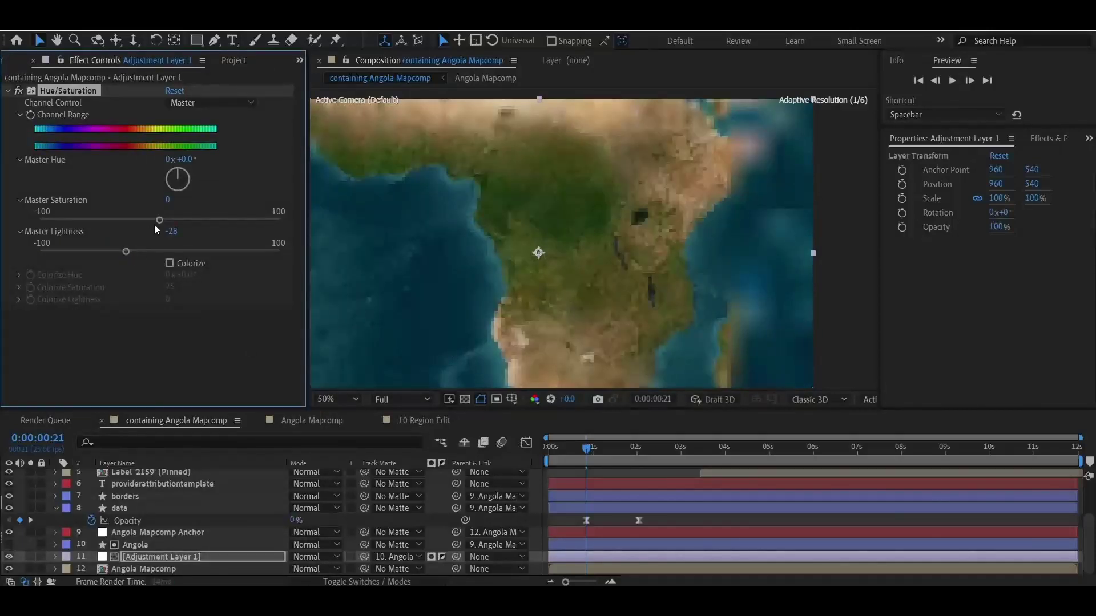
{"action": "left_click_drag", "start_coordinate": [159, 220], "coordinate": [109, 220]}
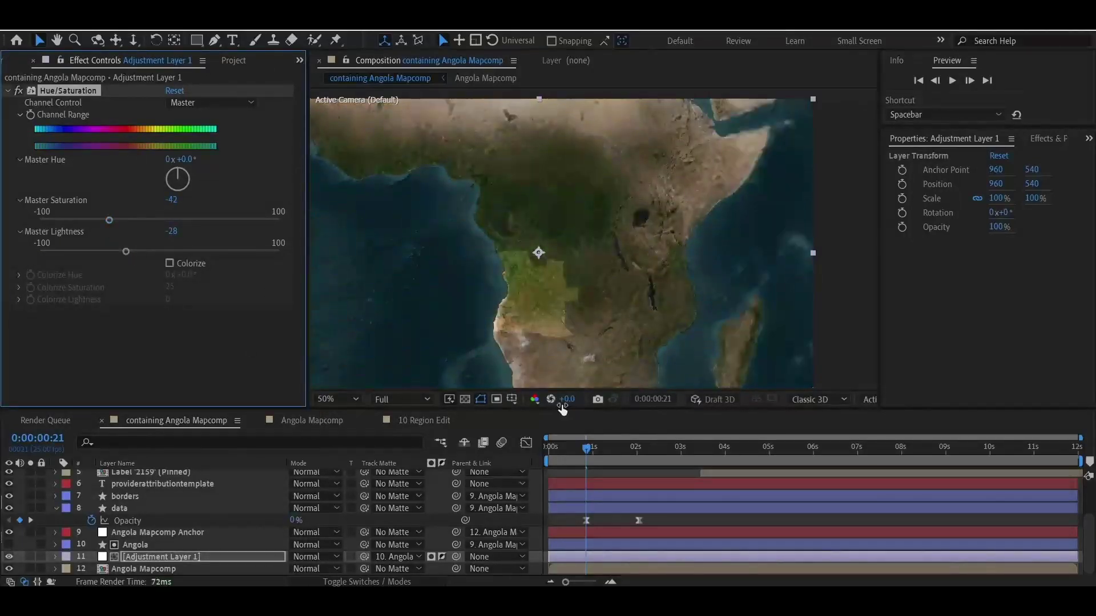
Preview the whole map animation from the start and check the frame near 7 seconds
{"action": "left_click_drag", "start_coordinate": [580, 451], "coordinate": [509, 460]}
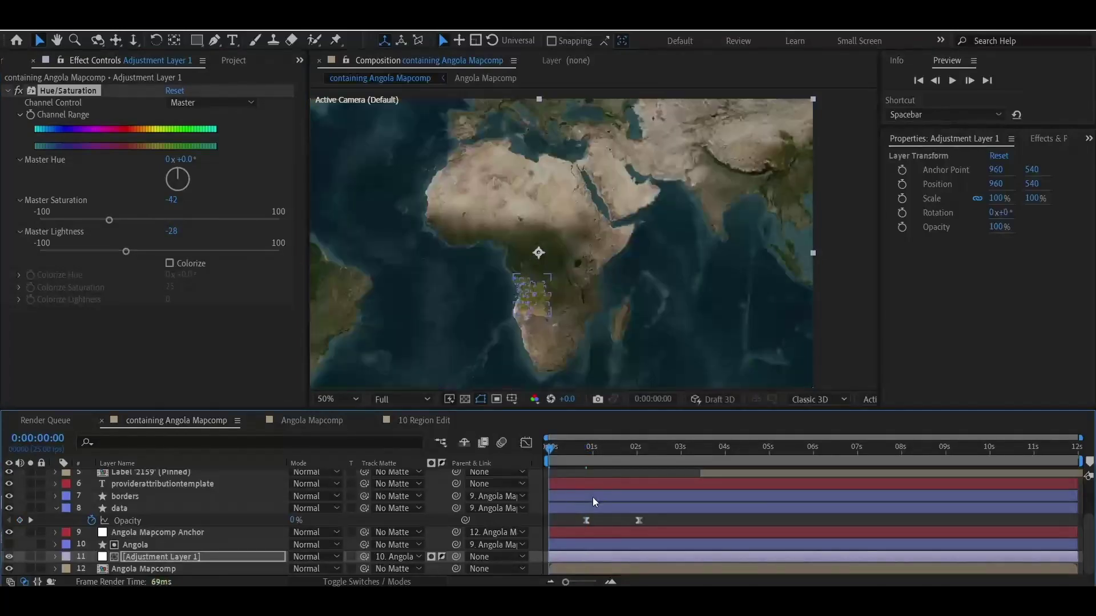
{"action": "left_click", "coordinate": [676, 519]}
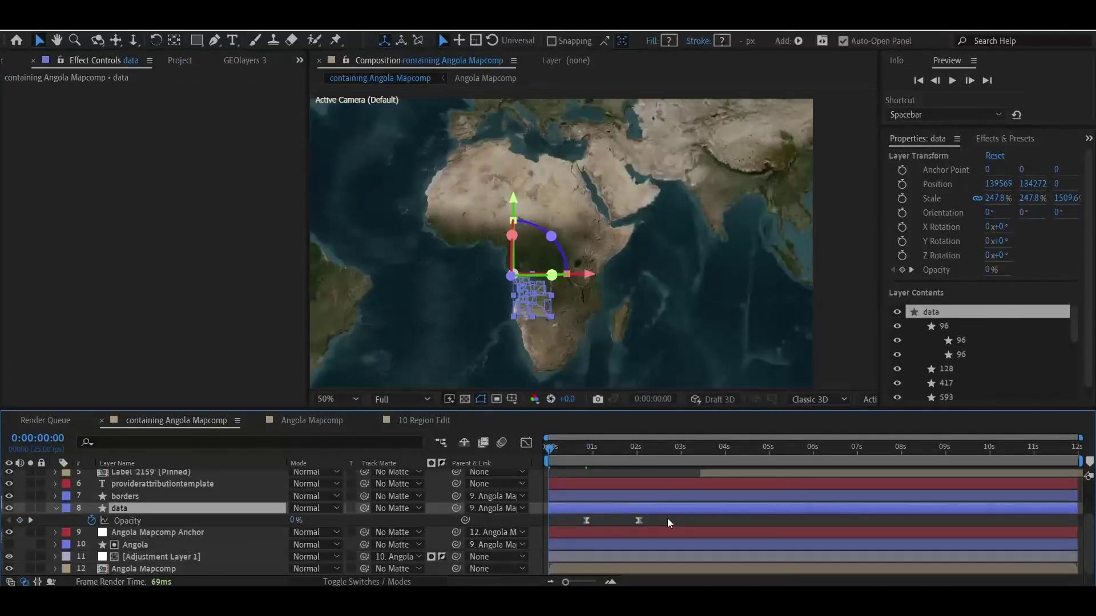
{"action": "left_click", "coordinate": [563, 297]}
{"action": "key", "text": "space"}
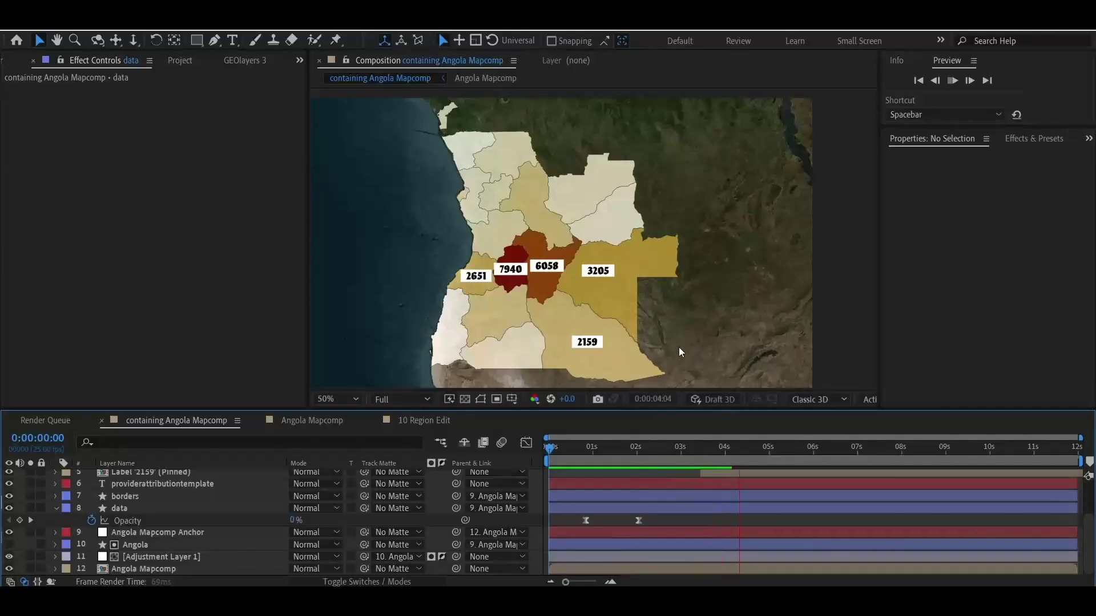
{"action": "key", "text": "space"}
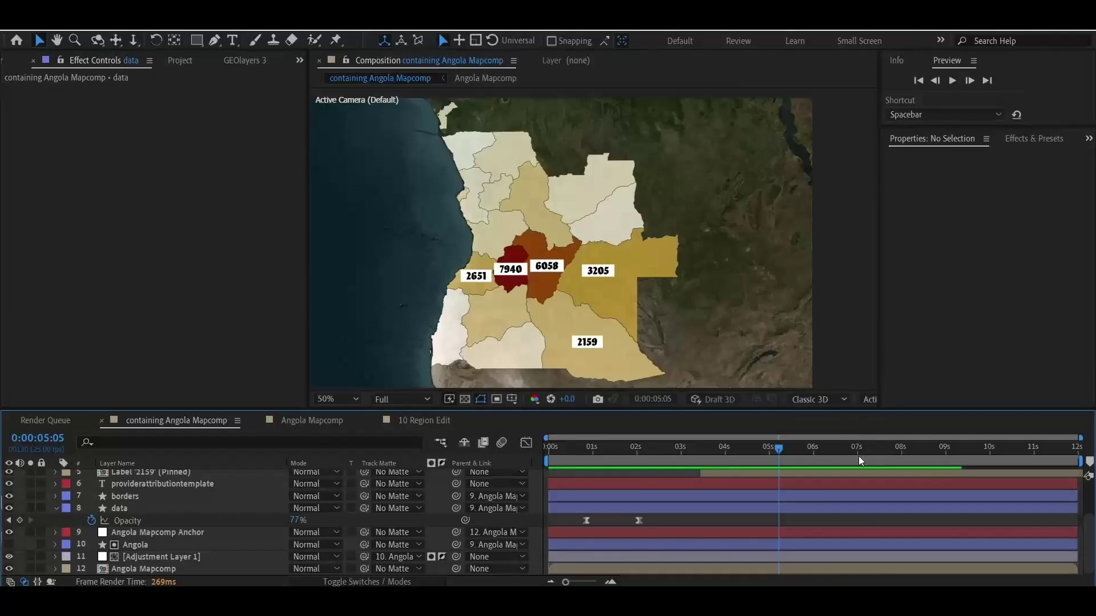
{"action": "left_click", "coordinate": [858, 457]}
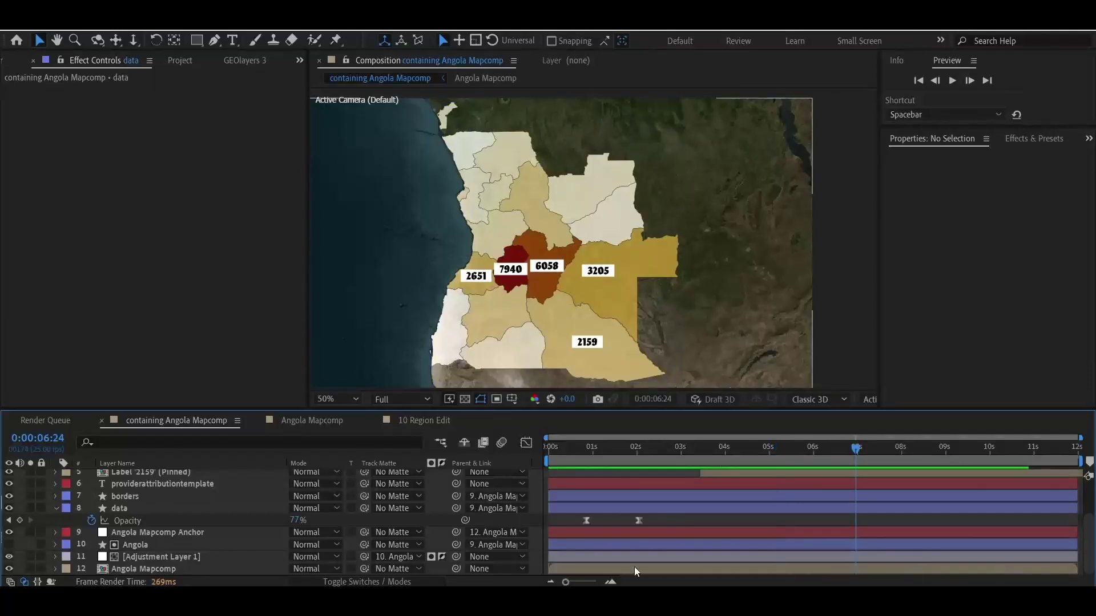
Reveal the keyframed properties of the Angola Mapcomp layer
{"action": "left_click", "coordinate": [159, 568]}
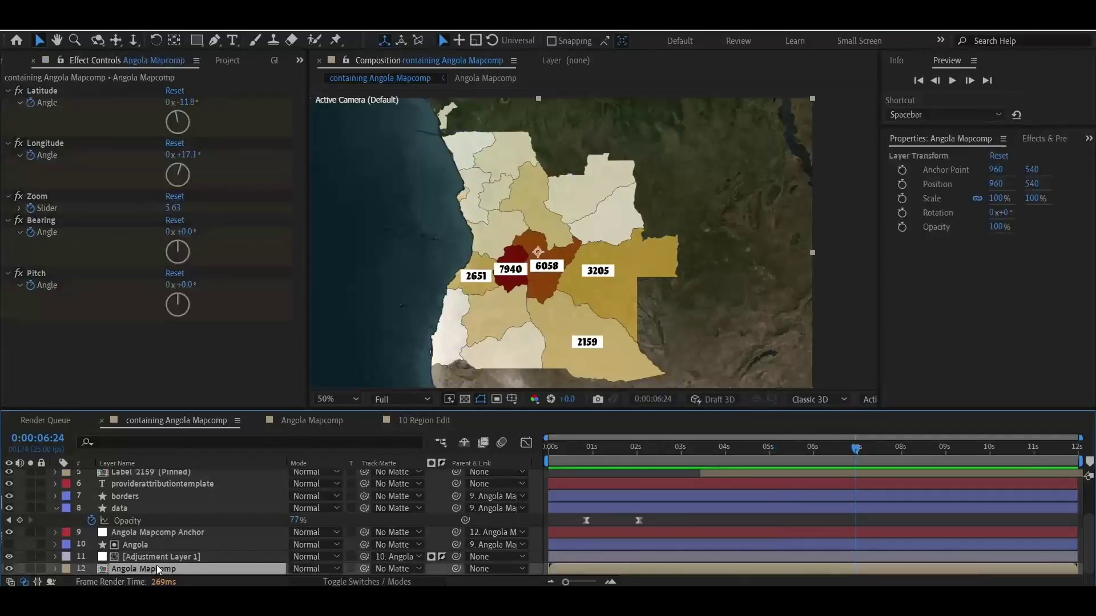
{"action": "key", "text": "u"}
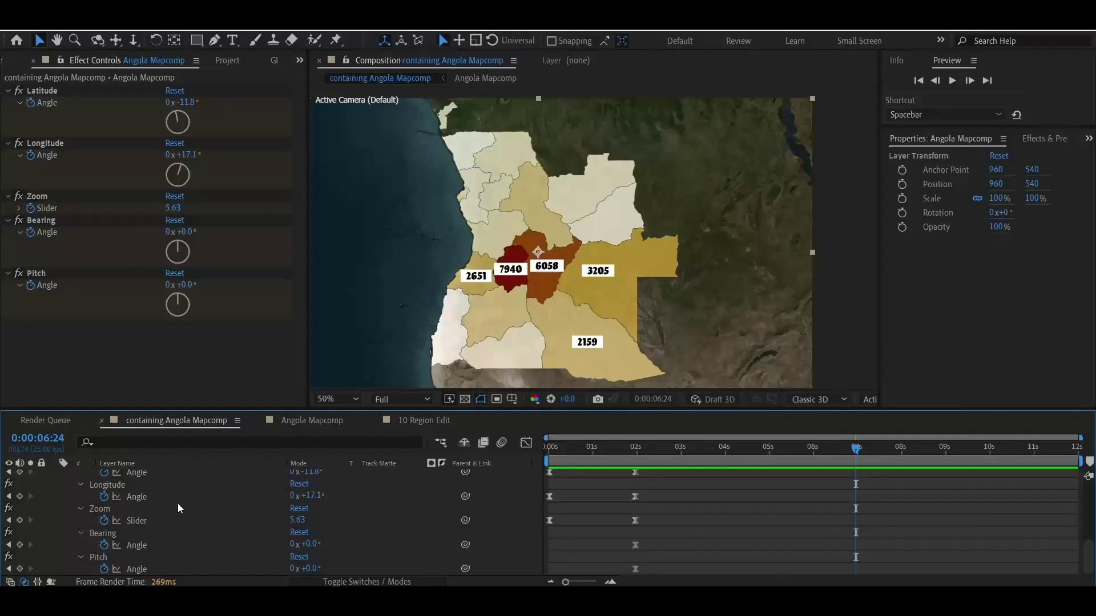
Try a Zoom value of 6 for the Angola Mapcomp layer at 0:00:06:24
{"action": "left_click", "coordinate": [296, 524]}
{"action": "type", "text": "6"}
{"action": "key", "text": "Return"}
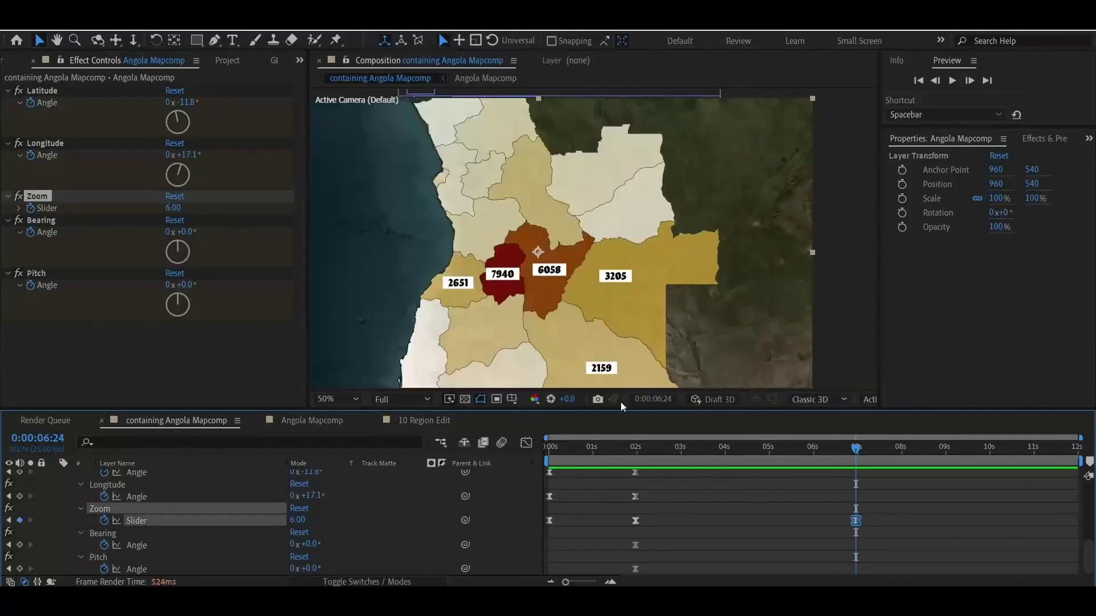
{"action": "key", "text": "comma"}
{"action": "key", "text": "comma"}
{"action": "left_click", "coordinate": [293, 512]}
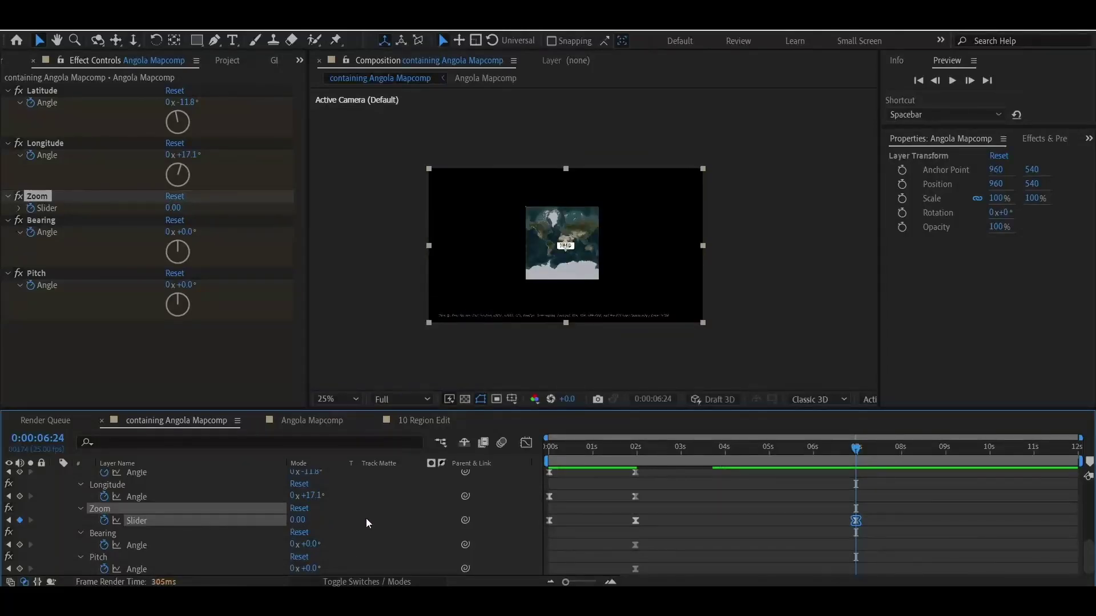
{"action": "key", "text": "ctrl+z"}
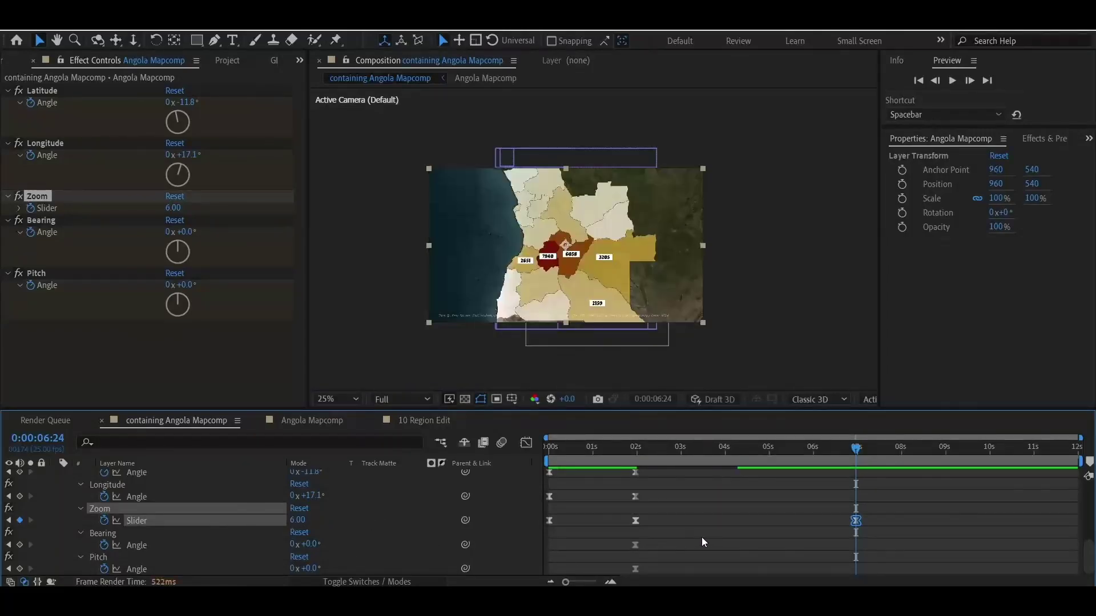
{"action": "key", "text": "ctrl+z"}
Keyframe the Angola Mapcomp layer's Zoom slider at 5.7 at 0:00:06:24
{"action": "left_click", "coordinate": [306, 520]}
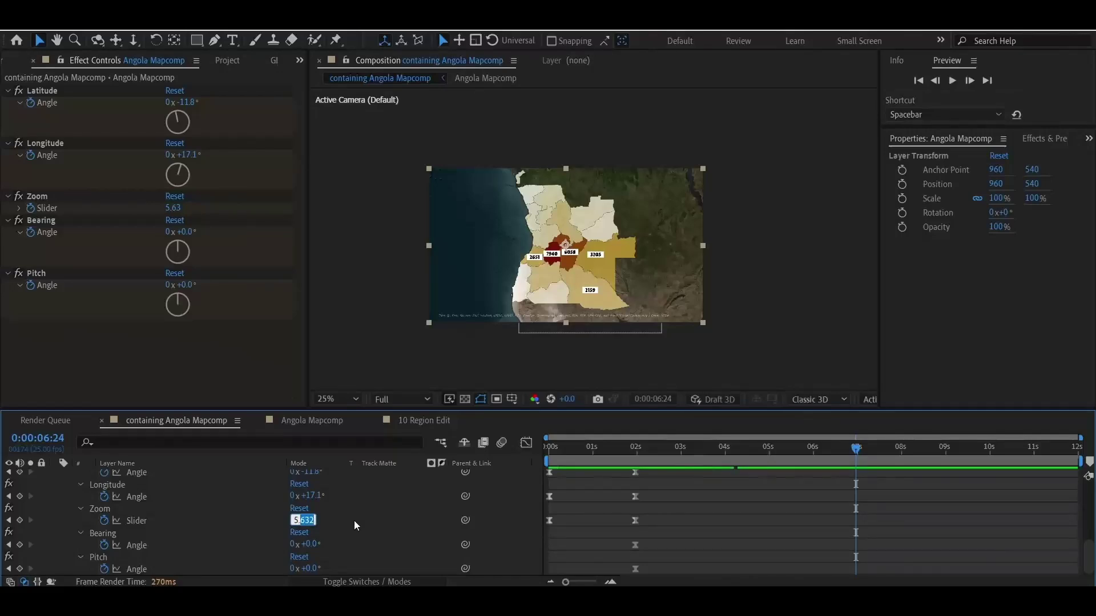
{"action": "type", "text": "5.8"}
{"action": "key", "text": "Return"}
{"action": "left_click", "coordinate": [642, 372]}
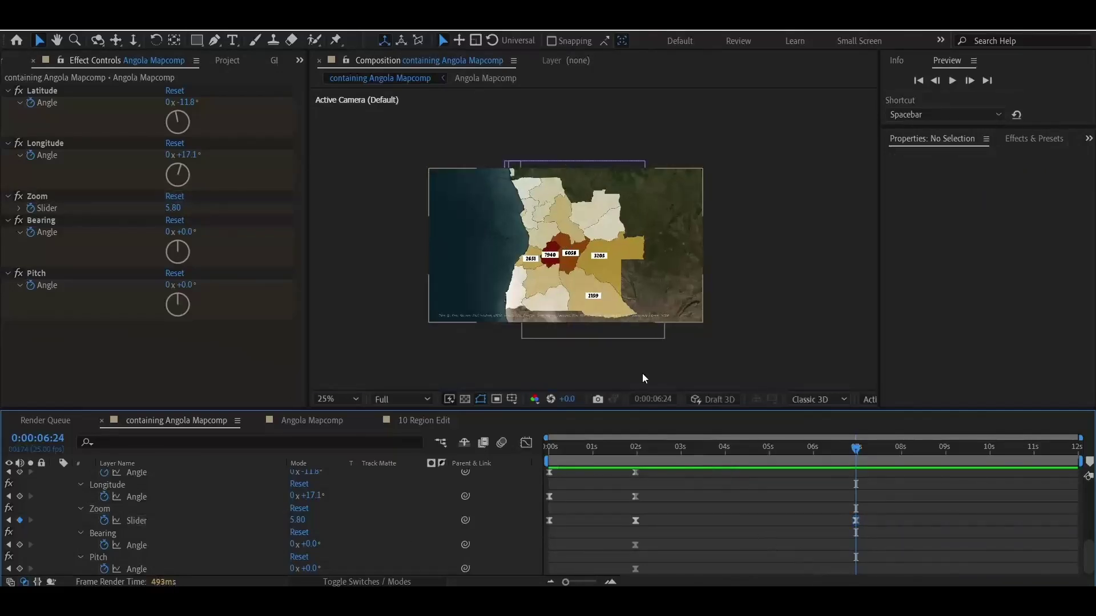
{"action": "left_click_drag", "start_coordinate": [485, 201], "coordinate": [569, 341]}
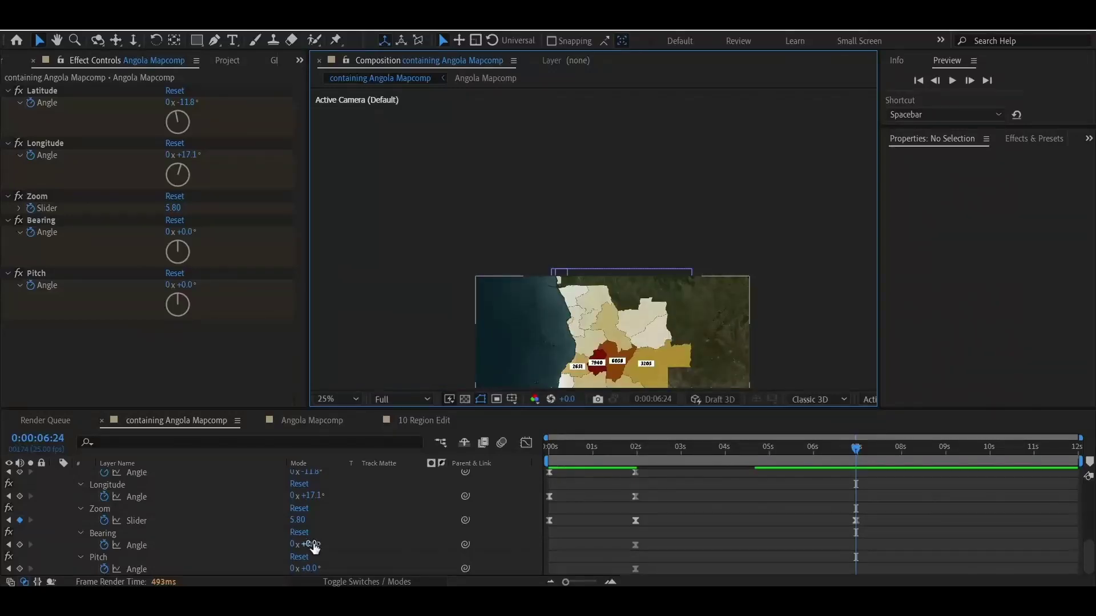
{"action": "left_click", "coordinate": [299, 520]}
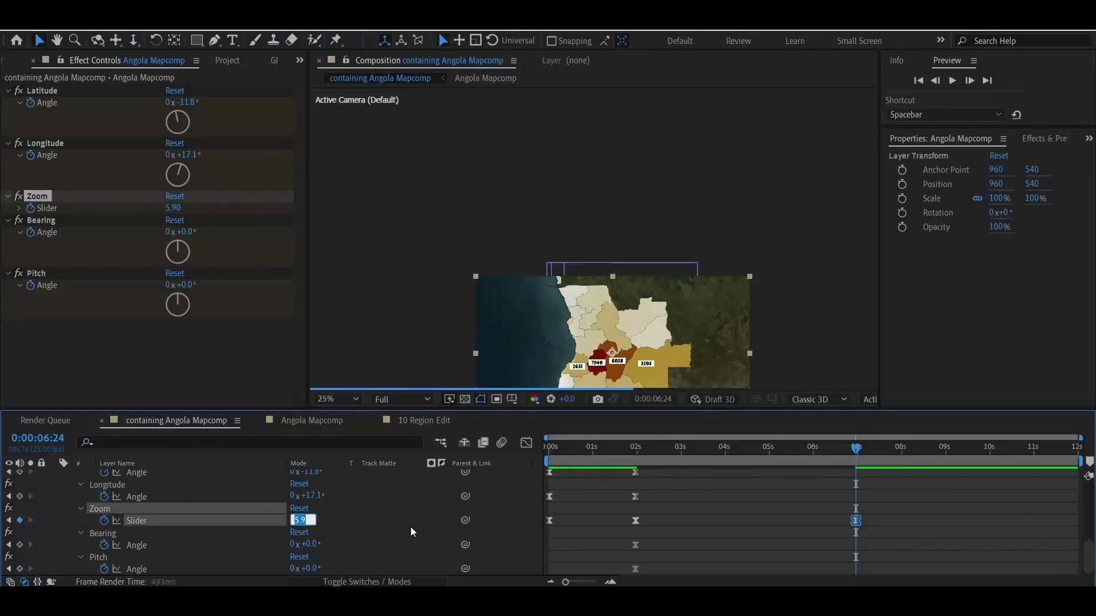
{"action": "key", "text": "ctrl+Down"}
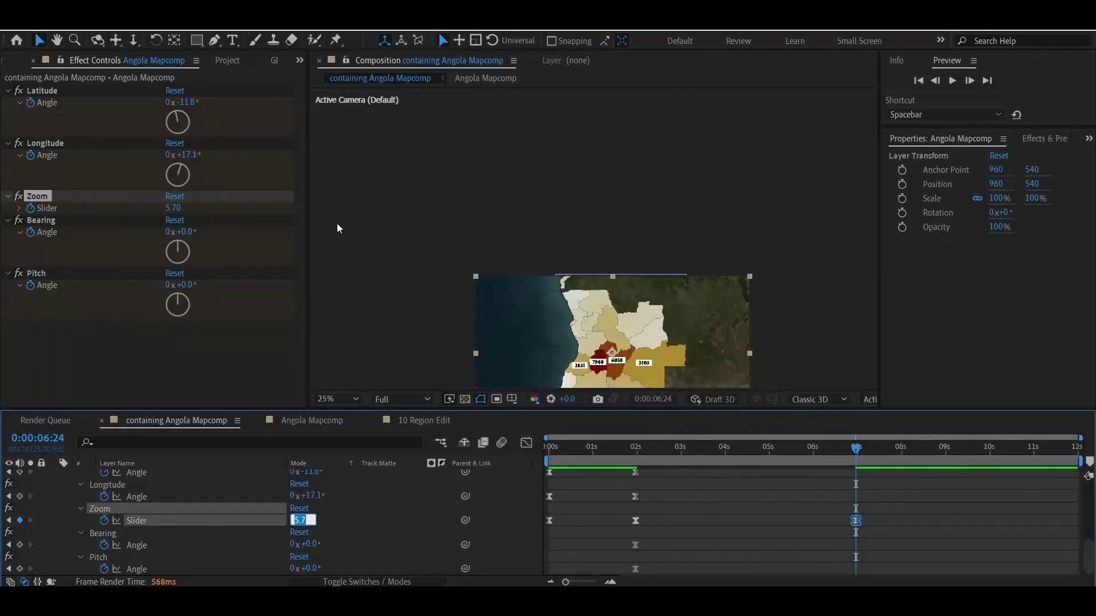
{"action": "left_click_drag", "start_coordinate": [635, 318], "coordinate": [578, 252]}
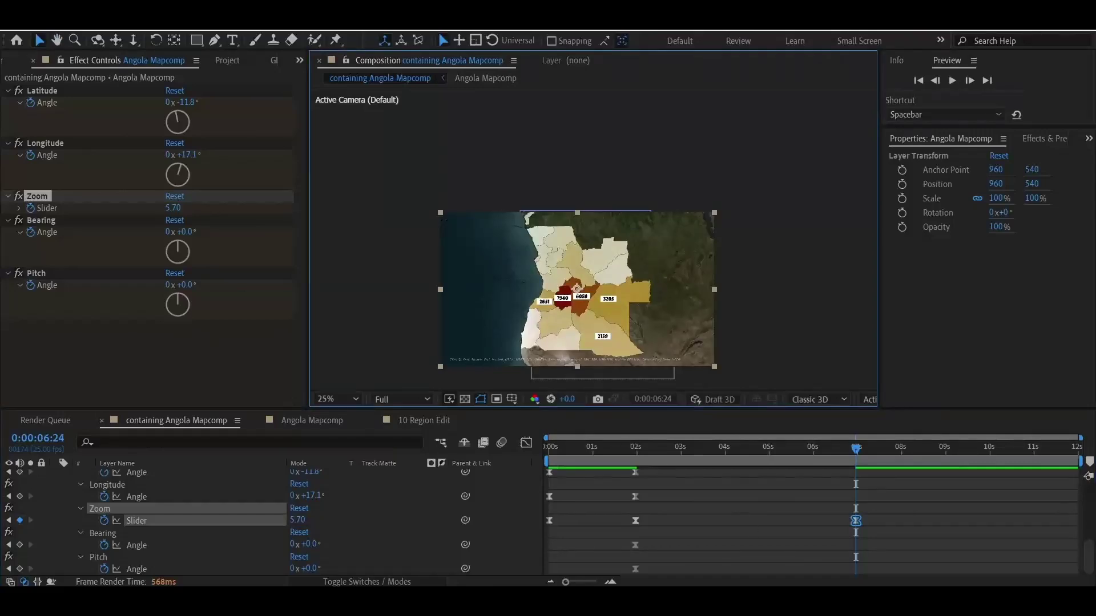
Shift the map centre slightly north in the GEOlayers map view at 0:00:06:24
{"action": "left_click", "coordinate": [274, 60]}
{"action": "left_click", "coordinate": [24, 273]}
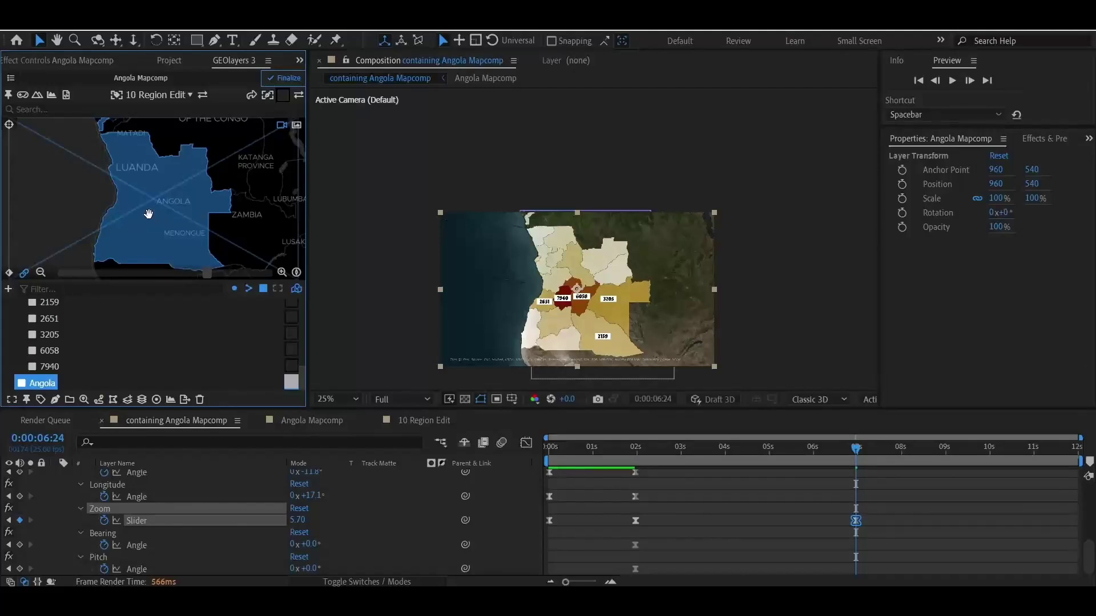
{"action": "left_click_drag", "start_coordinate": [150, 221], "coordinate": [150, 223]}
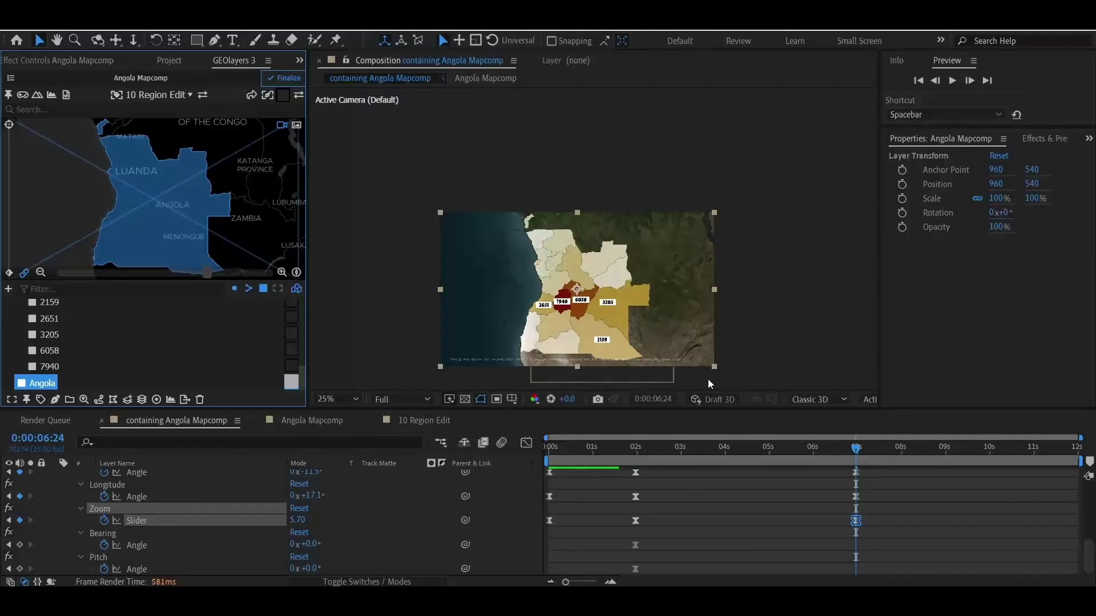
{"action": "scroll", "coordinate": [616, 365], "scroll_direction": "up", "scroll_amount": 2}
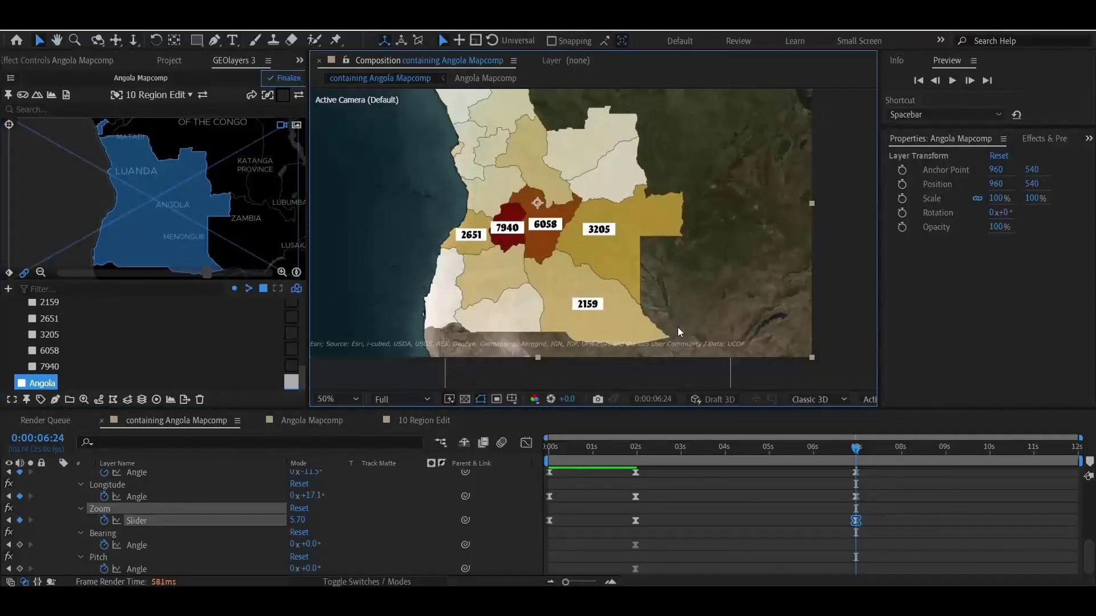
{"action": "left_click", "coordinate": [731, 507]}
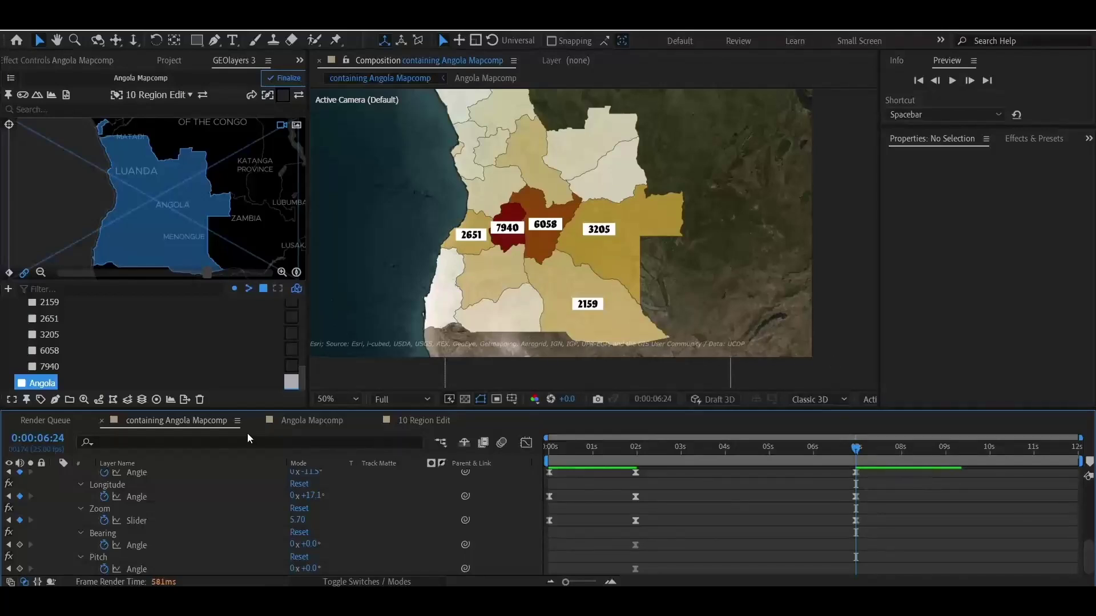
Move the providerattributiontemplate text layer to the top of the layer stack and show its Scale property
{"action": "scroll", "coordinate": [190, 567], "scroll_direction": "up", "scroll_amount": 10}
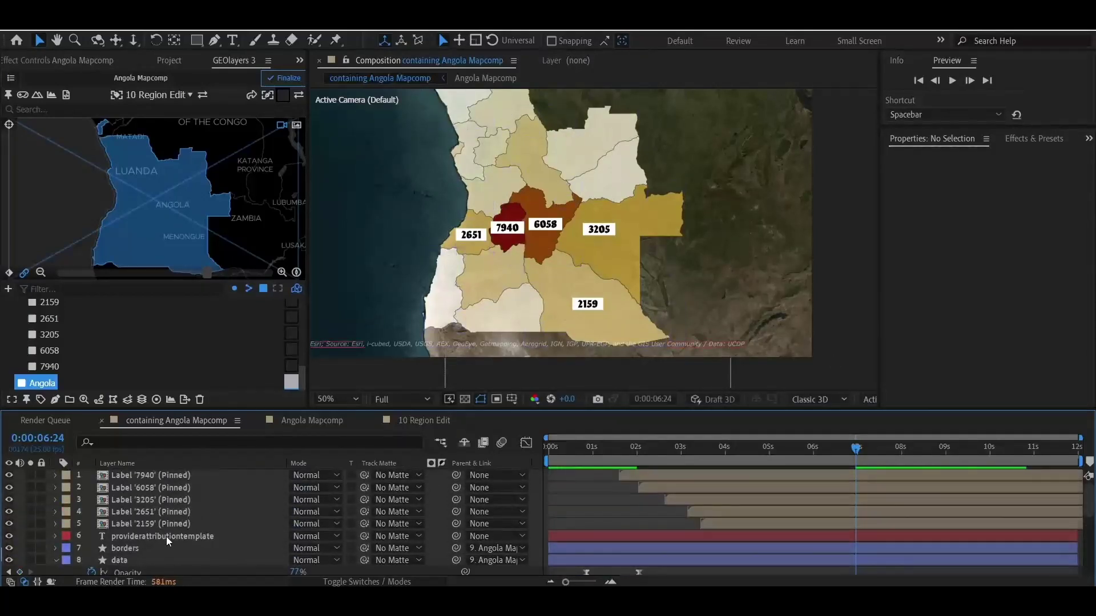
{"action": "left_click_drag", "start_coordinate": [166, 536], "coordinate": [230, 472]}
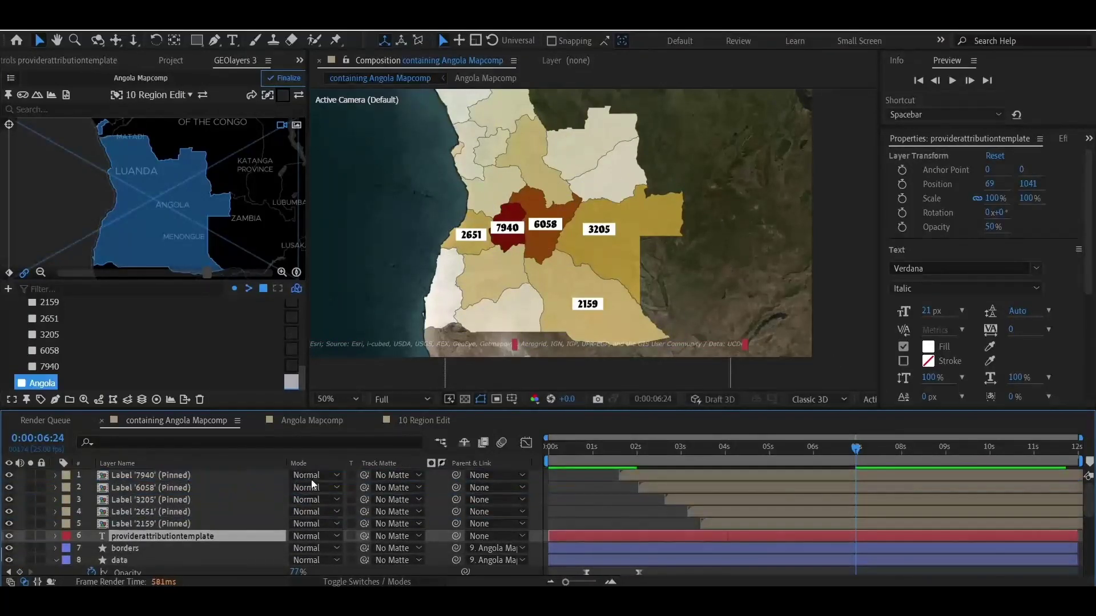
{"action": "key", "text": "s"}
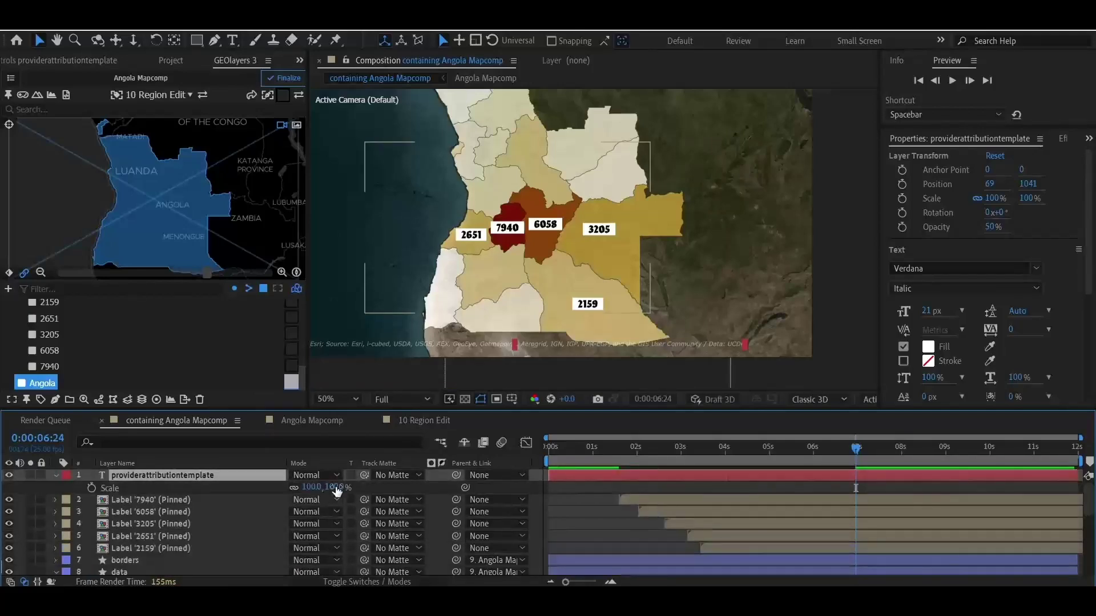
{"action": "left_click", "coordinate": [337, 487]}
{"action": "left_click", "coordinate": [574, 324]}
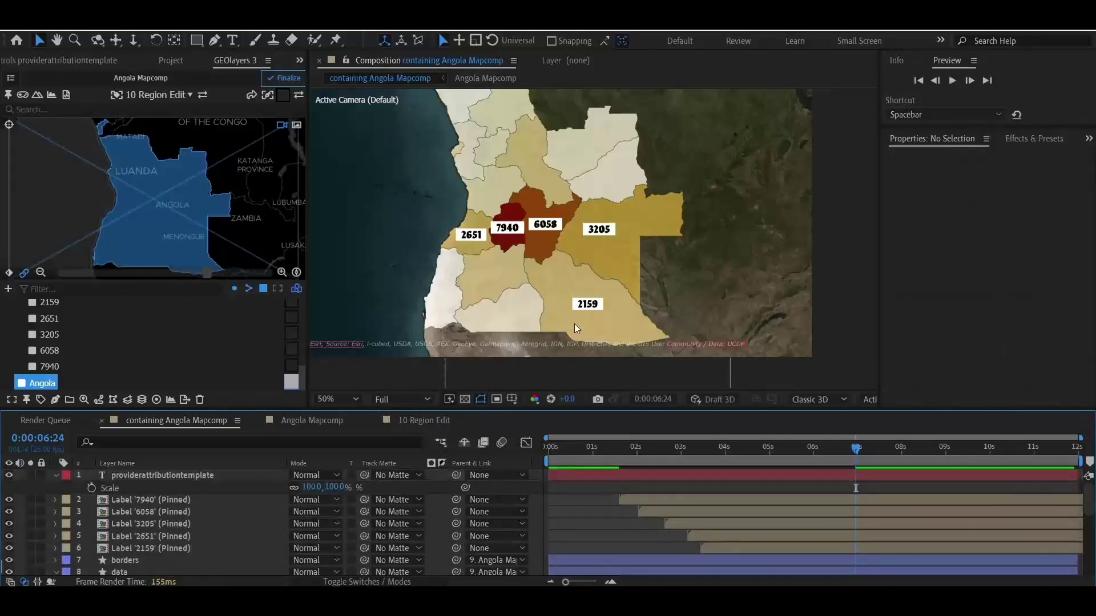
Lower the attribution text to Position 69, 1056.5, closer to the composition's bottom edge
{"action": "scroll", "coordinate": [574, 324], "scroll_direction": "up", "scroll_amount": 2}
{"action": "scroll", "coordinate": [475, 300], "scroll_direction": "up", "scroll_amount": 1}
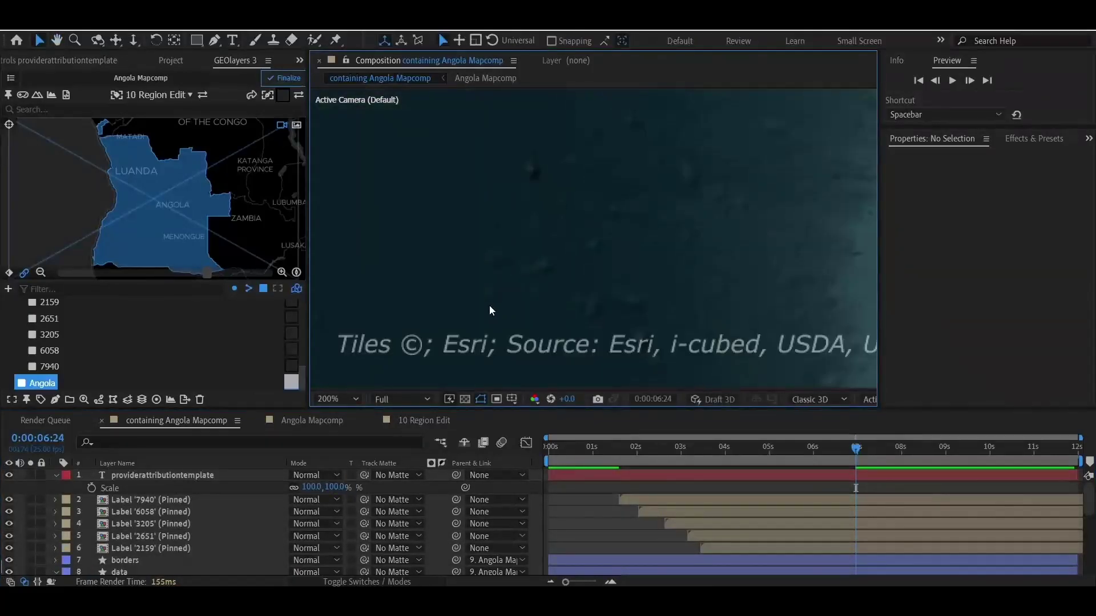
{"action": "left_click", "coordinate": [515, 282]}
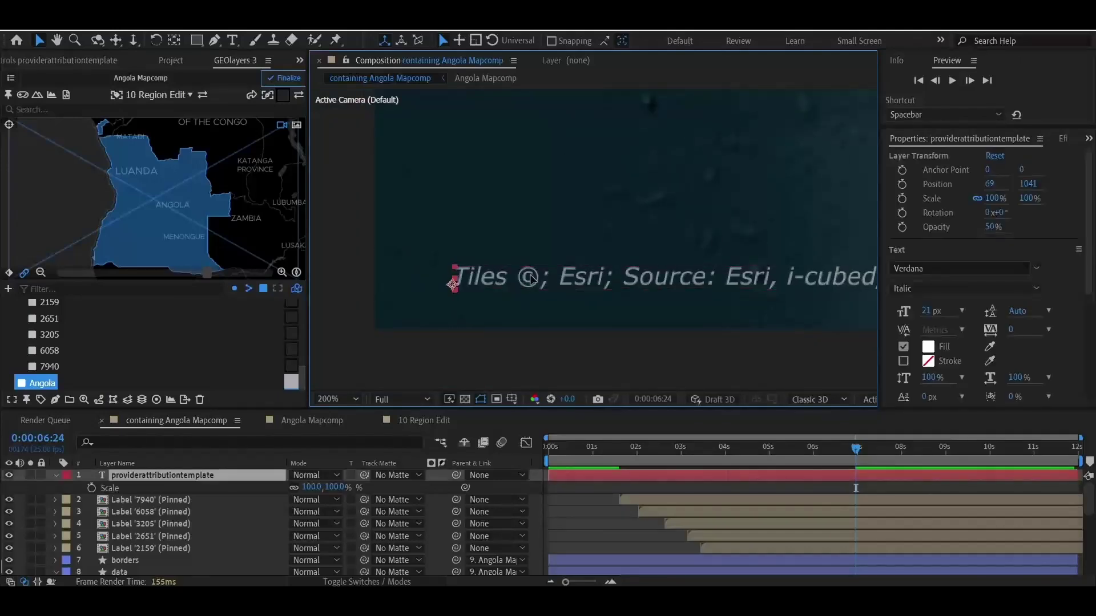
{"action": "left_click_drag", "start_coordinate": [516, 283], "coordinate": [542, 295]}
{"action": "key", "text": "comma"}
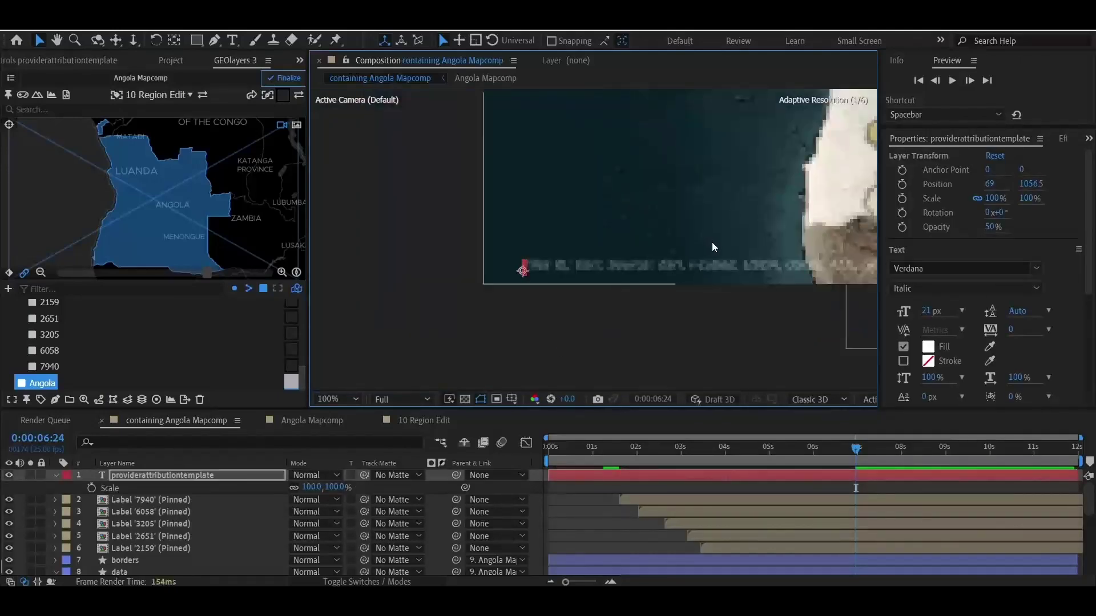
{"action": "left_click_drag", "start_coordinate": [712, 242], "coordinate": [516, 297]}
{"action": "key", "text": "v"}
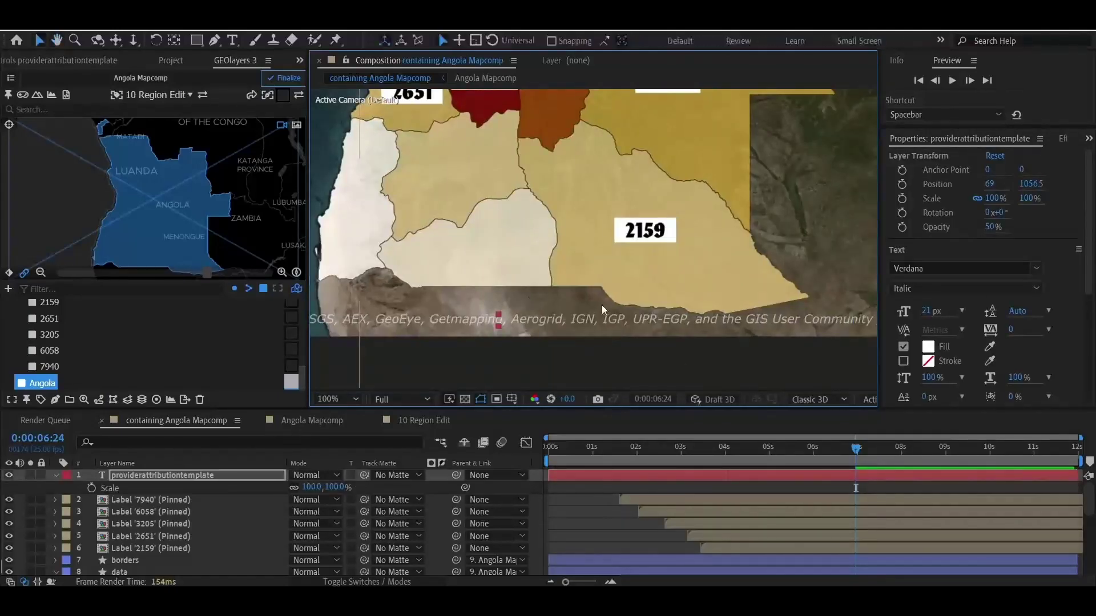
{"action": "left_click", "coordinate": [608, 505]}
{"action": "key", "text": "comma"}
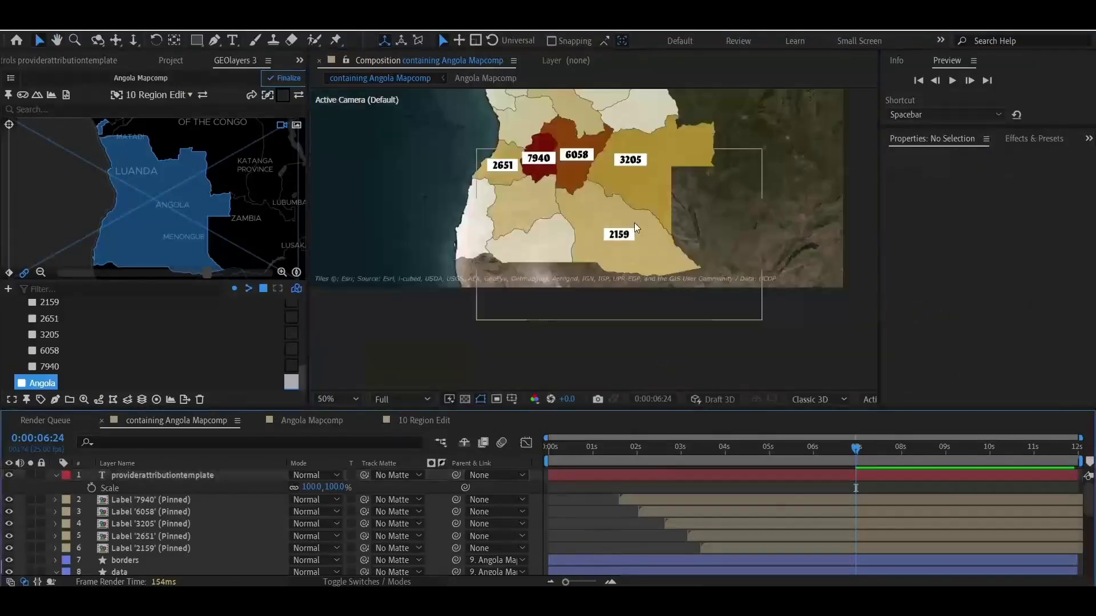
{"action": "left_click_drag", "start_coordinate": [635, 223], "coordinate": [597, 267]}
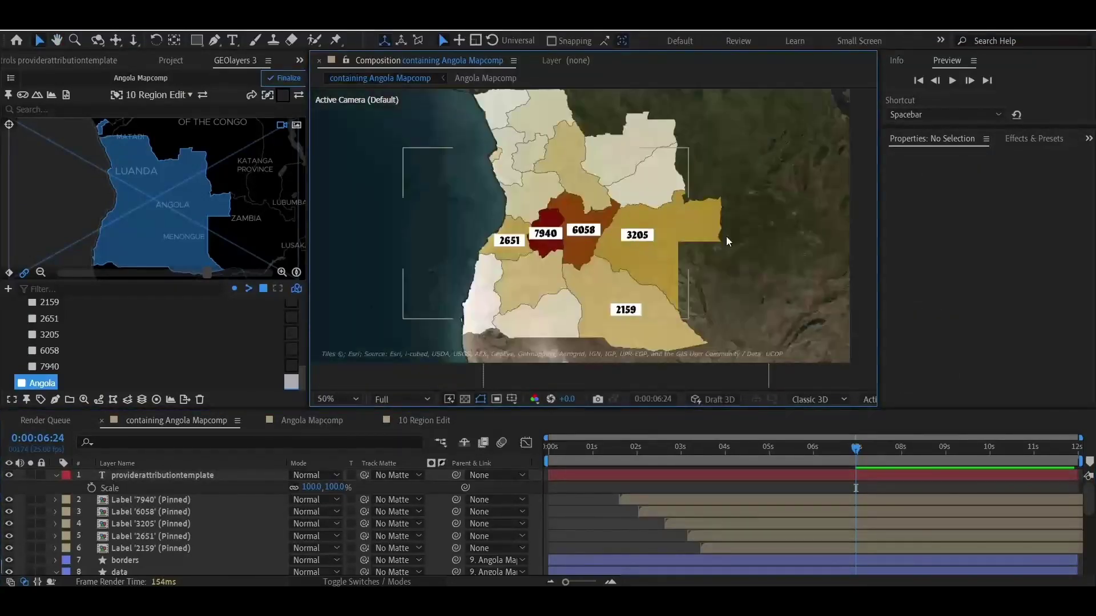
{"action": "key", "text": "comma"}
{"action": "key", "text": "comma"}
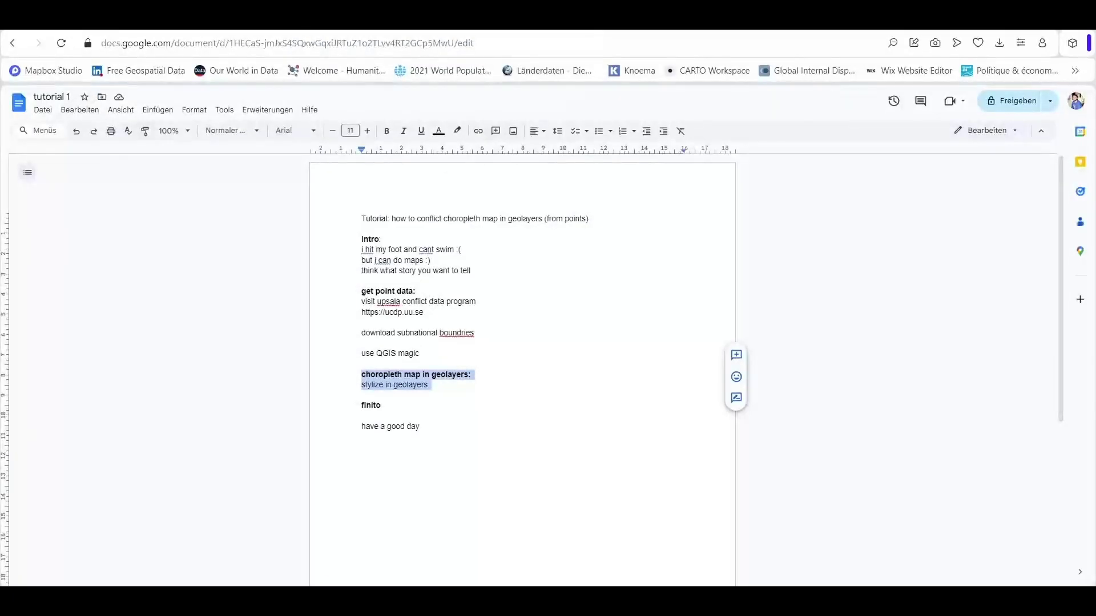
Switch to the browser, search a new tab for "angola civil war" and highlight the war's date range in the Wikipedia result
{"action": "key", "text": "ctrl+t"}
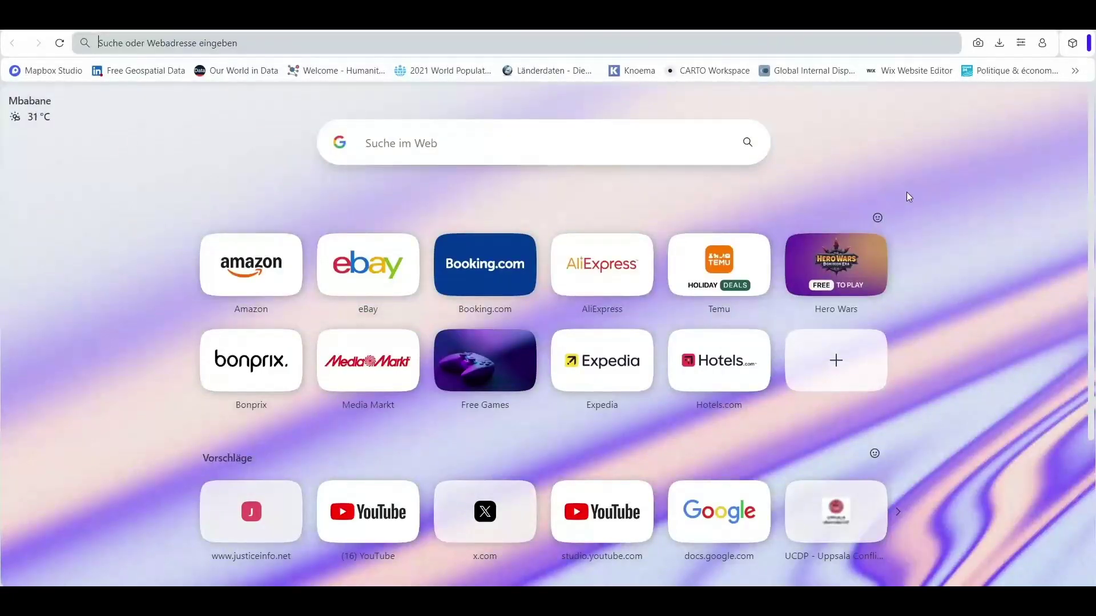
{"action": "type", "text": "angola civil "}
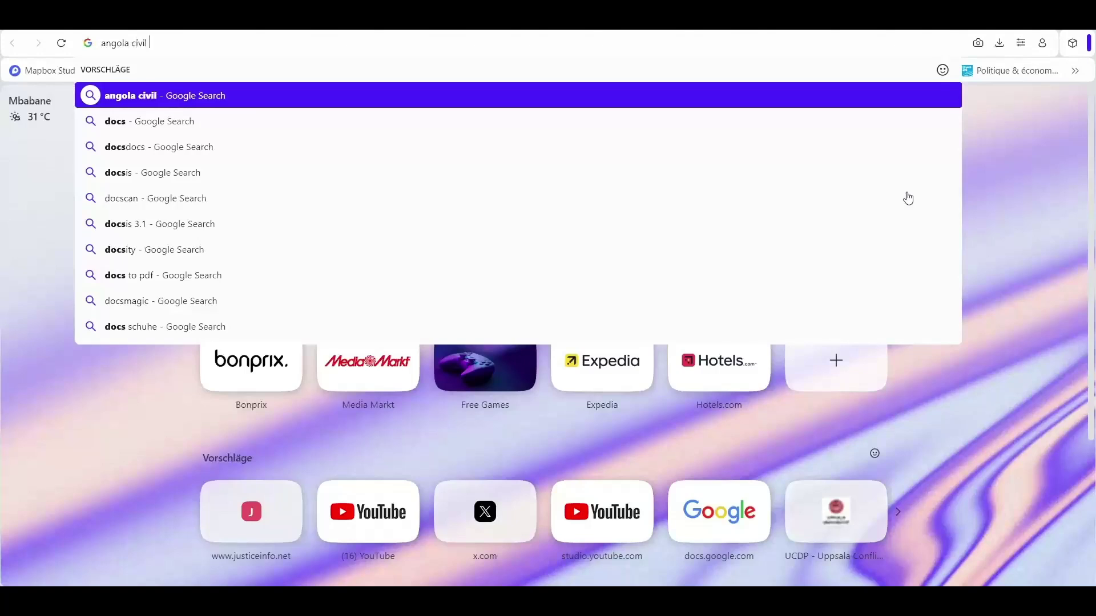
{"action": "type", "text": "war"}
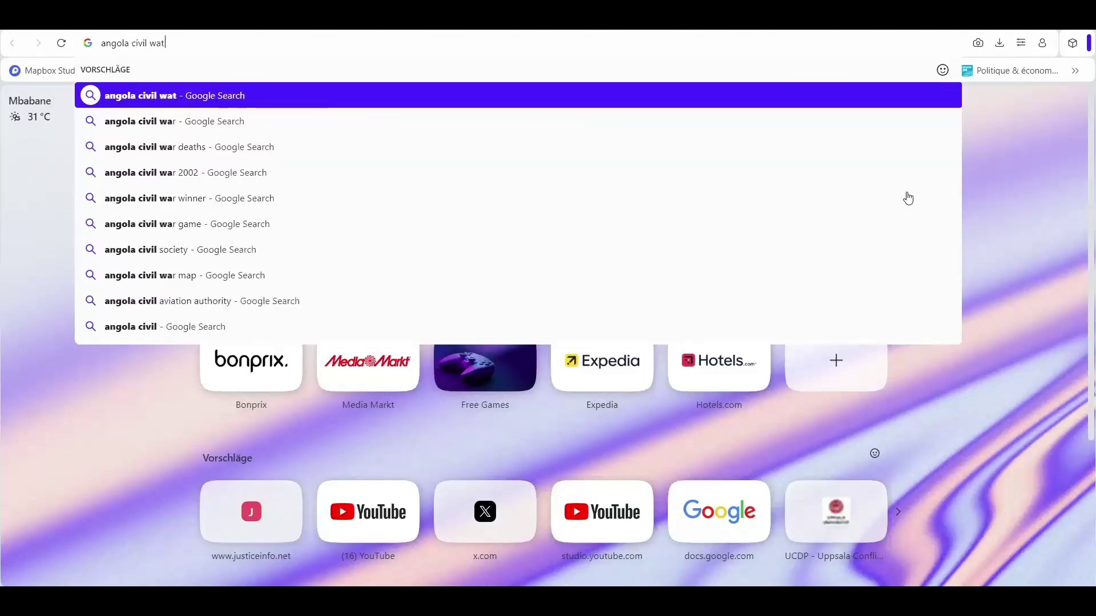
{"action": "key", "text": "Return"}
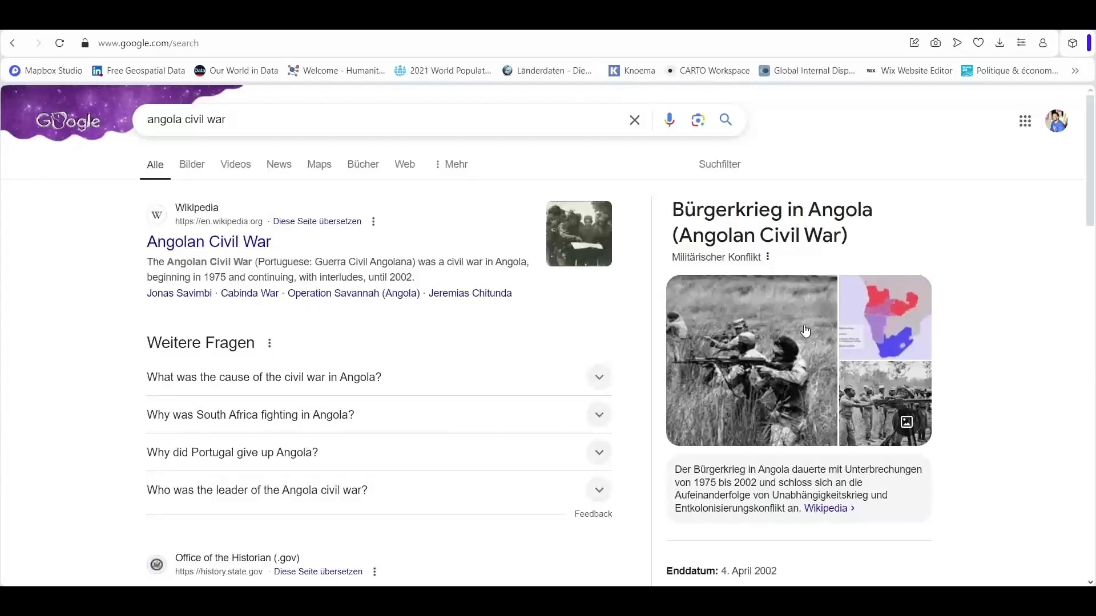
{"action": "left_click_drag", "start_coordinate": [204, 275], "coordinate": [462, 280]}
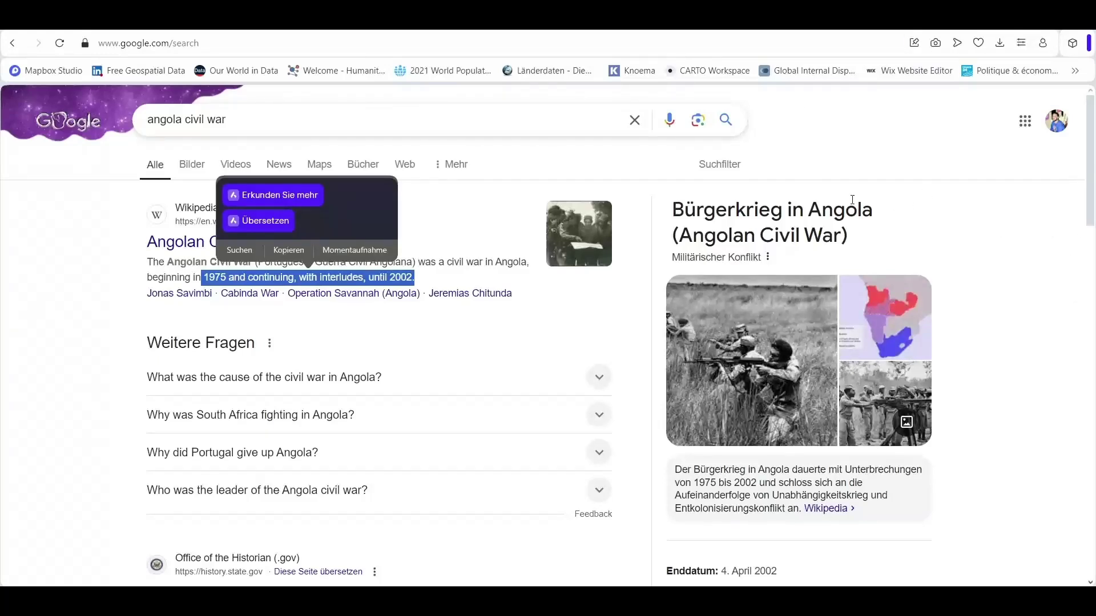
Switch back to After Effects and examine the finished map frame and its labelled provinces up close
{"action": "key", "text": "alt+Tab"}
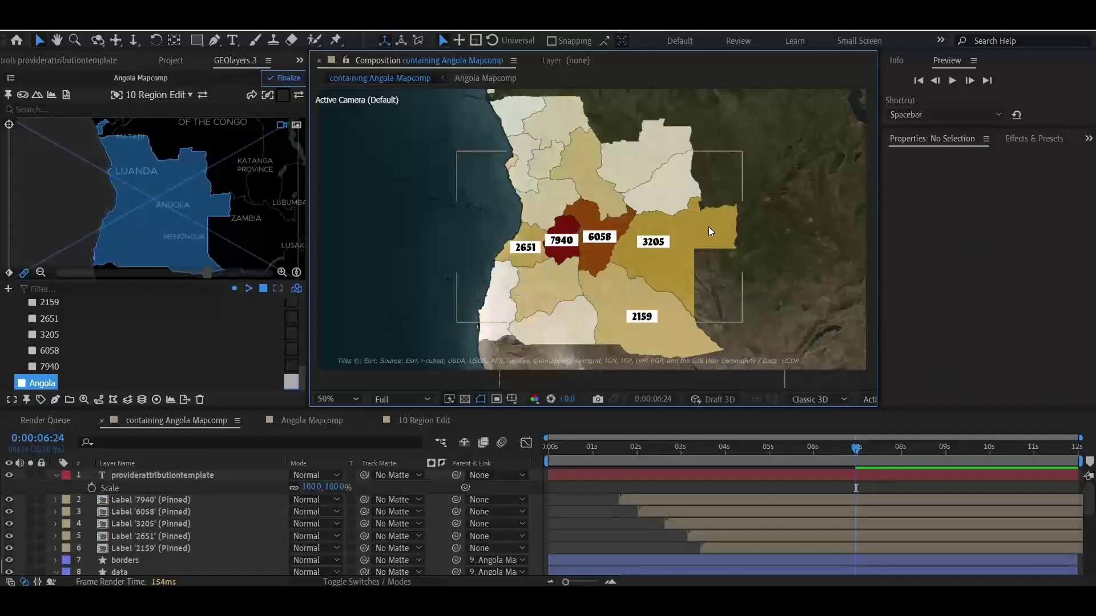
{"action": "key", "text": "h"}
{"action": "left_click_drag", "start_coordinate": [686, 261], "coordinate": [598, 294]}
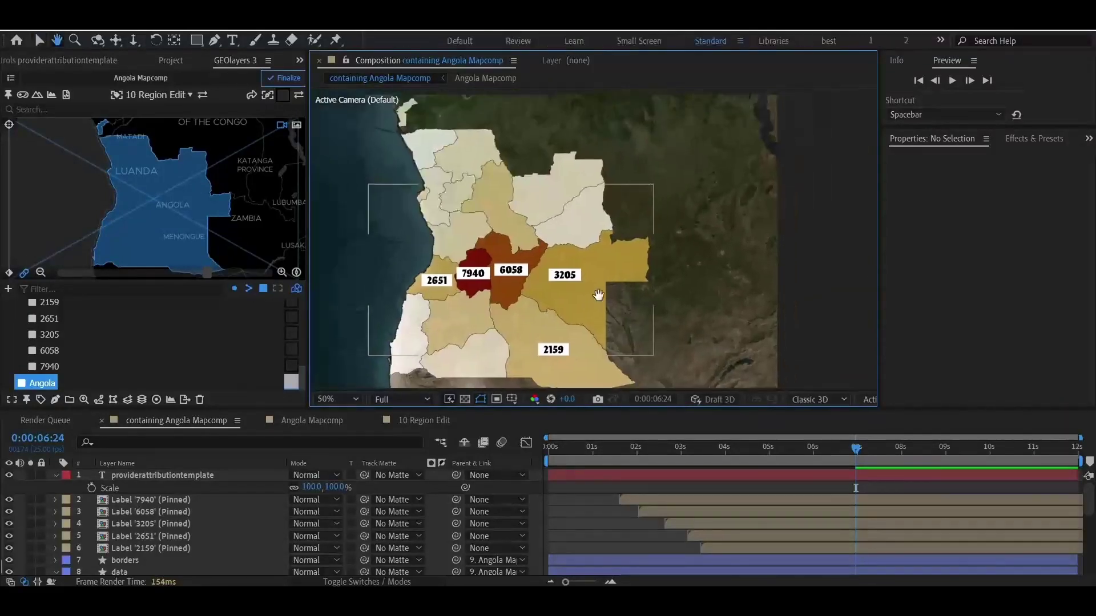
{"action": "key", "text": "v"}
{"action": "scroll", "coordinate": [529, 272], "scroll_direction": "up", "scroll_amount": 2}
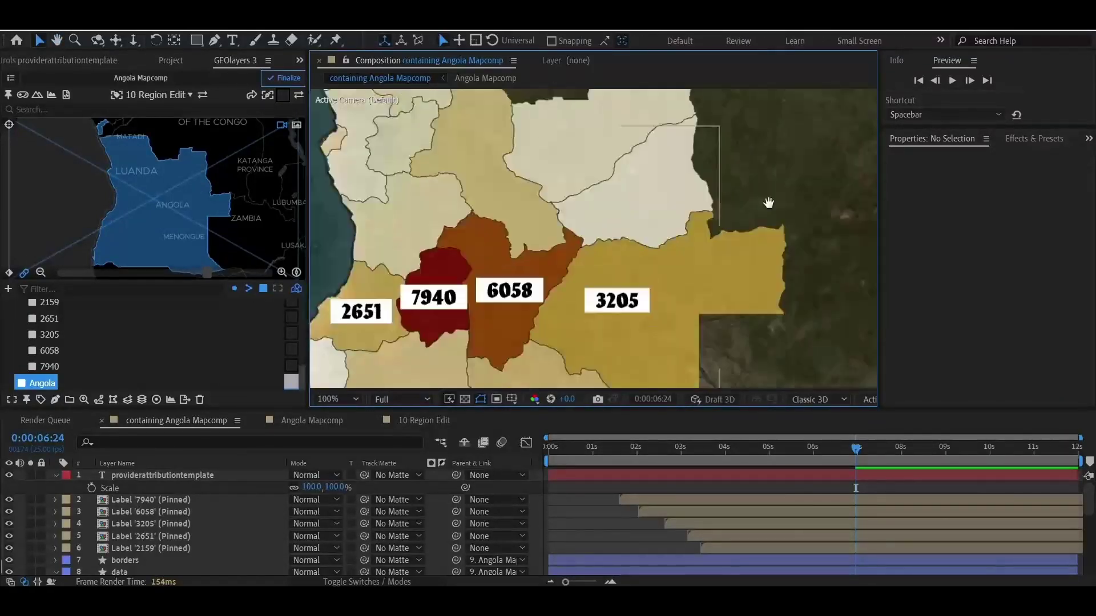
{"action": "scroll", "coordinate": [769, 203], "scroll_direction": "down", "scroll_amount": 2}
{"action": "left_click_drag", "start_coordinate": [647, 232], "coordinate": [604, 259]}
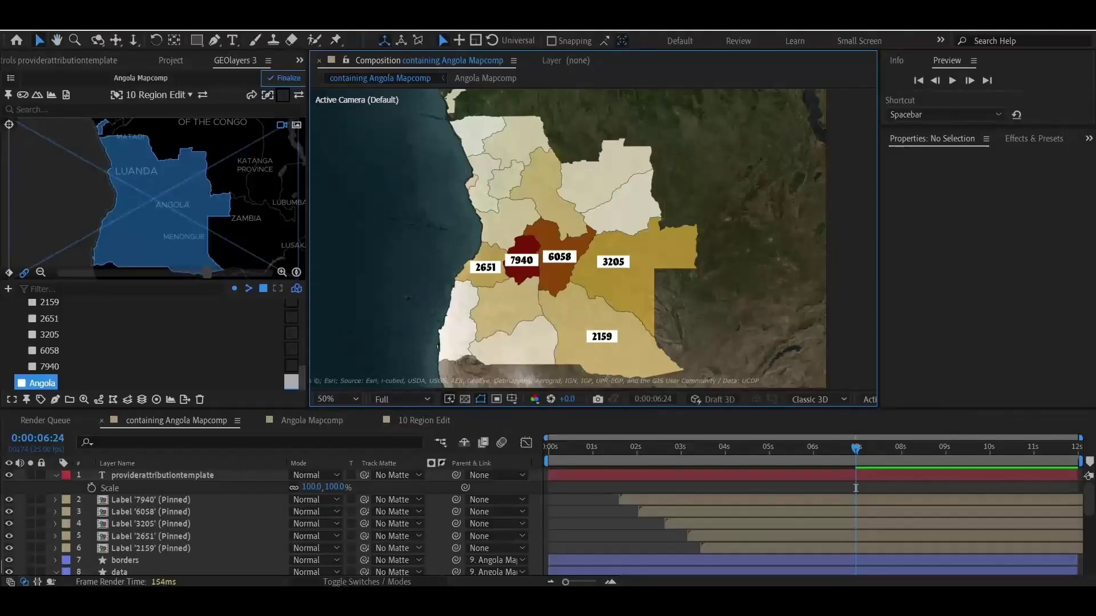